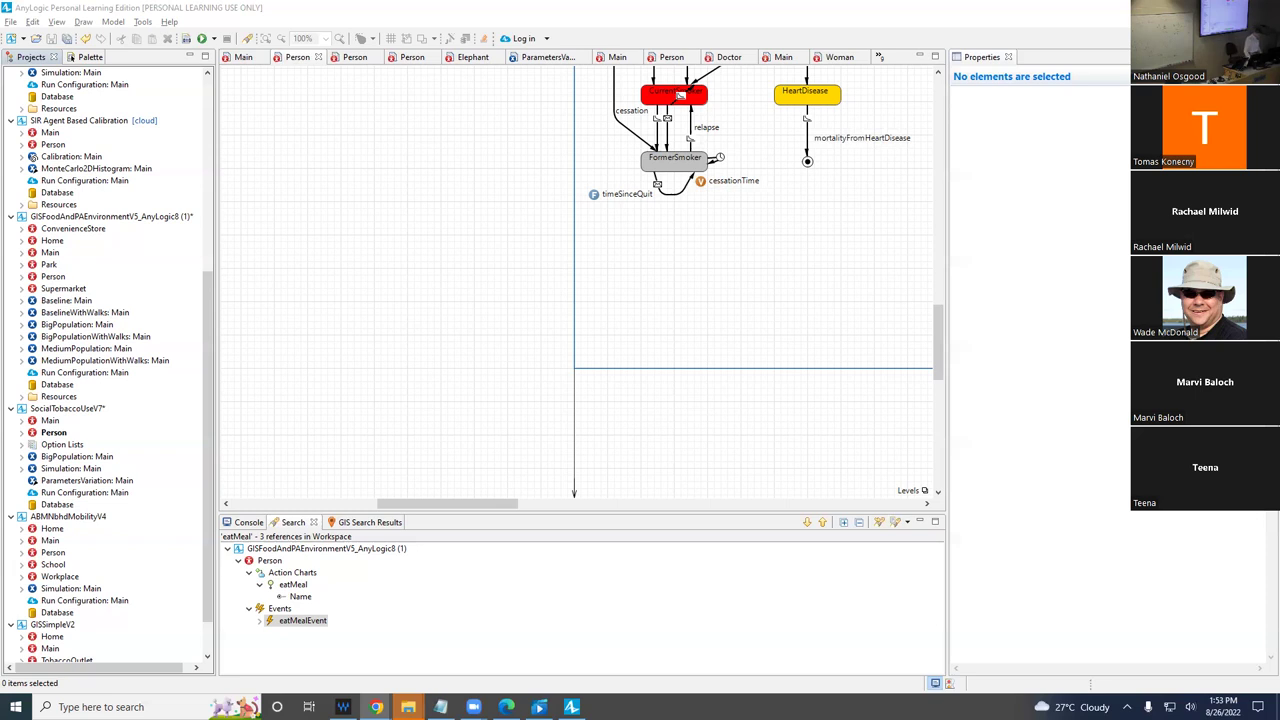
- Rename the Person agent's age parameter to ageInitial
left_click_drag(937, 350, 940, 289)
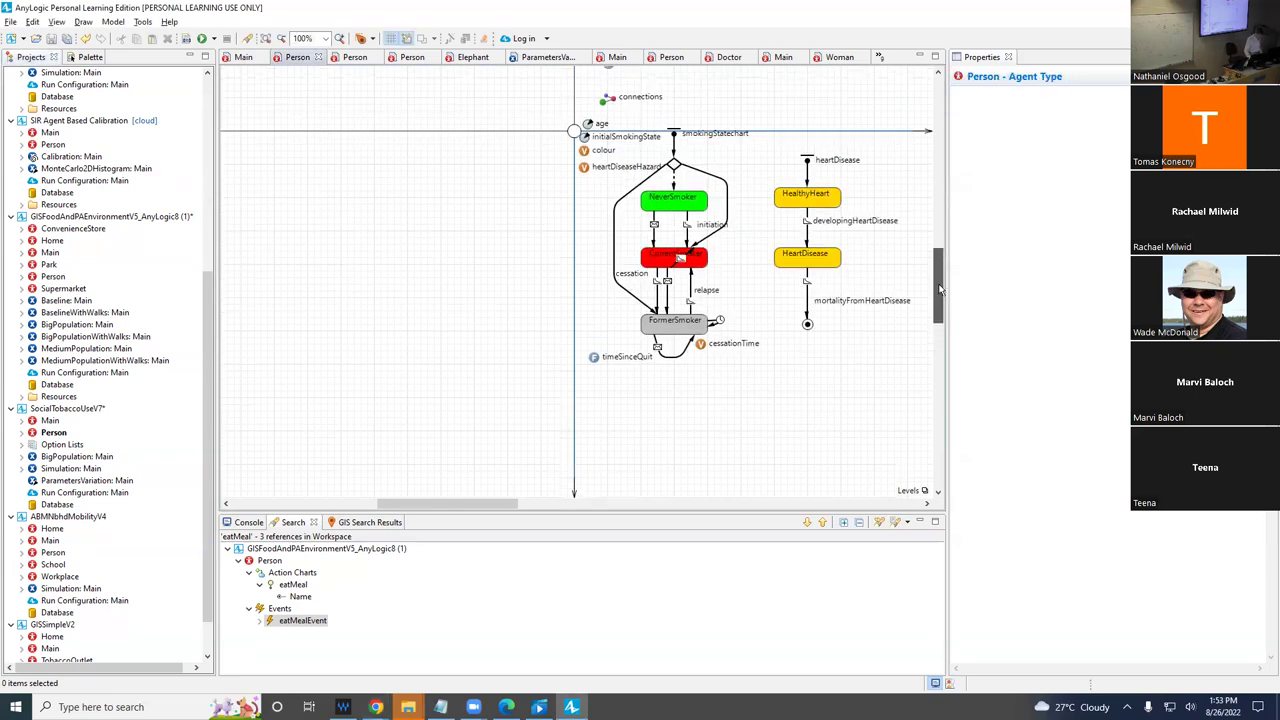
left_click(589, 123)
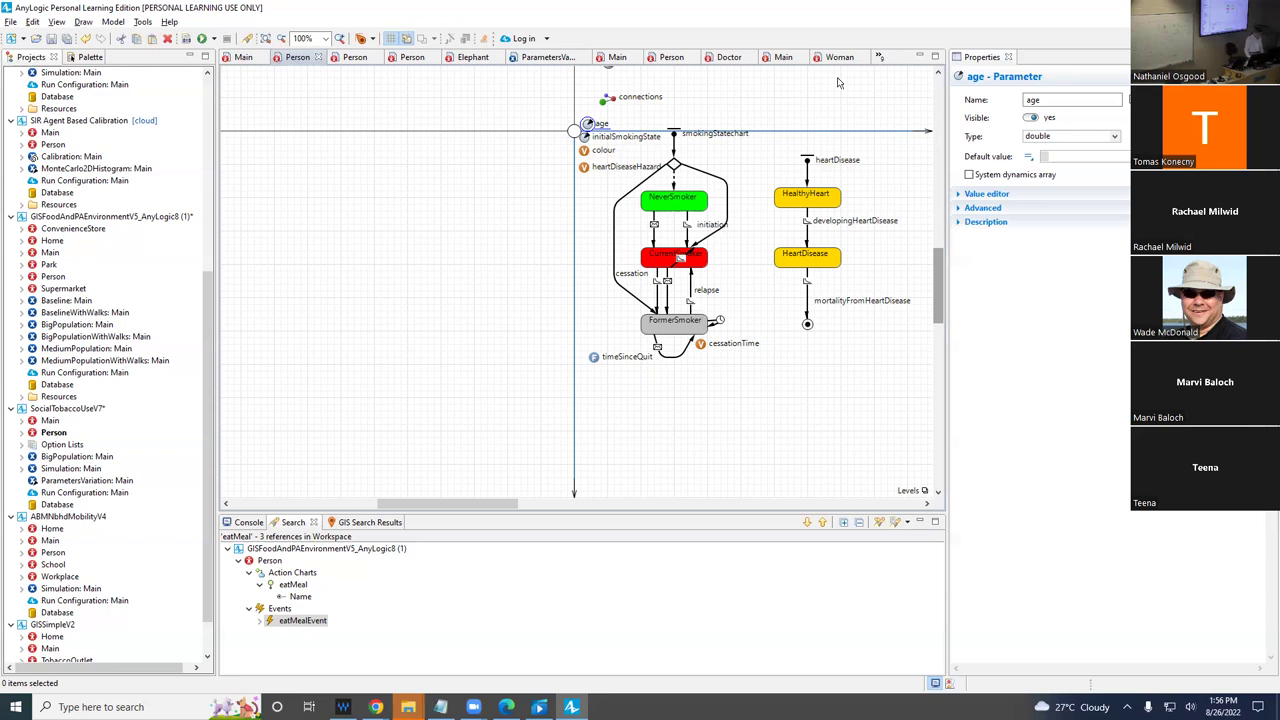
left_click(1050, 100)
double_click(1050, 100)
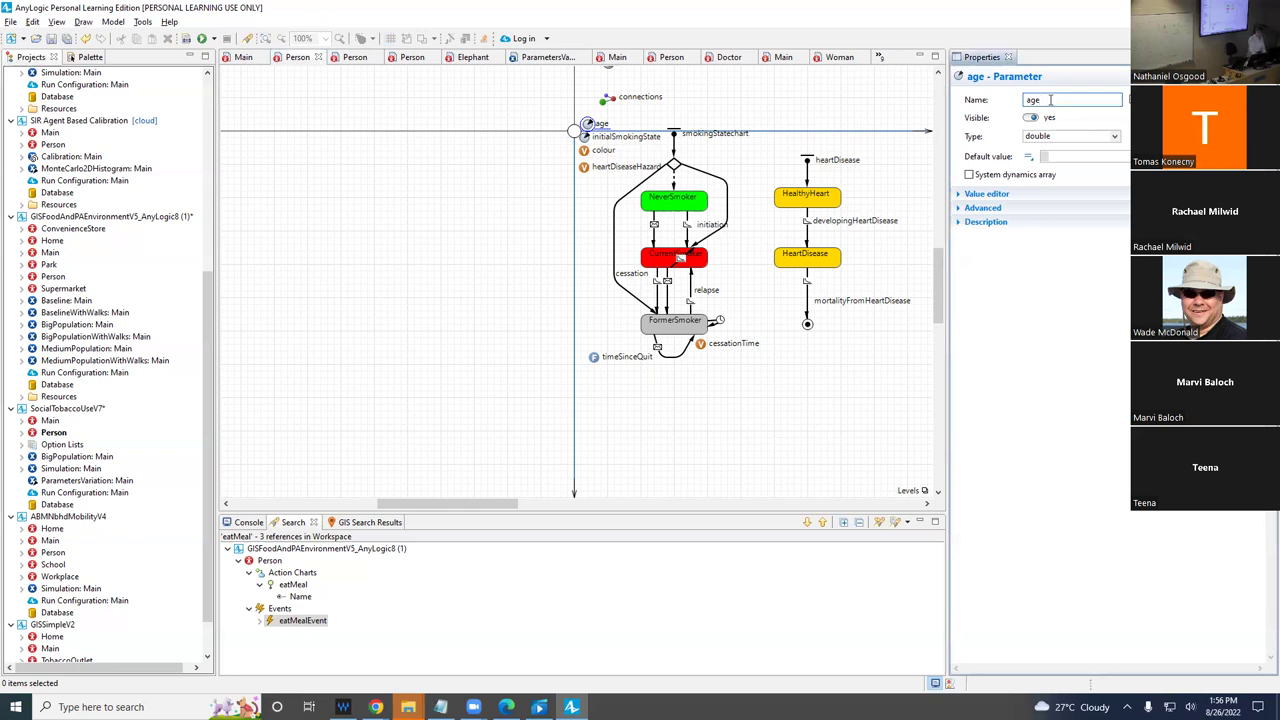
key("BackSpace")
type("Initial")
key("BackSpace")
key("BackSpace")
key("BackSpace")
key("BackSpace")
key("BackSpace")
key("BackSpace")
type("ageInitia")
key("Return")
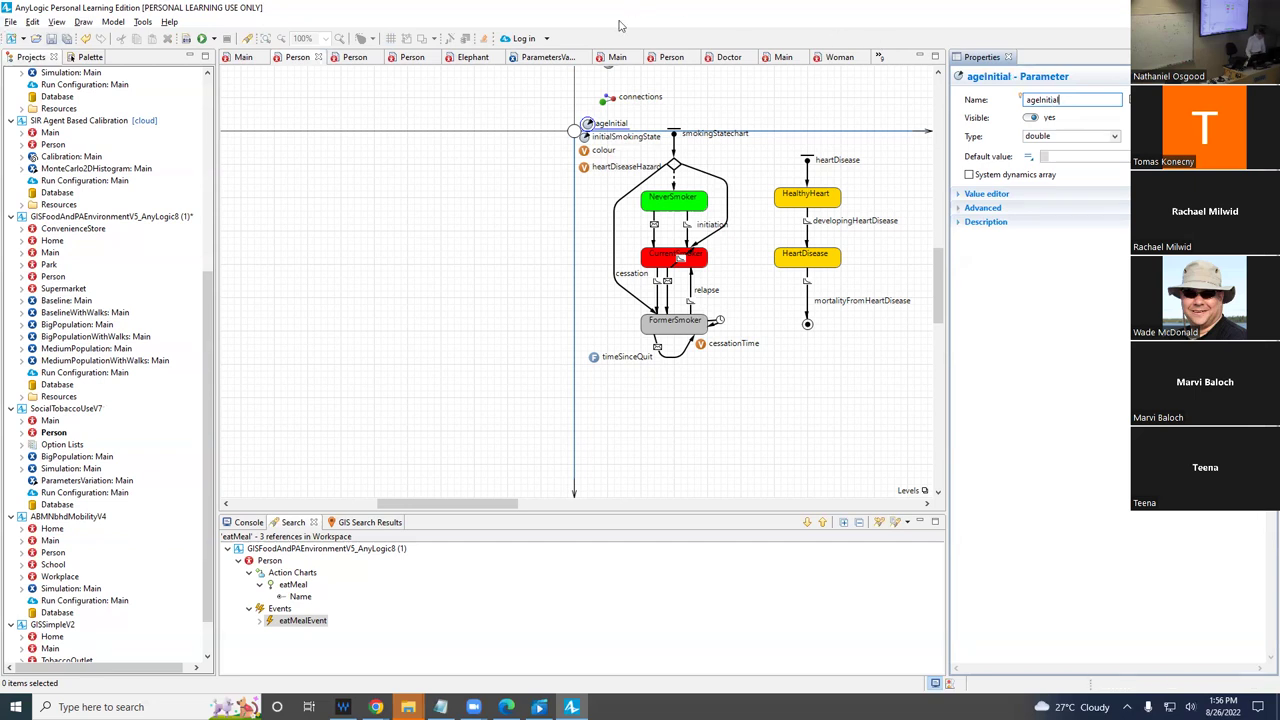
- Add a new variable to the Person agent just below heartDiseaseHazard
left_click(110, 122)
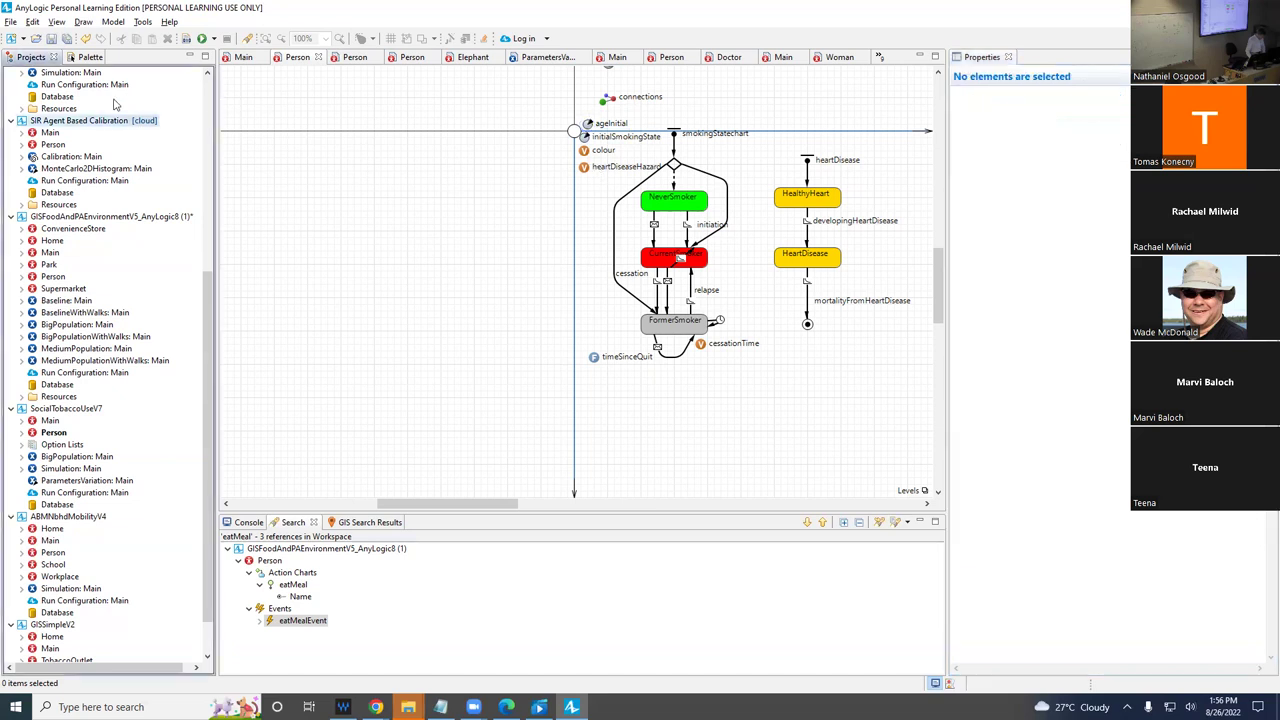
left_click(80, 58)
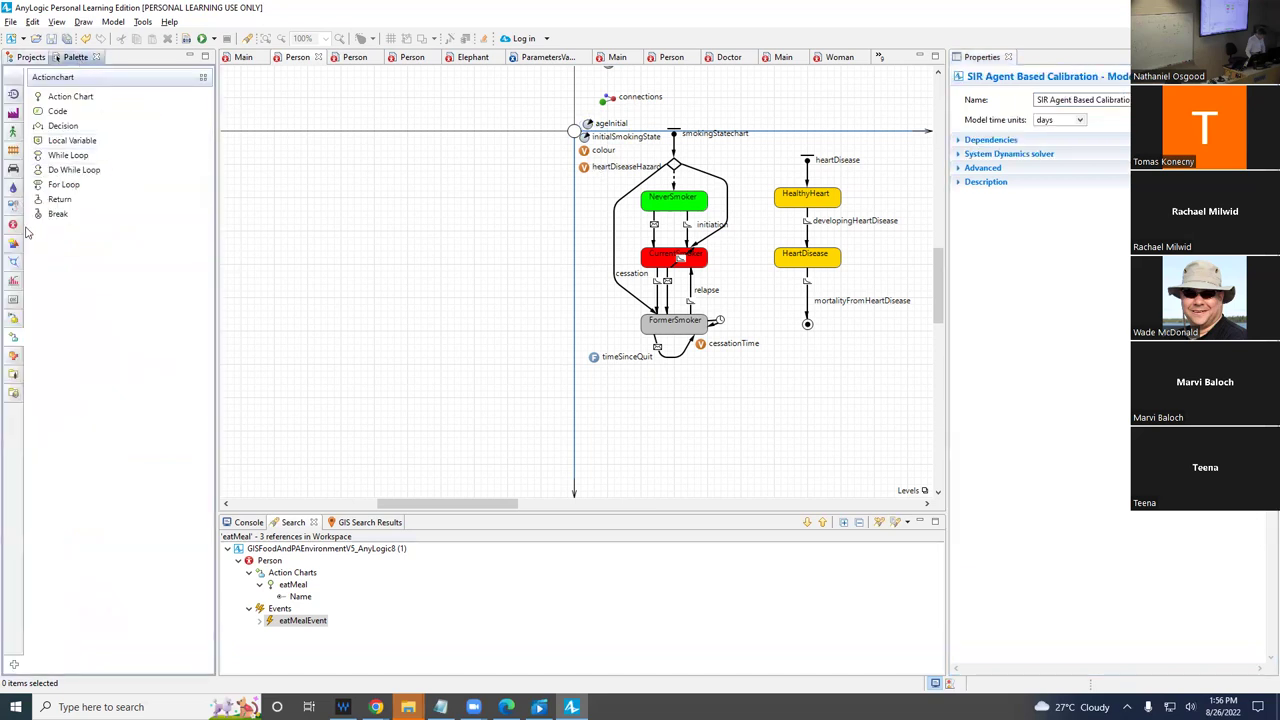
left_click_drag(41, 167, 588, 186)
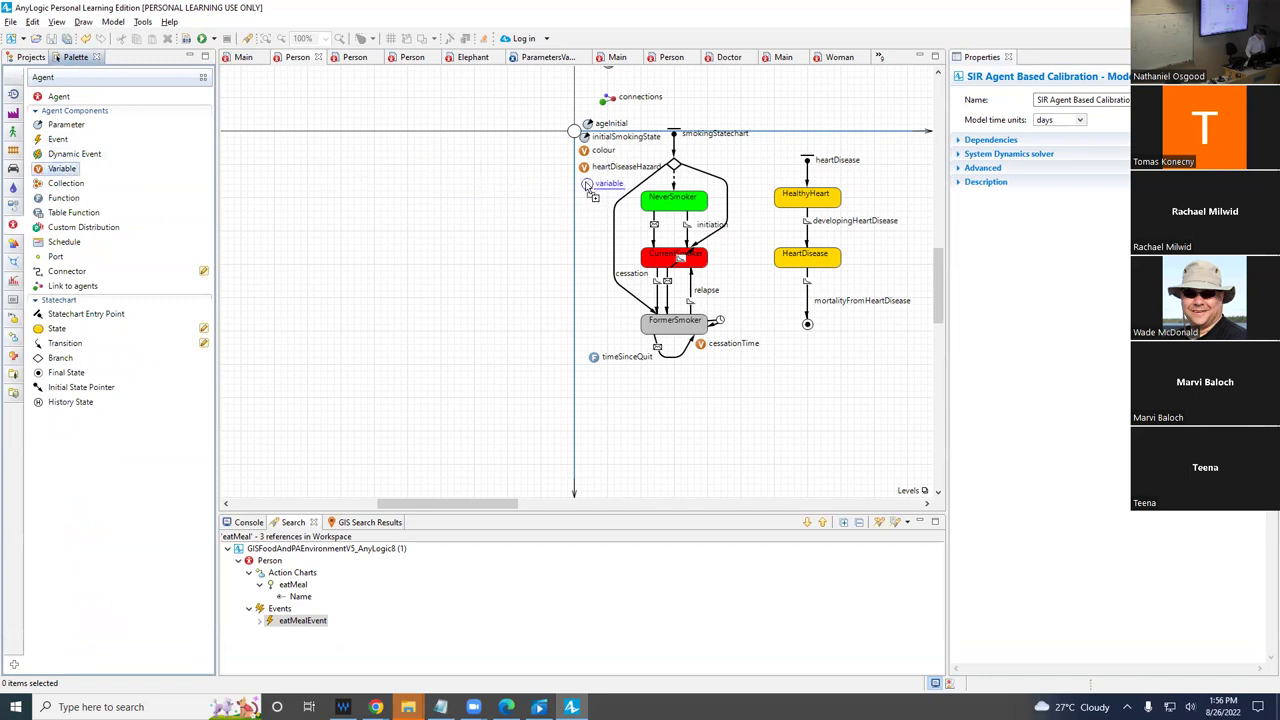
- Set the ageInitial parameter's type to int and its default value to -1
left_click(588, 124)
left_click(1045, 136)
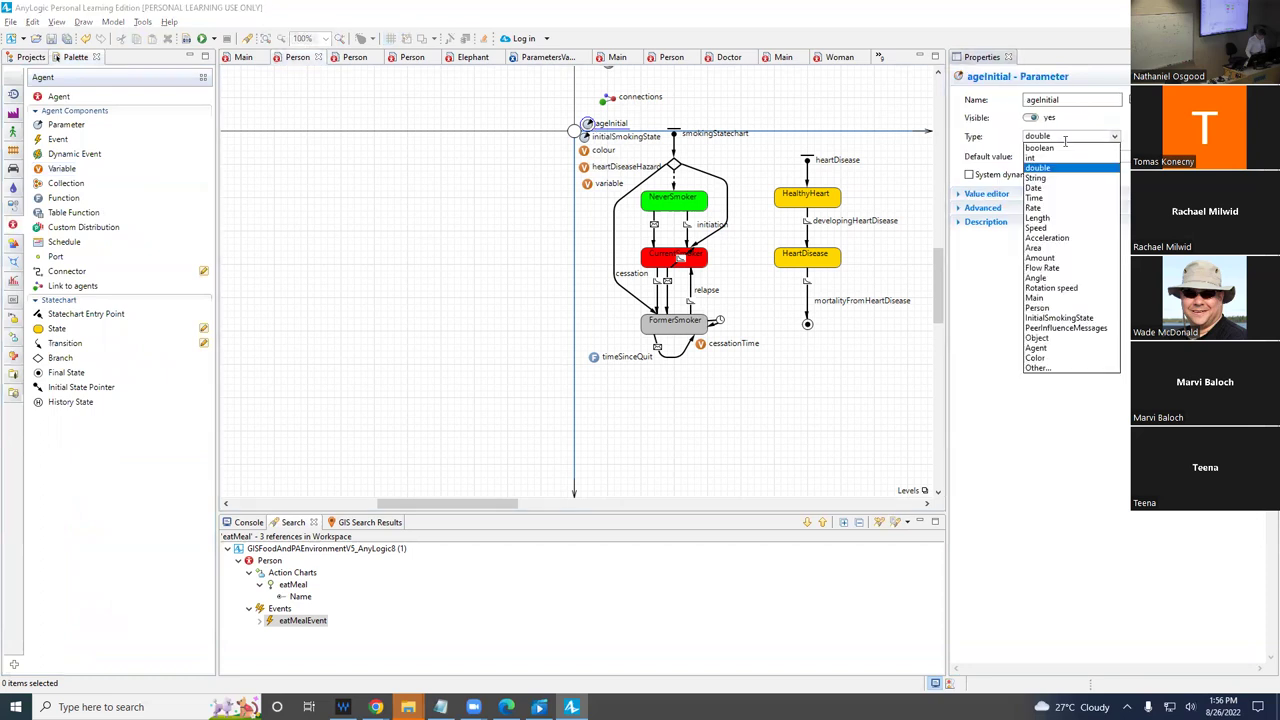
left_click(1047, 158)
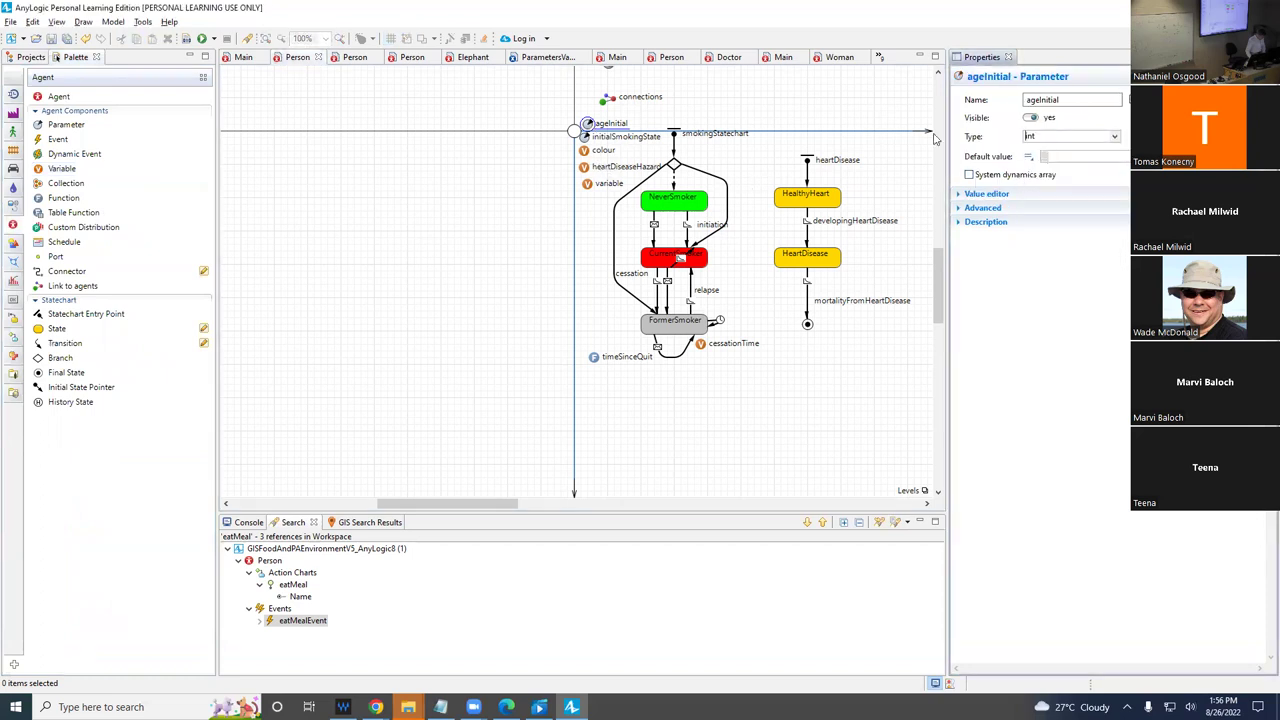
left_click(1085, 155)
type("-1")
- Save the tobacco use model under the new name SocialTobaccoUseV8
left_click(10, 21)
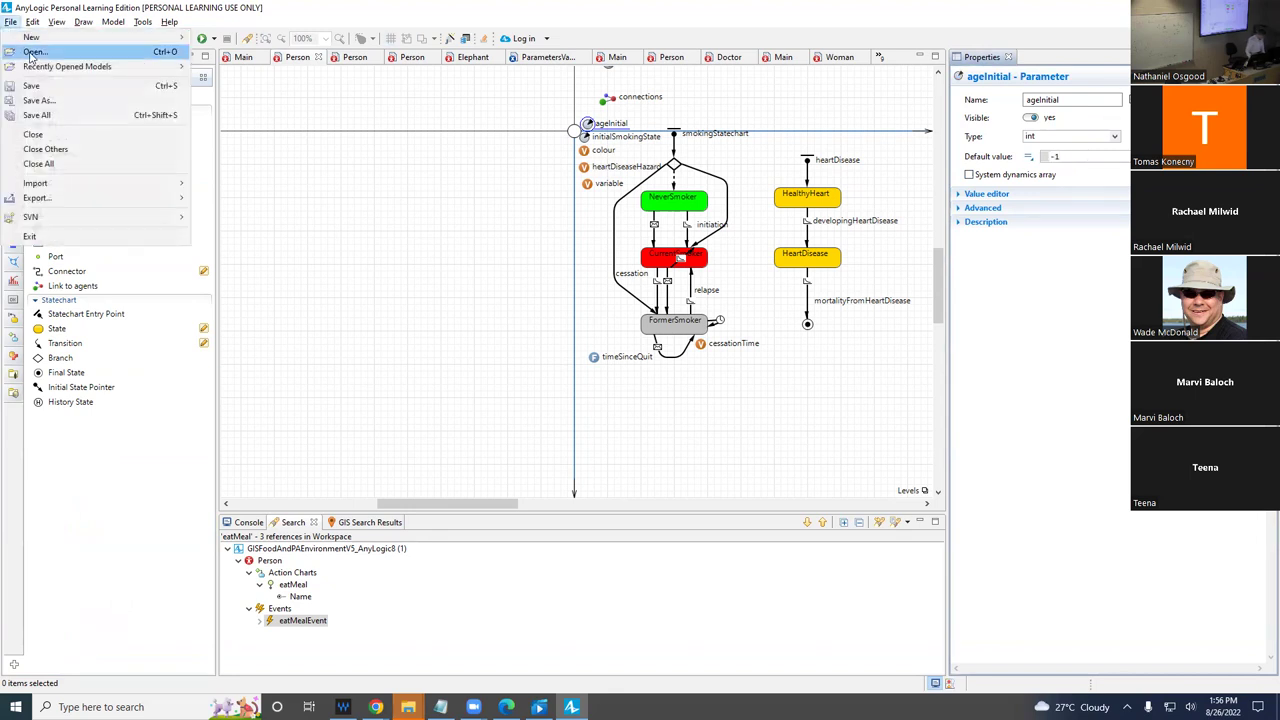
left_click(60, 110)
key("Return")
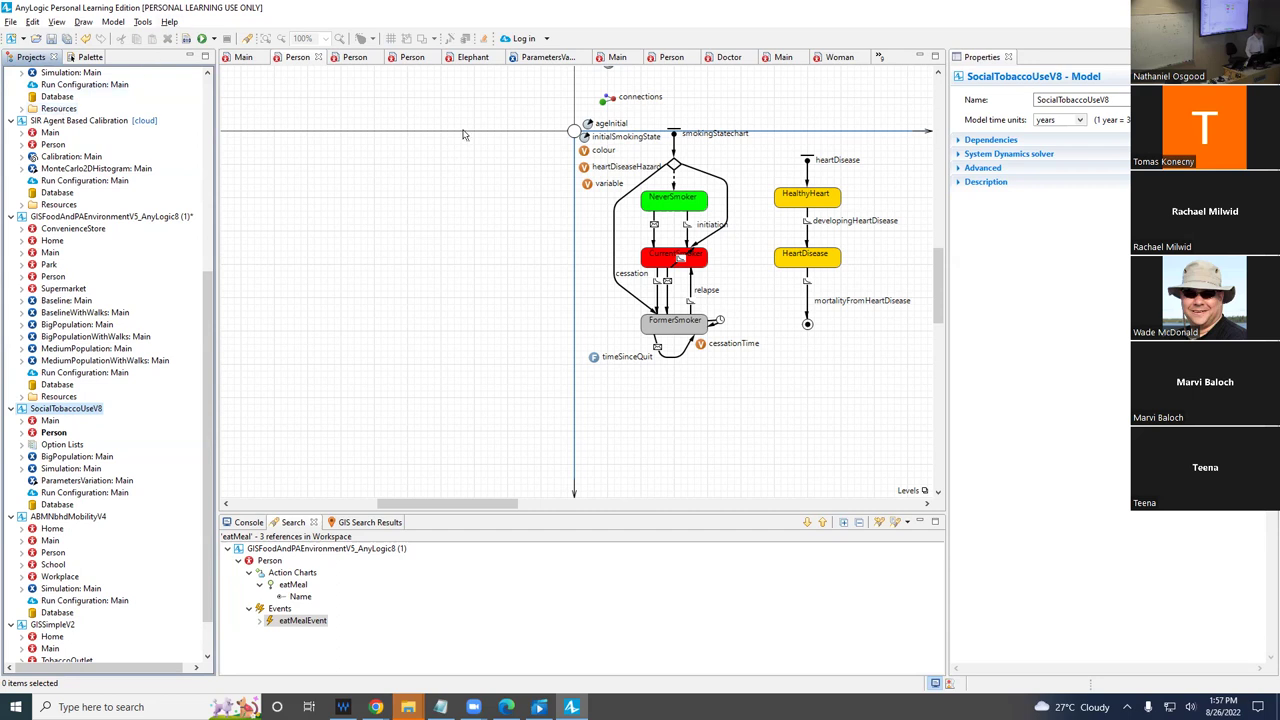
- Name the new variable age, make it an int and set its initial value to ageInitial
left_click(588, 184)
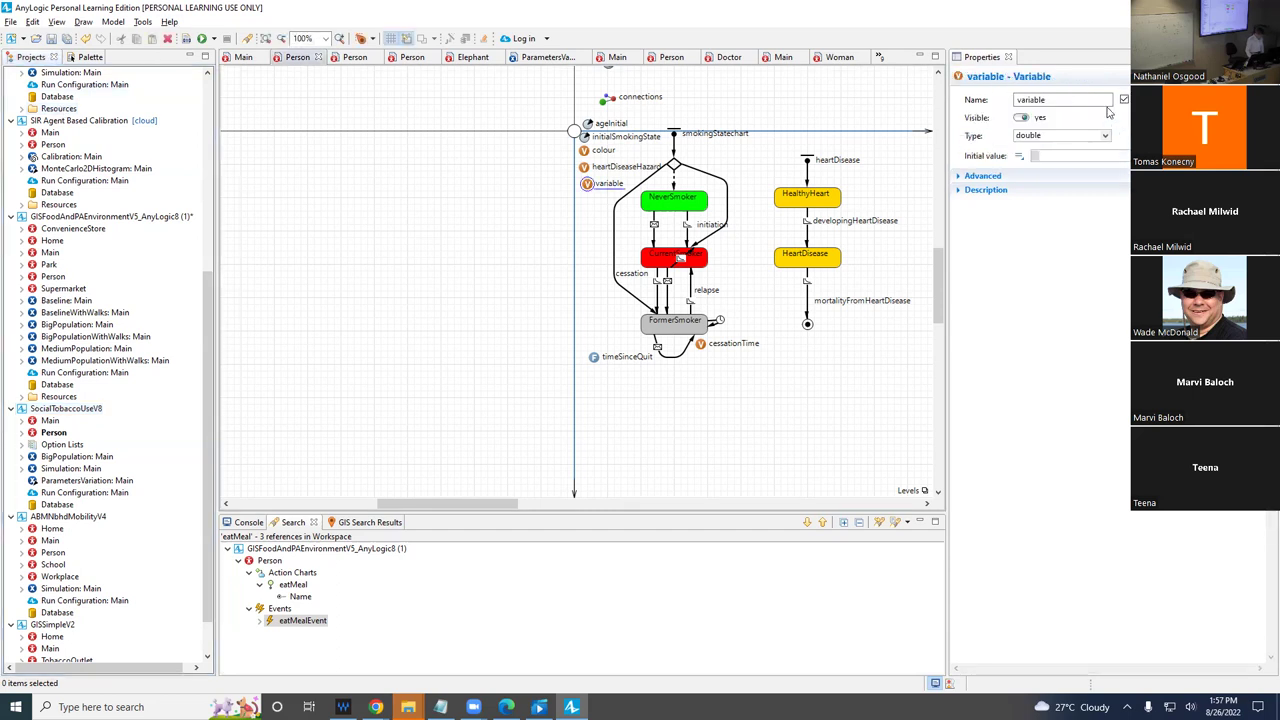
type("age")
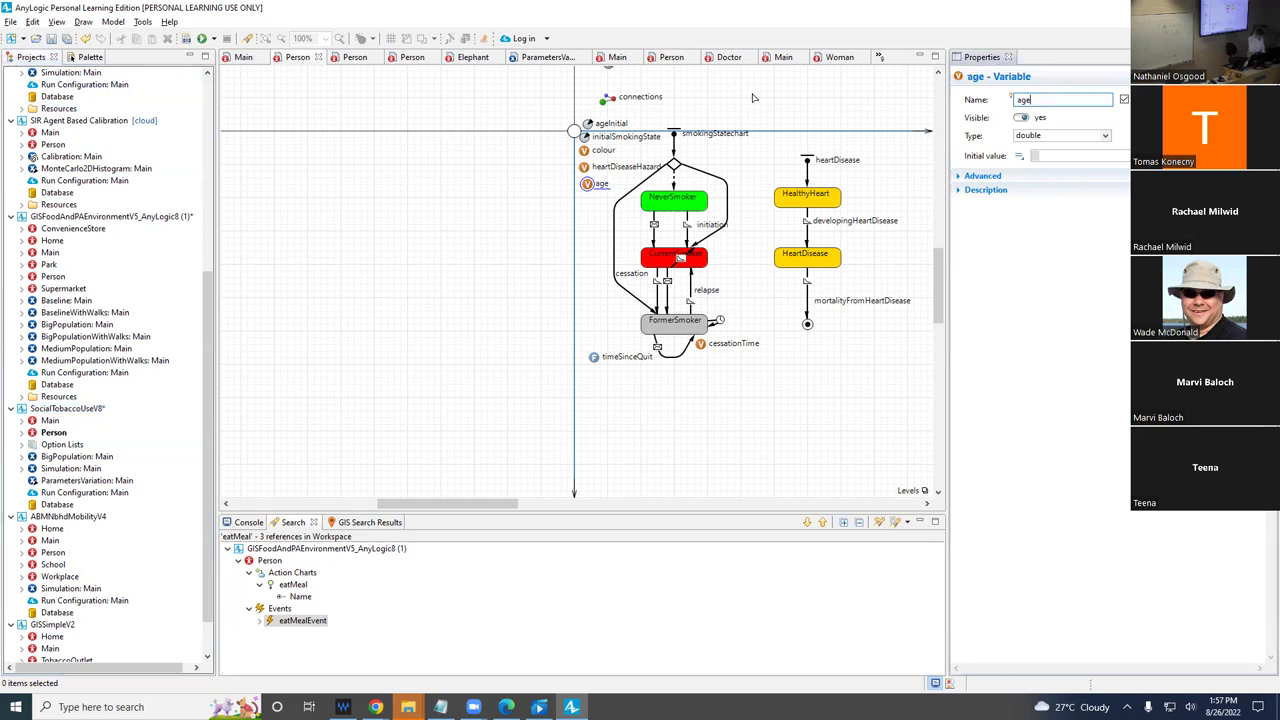
left_click(1045, 136)
left_click(1040, 157)
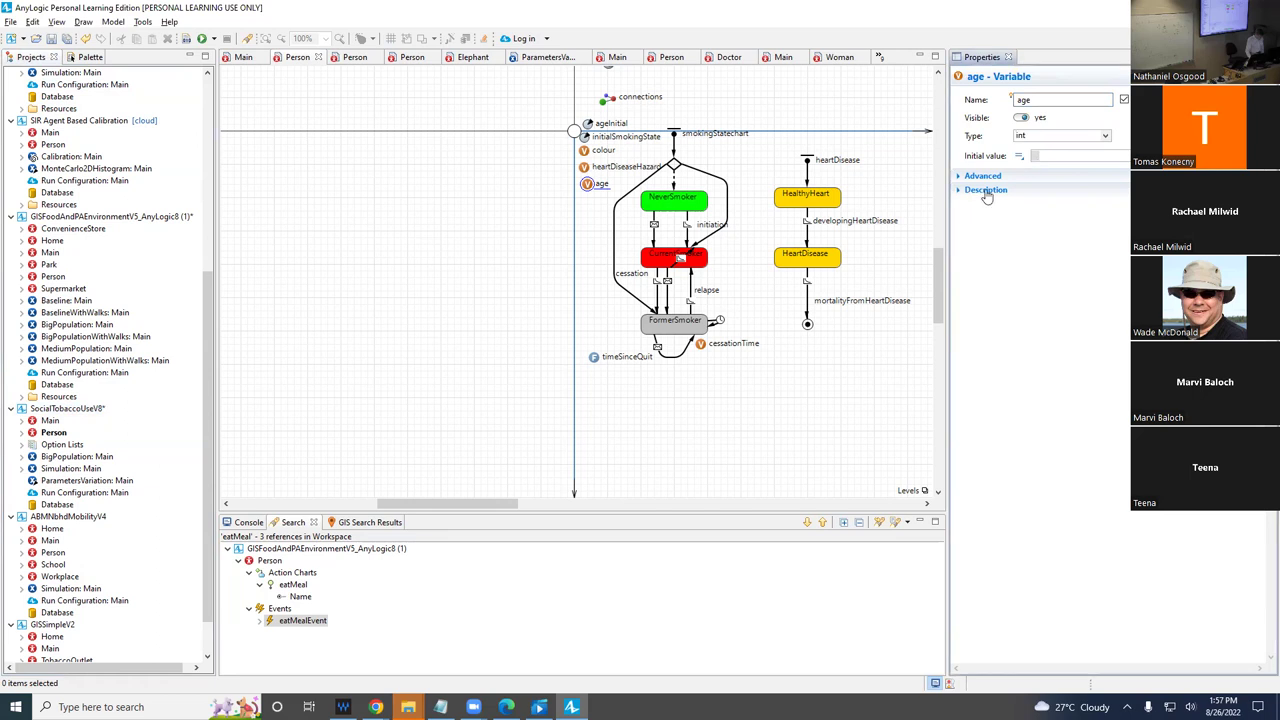
left_click(1048, 156)
type("geInitial")
- Review the properties of the ageInitial parameter and the initial value of the age variable
left_click(590, 126)
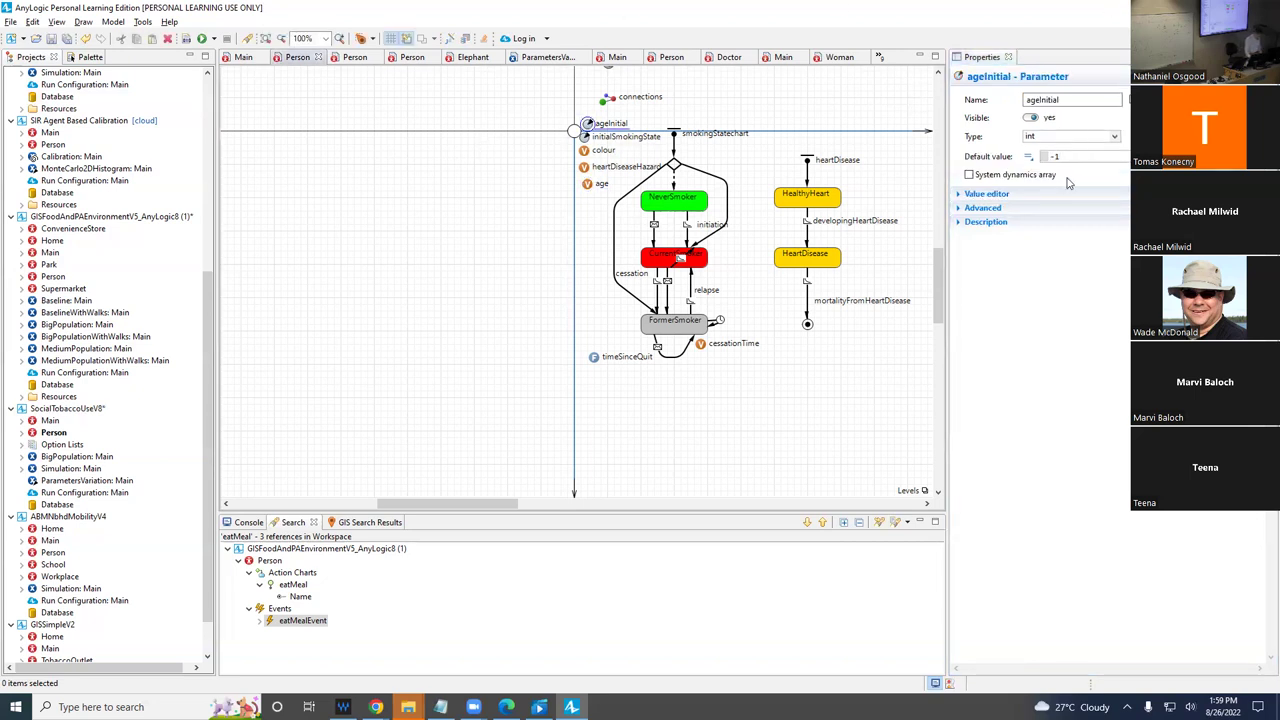
left_click(589, 184)
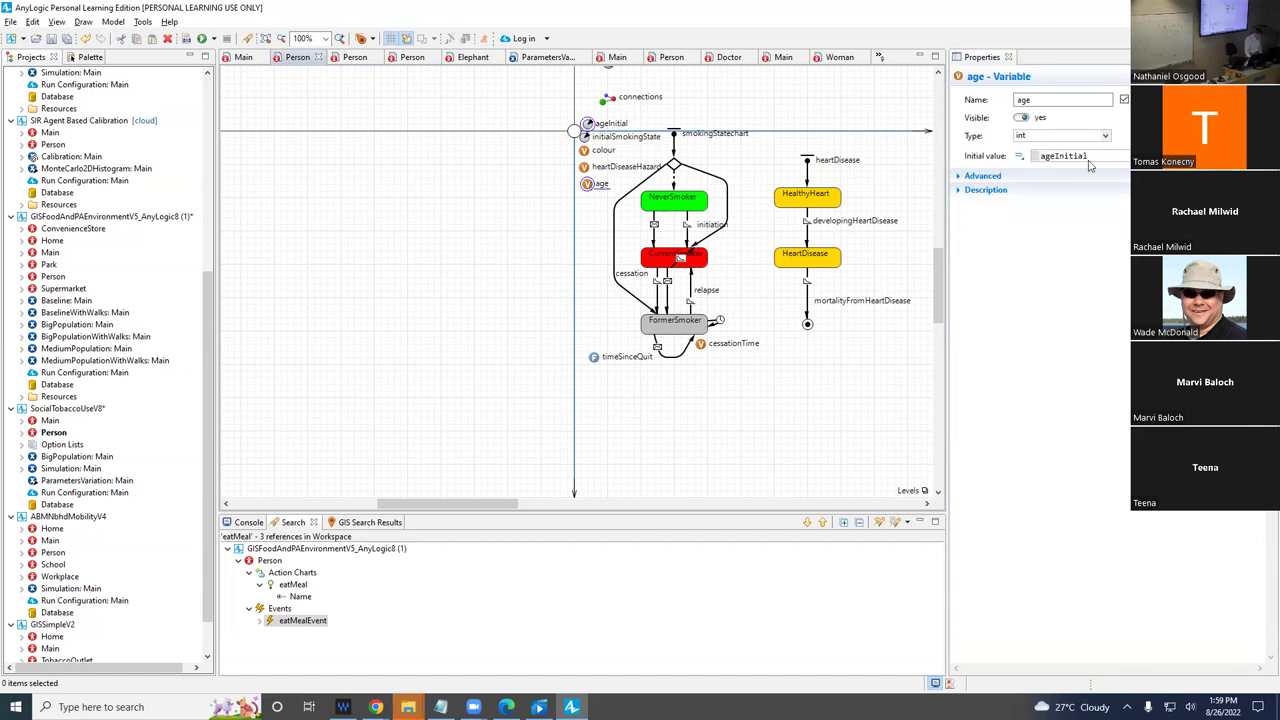
left_click(1040, 156)
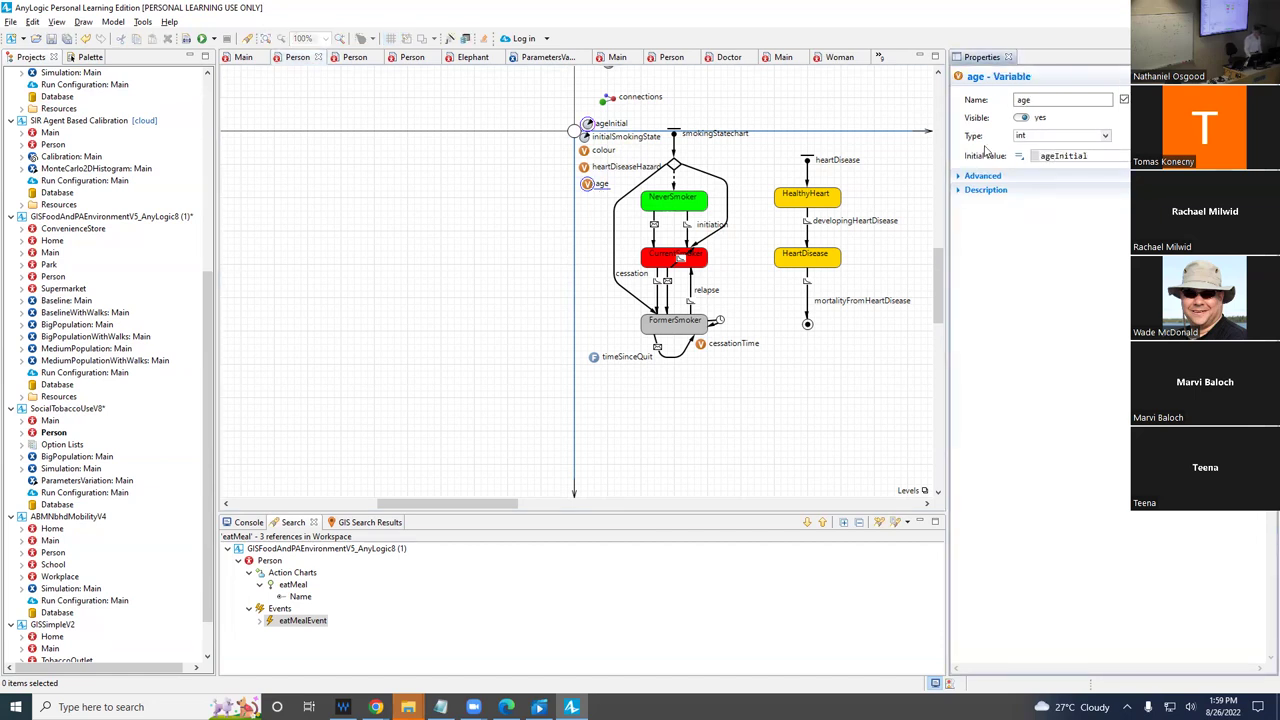
left_click(1095, 153)
double_click(1095, 153)
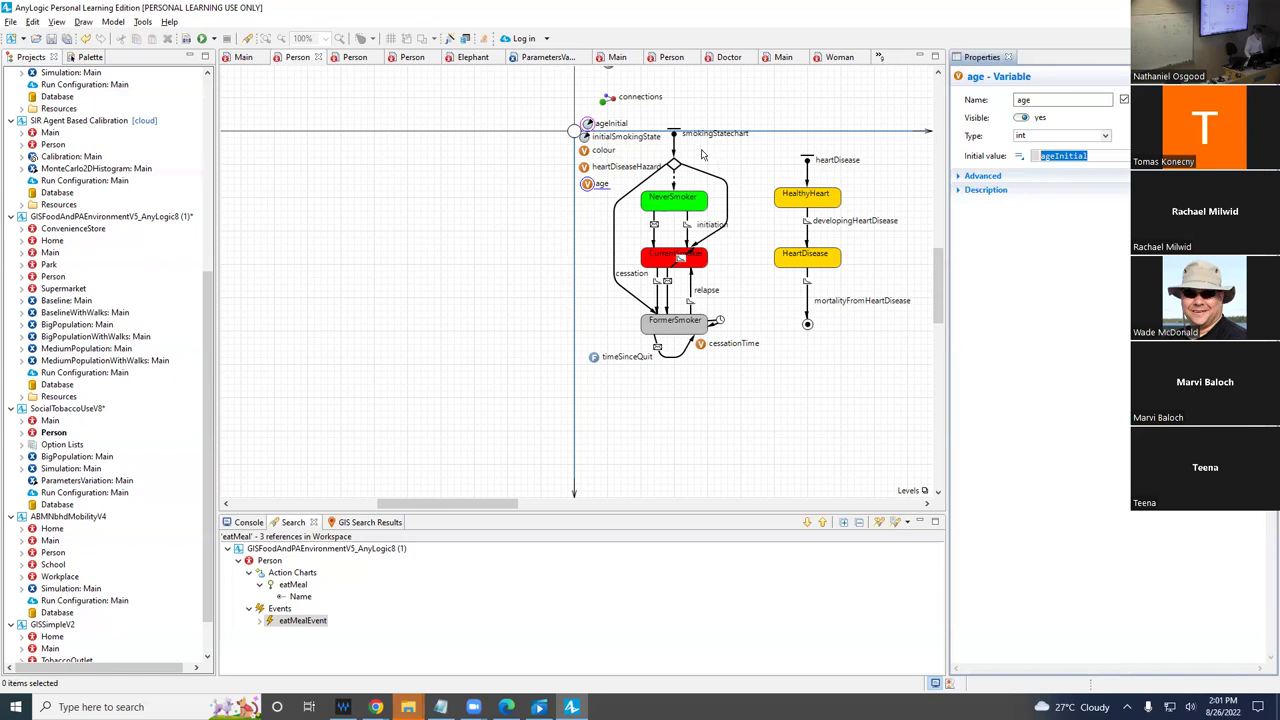
- Set the action of the smokingStatechart entry point to "age = ageInitial;"
left_click(674, 133)
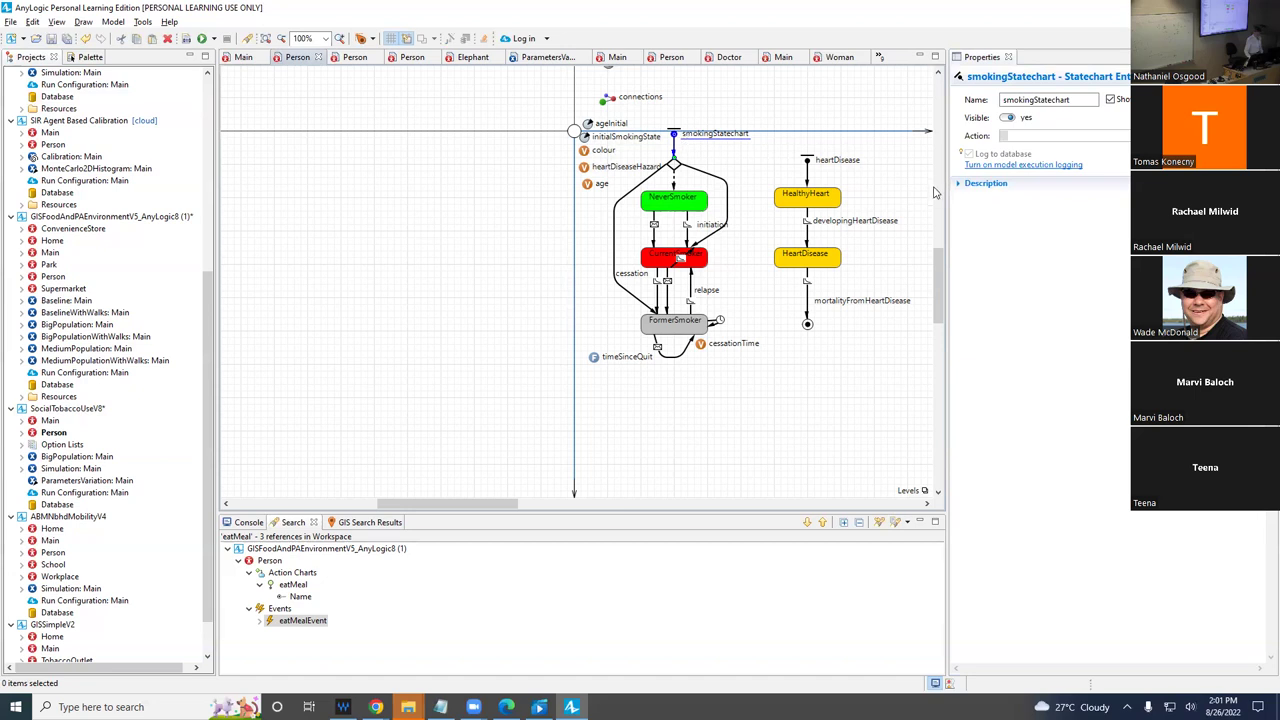
left_click(1018, 135)
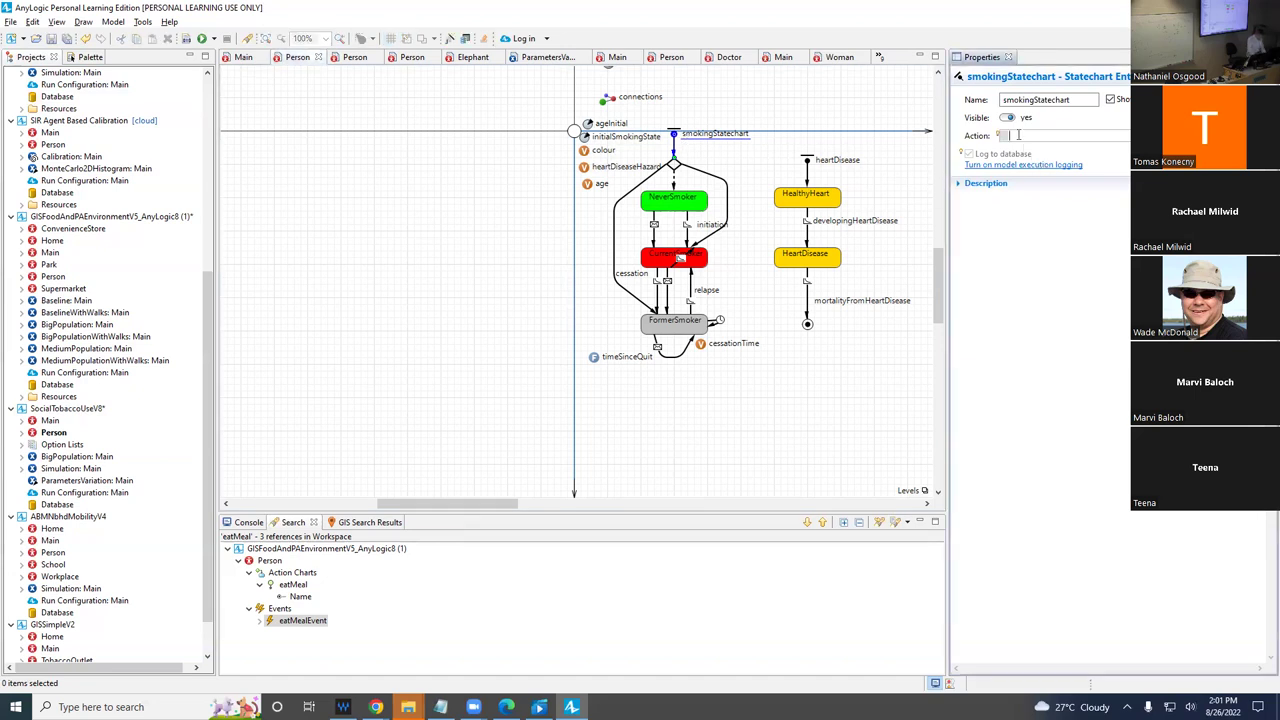
type("a")
key("BackSpace")
key("BackSpace")
key("BackSpace")
type("= ageInitial;")
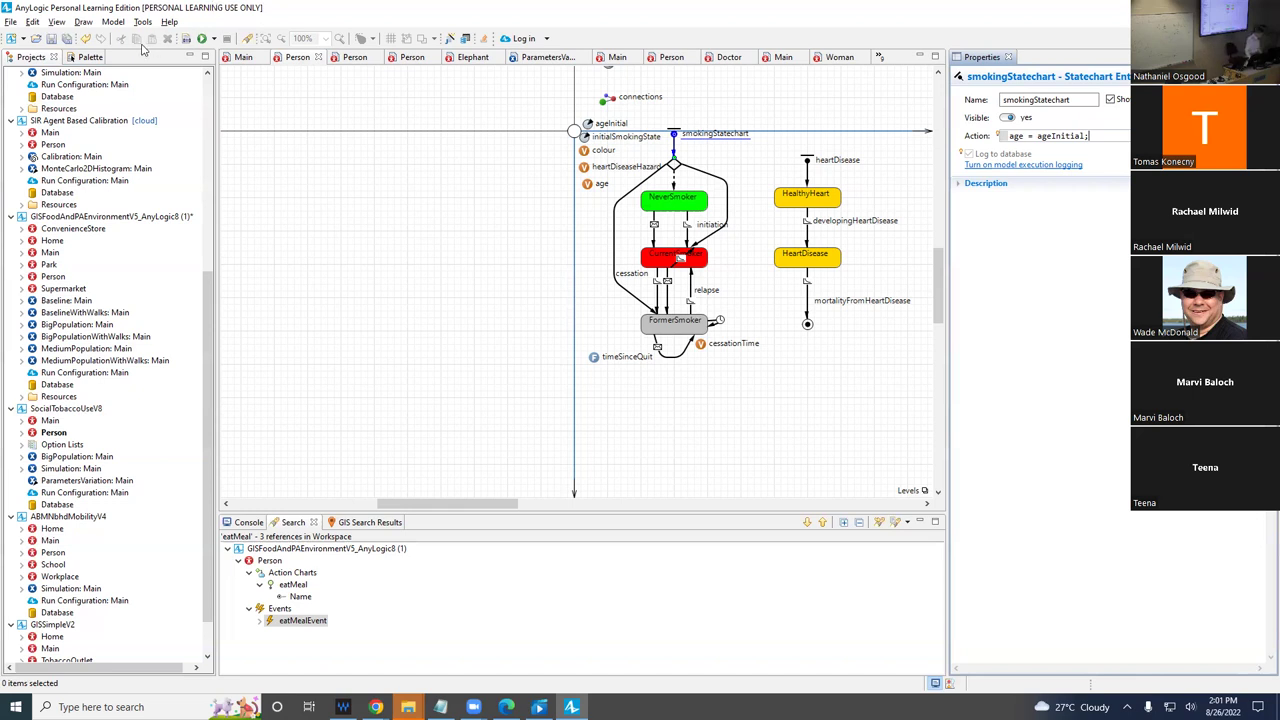
- Add an event named birthdayEvent below the timeSinceQuit function in the Person agent
left_click(88, 57)
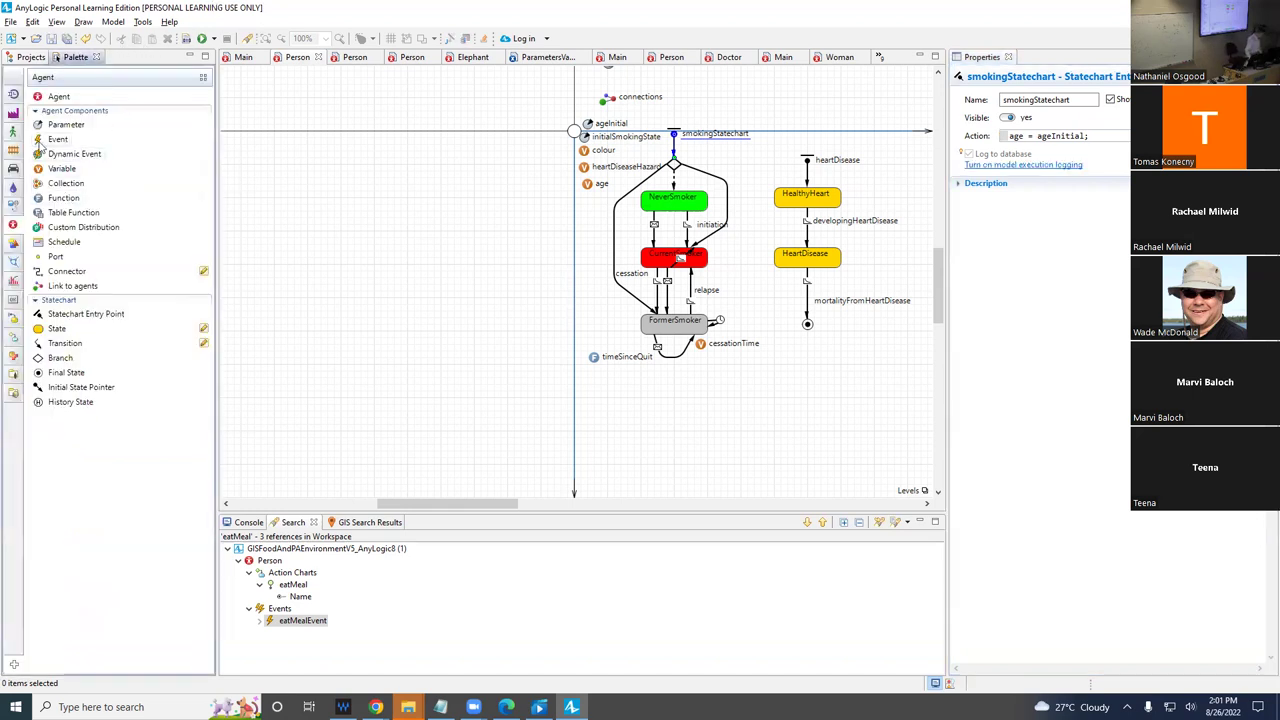
left_click_drag(42, 145, 595, 380)
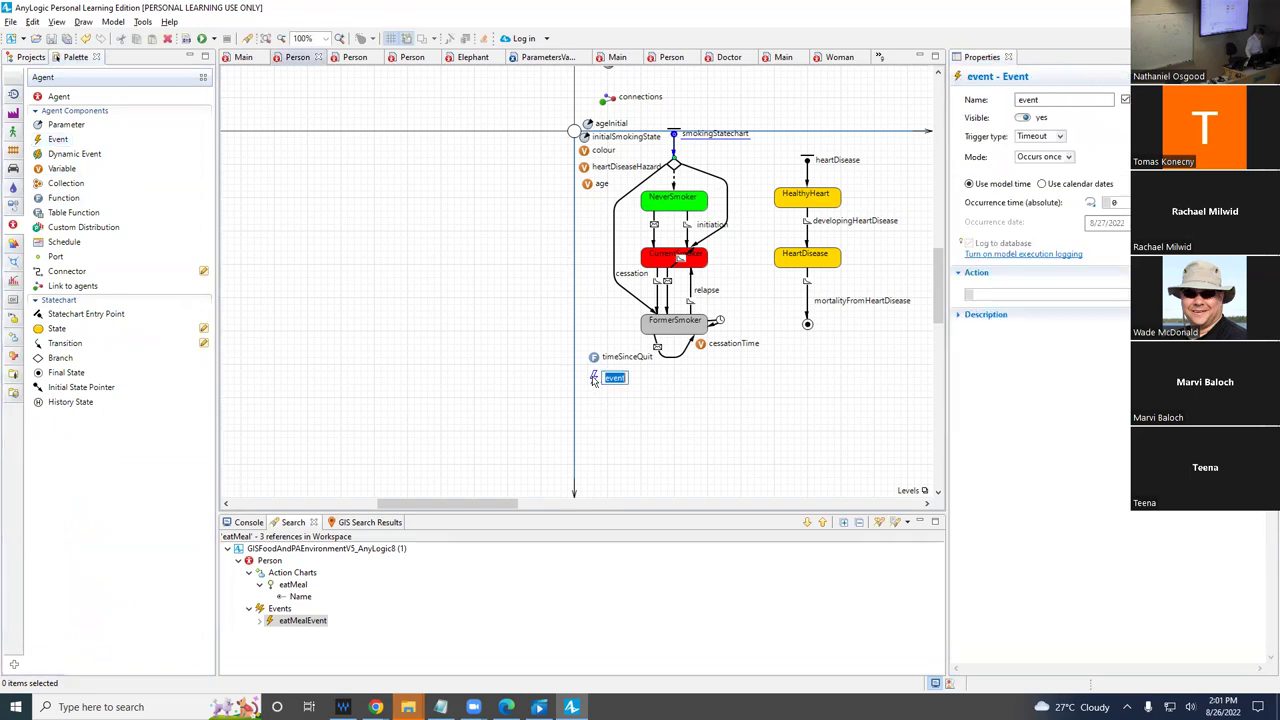
type("birthdayEvent")
key("Return")
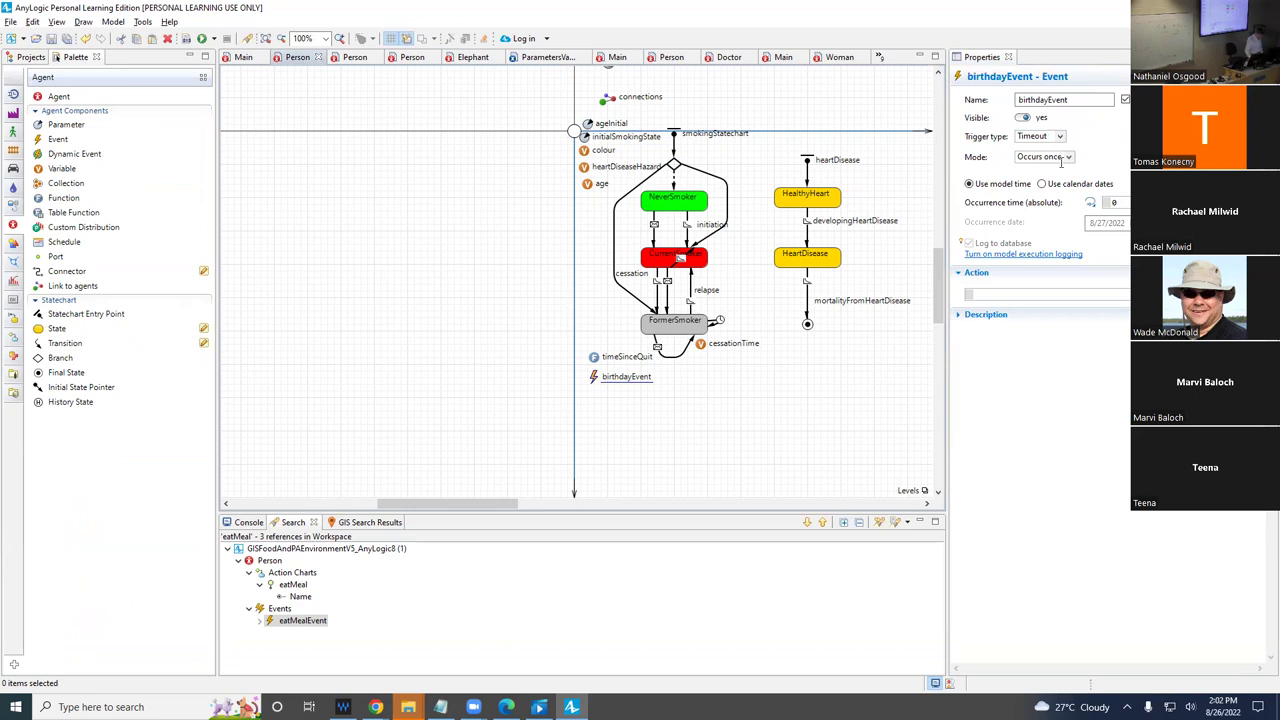
- Make birthdayEvent cyclic with a recurrence time of 1 and set its action to "age = age + 1;"
left_click(1062, 160)
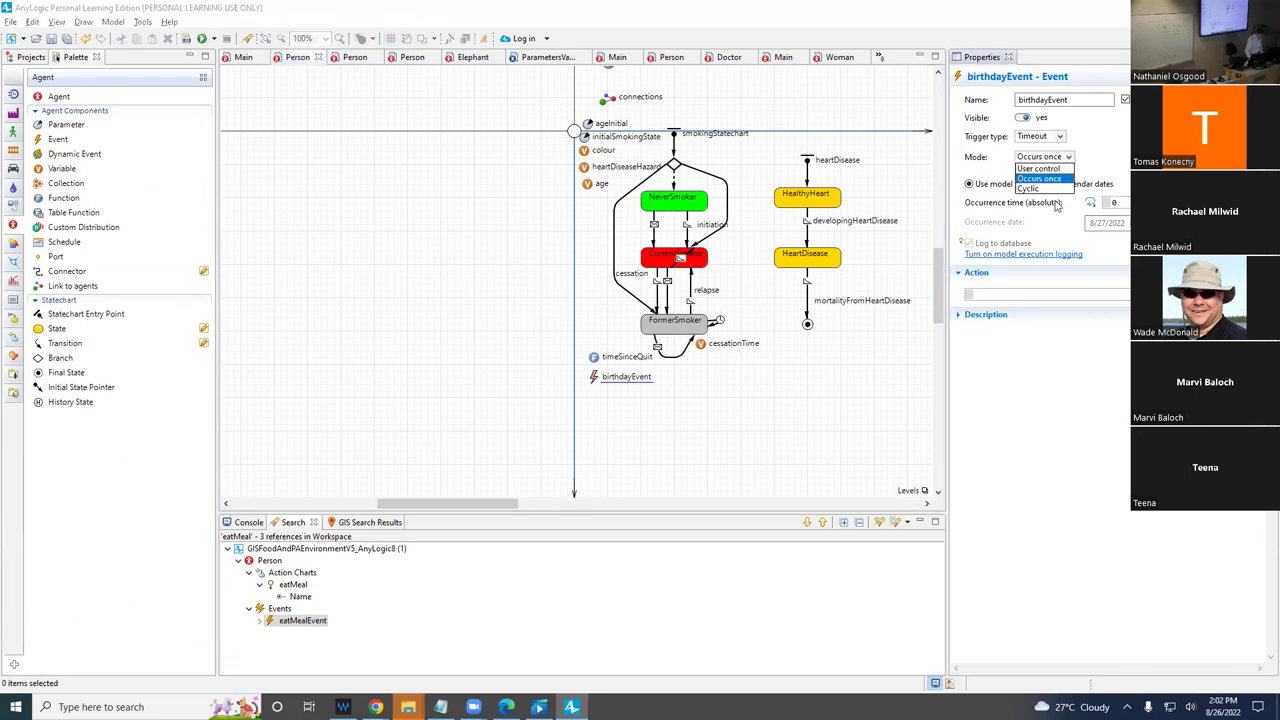
left_click(1050, 189)
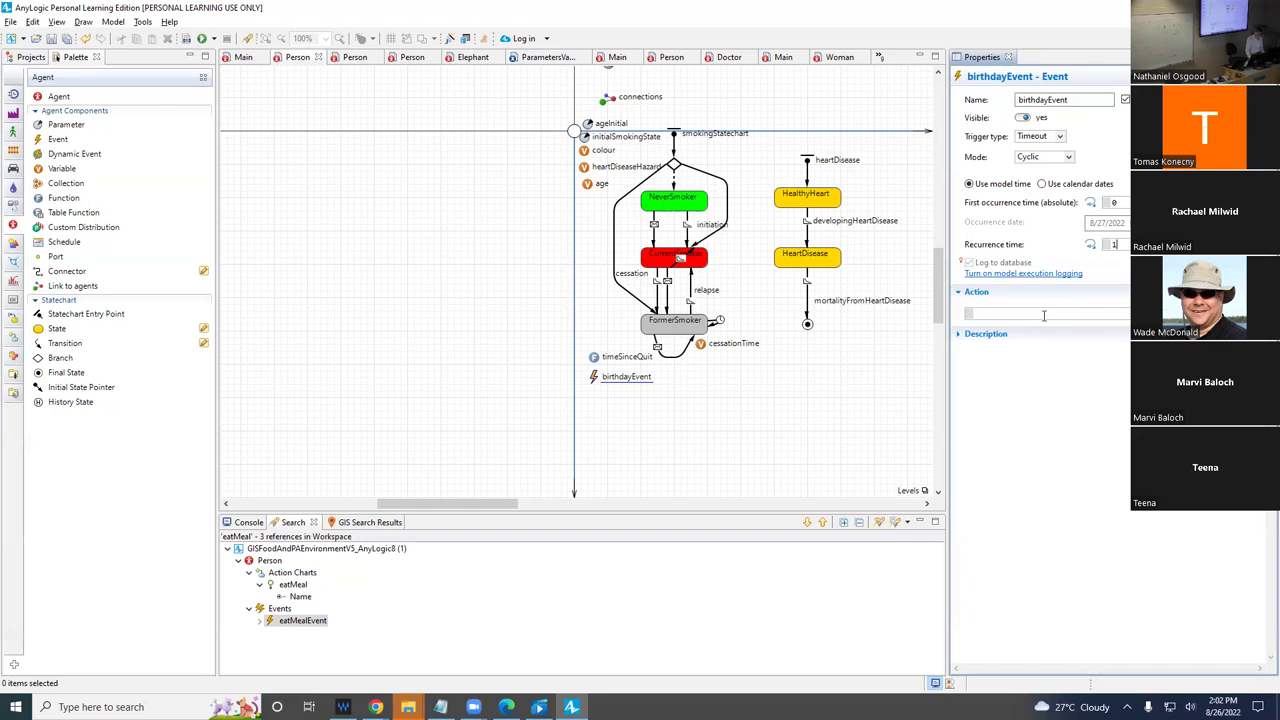
left_click(1043, 315)
left_click(1046, 186)
left_click(987, 186)
left_click(1028, 310)
type("age = age + 1;")
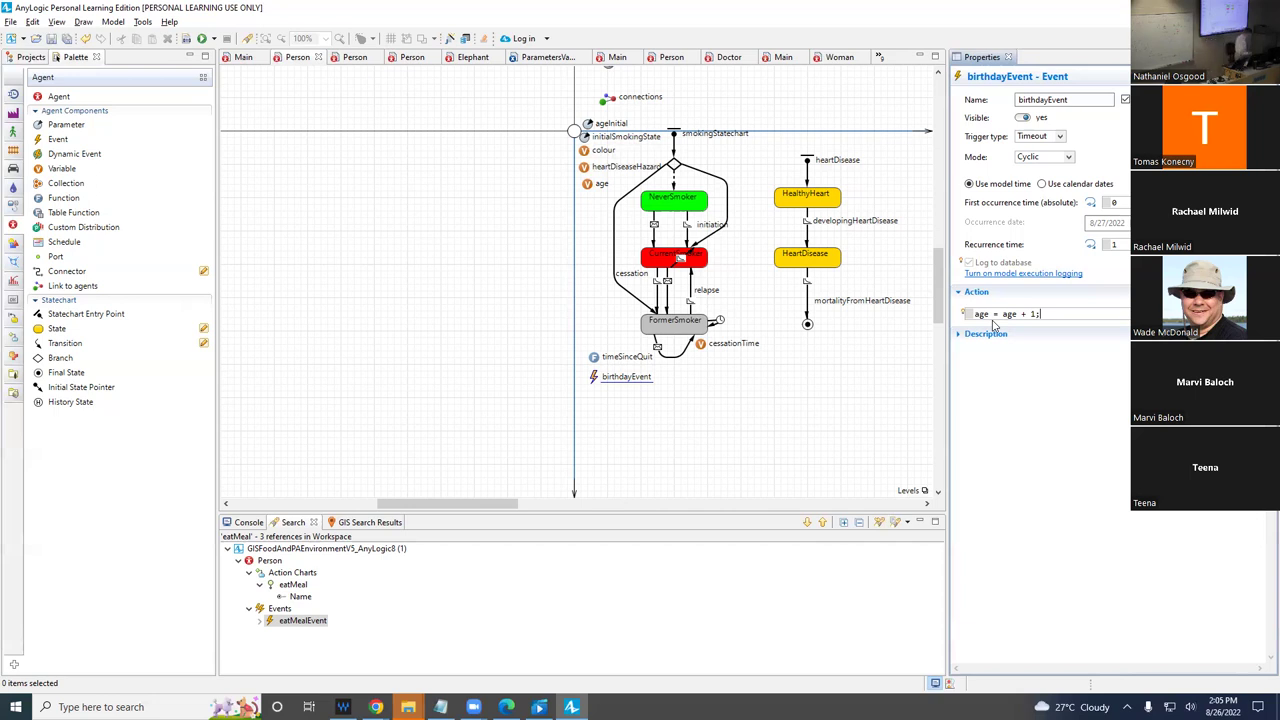
- Save and build the model, closing the search results for eatMeal
key("ctrl+s")
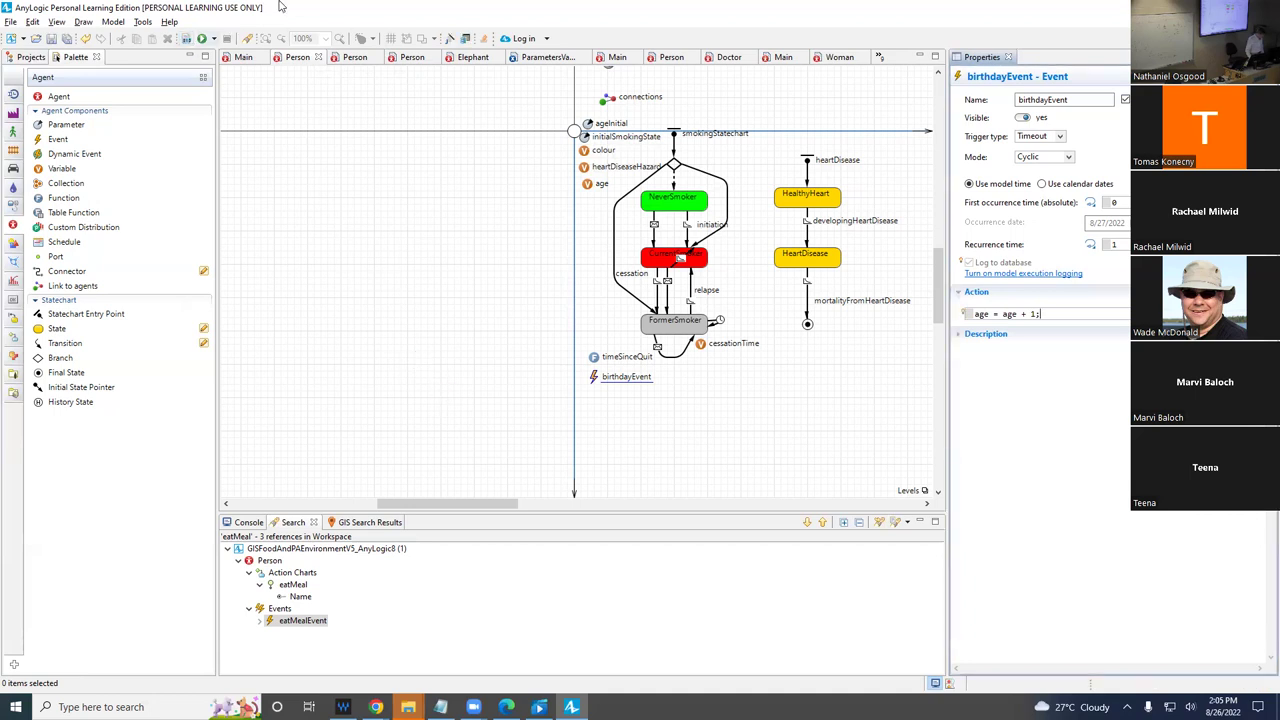
left_click(187, 39)
left_click(313, 522)
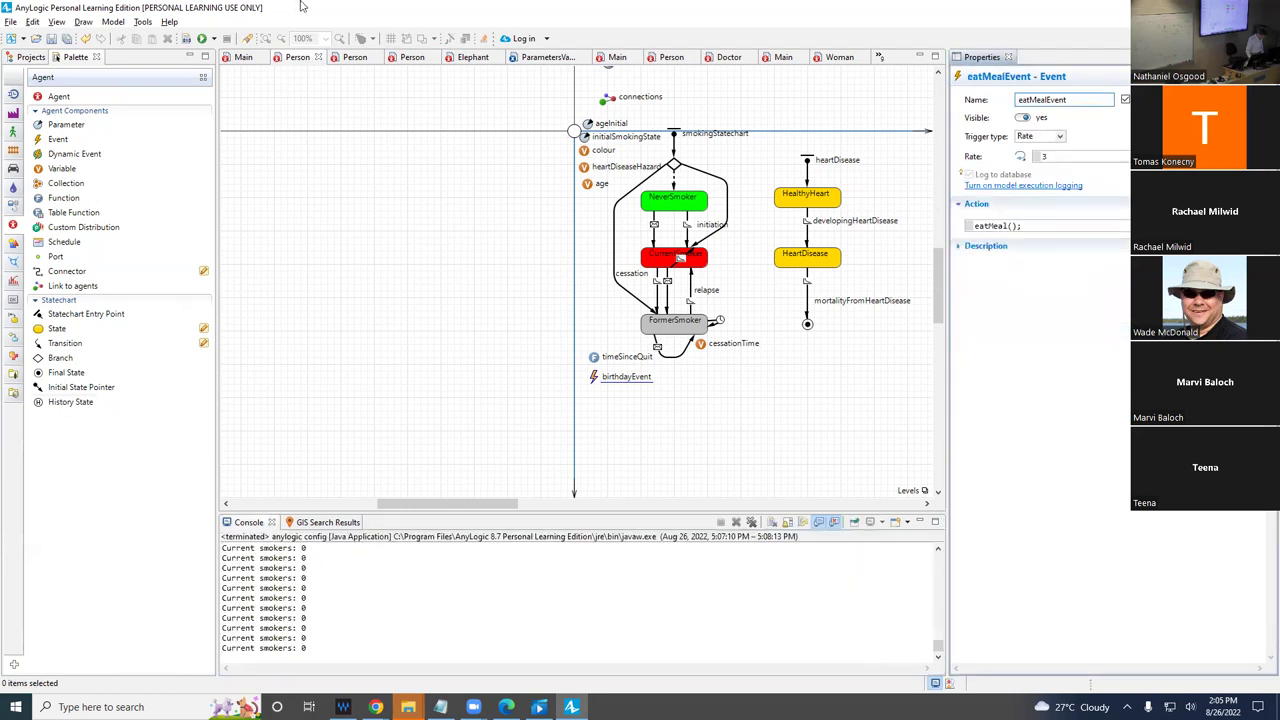
left_click(186, 39)
- Review the properties of birthdayEvent, the smokingStatechart entry action and the age variable's initial value
left_click(28, 57)
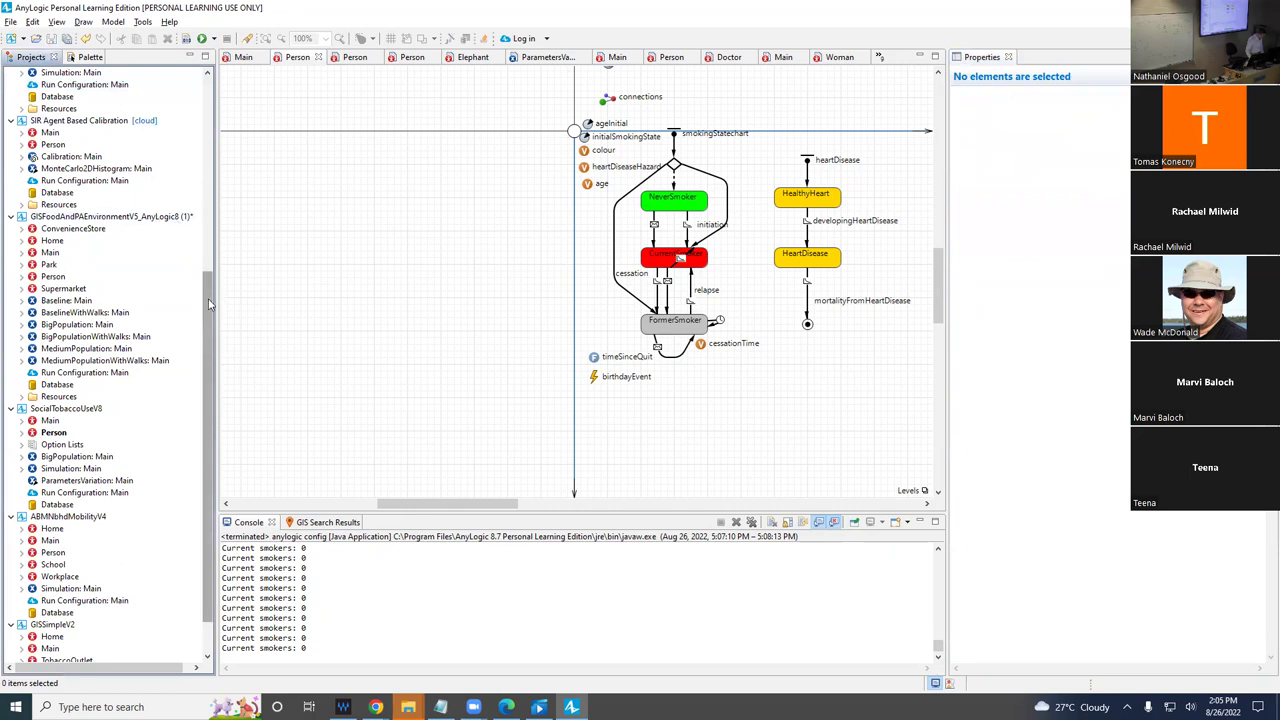
scroll(180, 250, "up", 9)
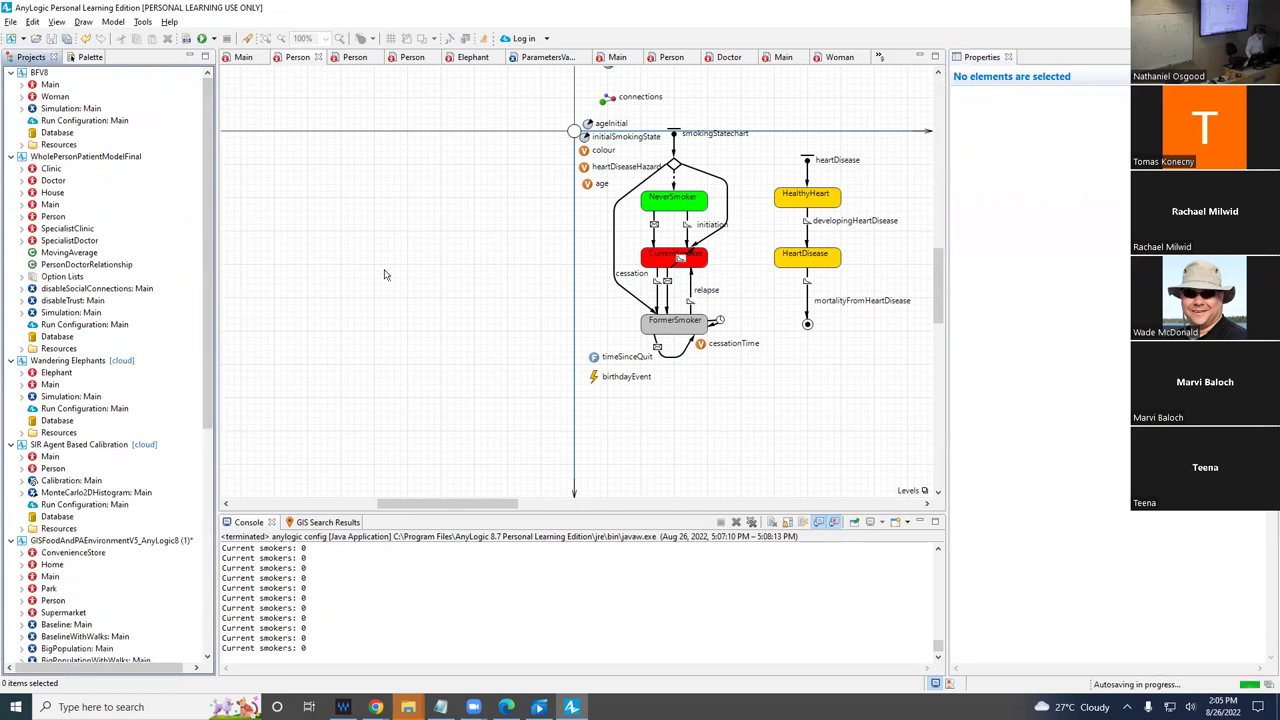
left_click(595, 382)
left_click(595, 379)
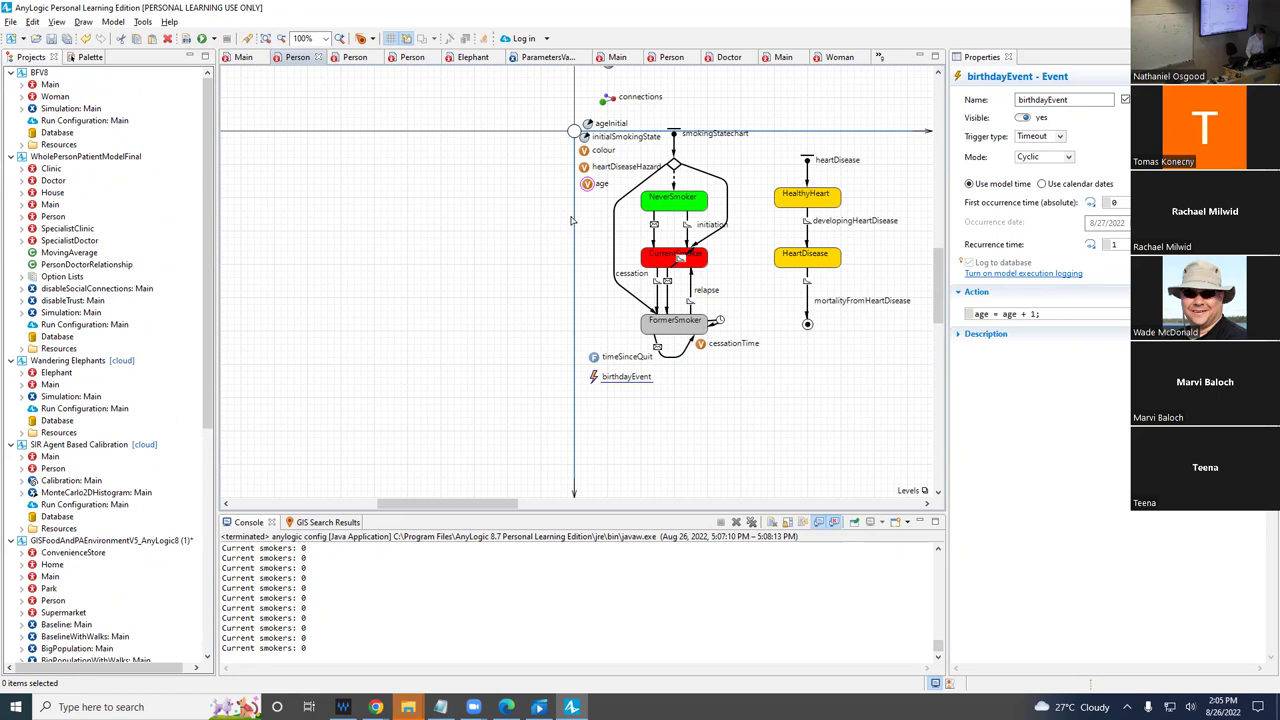
left_click(674, 134)
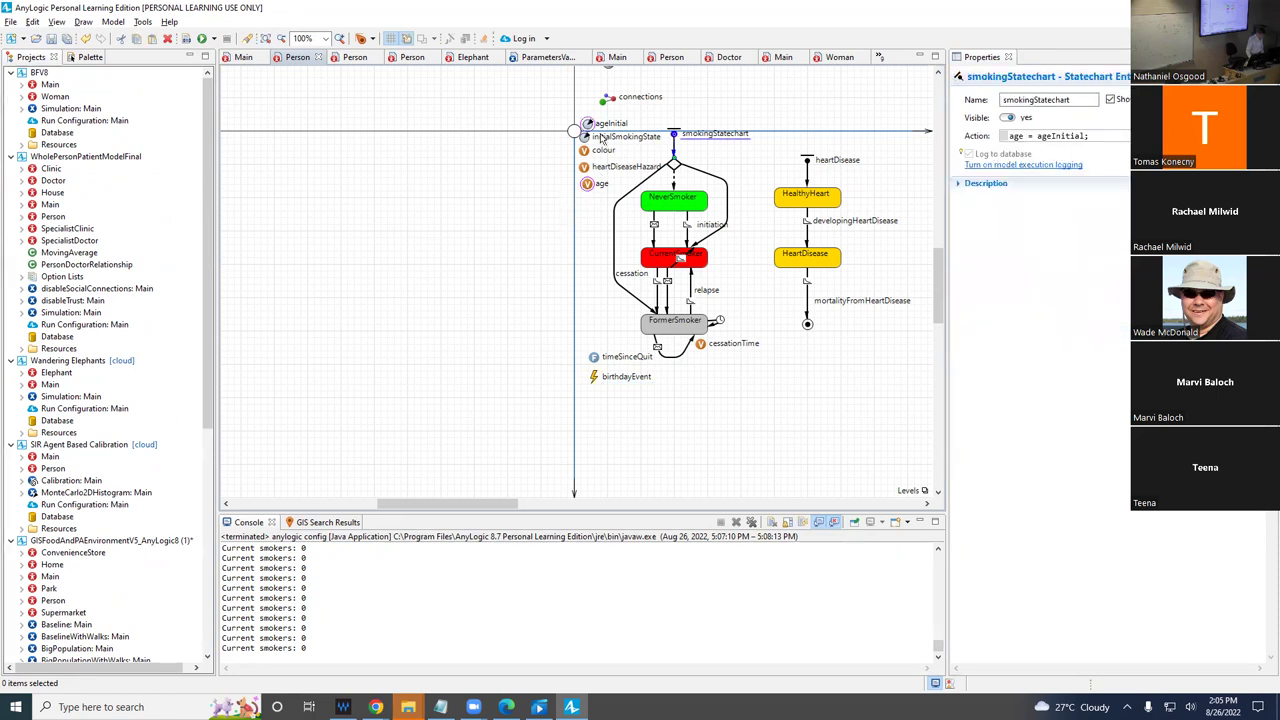
left_click(587, 184)
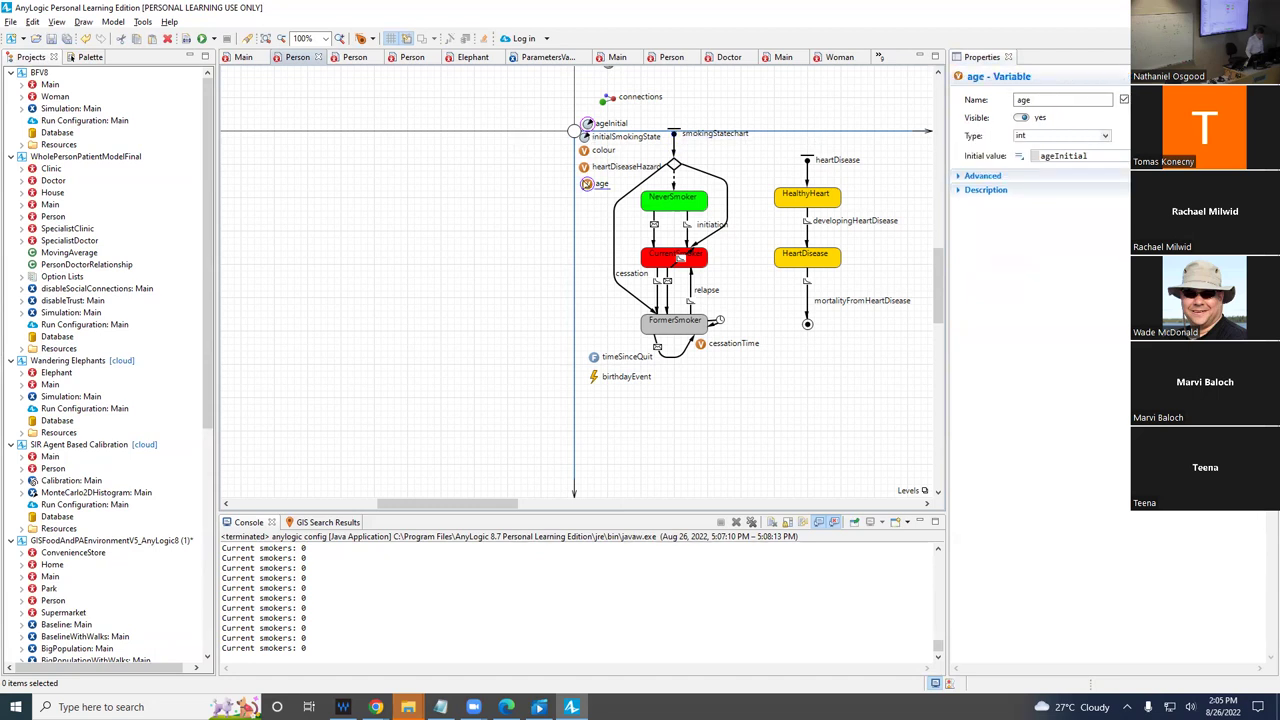
double_click(1104, 156)
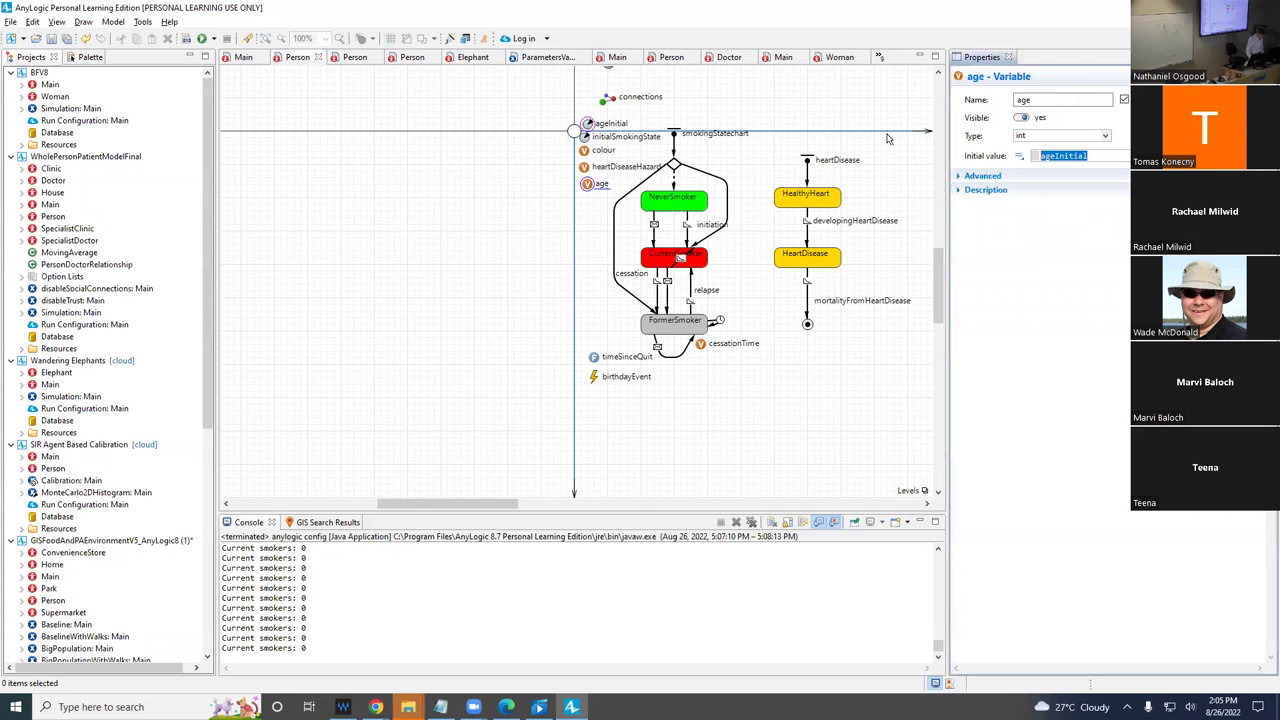
- Set the default value of the ageInitial parameter to -1 and check the timing settings of birthdayEvent
type("-1")
type("0")
left_click(598, 377)
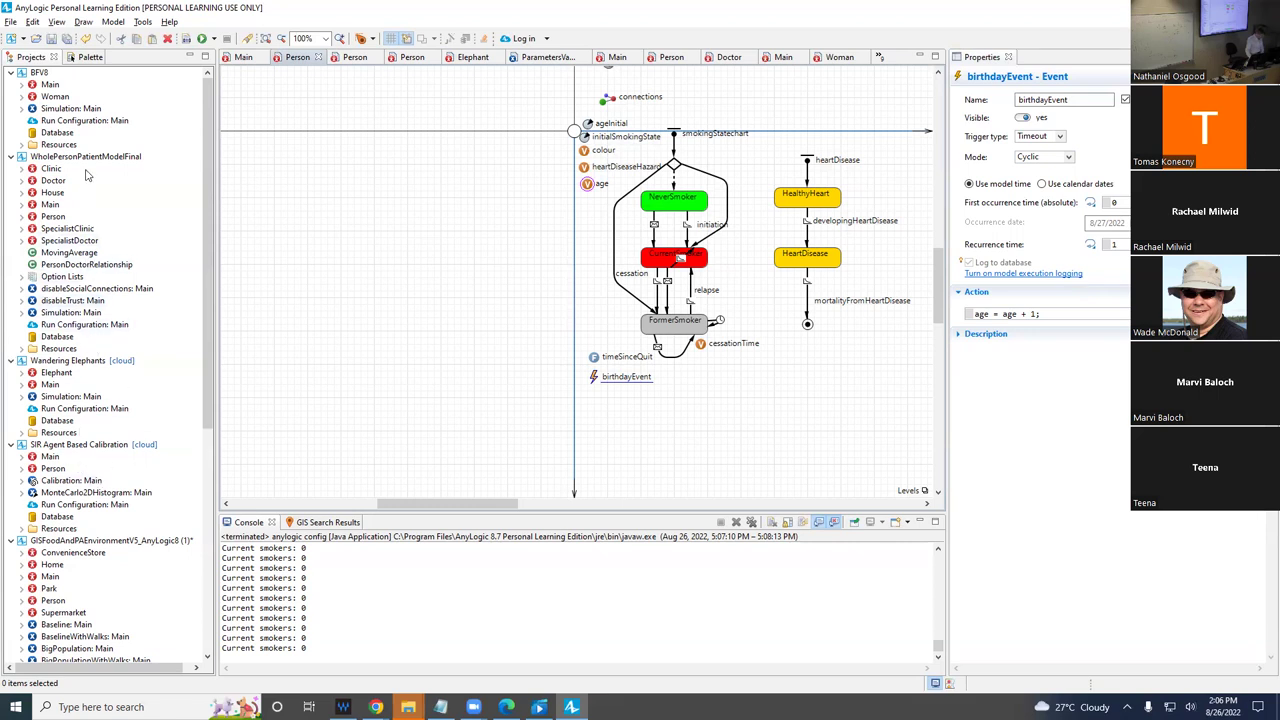
- Run the Simulation experiment of the SocialTobaccoUseV8 model
left_click(204, 173)
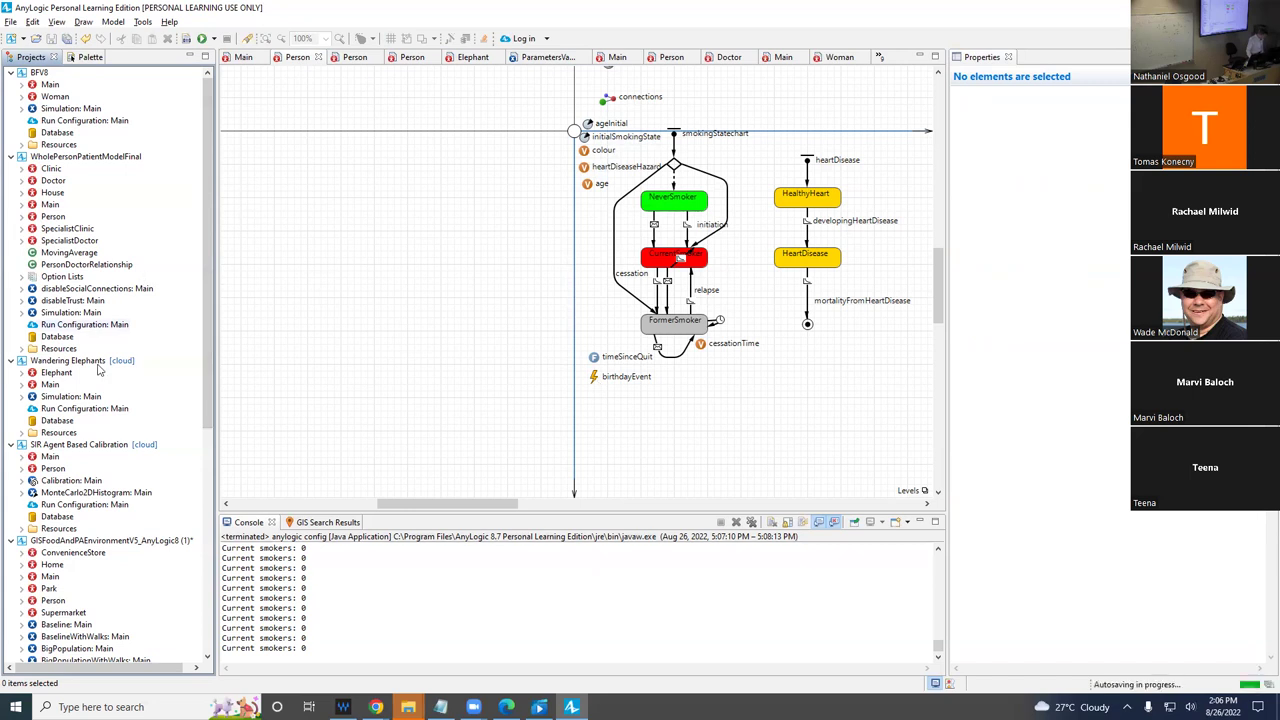
scroll(100, 508, "down", 2)
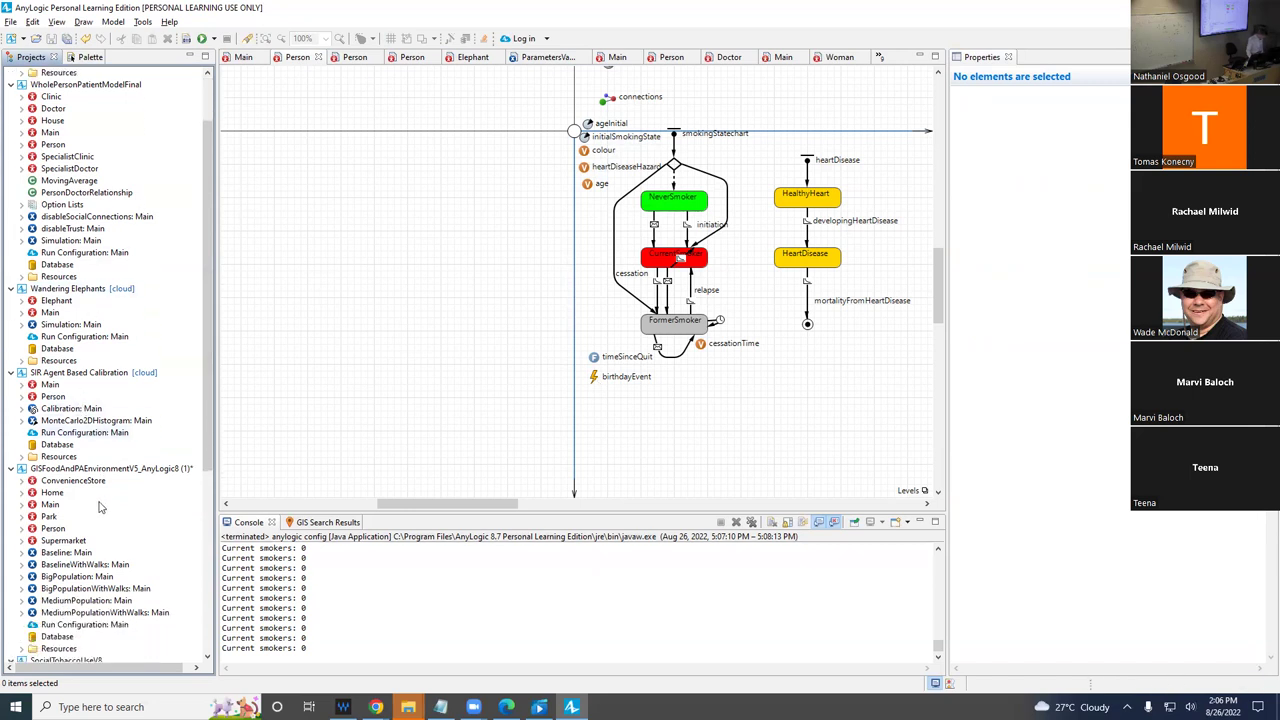
scroll(84, 405, "down", 5)
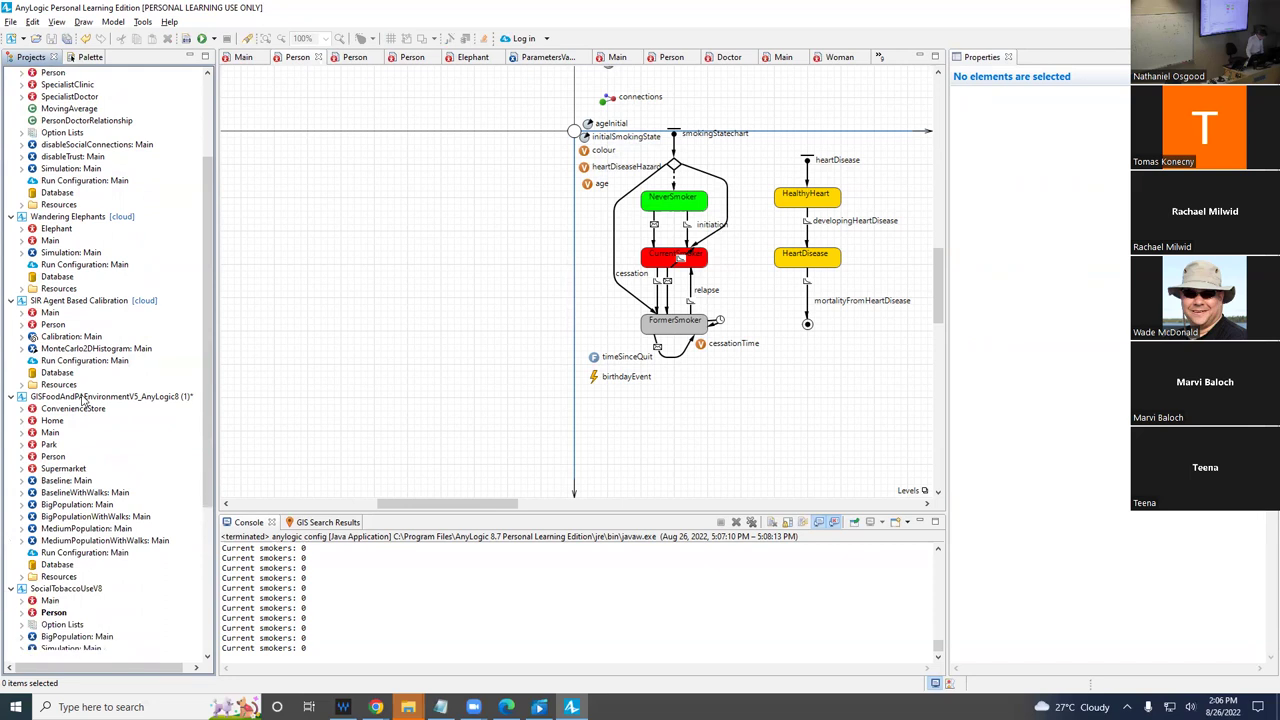
scroll(84, 398, "down", 3)
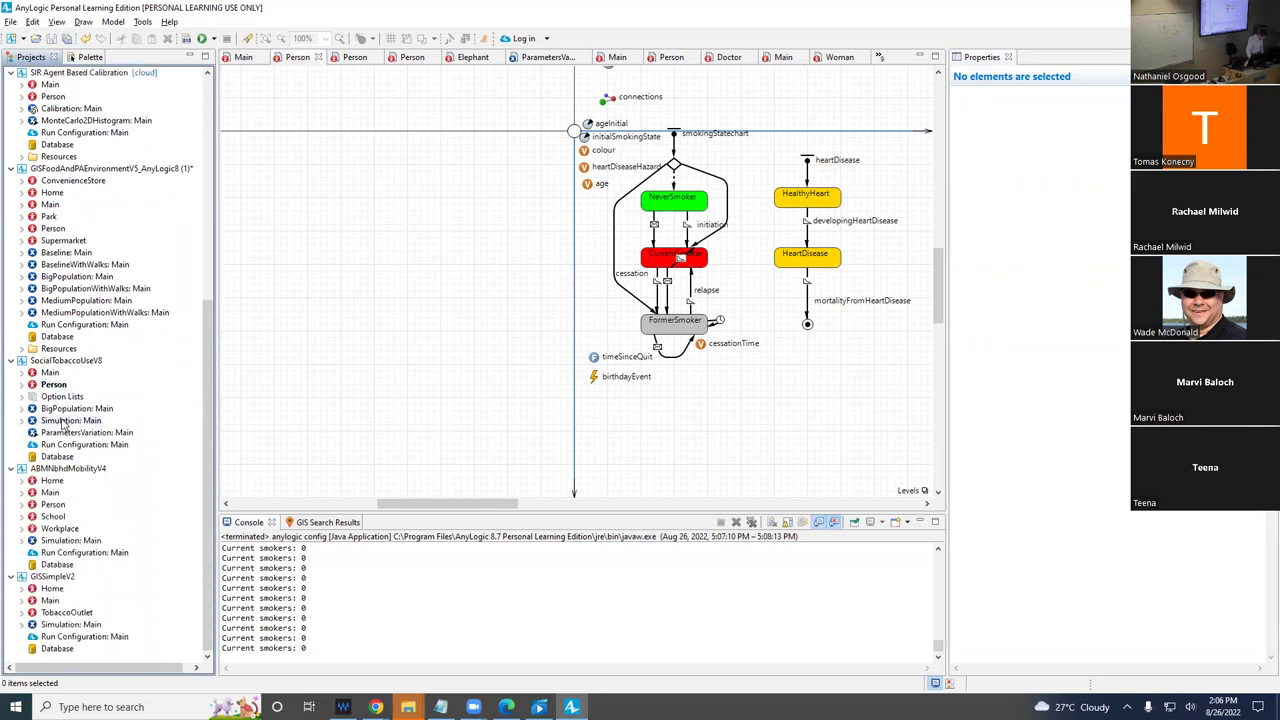
right_click(65, 420)
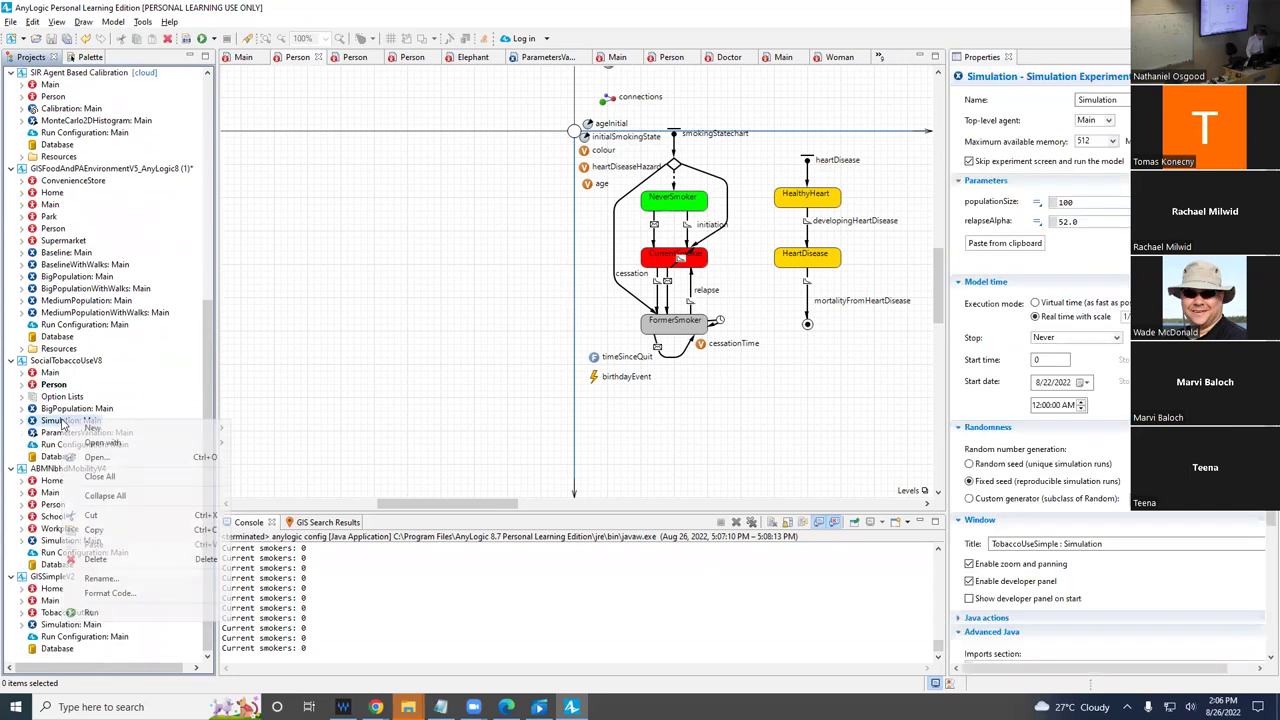
left_click(112, 612)
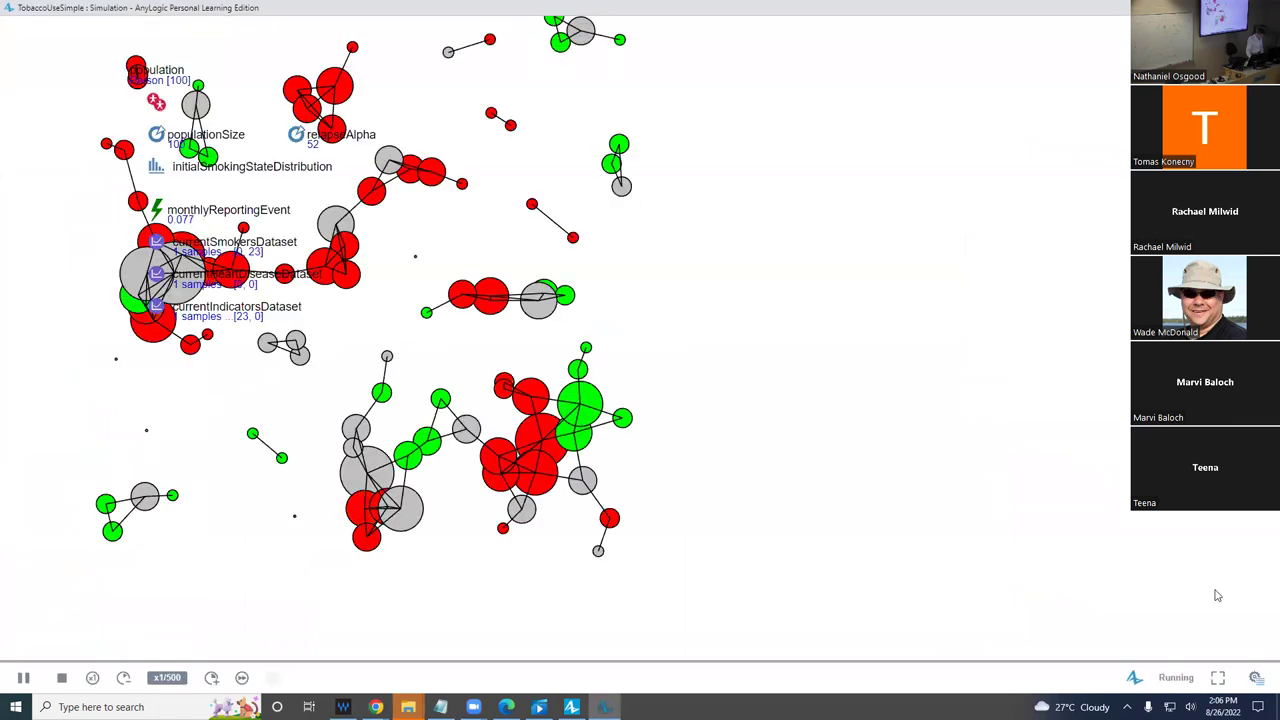
- Show the developer panel and speed the running simulation up to x1
left_click(1258, 678)
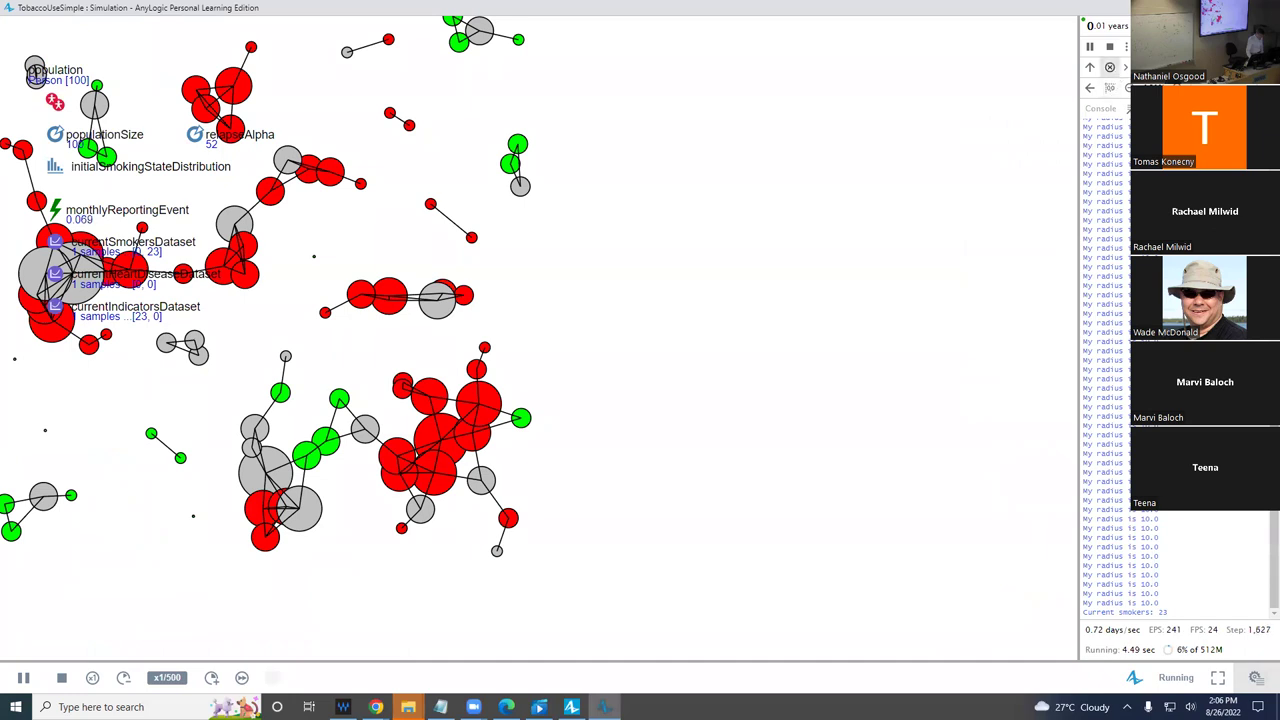
left_click(213, 678)
left_click(213, 678)
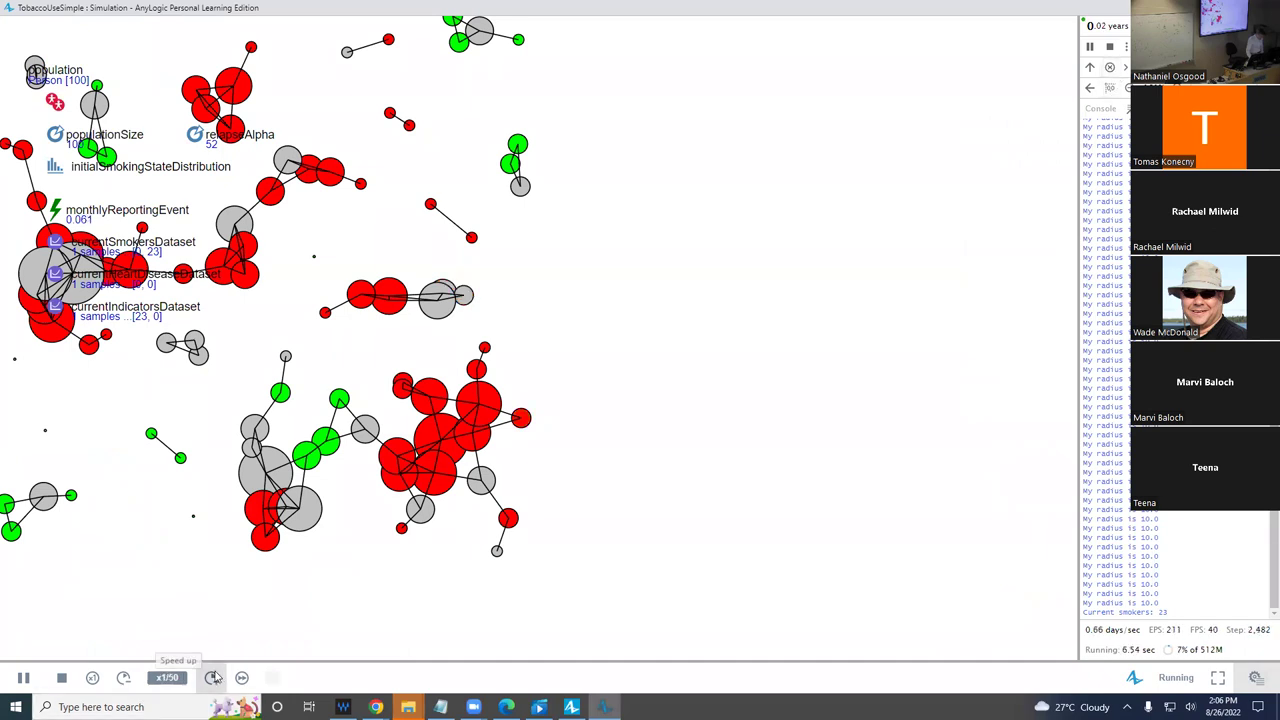
left_click(213, 678)
left_click(213, 678)
left_click(213, 678)
left_click(213, 678)
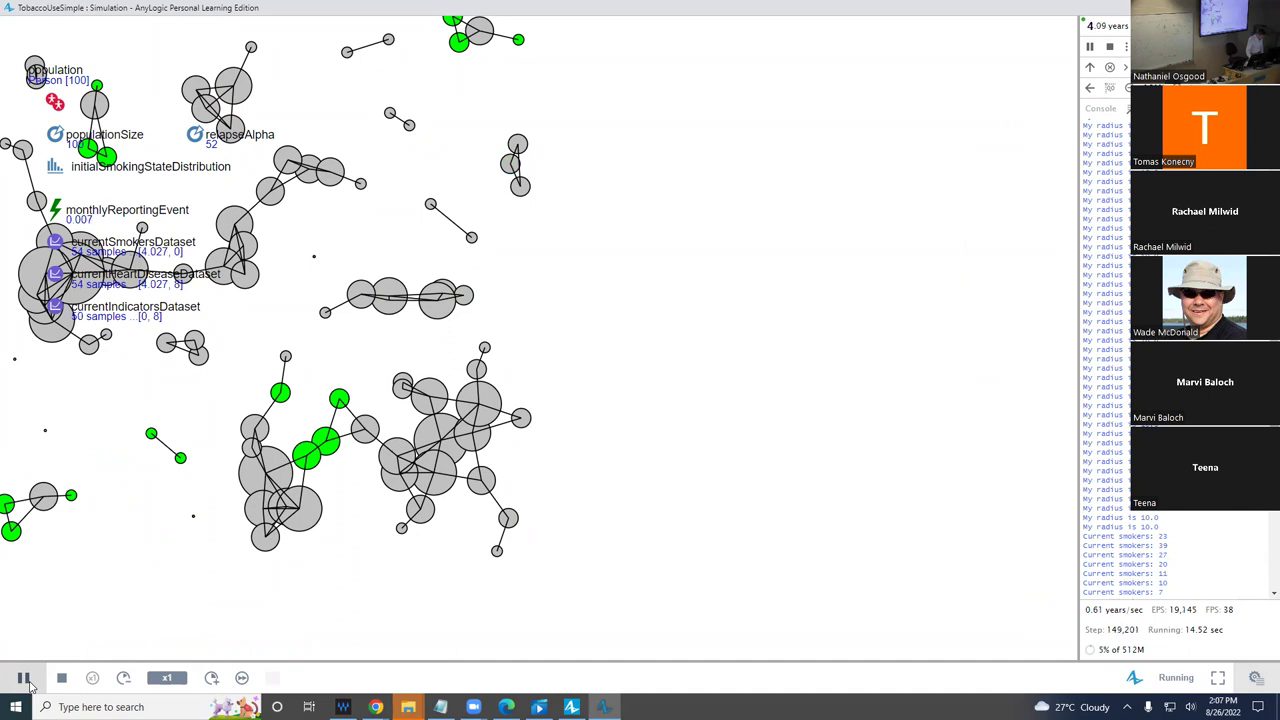
- Pause the run and inspect one Person agent's ageInitial, age and birthdayEvent, closing the simulation window when done
left_click(24, 679)
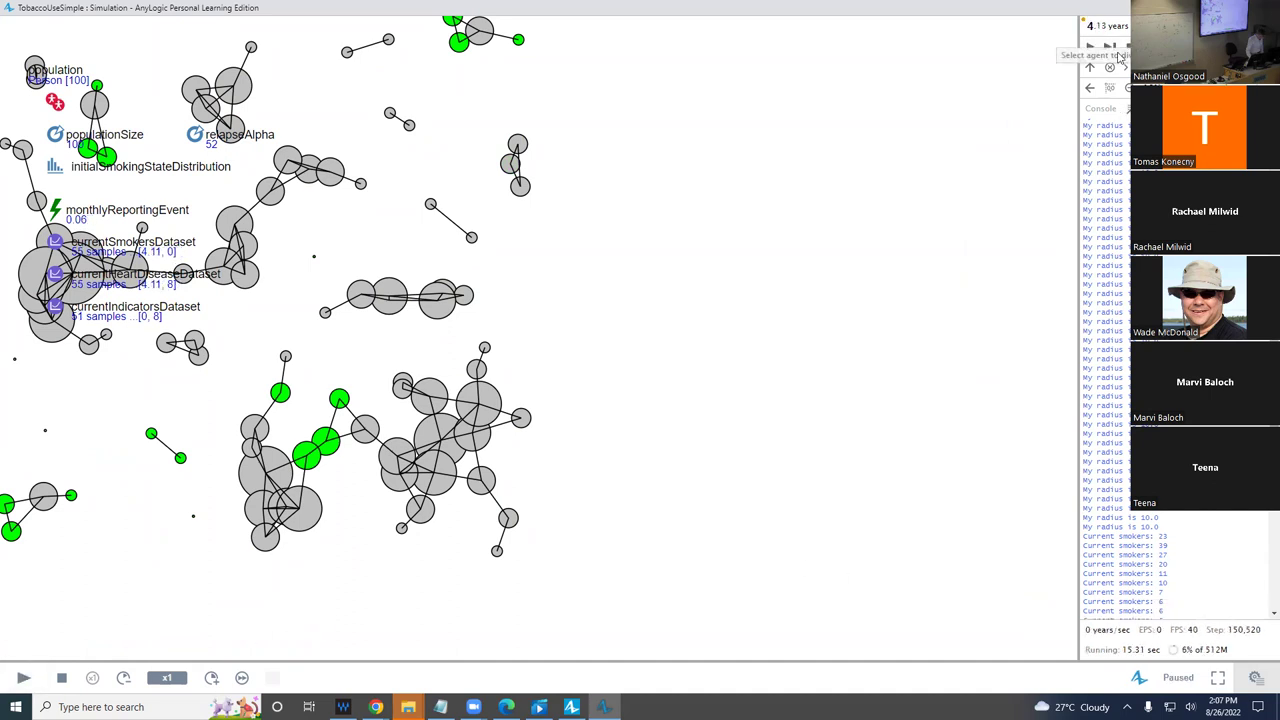
key("Return")
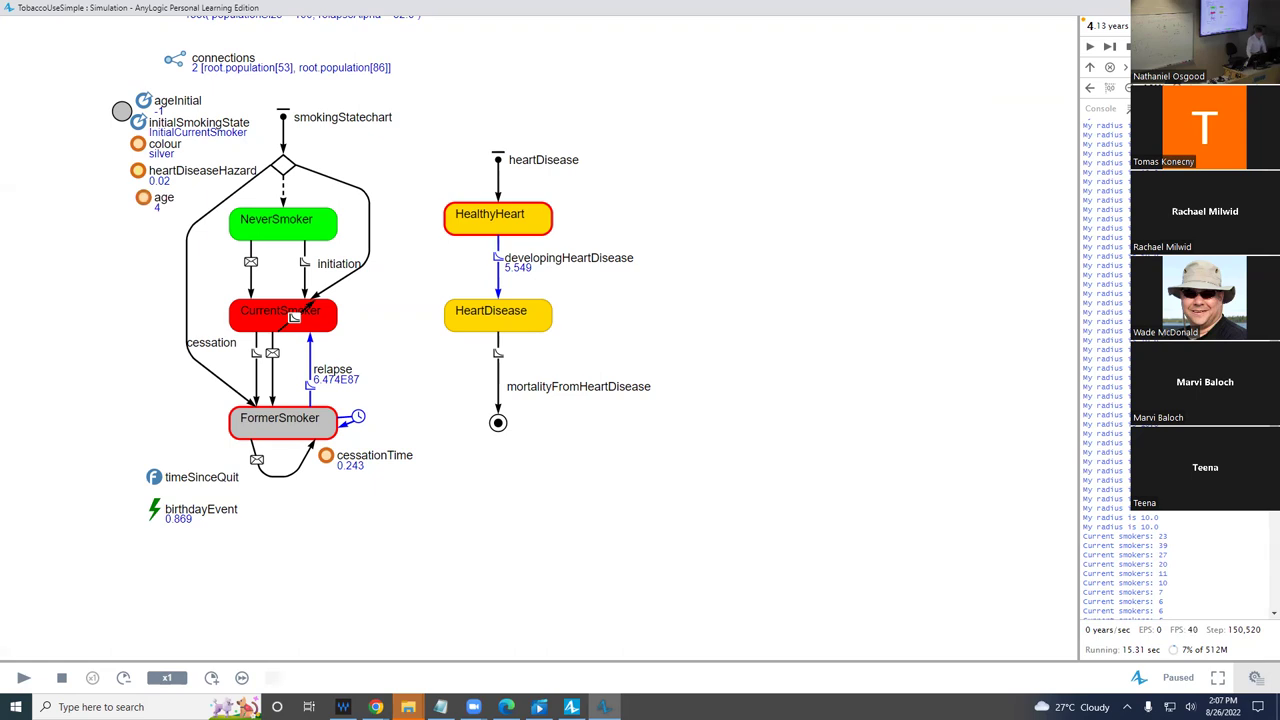
key("alt+F4")
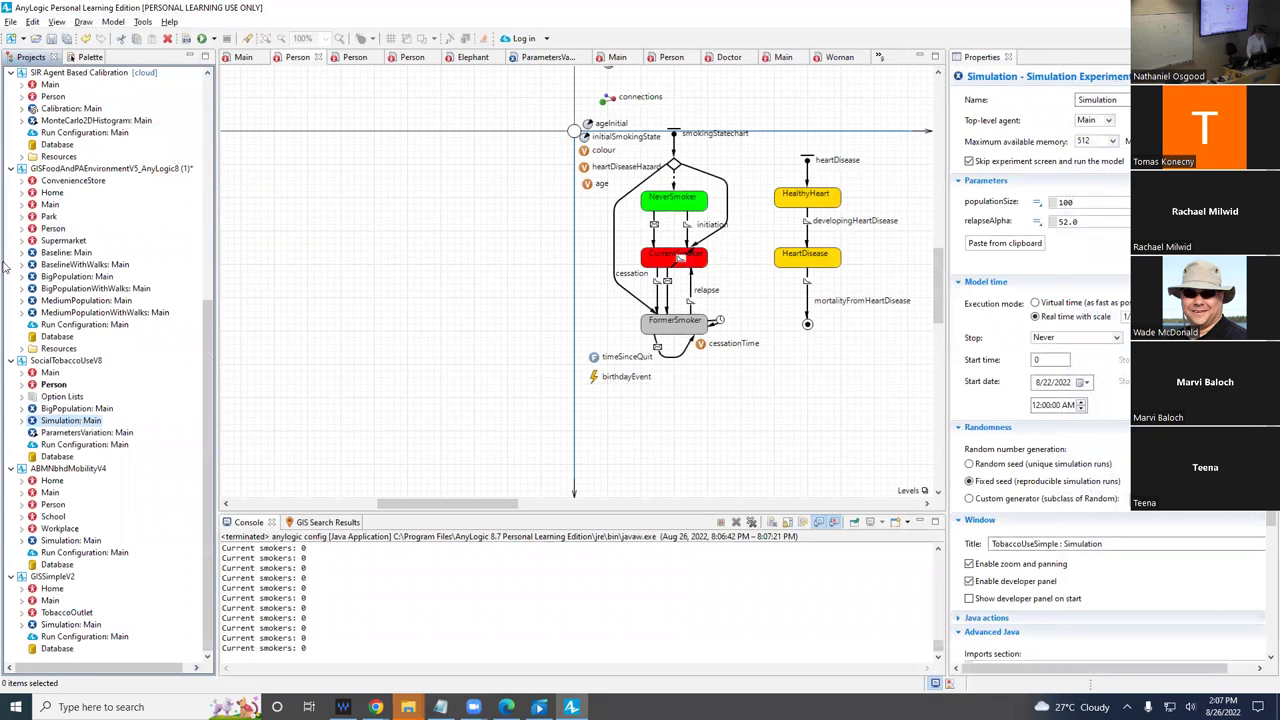
- Open Main of SocialTobaccoUseV8 and bring up the ageInitial setting of the Person population
left_click(54, 386)
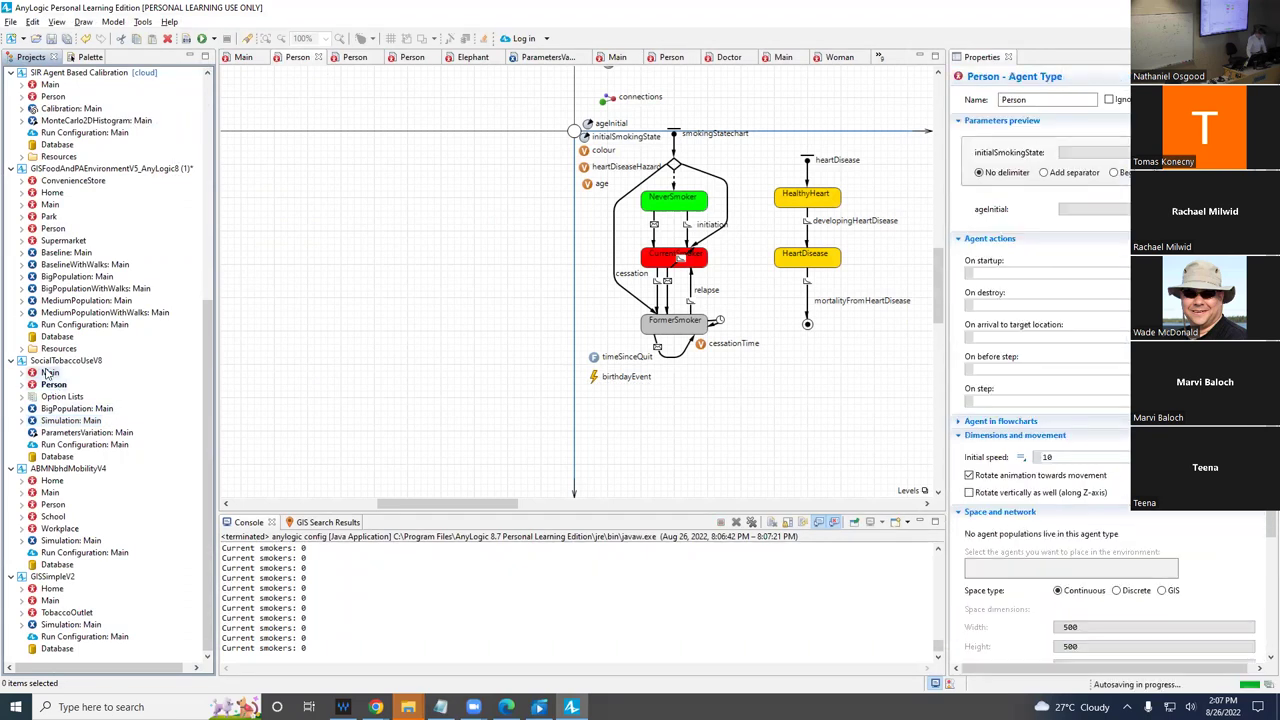
double_click(48, 372)
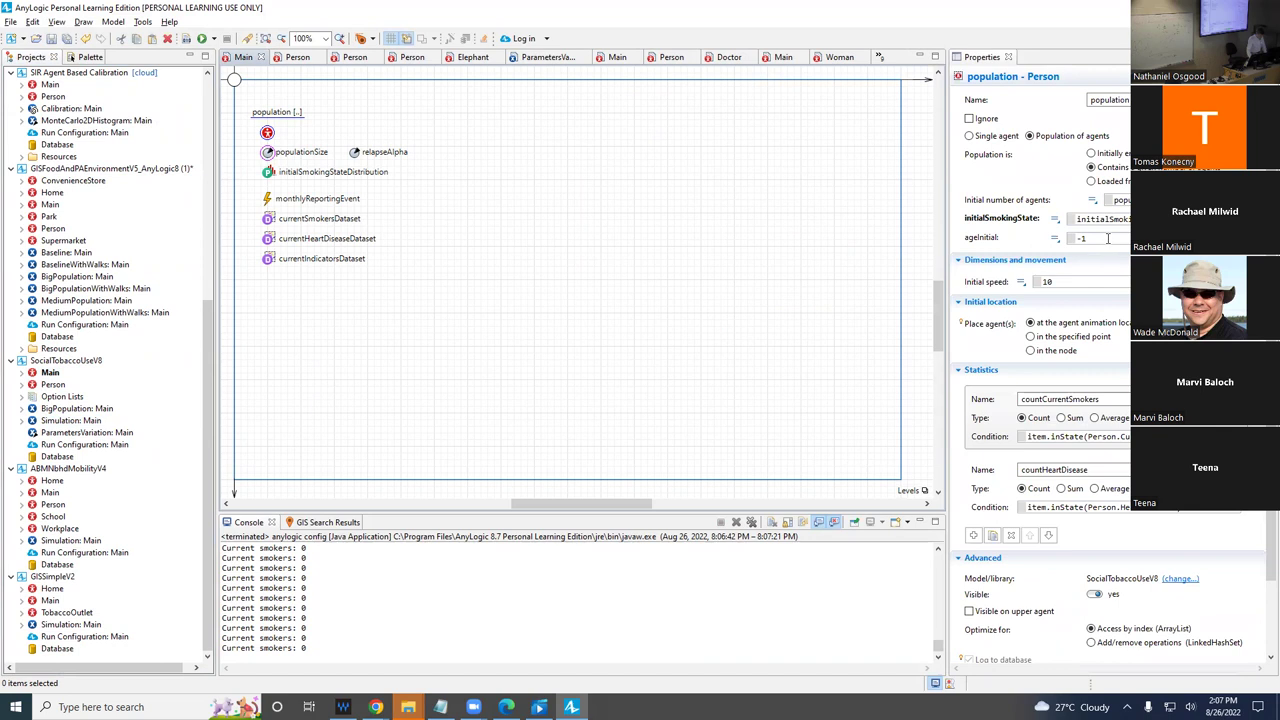
left_click(1108, 237)
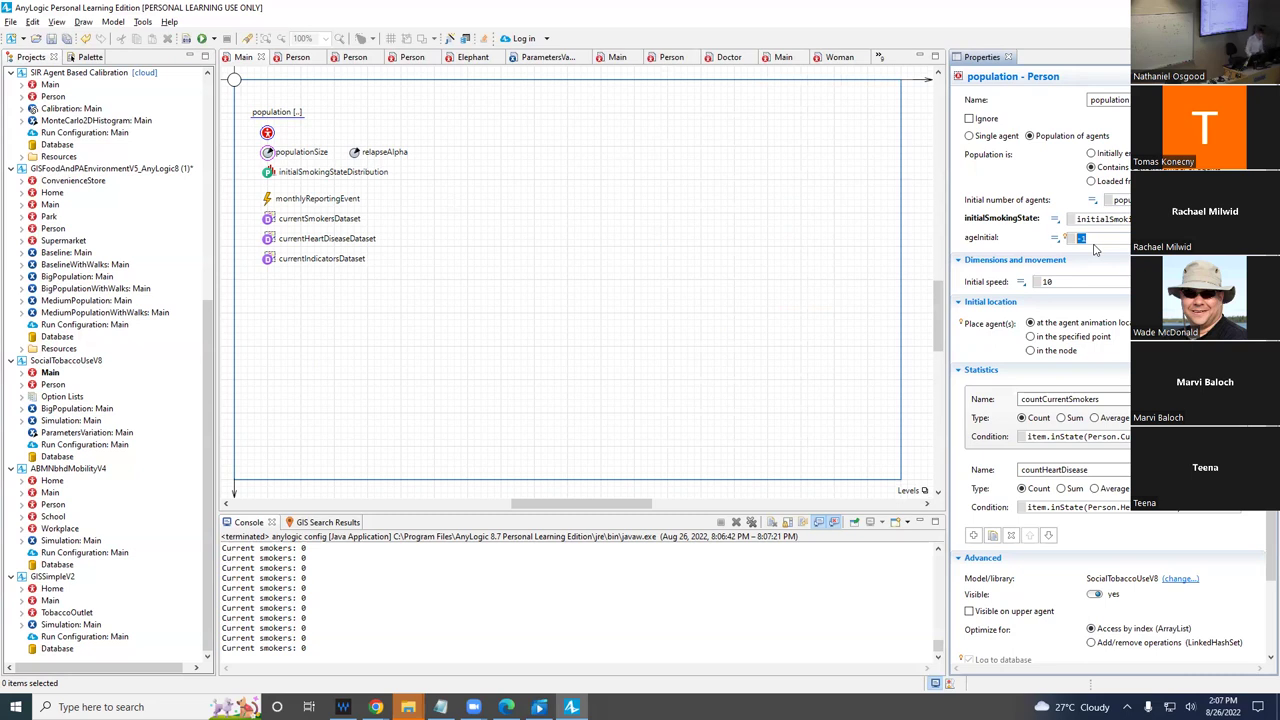
- Add a discrete custom distribution named ageDistribution below the datasets in Main
left_click(76, 57)
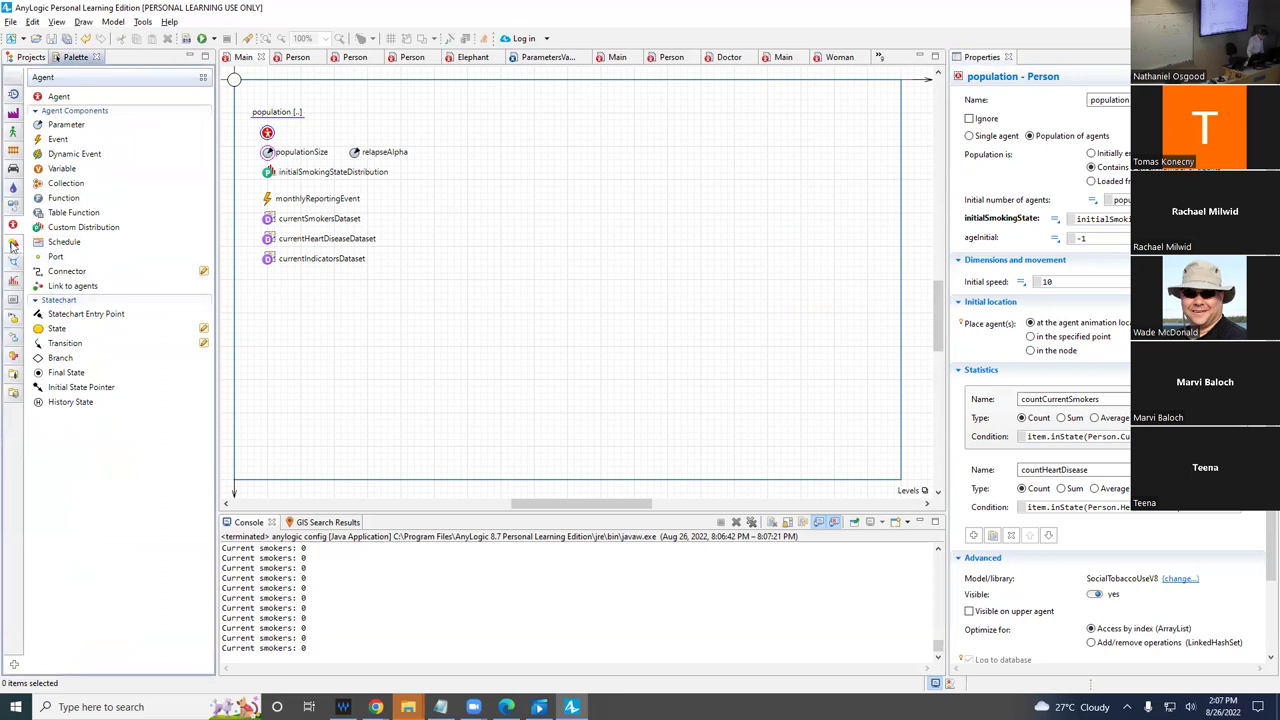
mouse_move(10, 228)
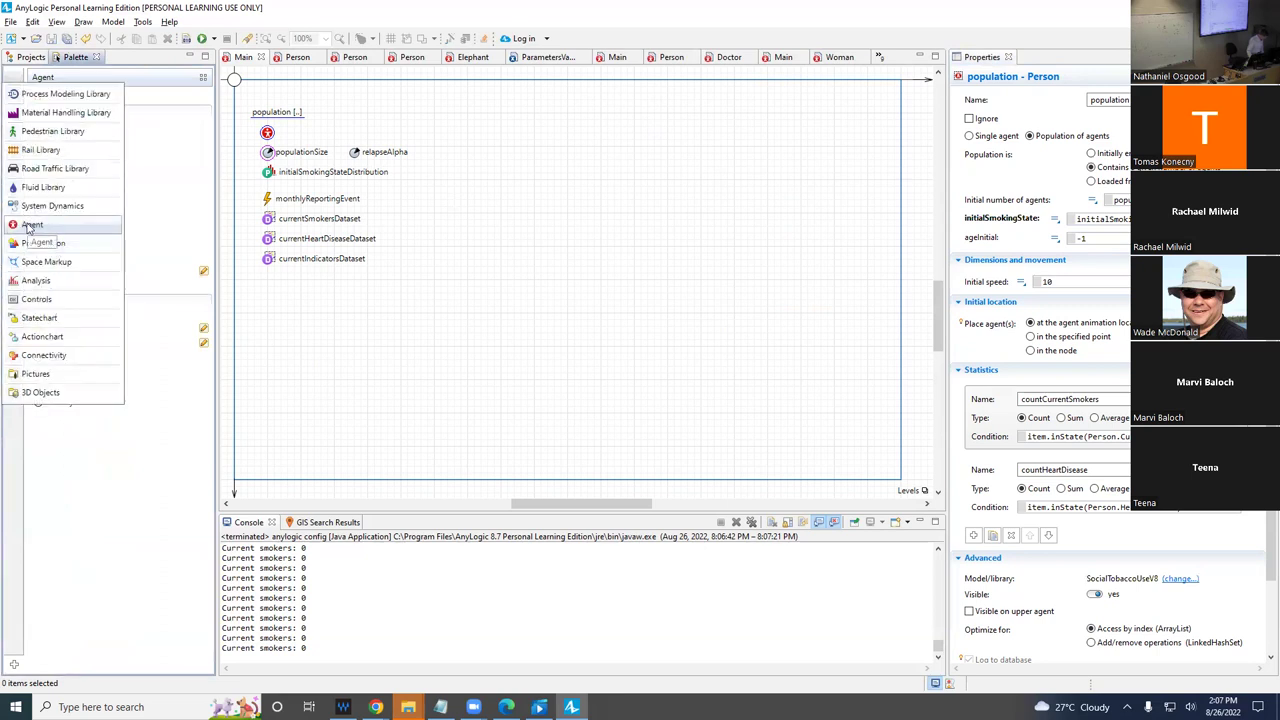
left_click(32, 226)
left_click_drag(57, 227, 270, 292)
type("ageDistribution")
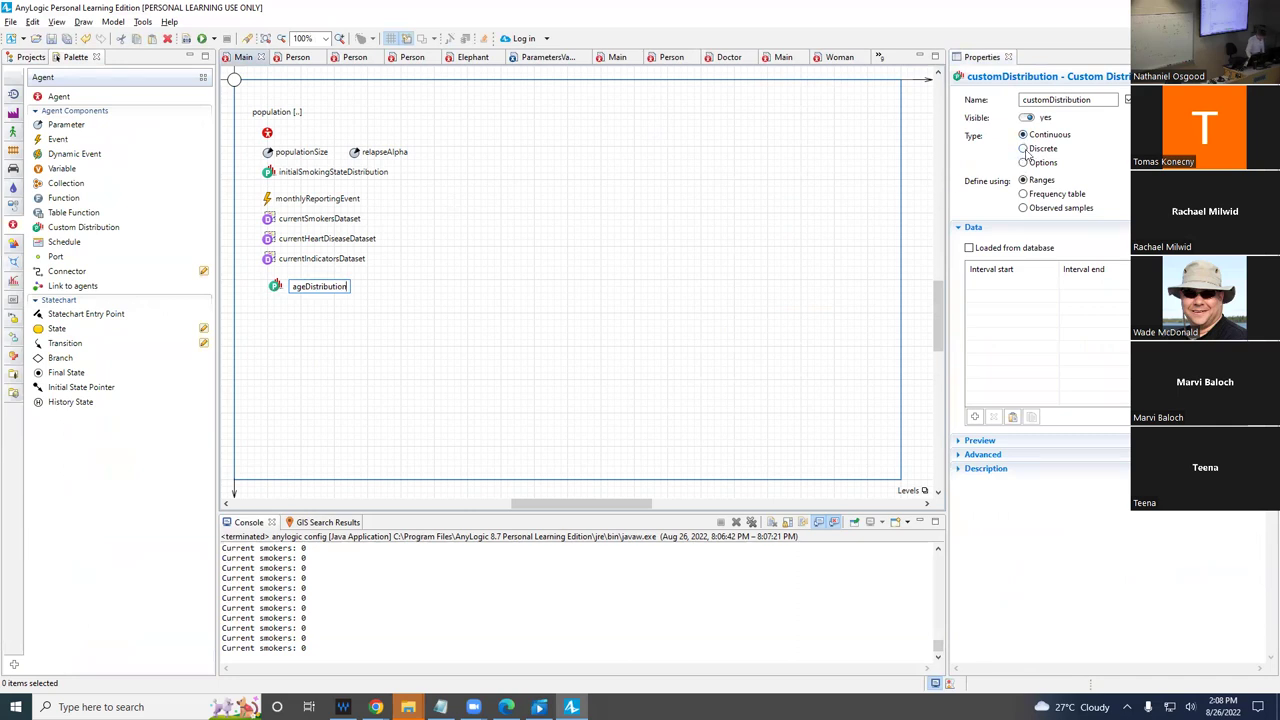
left_click(1025, 149)
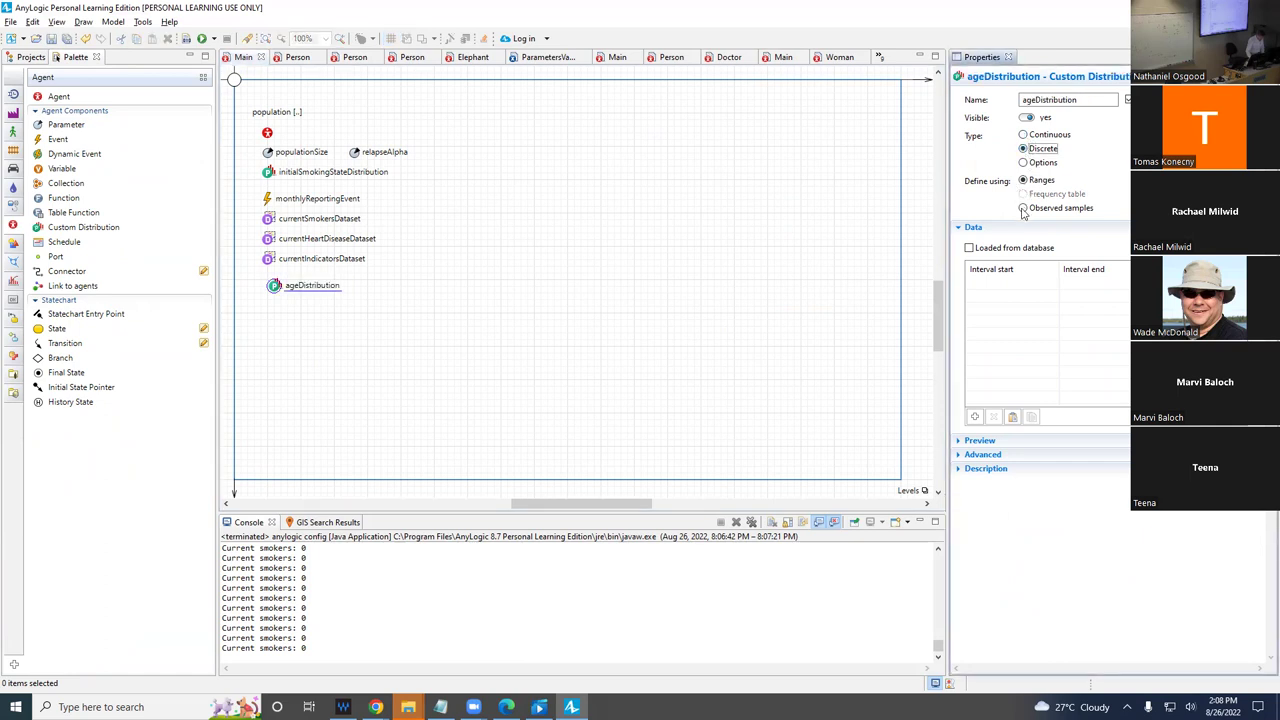
- Start an interval at 0 in ageDistribution and delete the custom distribution from Main
left_click(1006, 285)
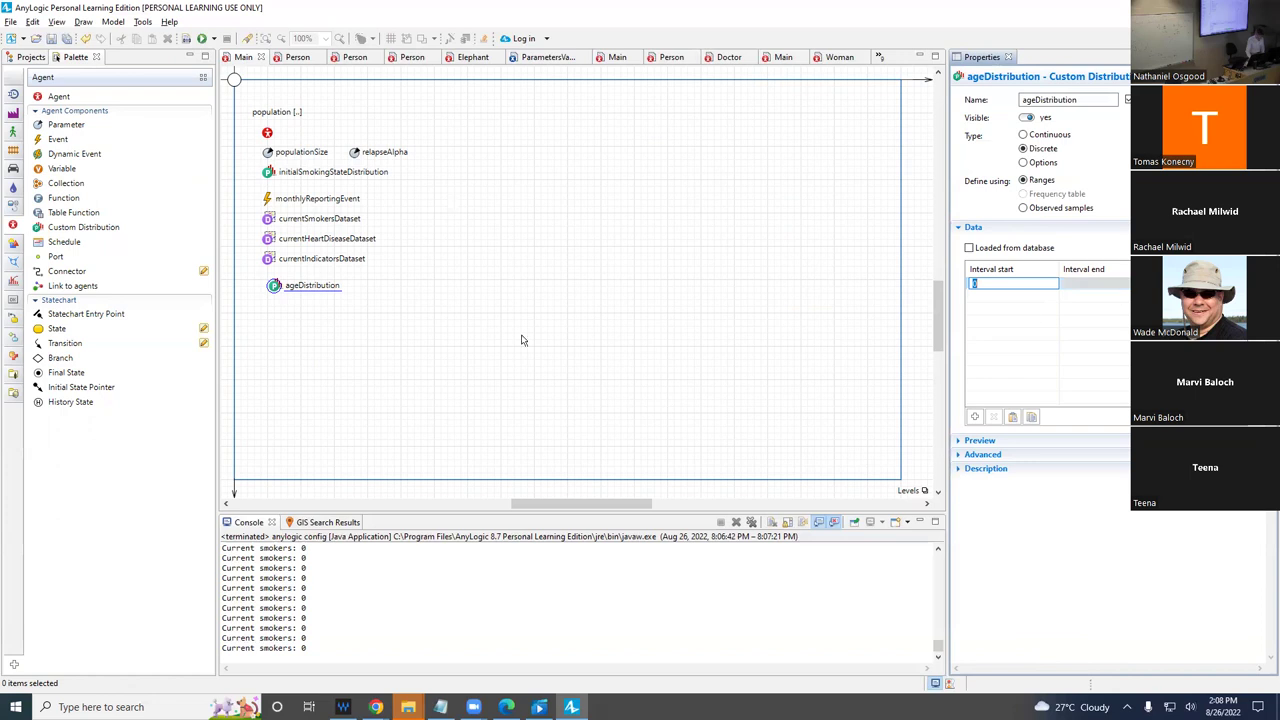
left_click(277, 287)
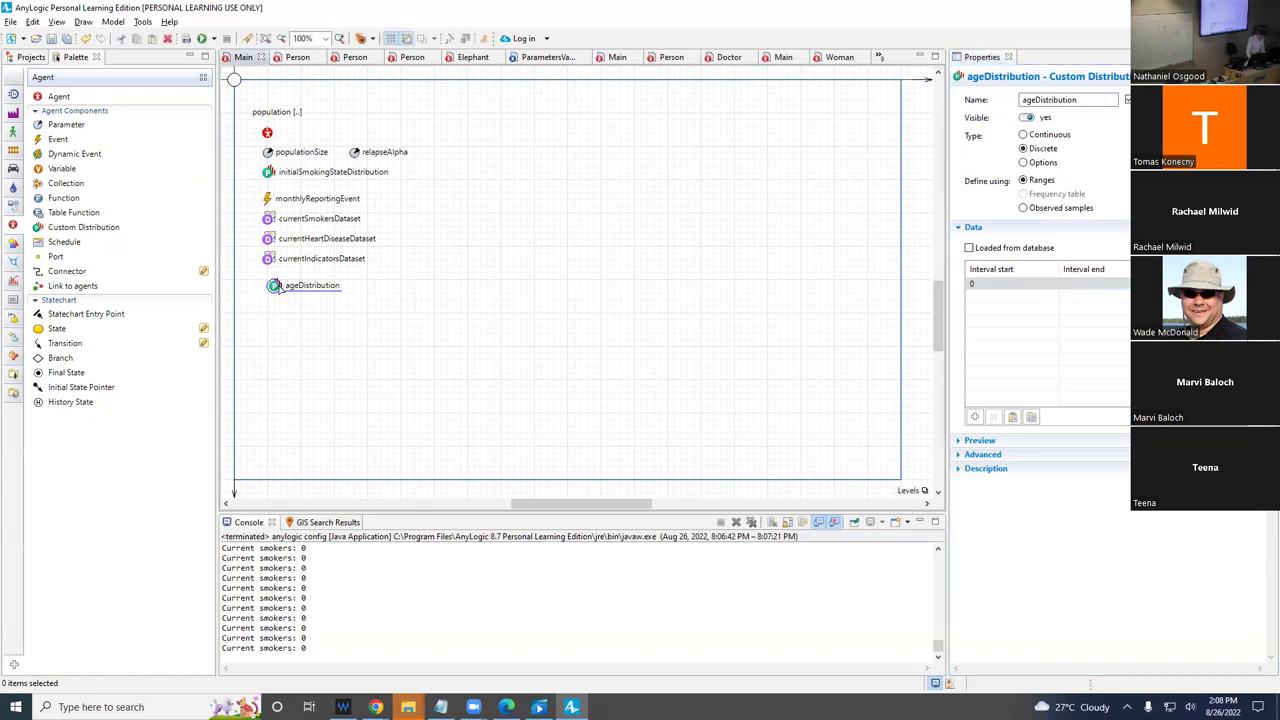
key("Delete")
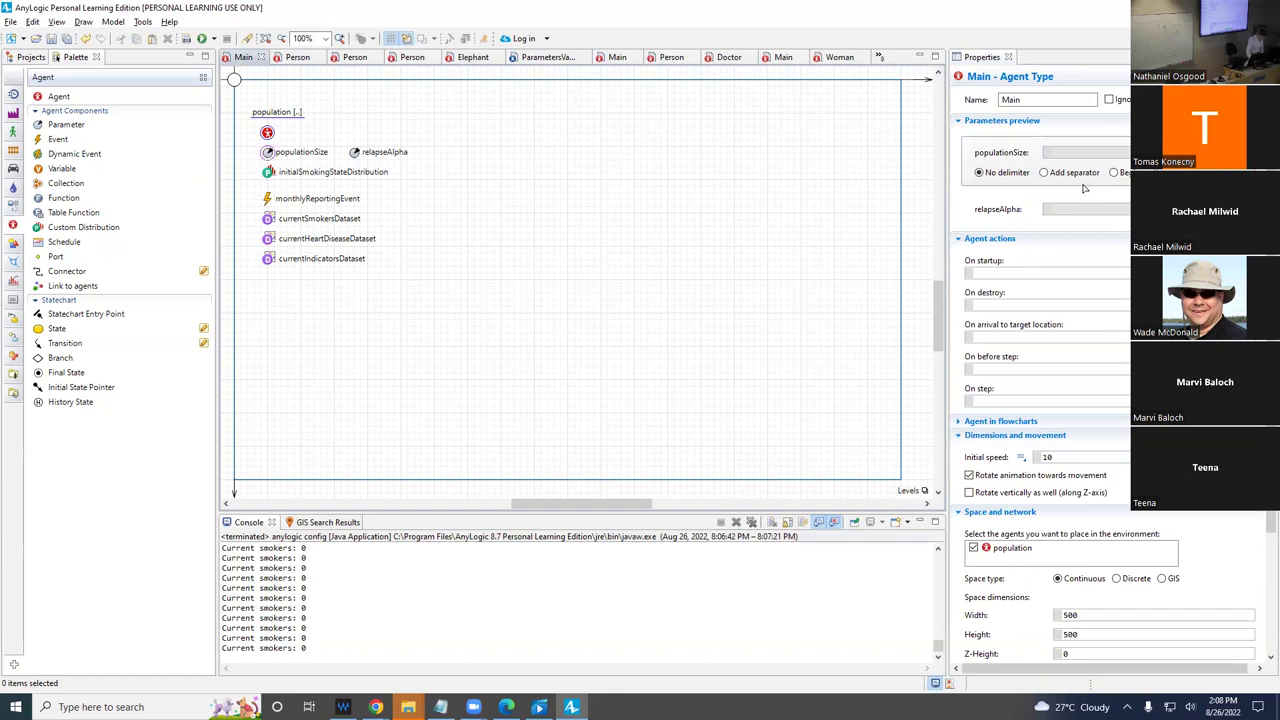
- Set the population's ageInitial to a random integer using the uniform_discr function and save the model
double_click(1093, 237)
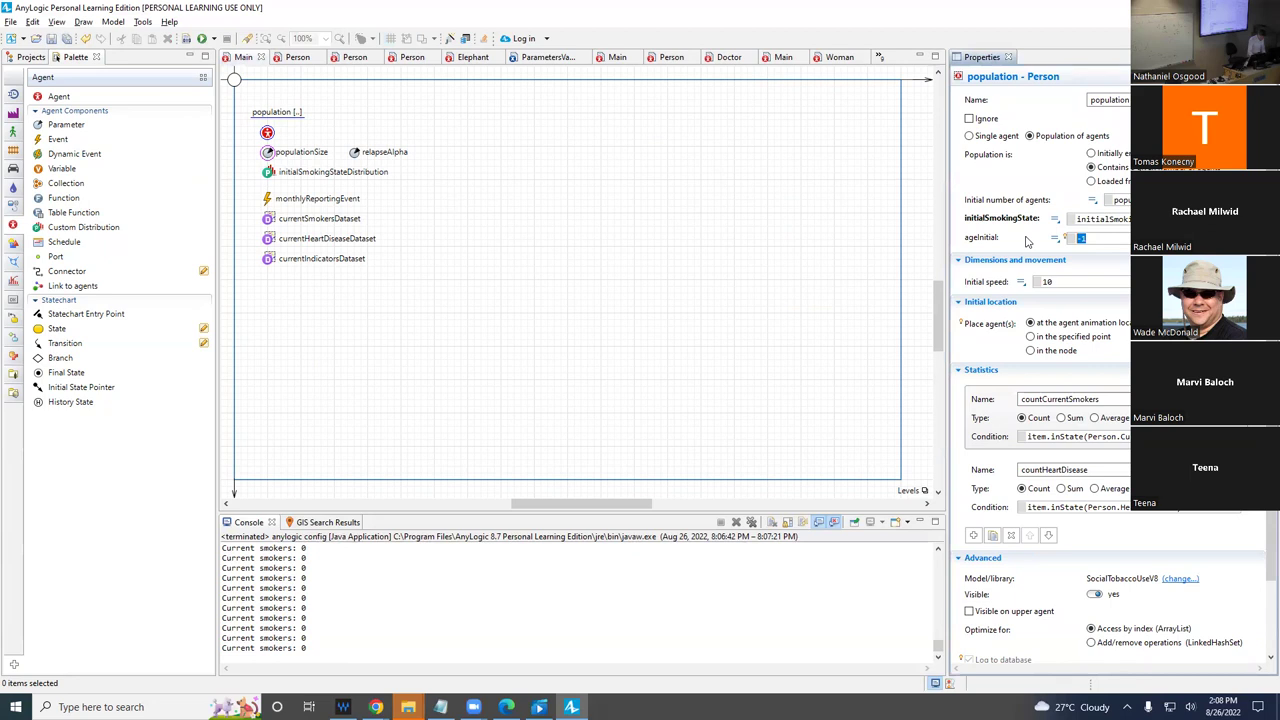
type("unifor")
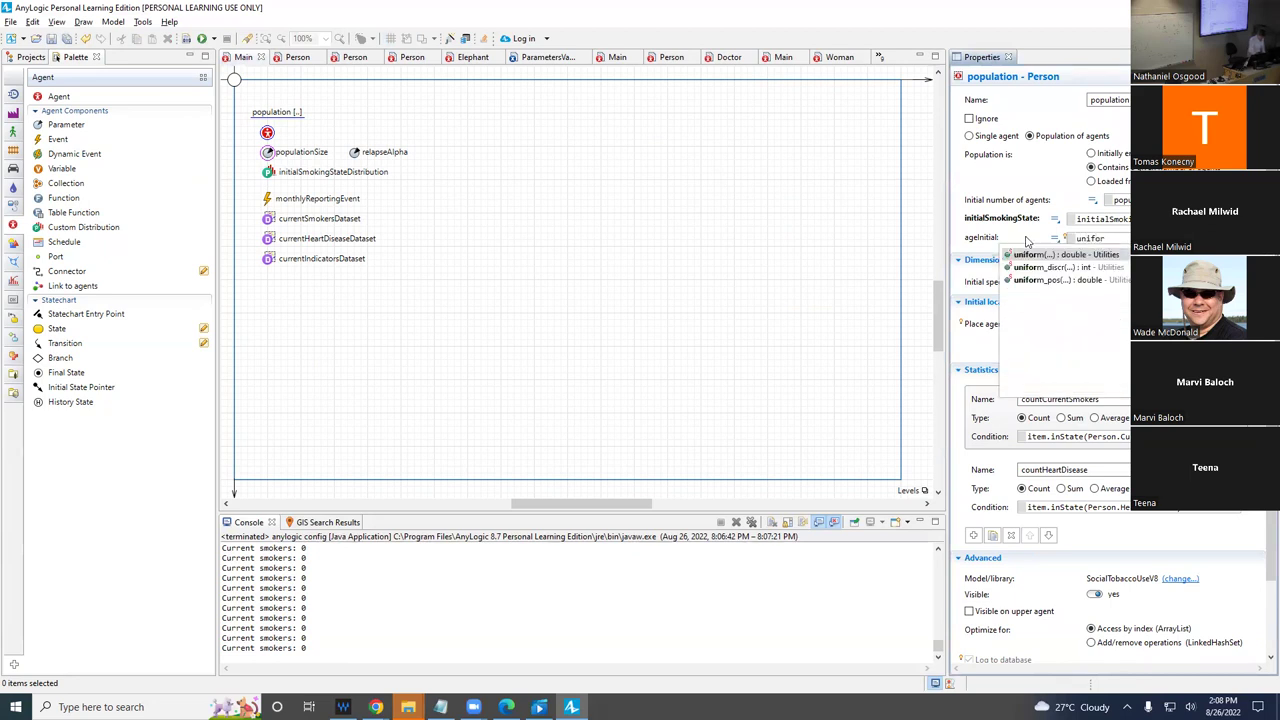
type("m_disc")
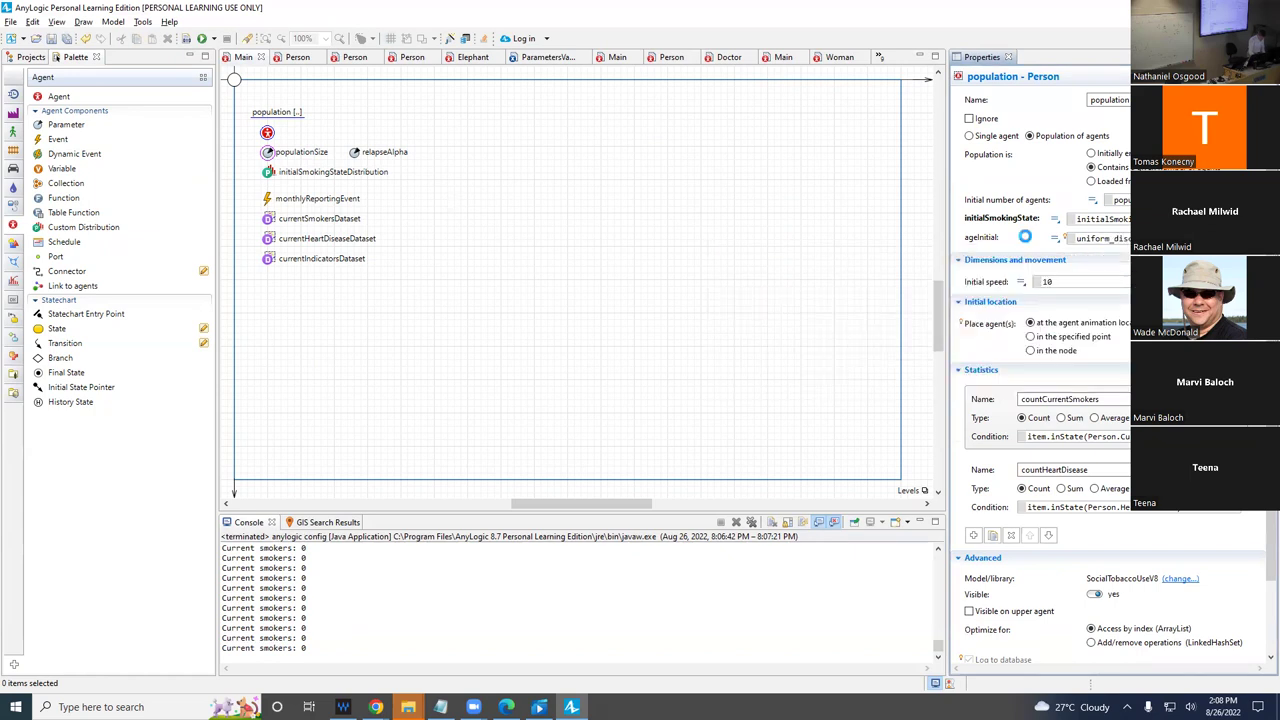
left_click(1025, 241)
key("ctrl+s")
key("ctrl+s")
key("ctrl+s")
- Rerun the Simulation experiment of SocialTobaccoUseV8 with the randomised initial ages
left_click(31, 57)
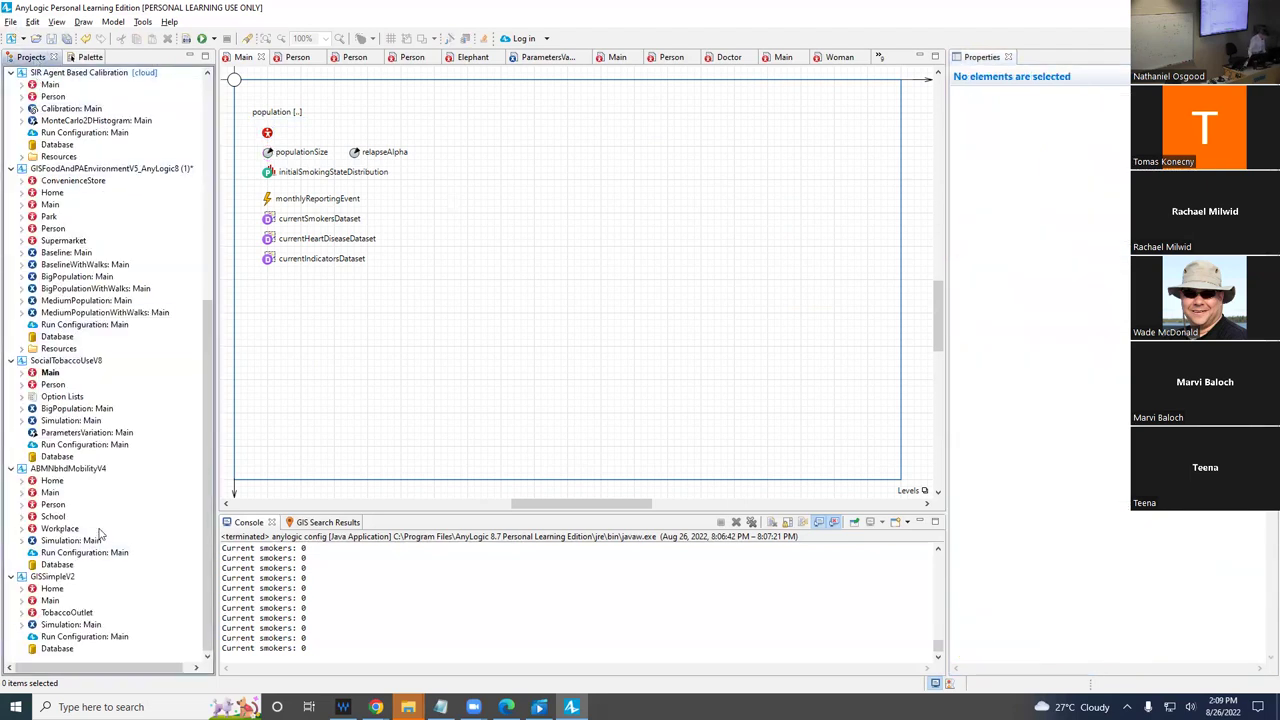
right_click(65, 422)
left_click(130, 612)
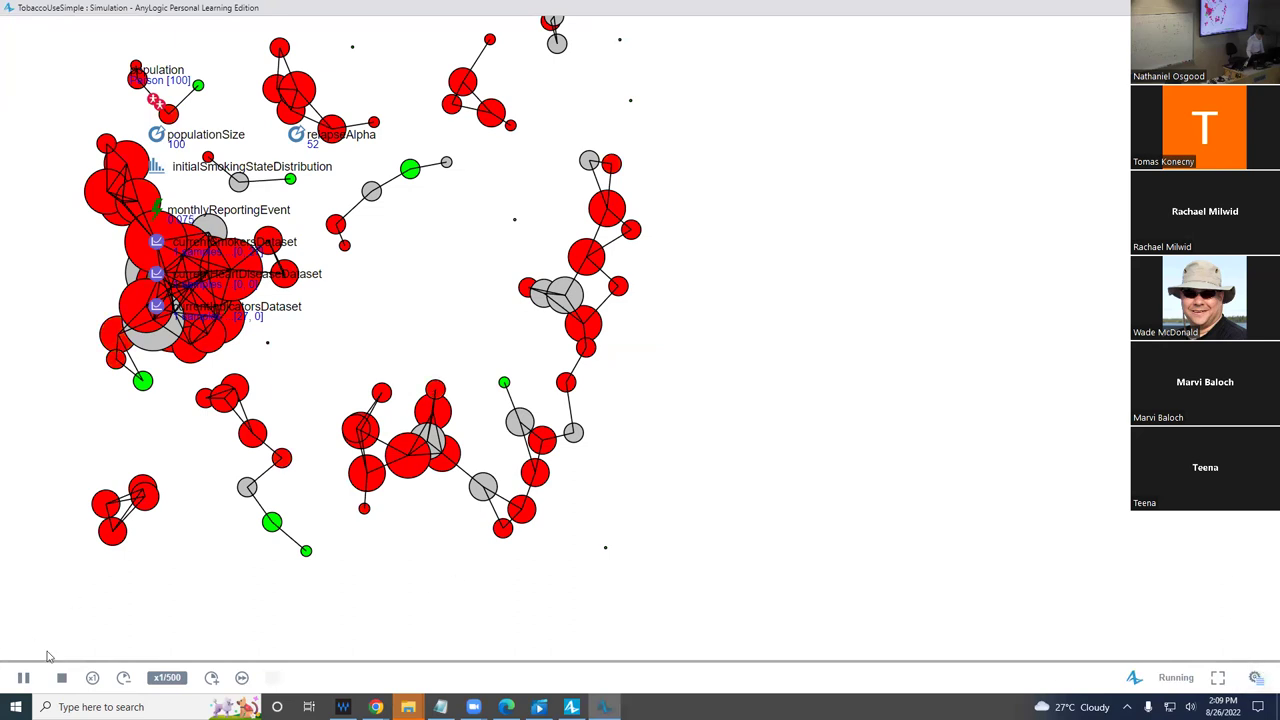
- Show the developer panel for the rerun and speed the simulation up to x2
left_click(211, 677)
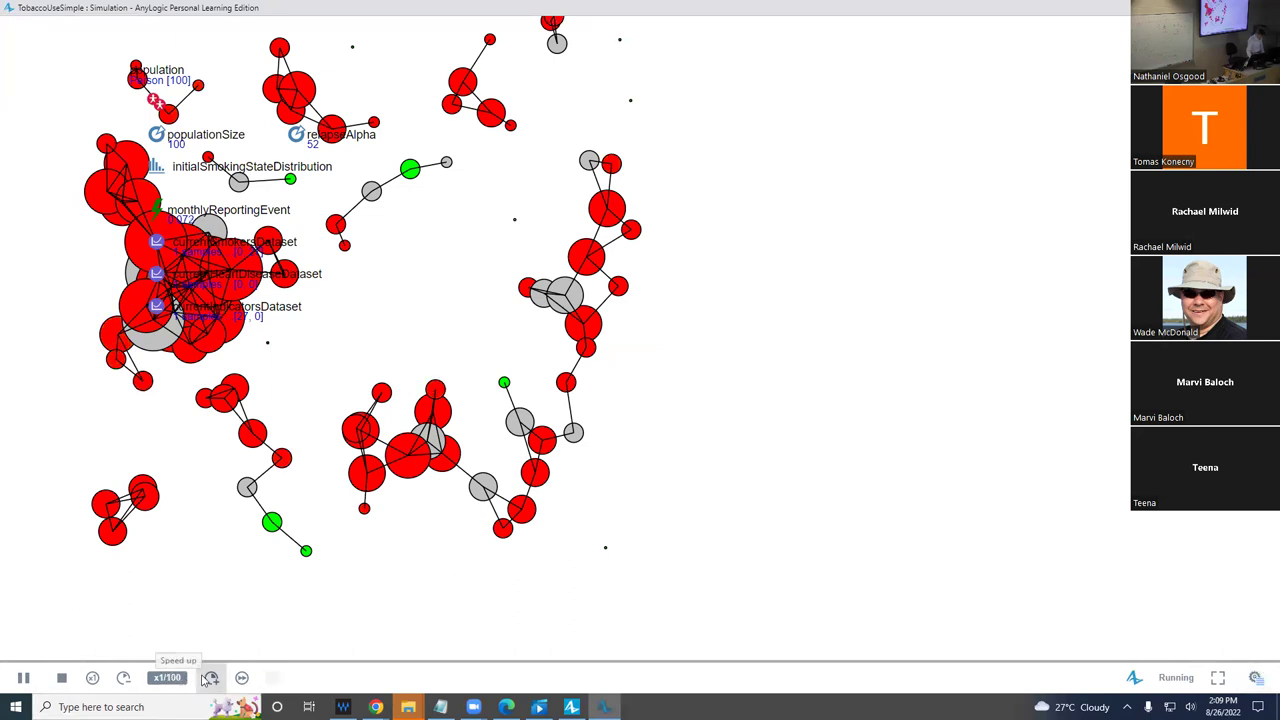
left_click(1256, 677)
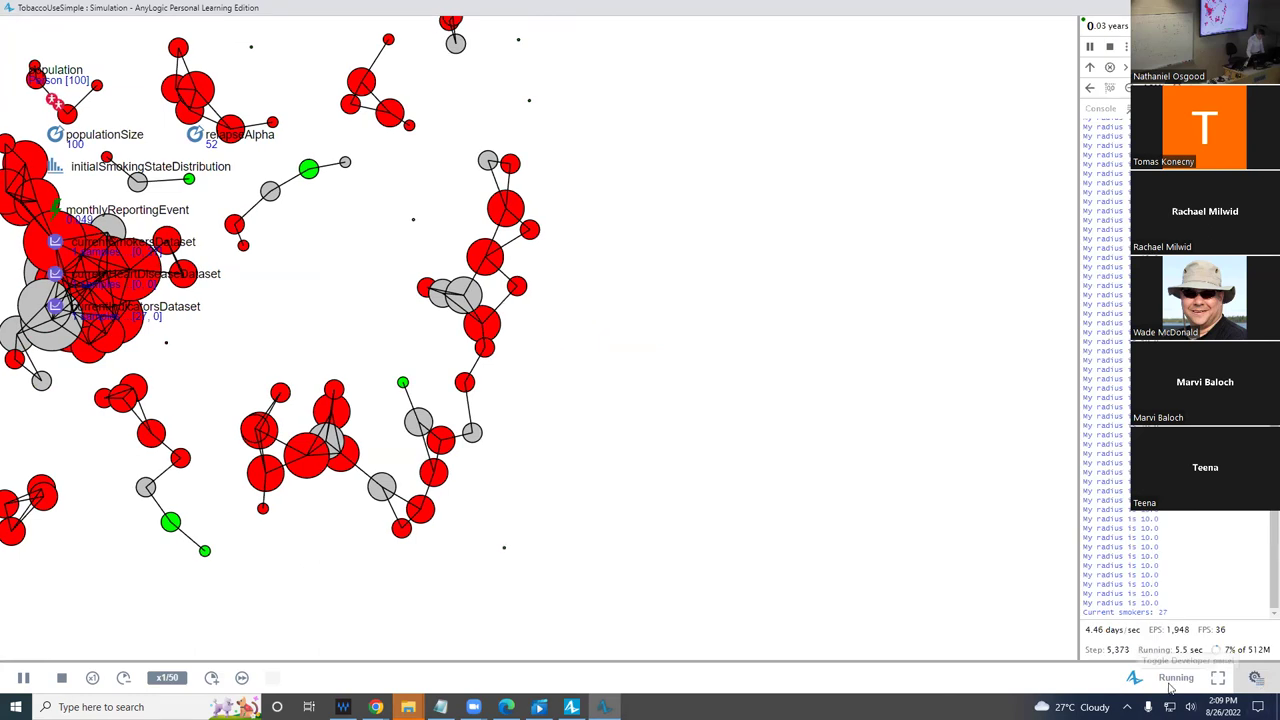
left_click(211, 677)
left_click(211, 677)
left_click(211, 677)
left_click(211, 677)
left_click(211, 677)
left_click(211, 677)
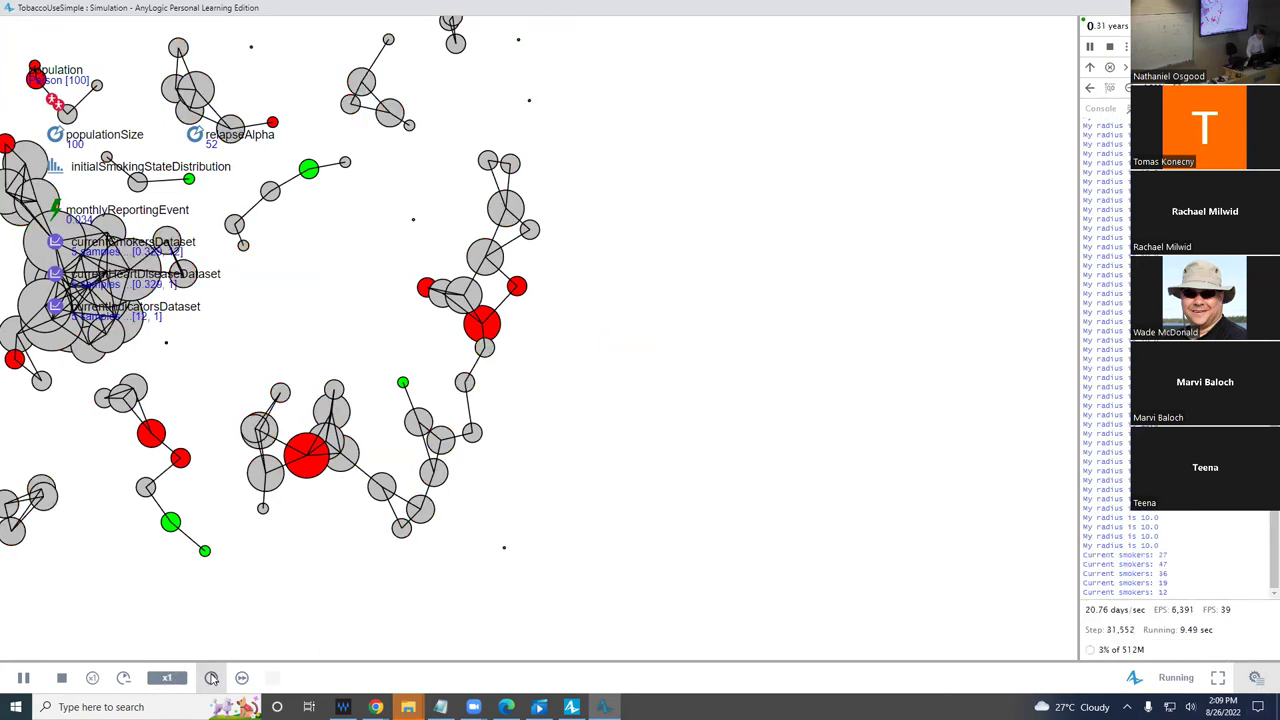
- Pause the rerun and inspect the ageInitial and age of population[0], closing the simulation window when done
left_click(27, 677)
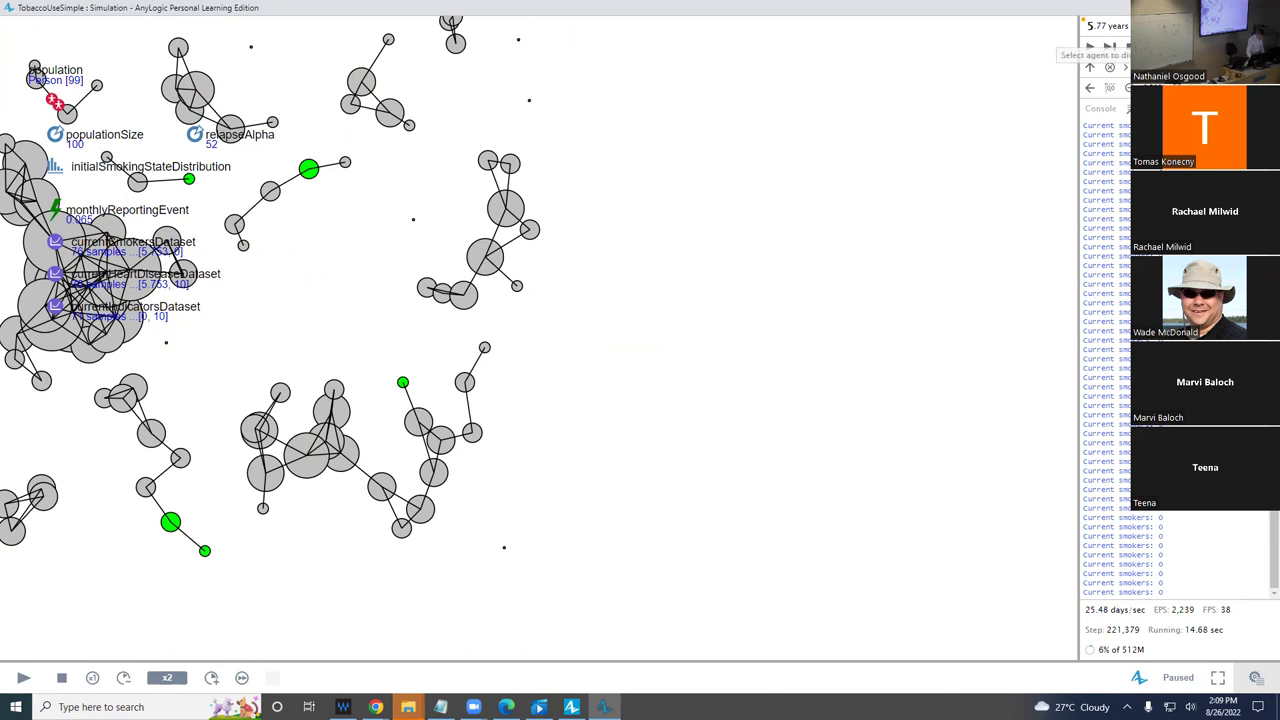
left_click(31, 230)
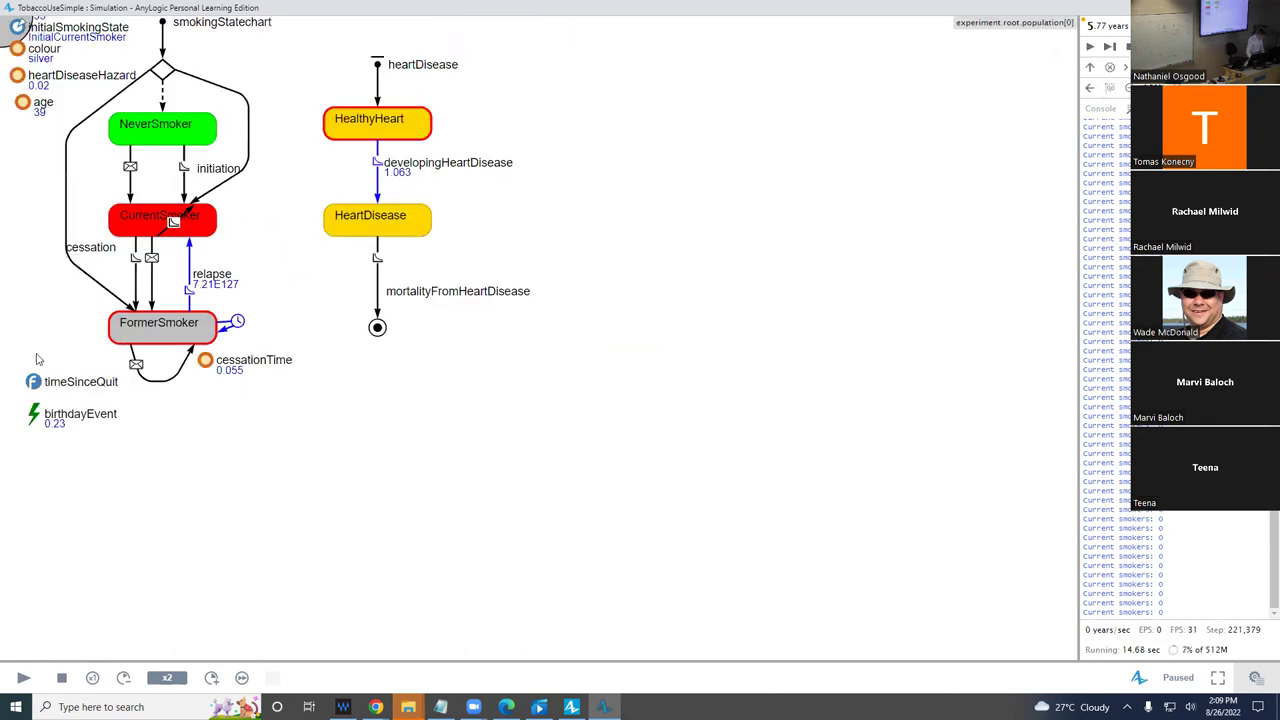
left_click_drag(43, 229, 113, 309)
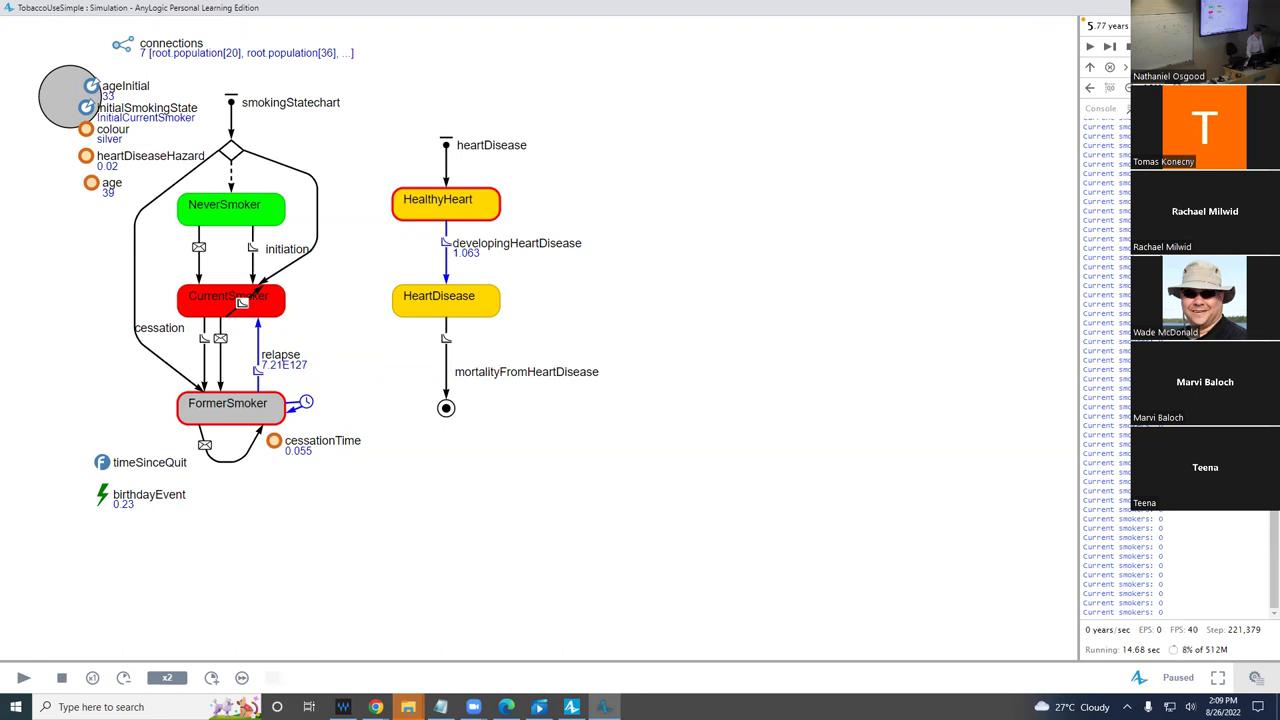
key("alt+F4")
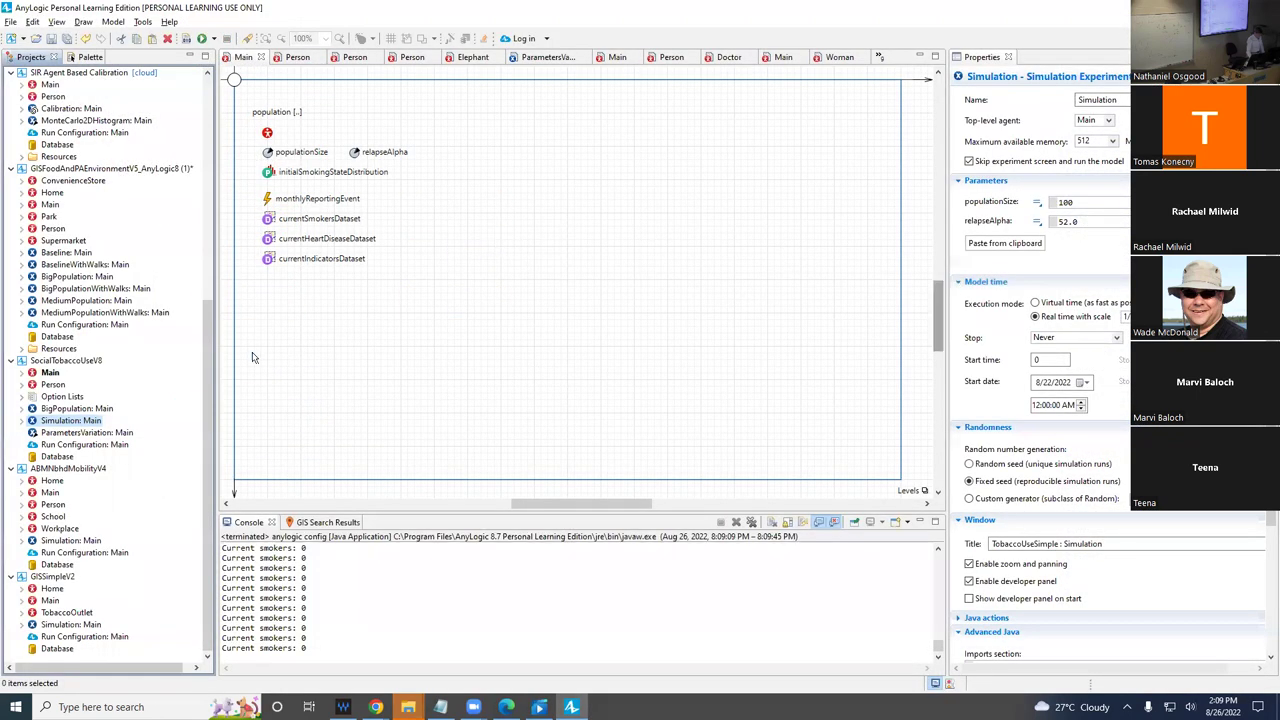
- Set the first occurrence time of the birthdayEvent in SocialTobaccoUseV8's Person agent to 1 and save the model
left_click(269, 200)
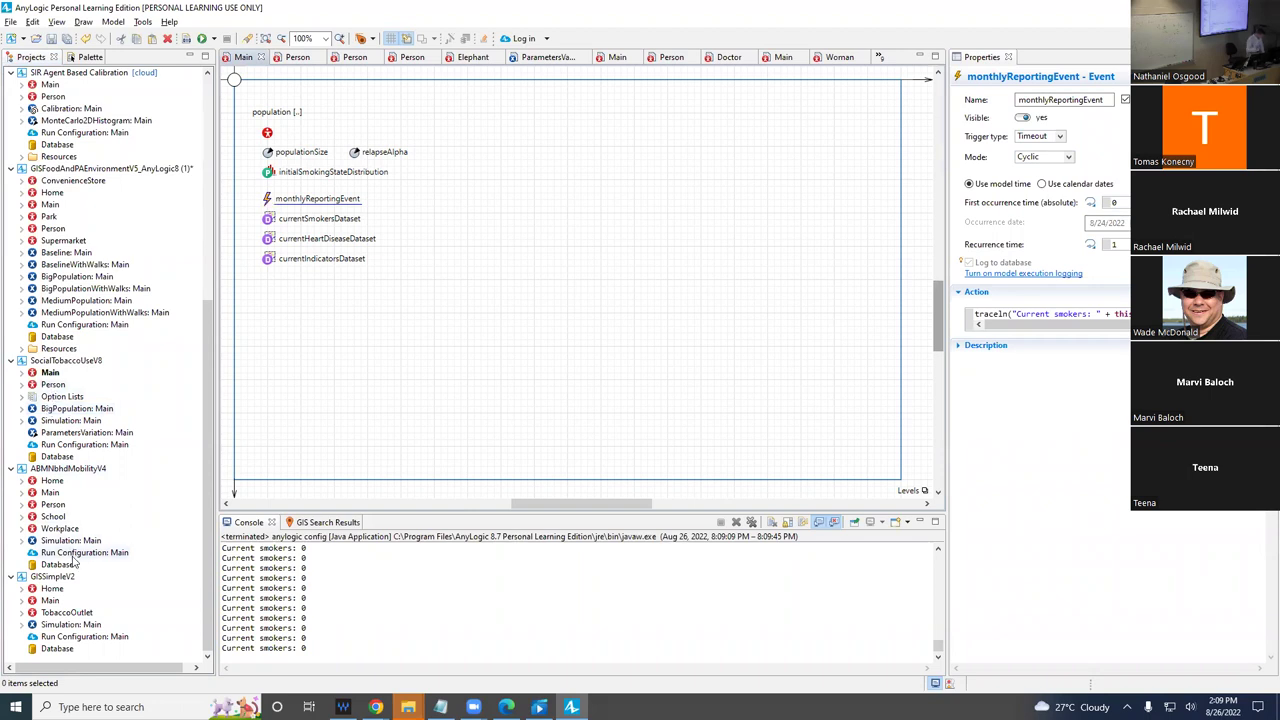
double_click(53, 384)
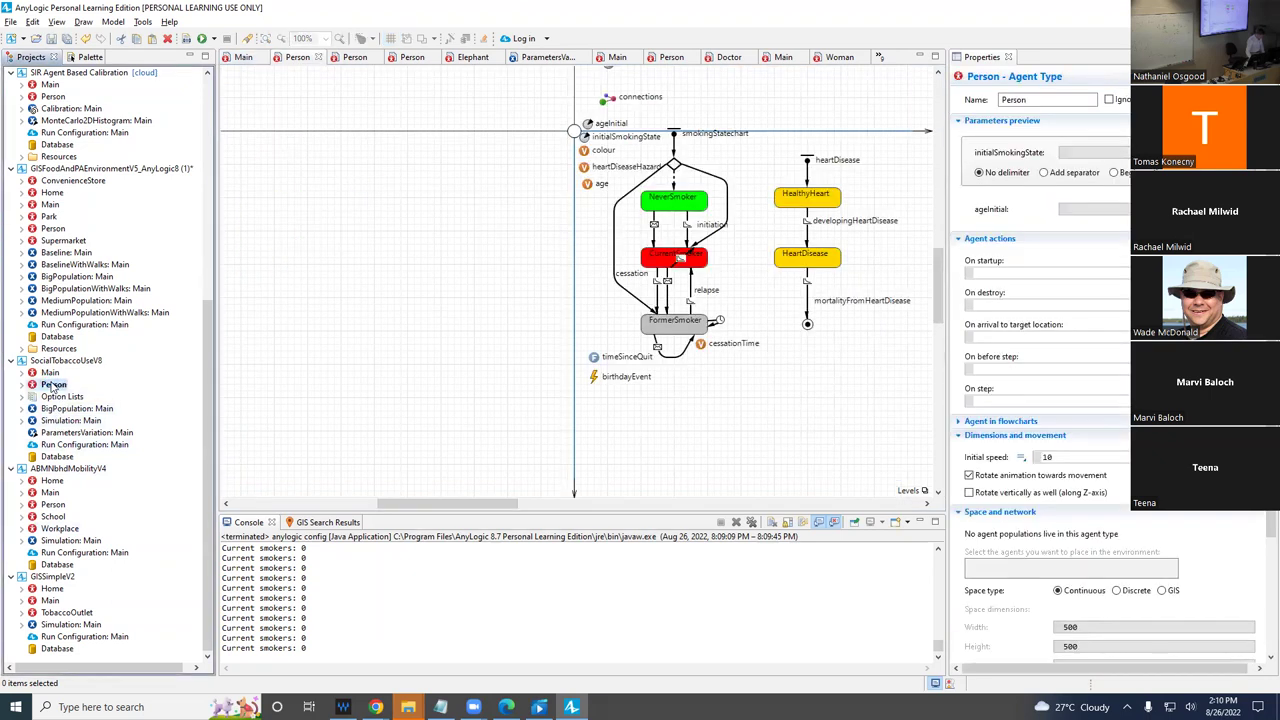
left_click(597, 378)
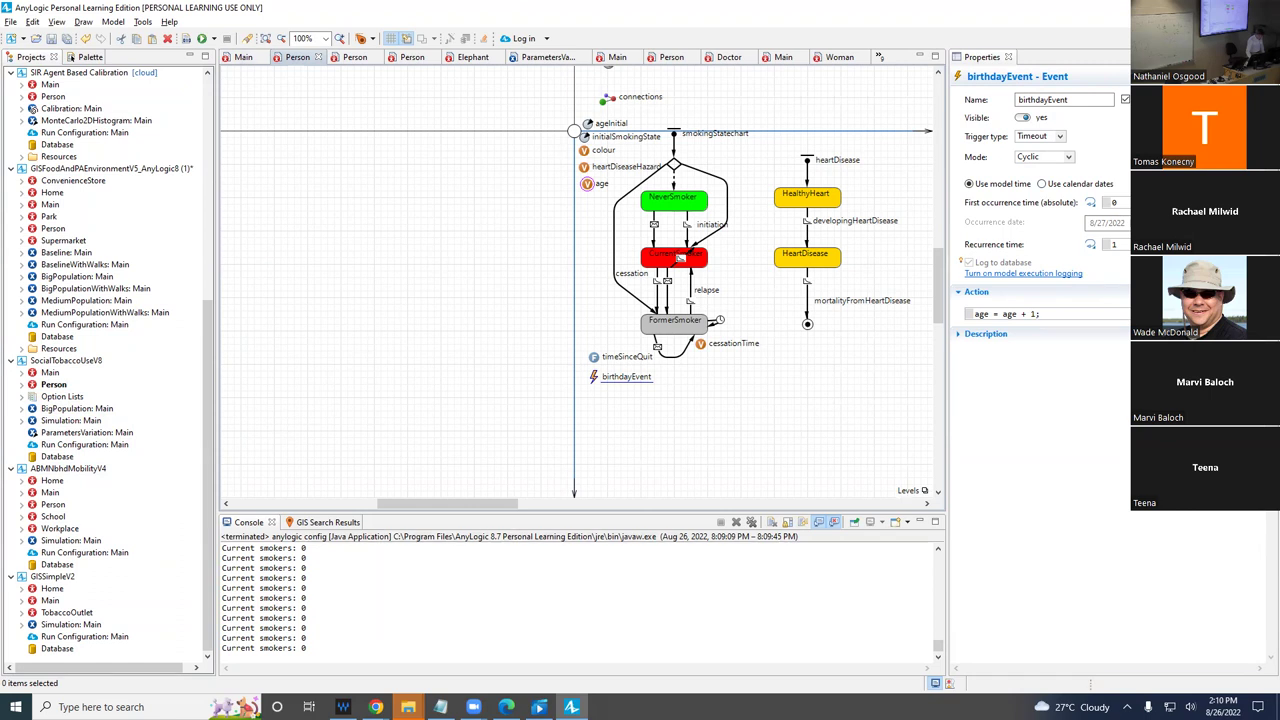
left_click(1112, 202)
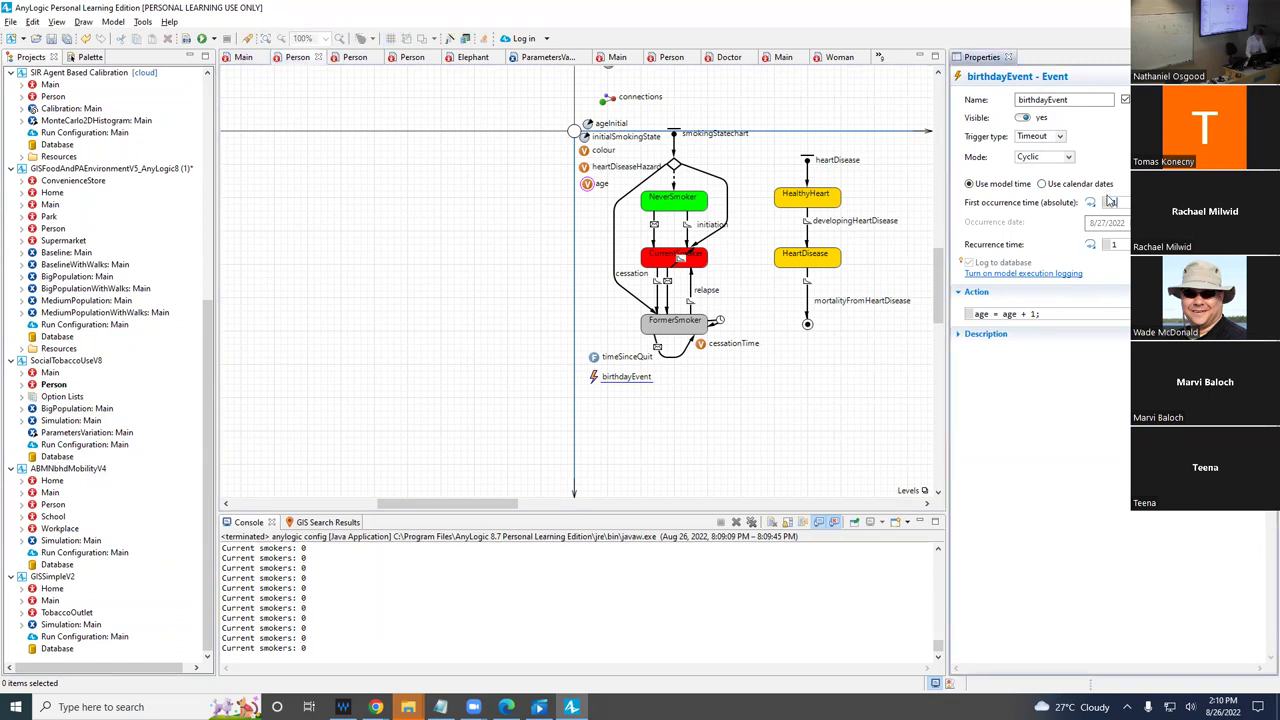
key("ctrl+s")
left_click(1091, 202)
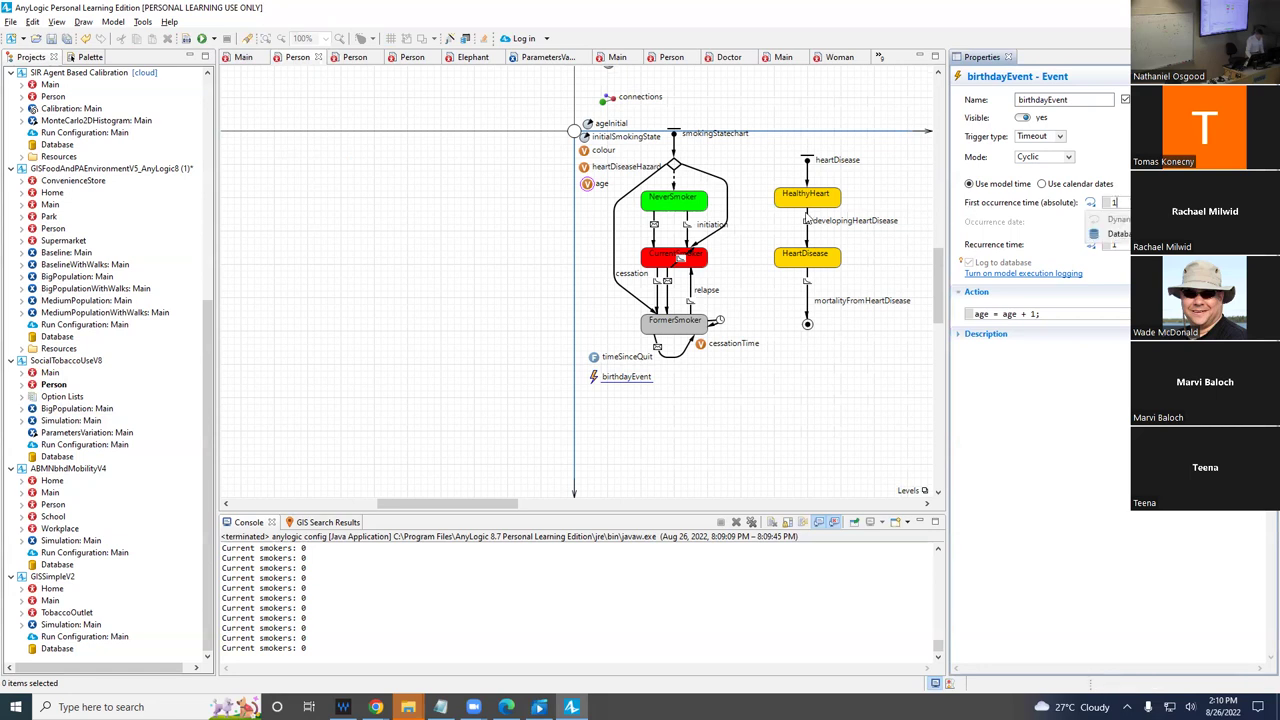
left_click(987, 391)
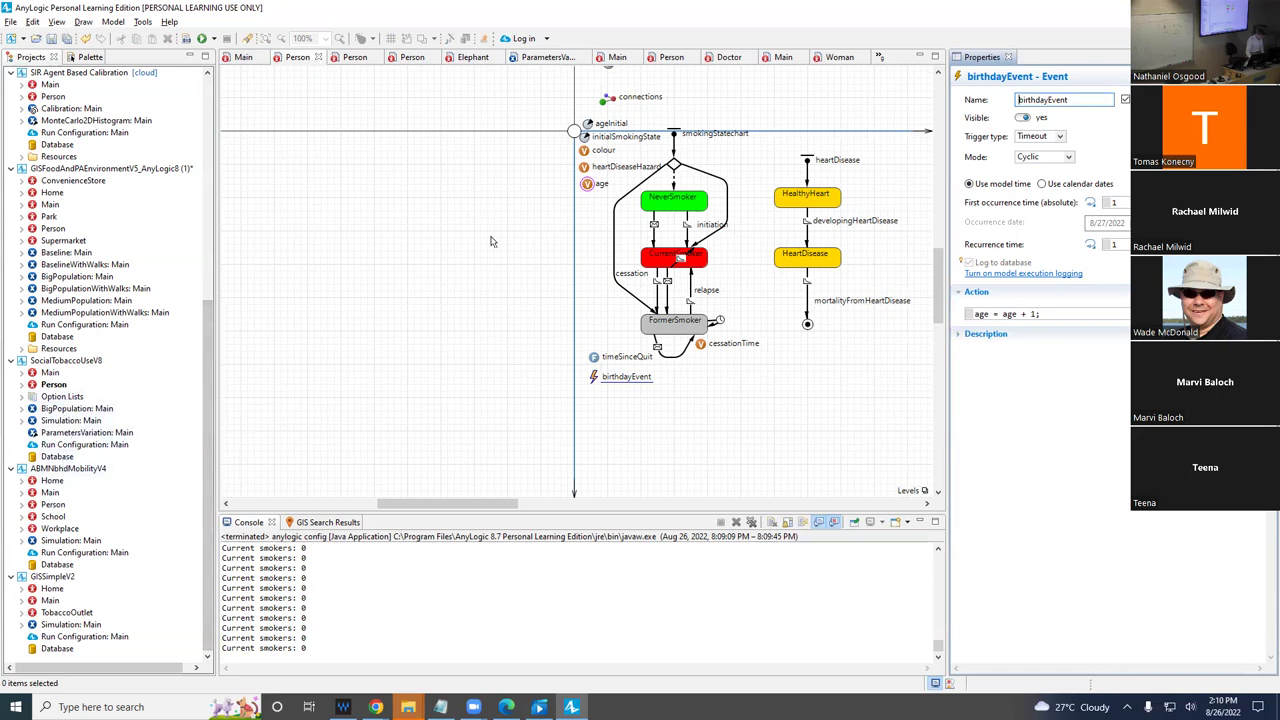
- Run the Simulation experiment of SocialTobaccoUseV8, speed it up to x1/25 and show the developer panel
right_click(80, 420)
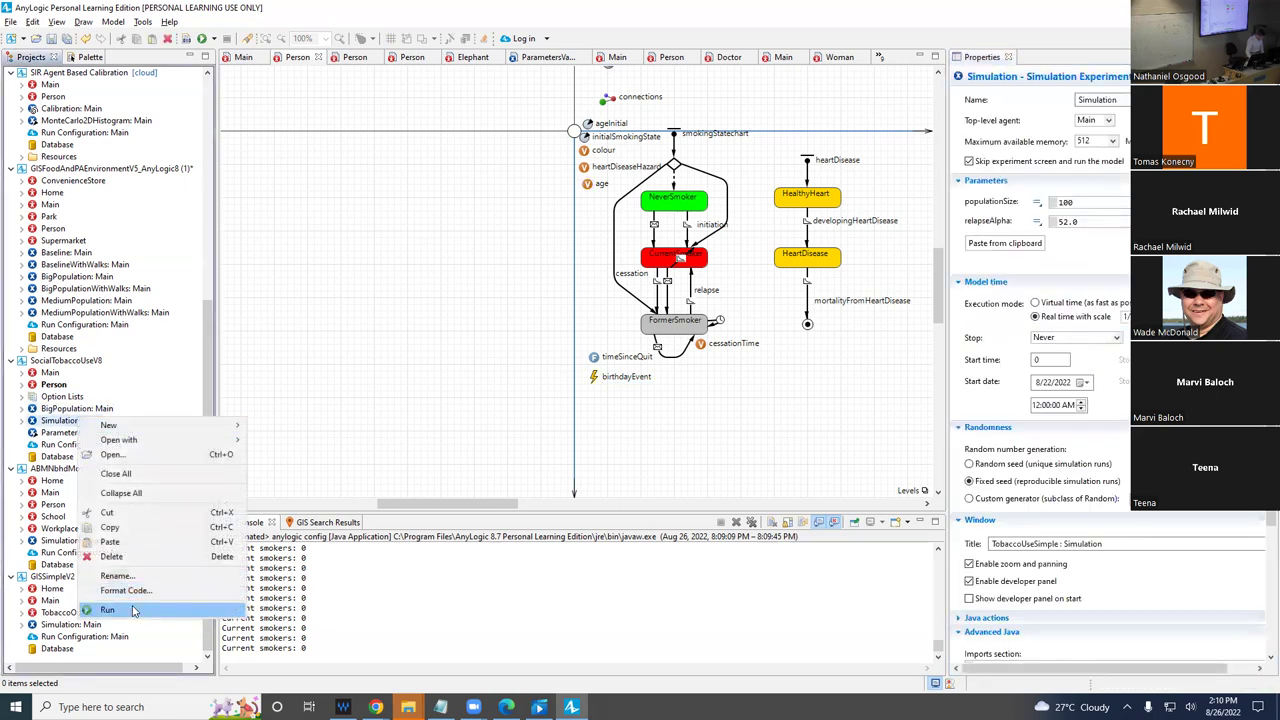
left_click(110, 609)
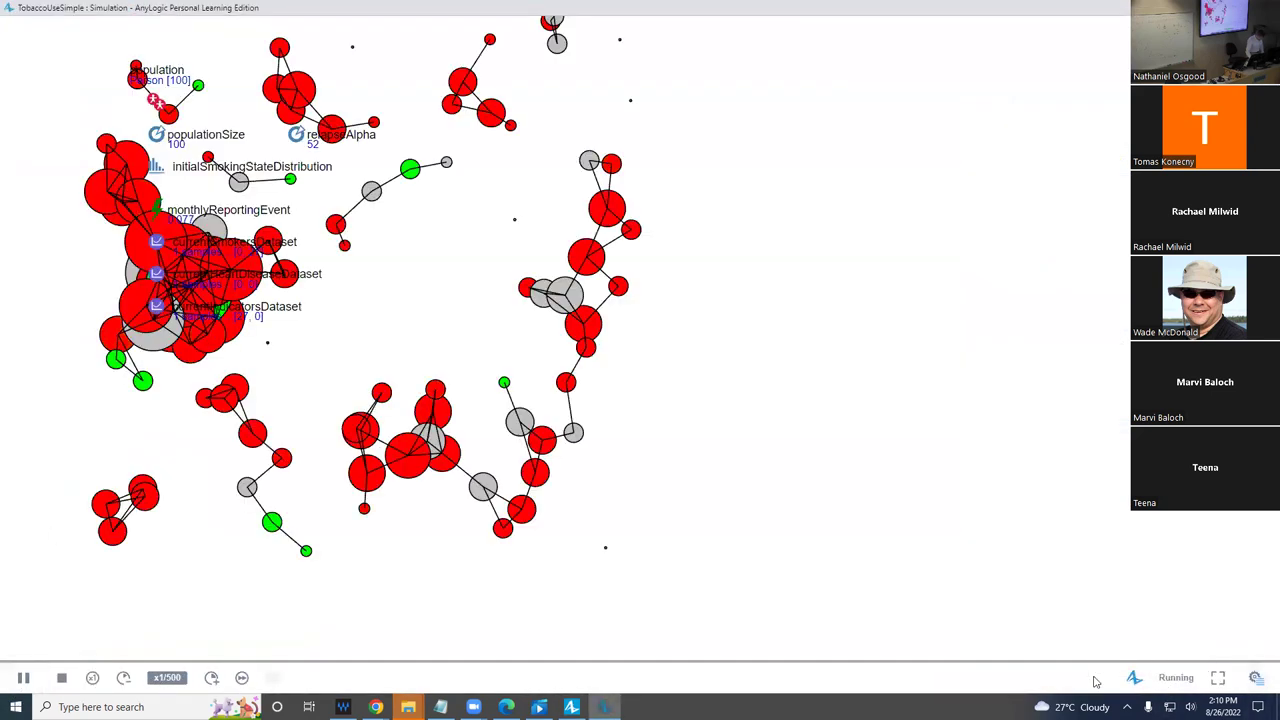
left_click(211, 678)
left_click(211, 678)
left_click(211, 678)
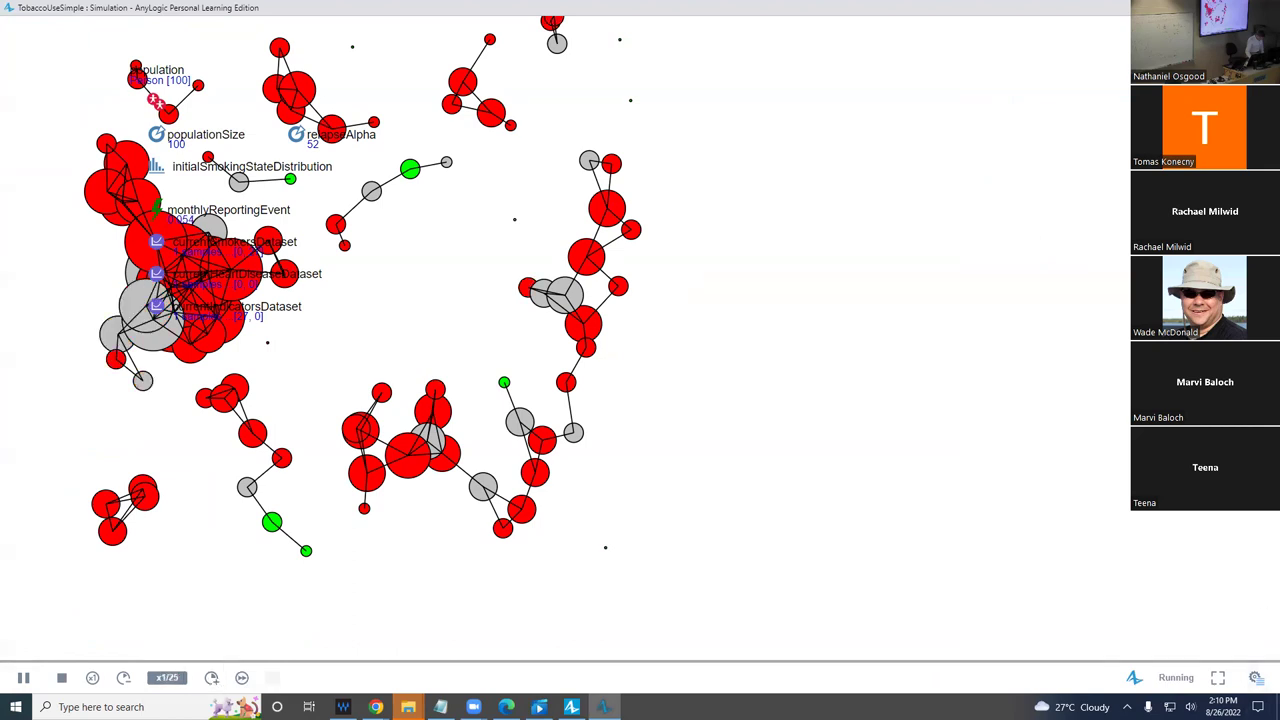
left_click(1243, 676)
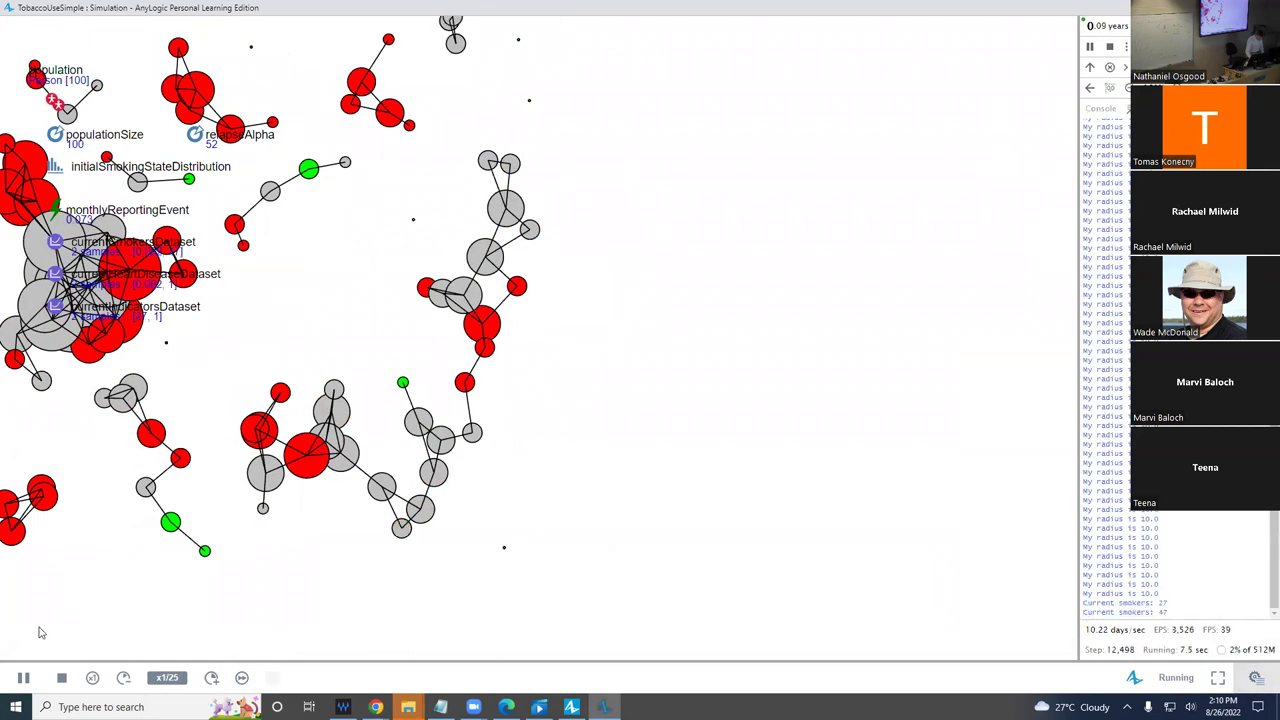
- Pause the simulation and navigate into a Person agent to inspect its ageInitial, age and birthdayEvent
left_click(23, 679)
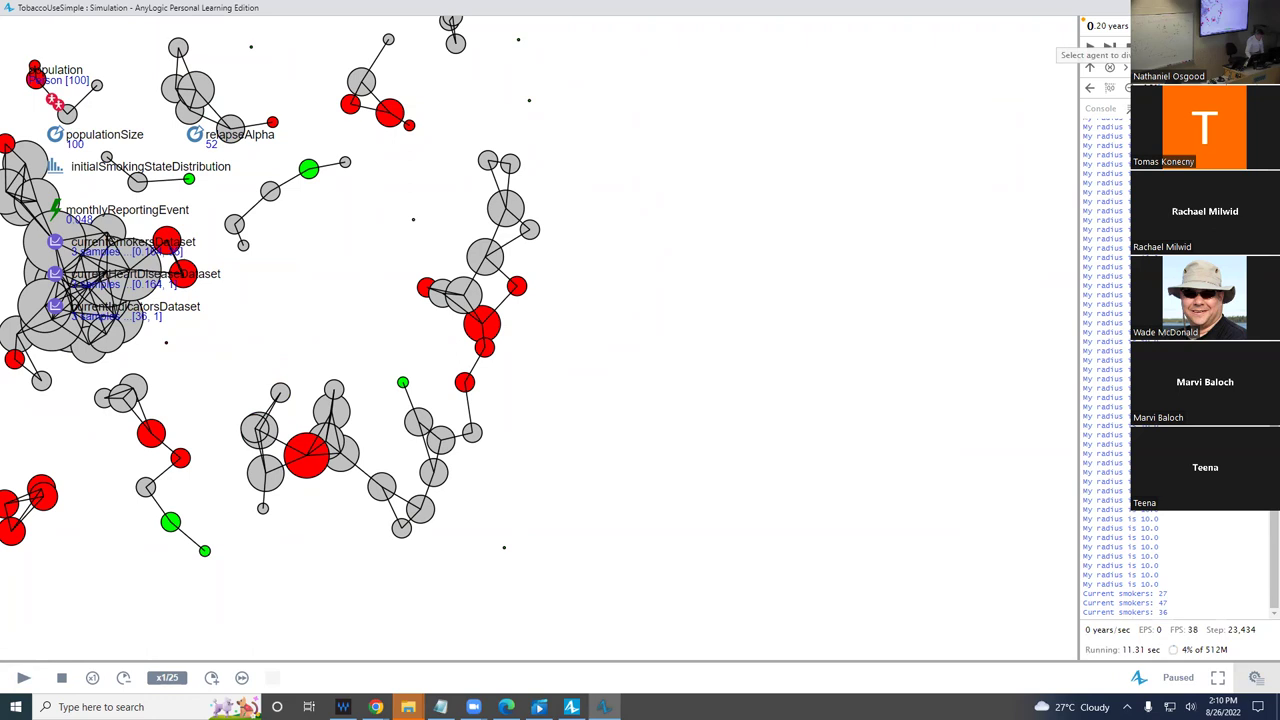
left_click(1100, 46)
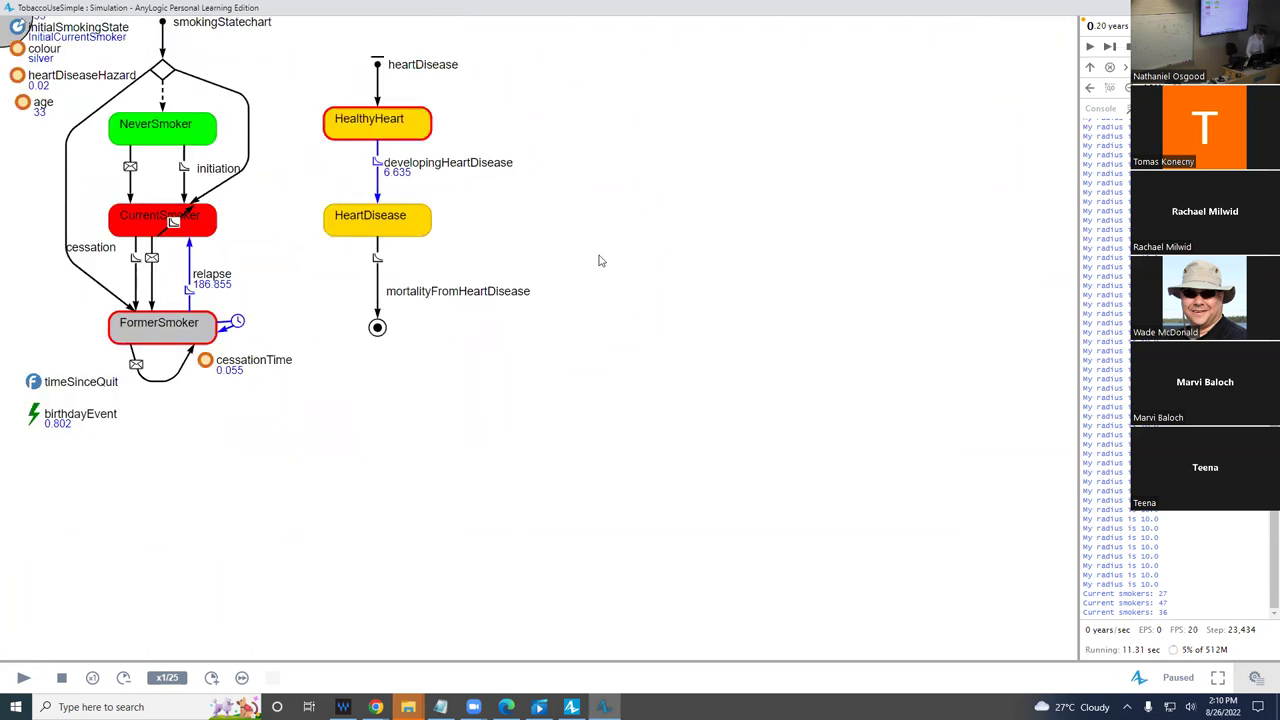
left_click_drag(599, 261, 620, 294)
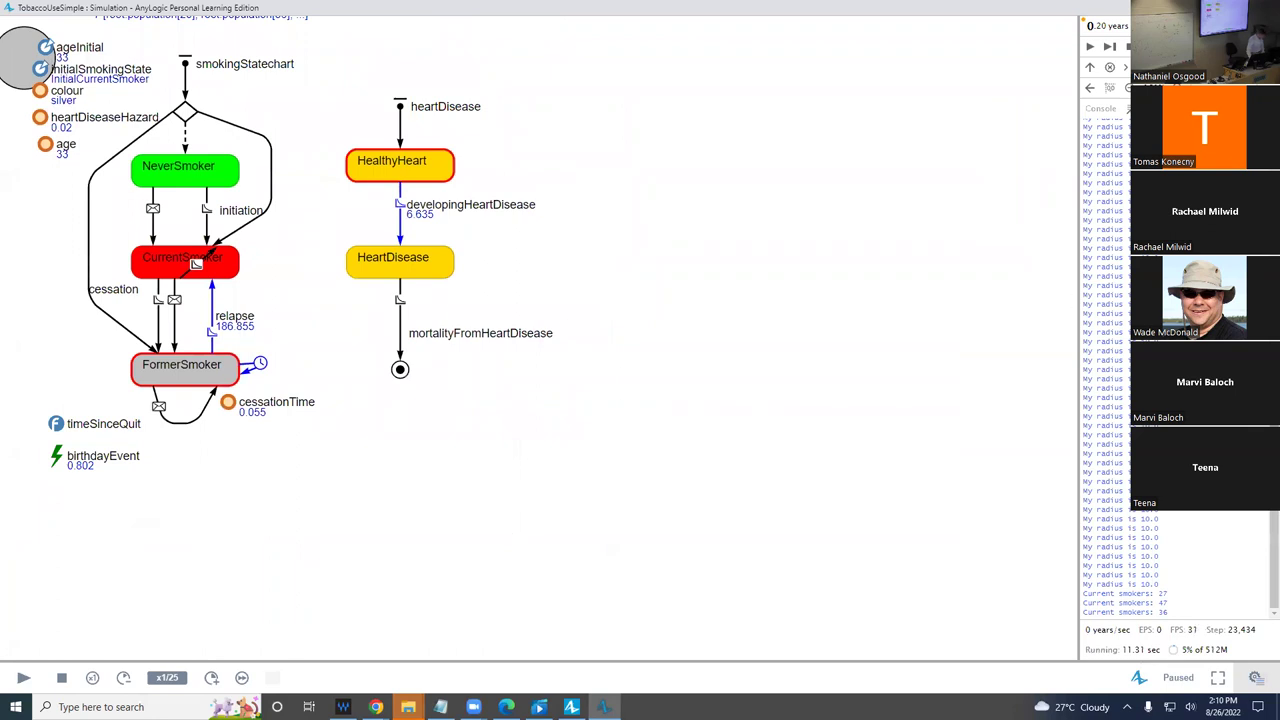
- Resume the run at x1/5 speed to watch the person's age, stopping and closing the simulation when done
left_click(23, 677)
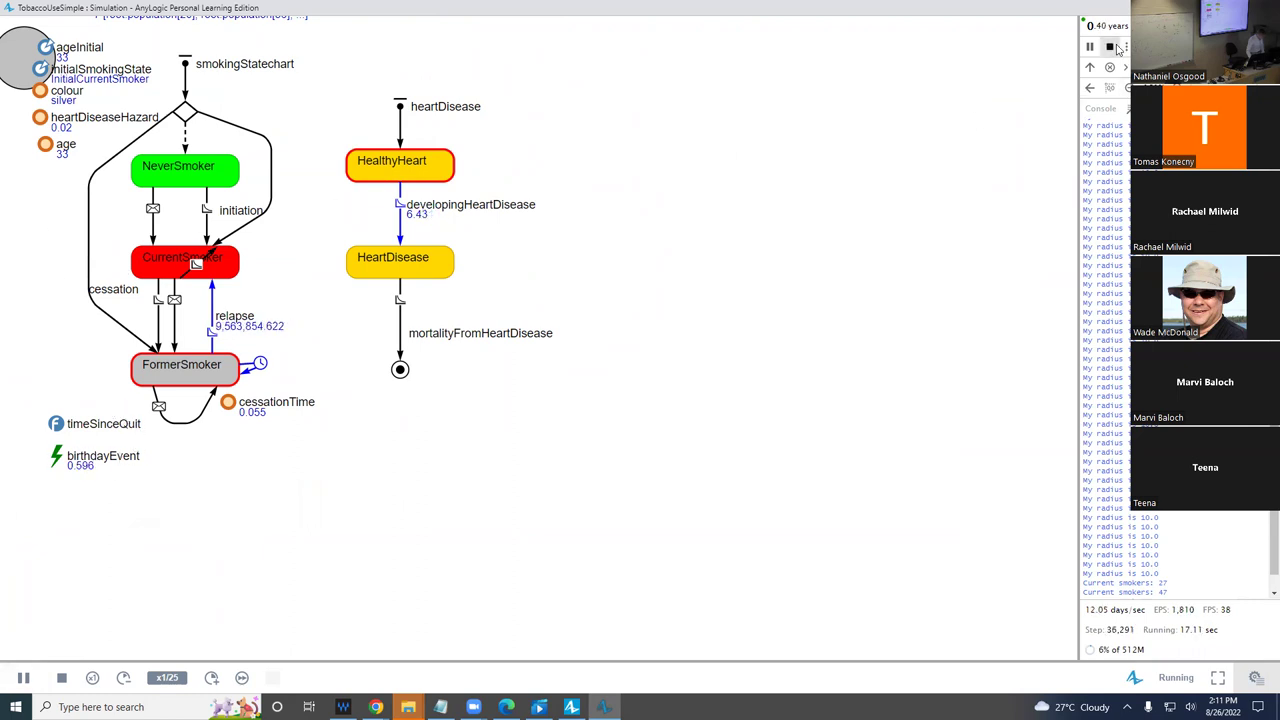
left_click(211, 677)
left_click(211, 677)
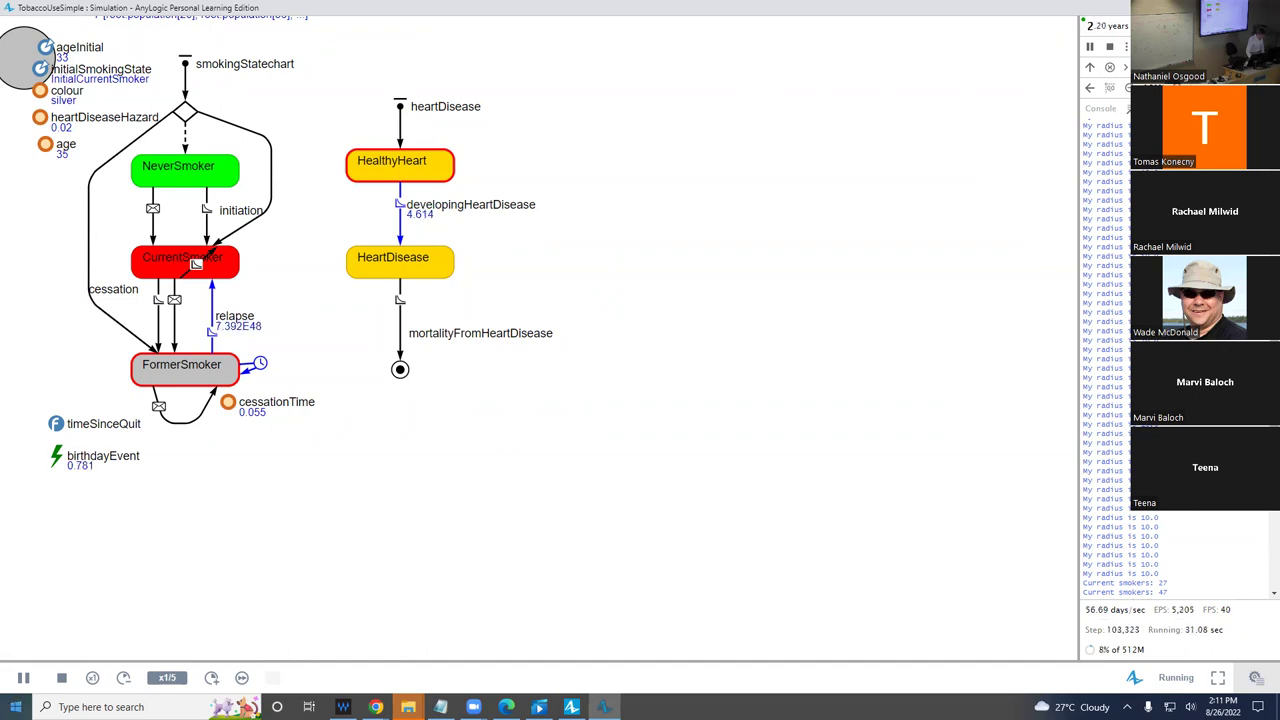
left_click(62, 679)
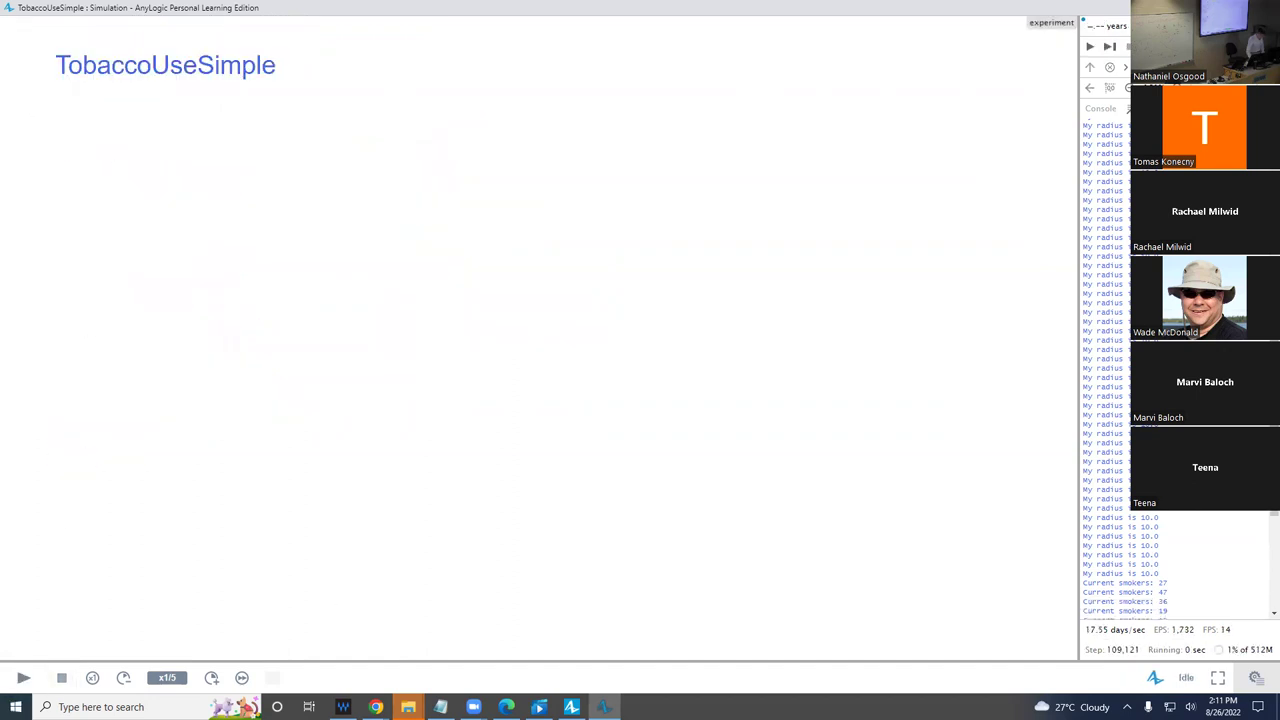
key("alt+F4")
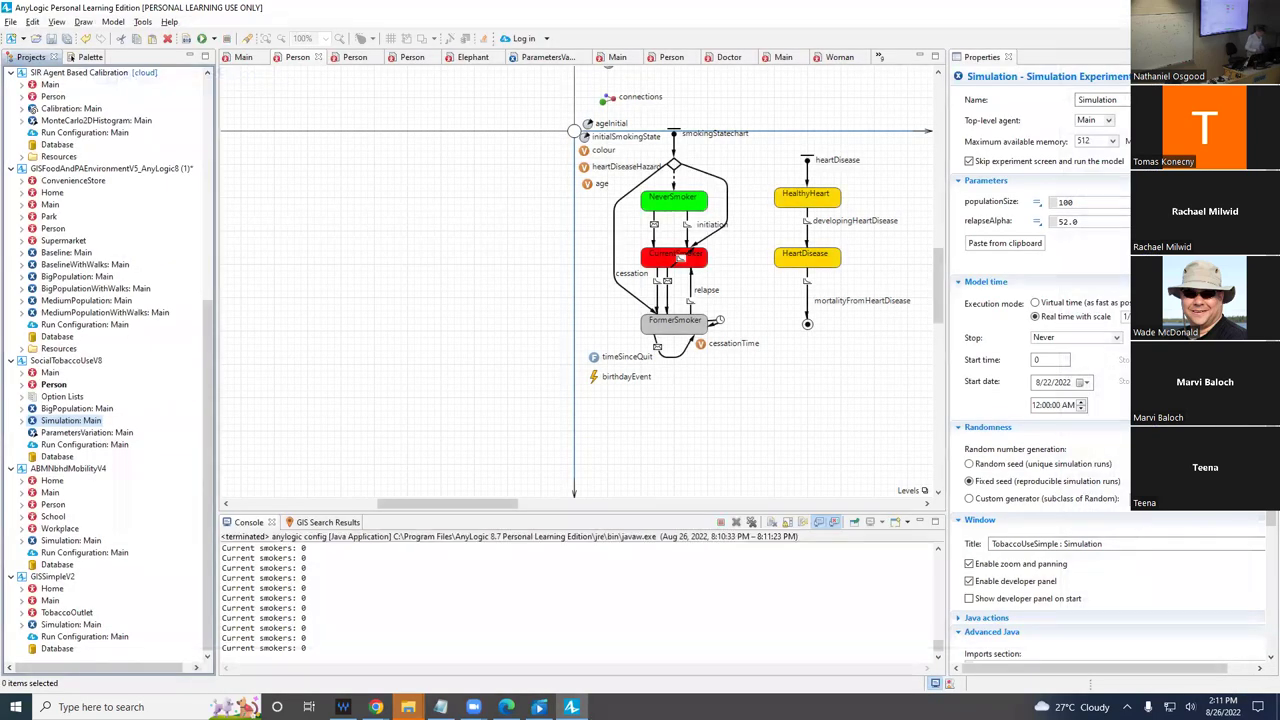
- Review the birthdayEvent settings and save the model as a new version named SocialTobaccoUseV9
left_click(592, 382)
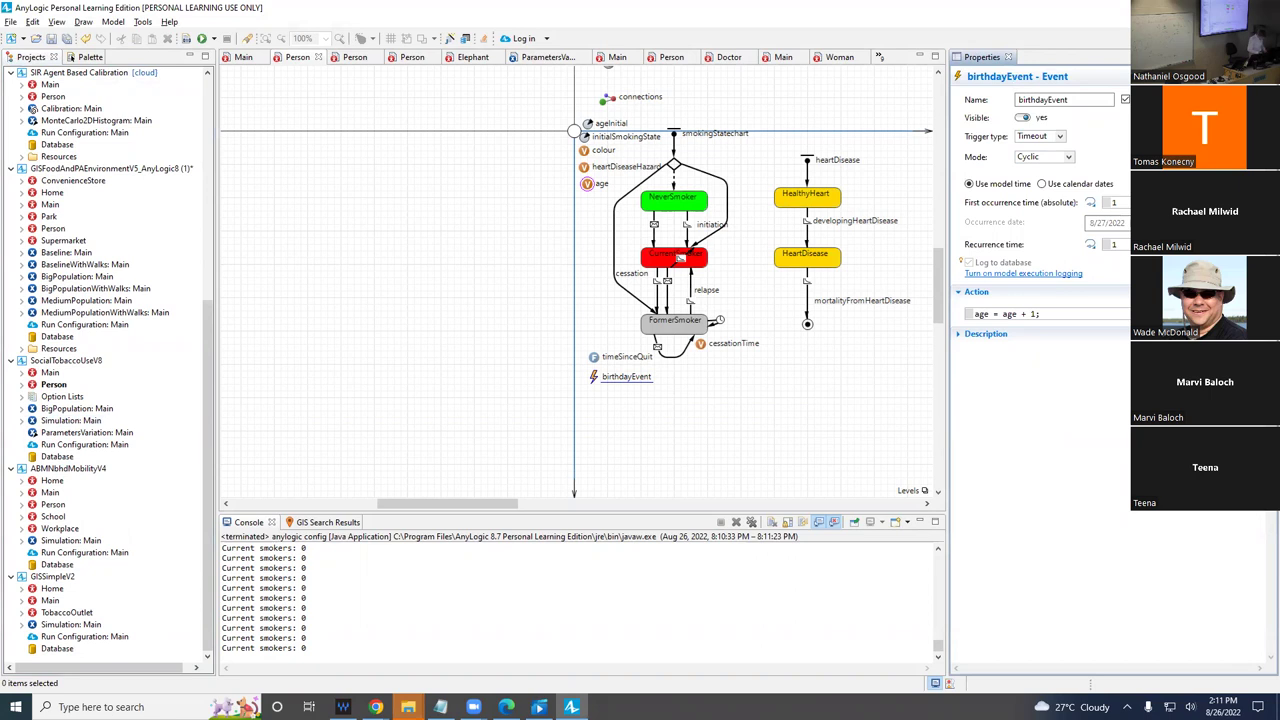
key("ctrl+s")
left_click(11, 22)
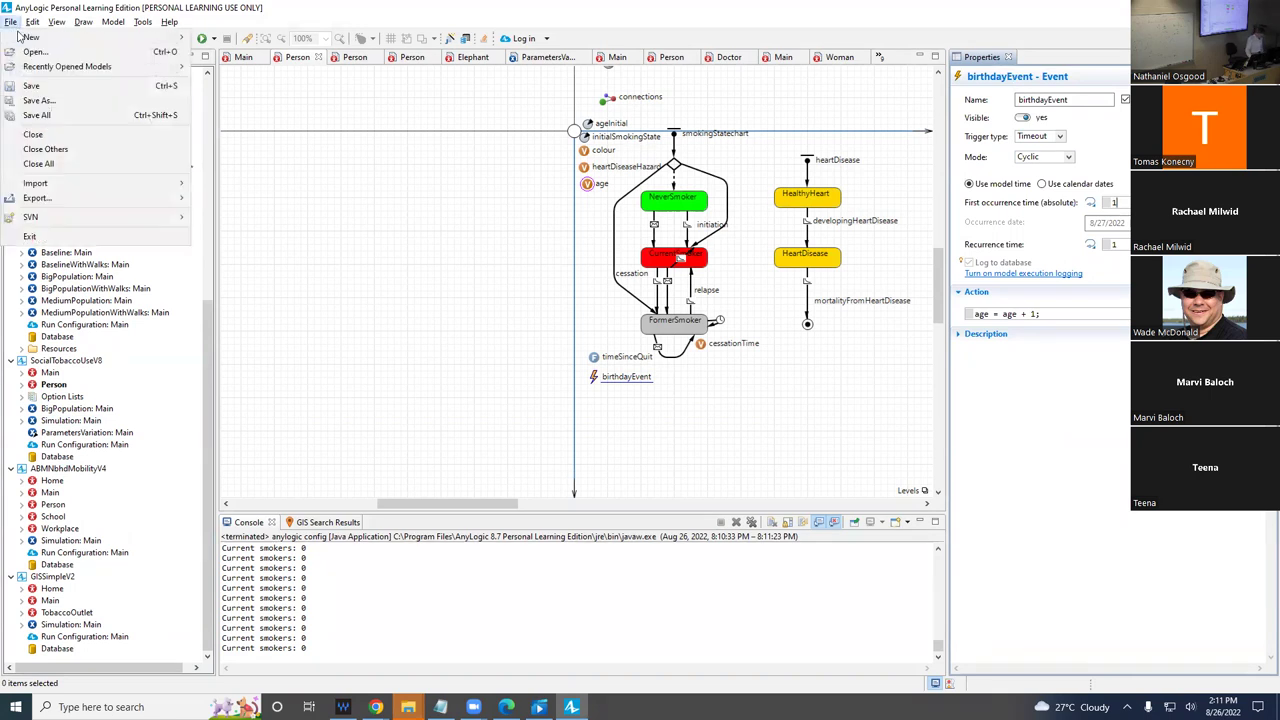
left_click(38, 100)
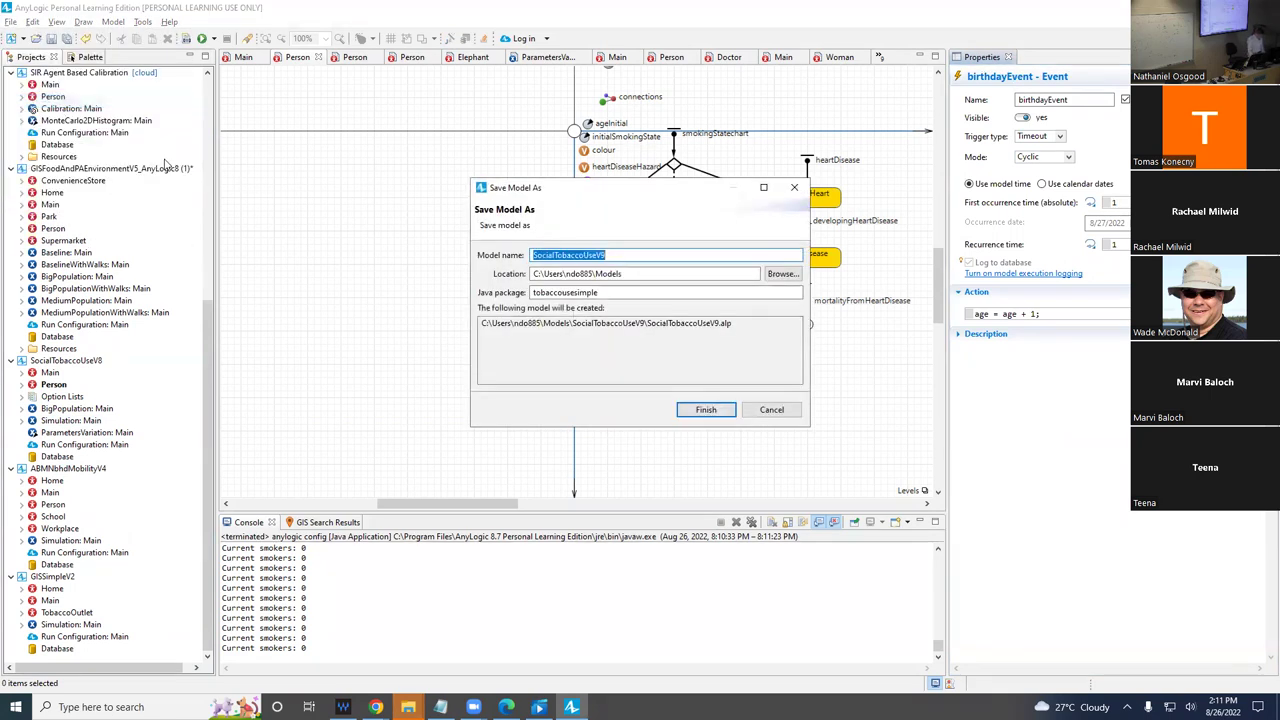
key("Return")
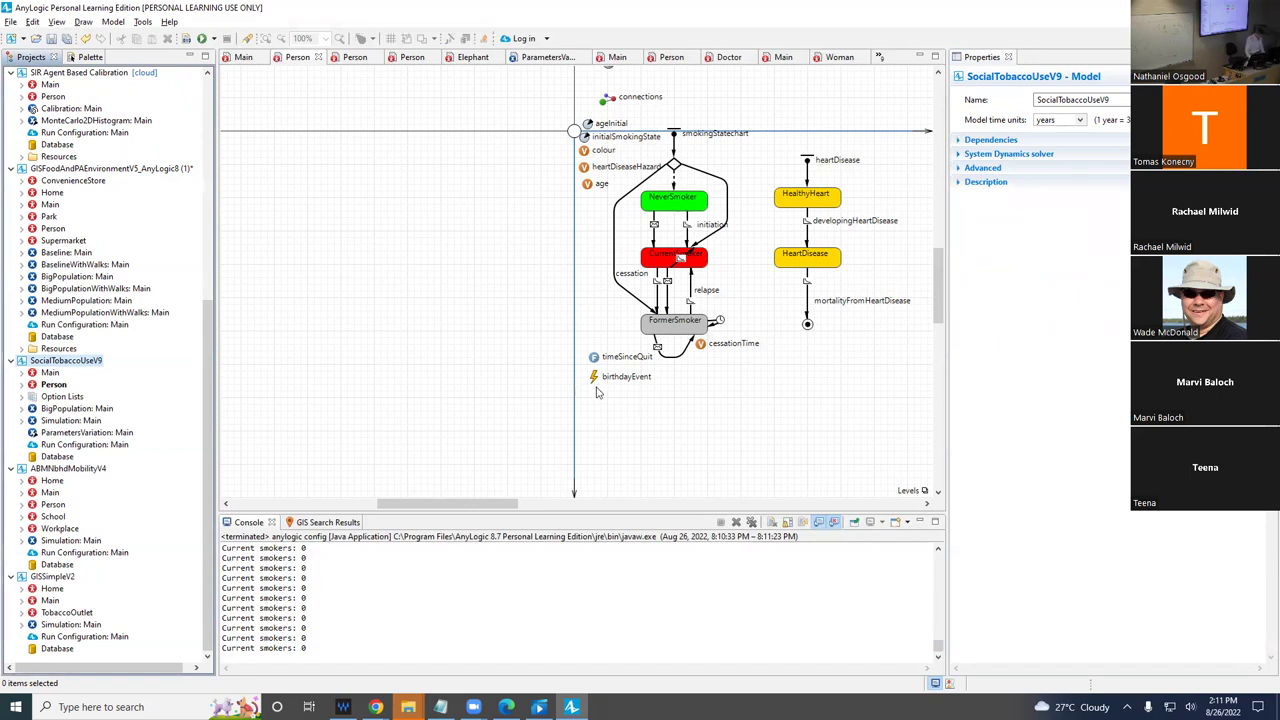
key("alt+Tab")
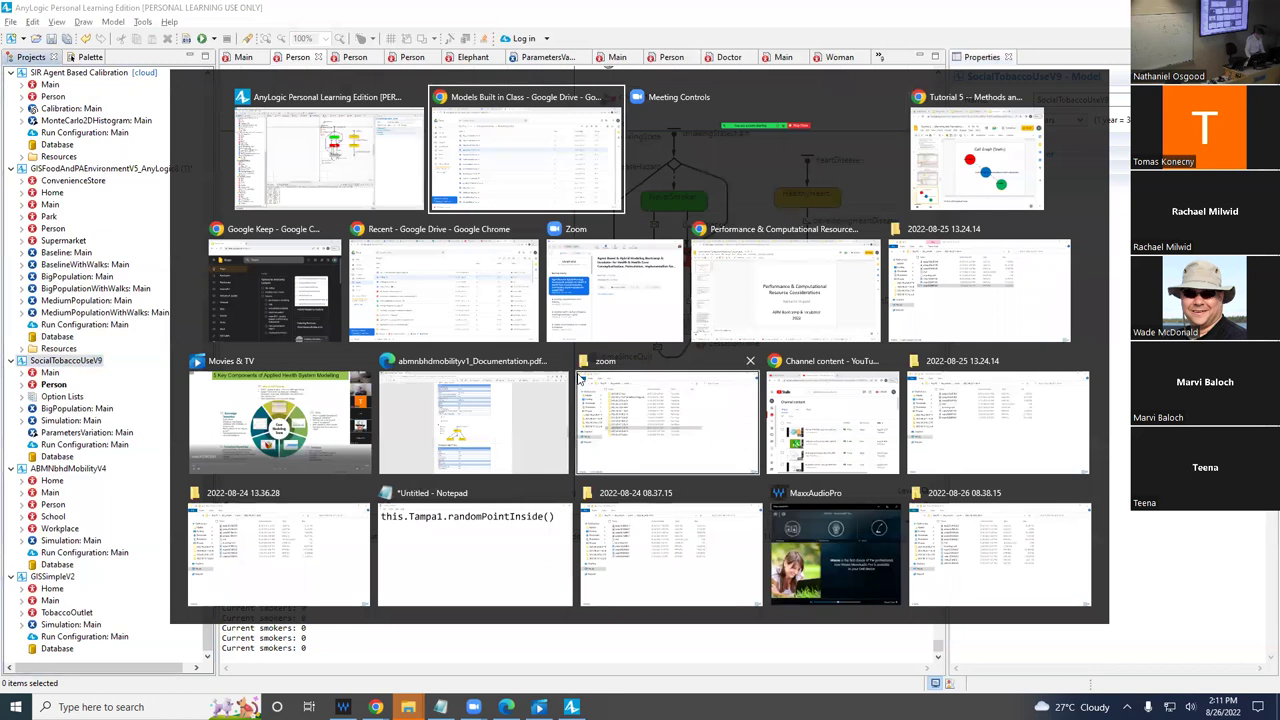
key("Escape")
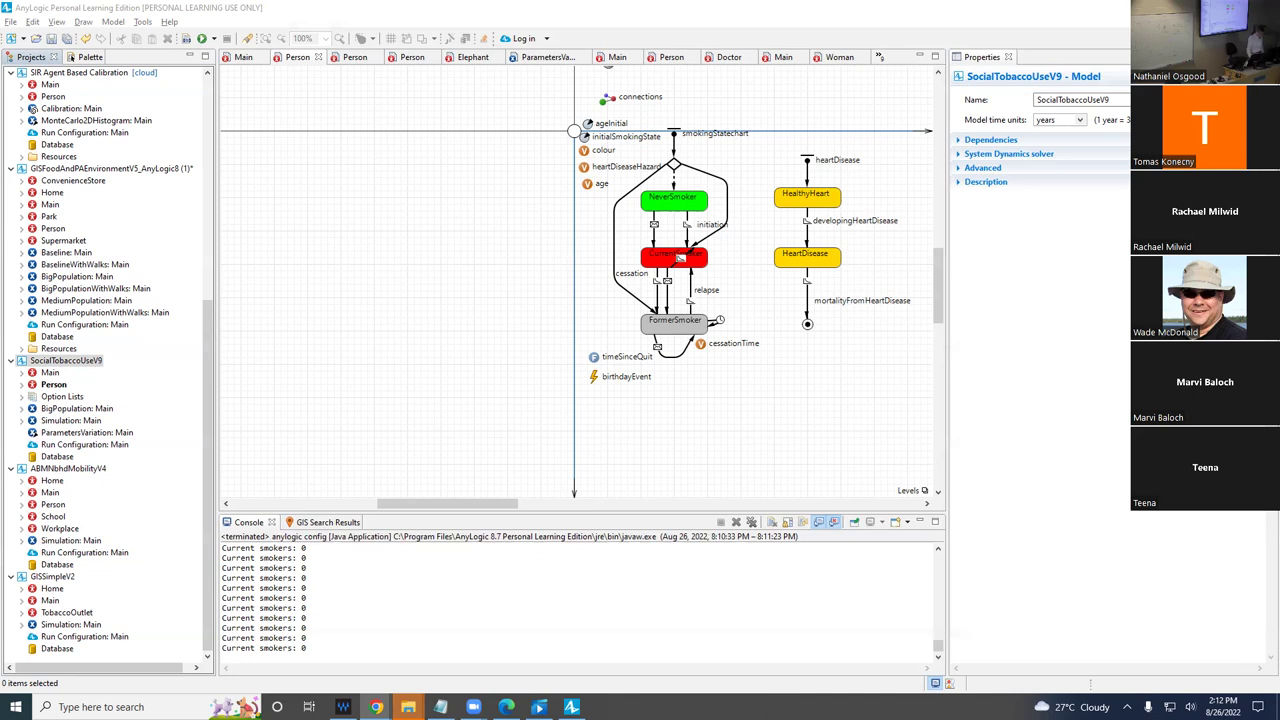
- Delete the birthdayEvent from the Person agent
left_click(594, 381)
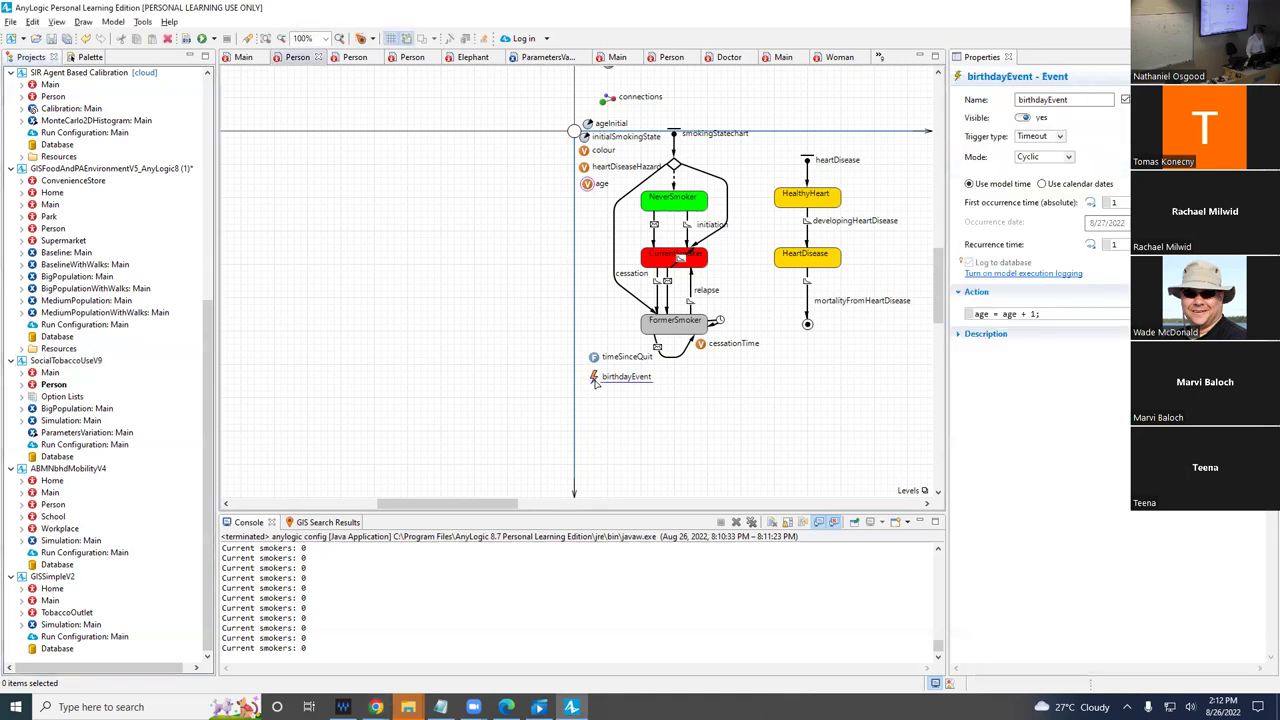
right_click(594, 381)
left_click(605, 389)
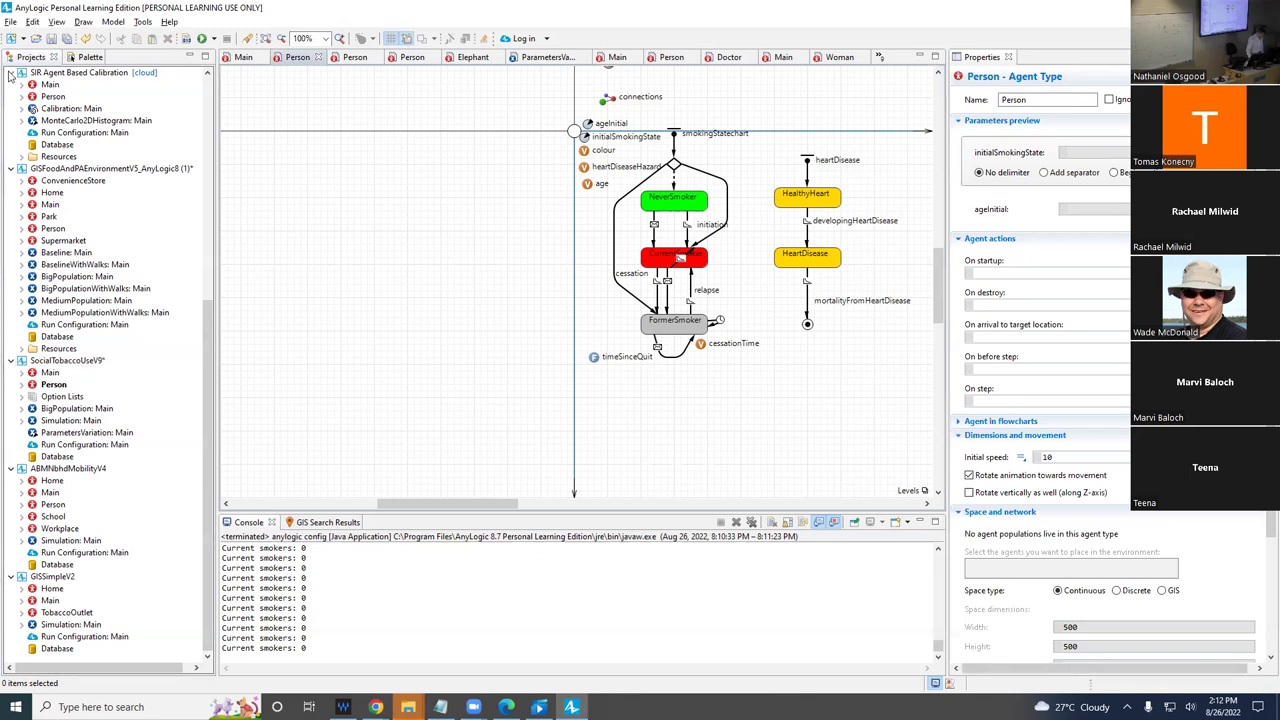
- Add a statechart entry point beside the heartDisease statechart in Person and name it agingStatechart
left_click(92, 57)
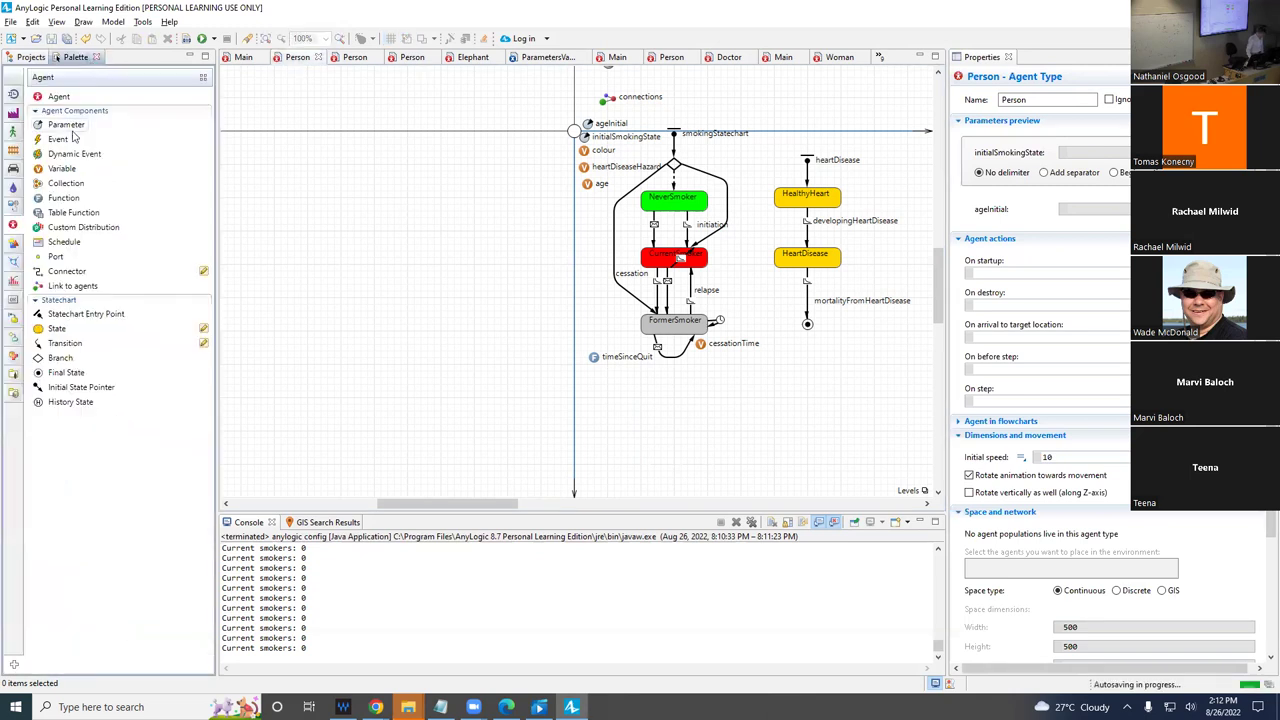
left_click_drag(62, 314, 926, 158)
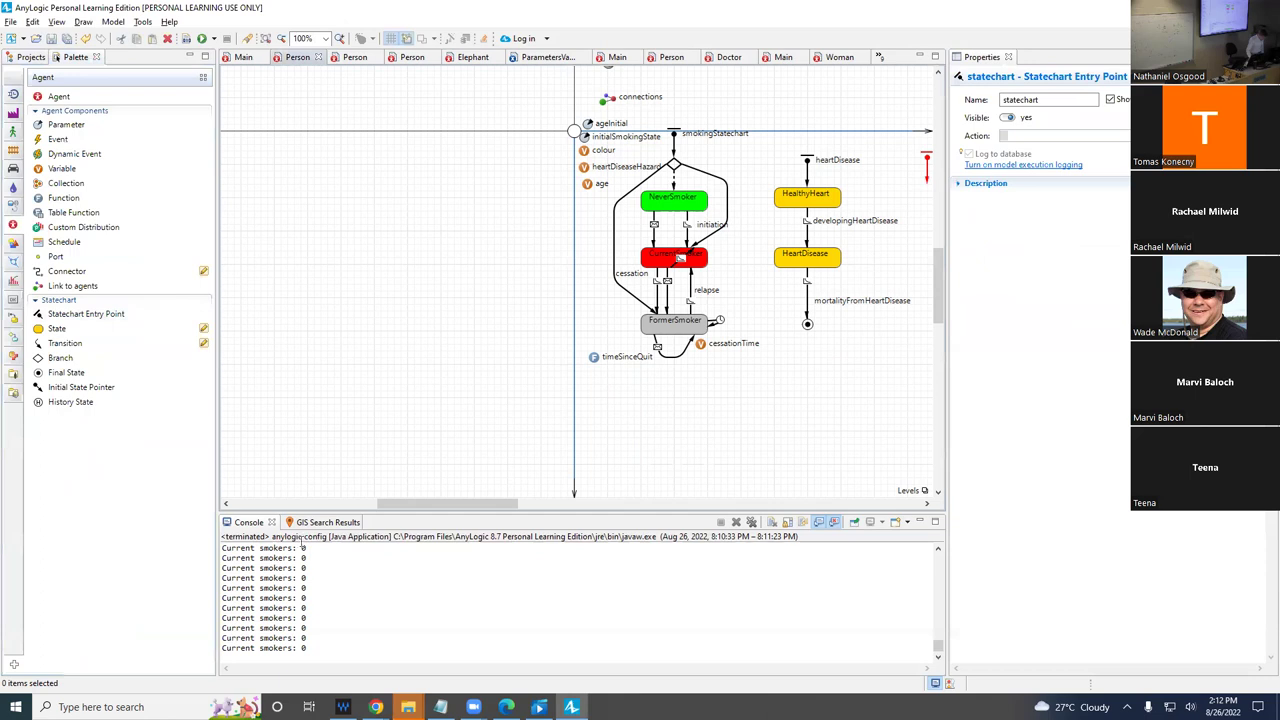
left_click_drag(407, 503, 551, 503)
double_click(1050, 100)
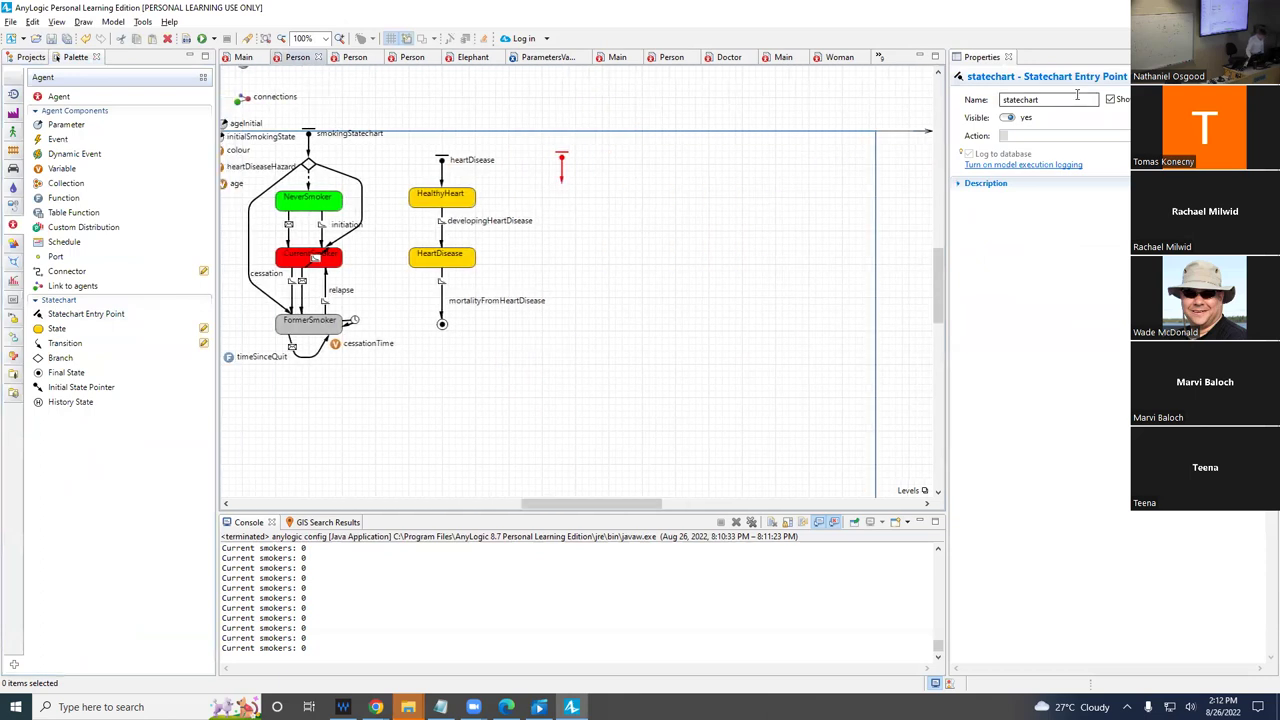
type("ag")
type("ging")
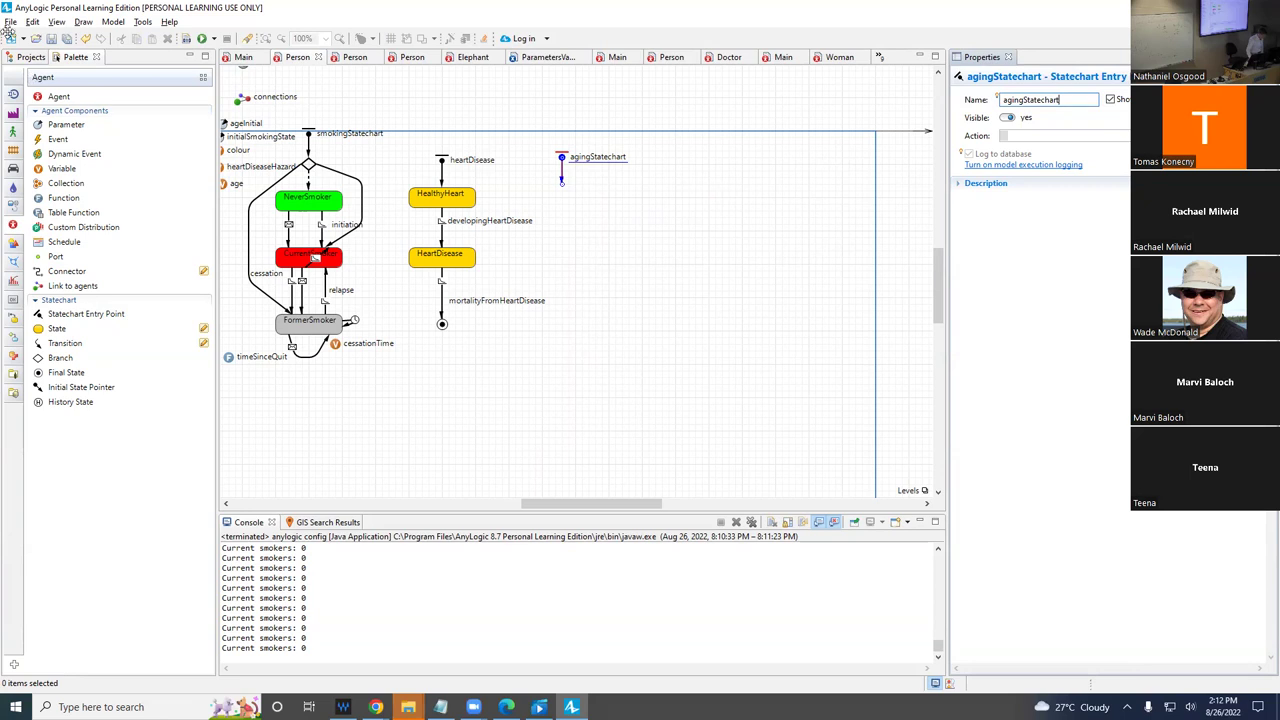
- Save the model as a new version named SocialTobaccoUseV10
left_click(10, 21)
left_click(30, 101)
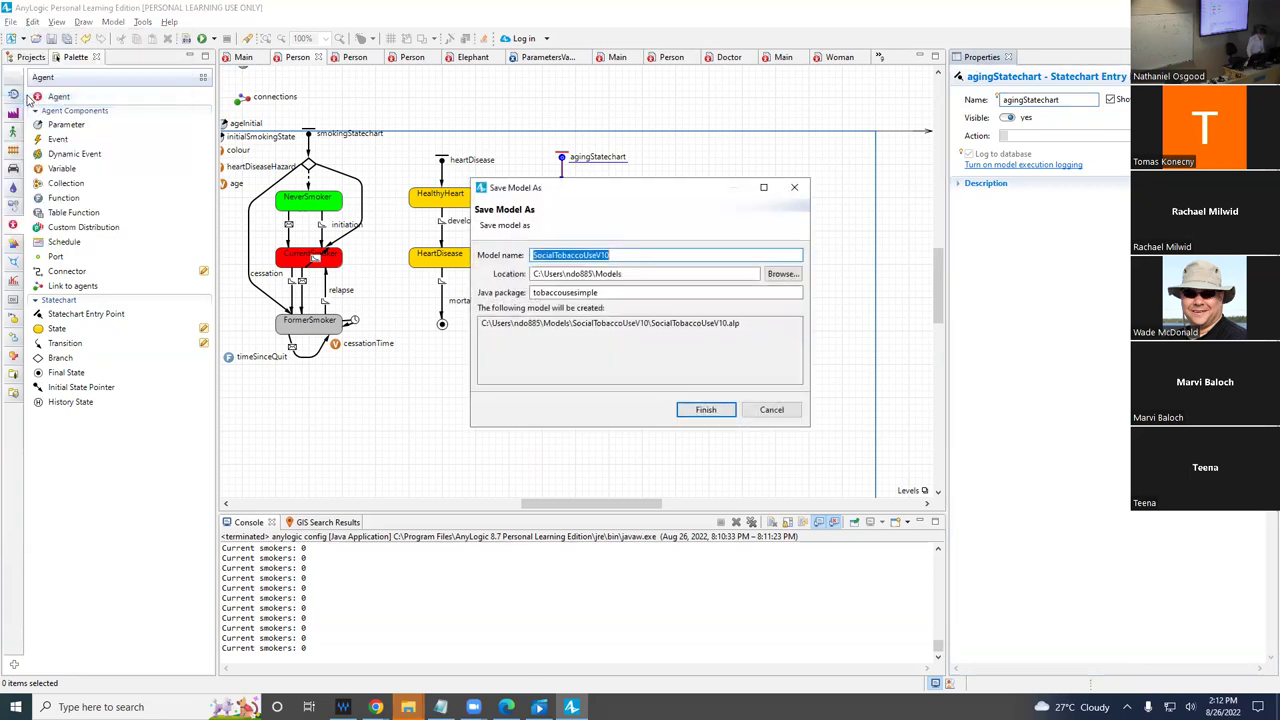
key("Return")
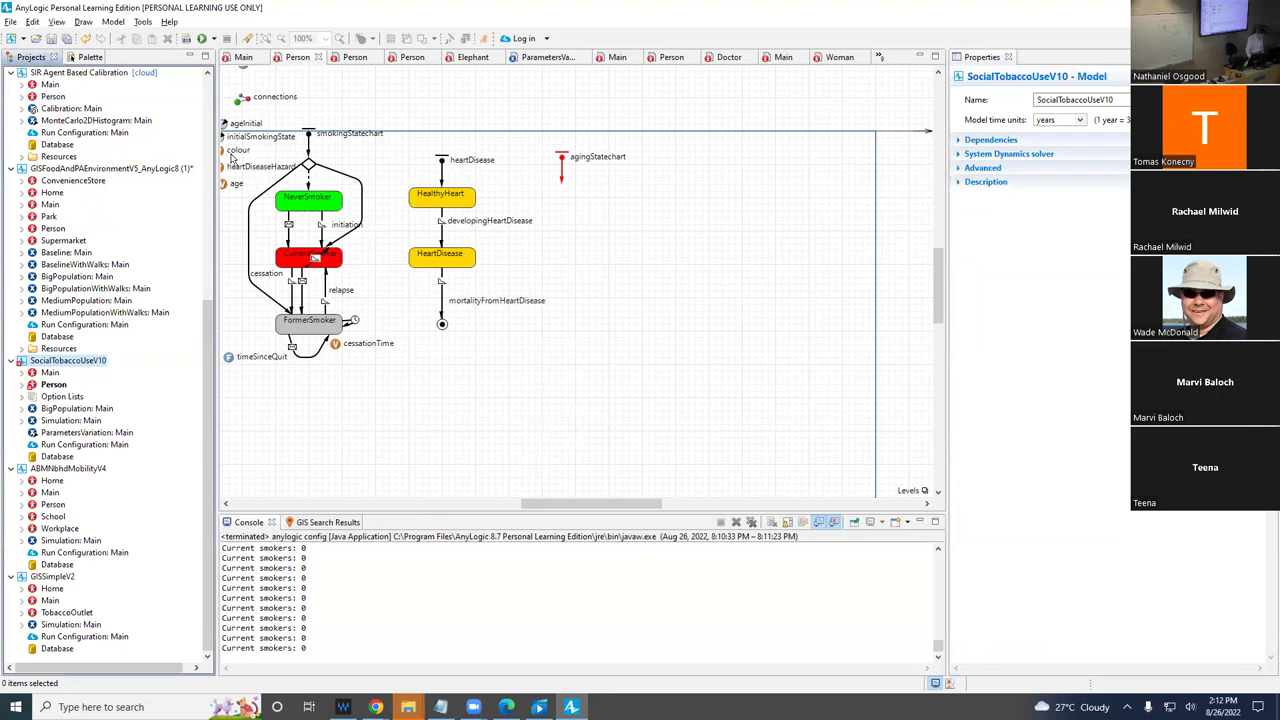
- Move the action "age = ageInitial;" from the smokingStatechart entry point to the agingStatechart entry point
left_click(309, 134)
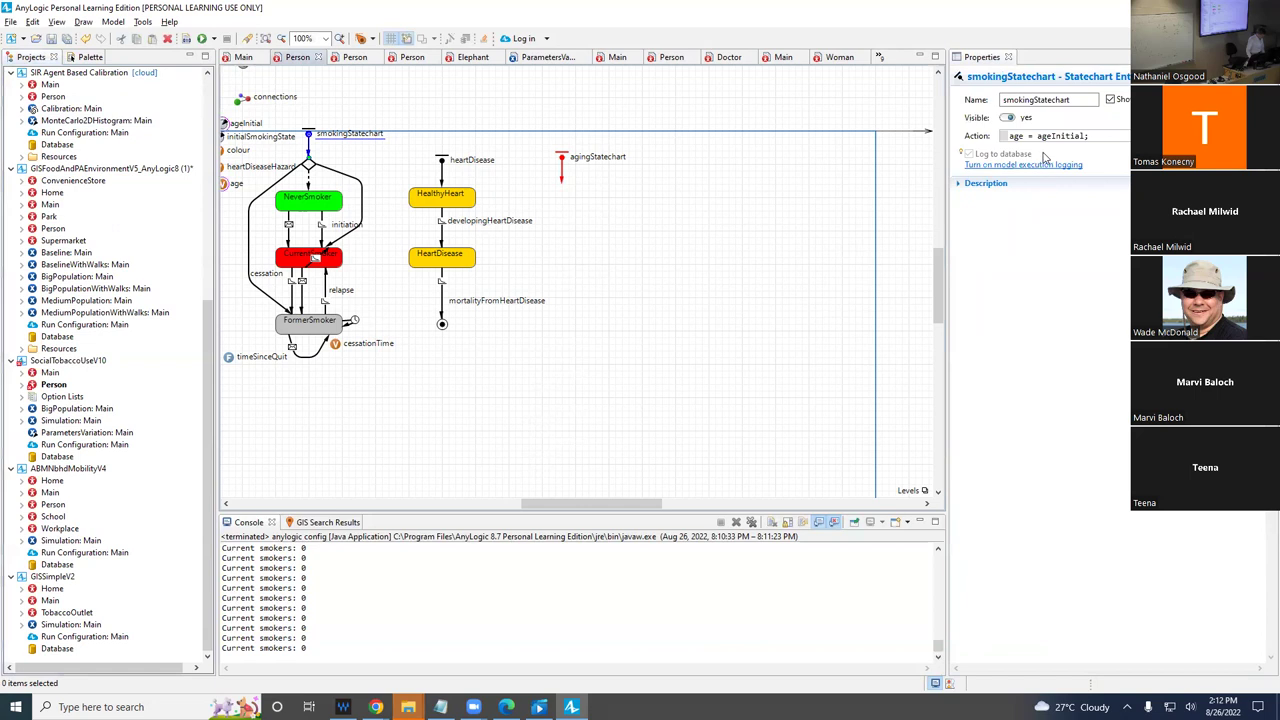
left_click(1092, 135)
left_click_drag(1092, 135, 1008, 135)
key("ctrl+c")
key("Delete")
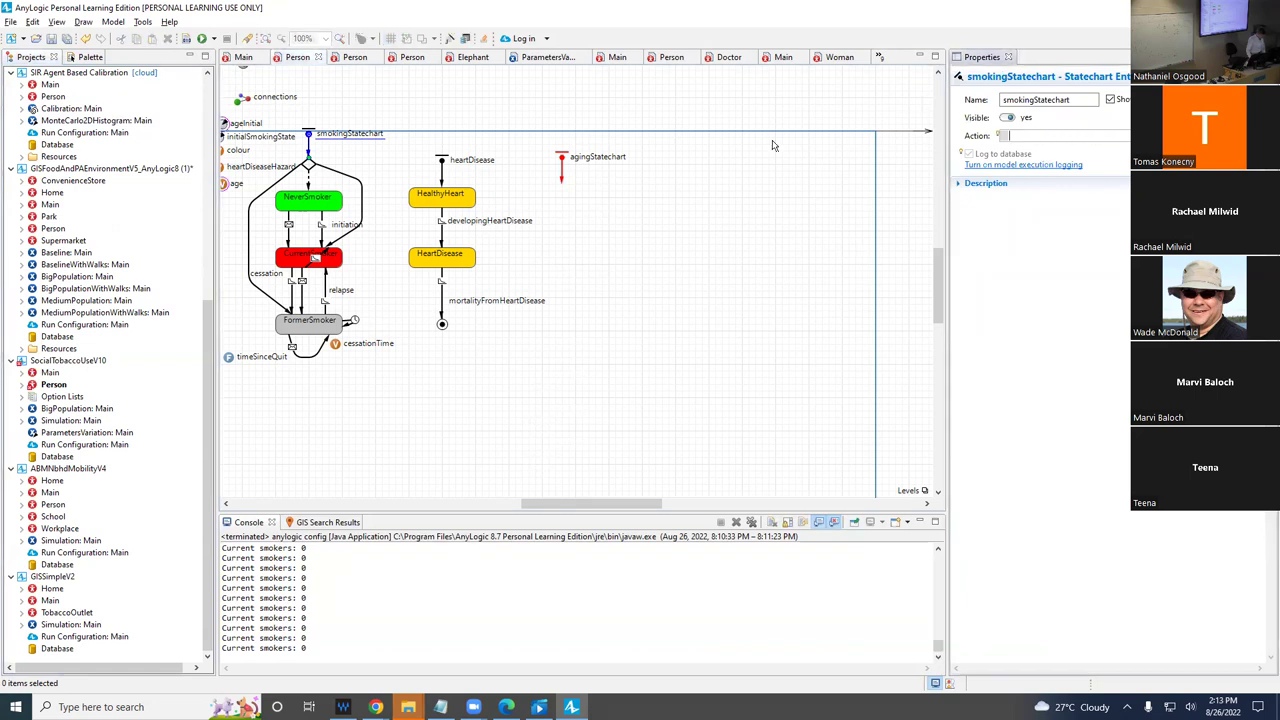
left_click(563, 163)
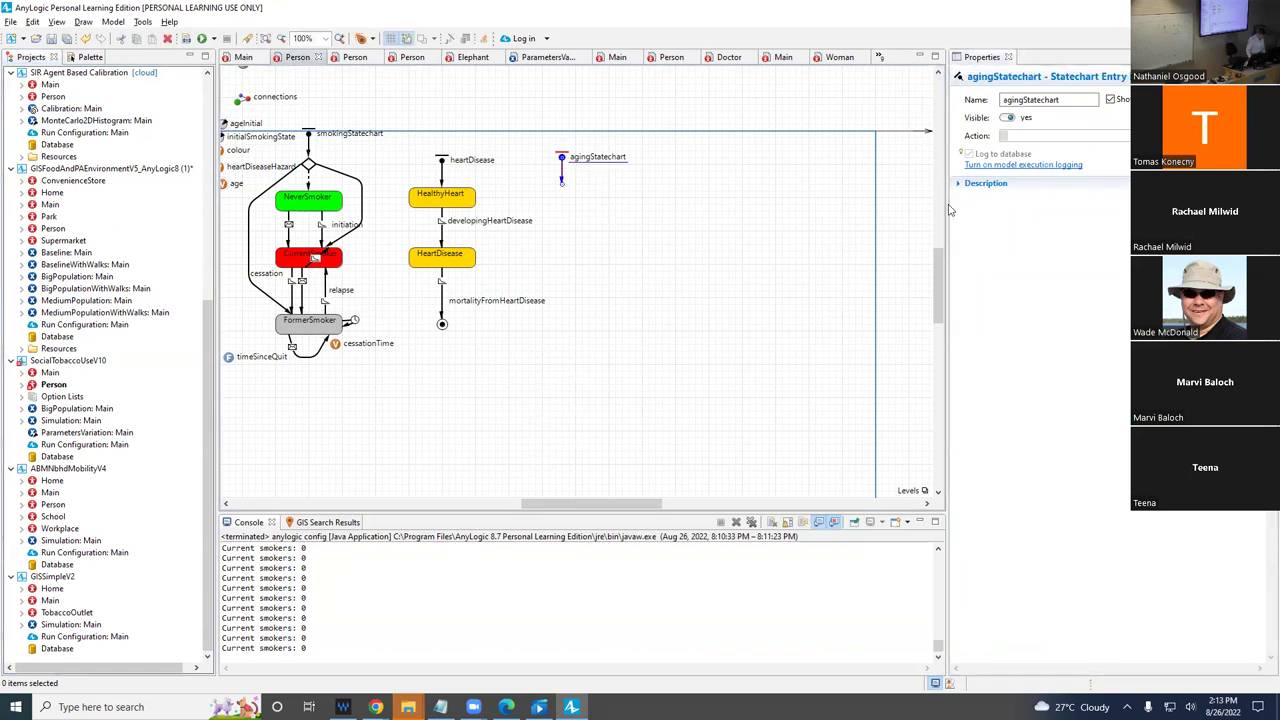
left_click(1035, 136)
key("ctrl+v")
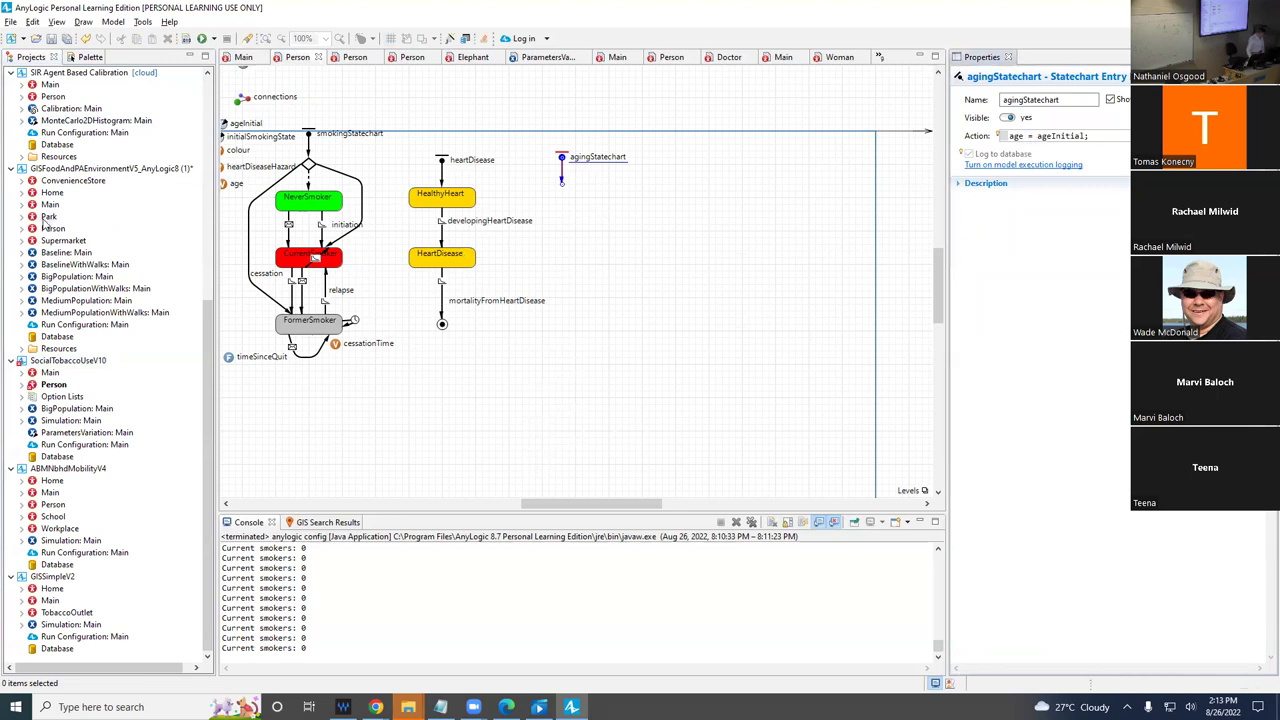
- Add a state named living at the end of the agingStatechart entry point in Person
left_click(86, 58)
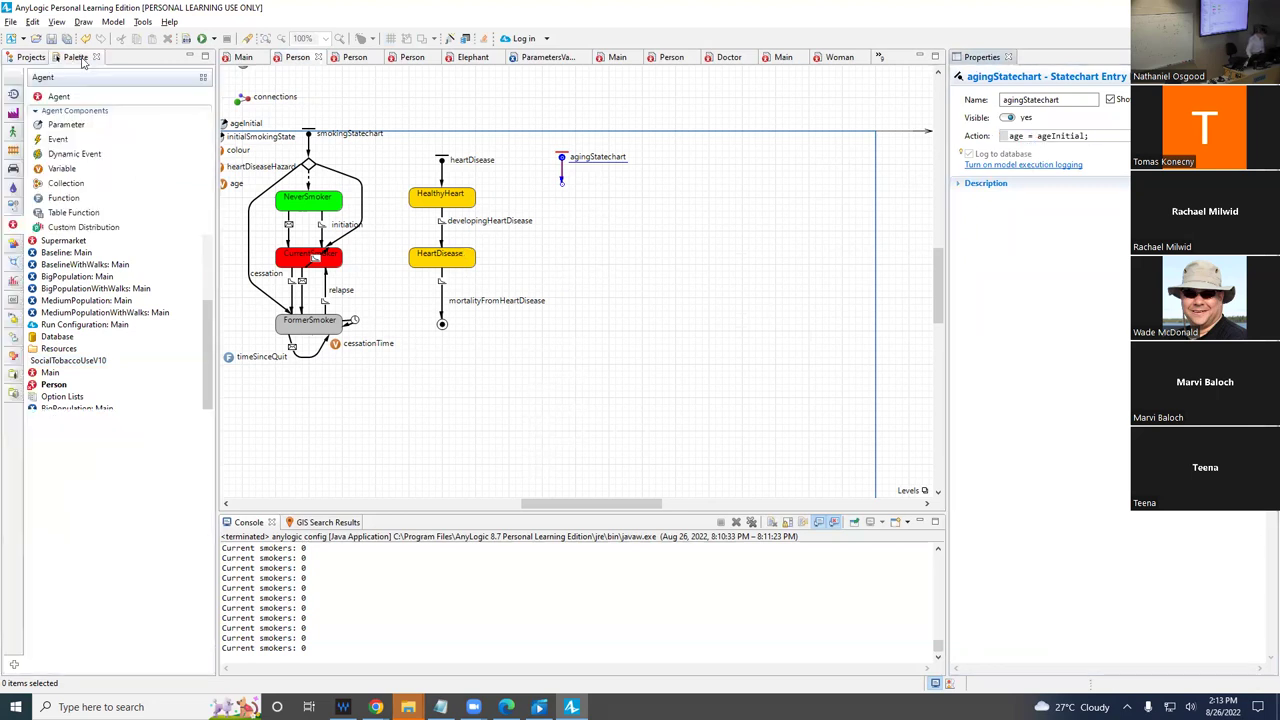
left_click_drag(50, 324, 527, 186)
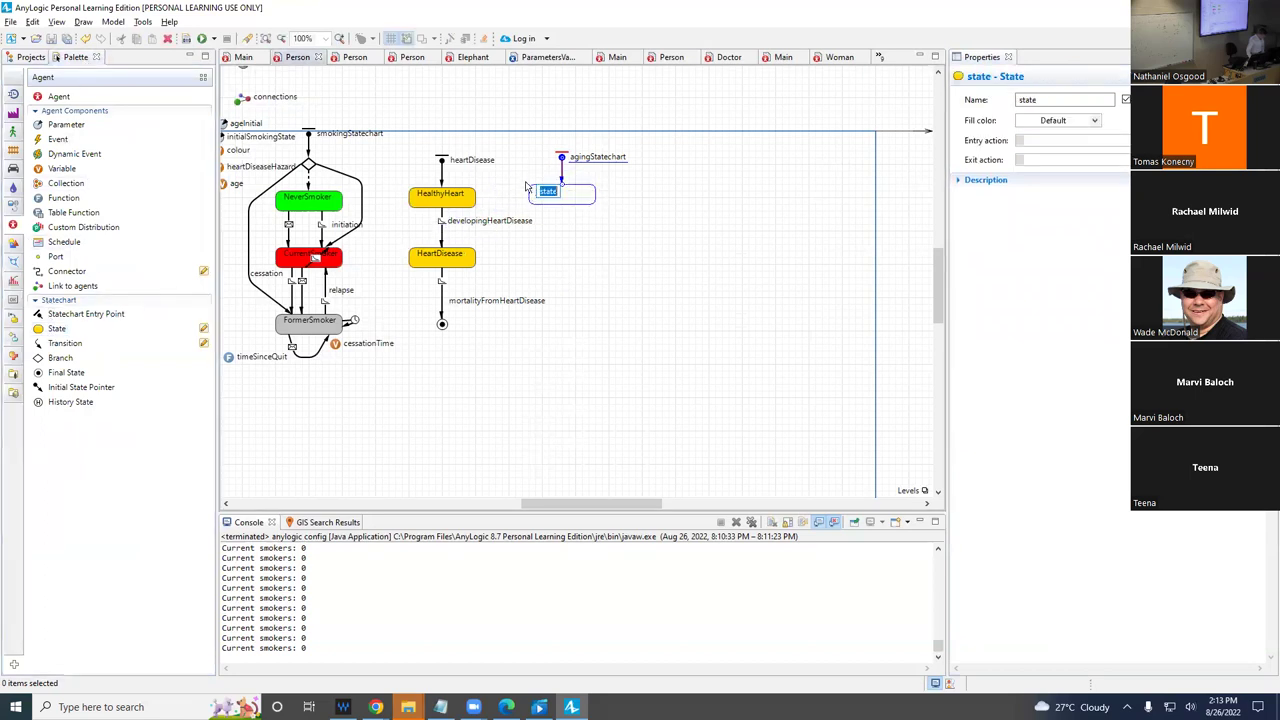
type("living")
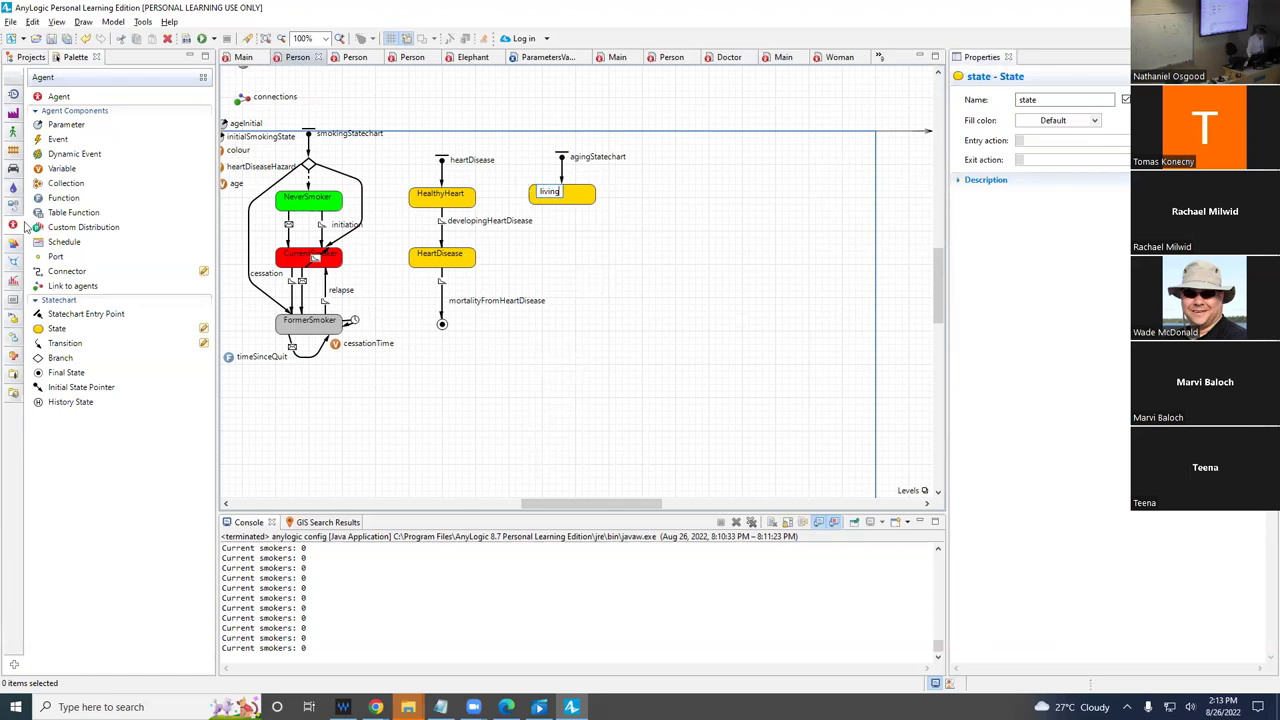
- Add a timeout self-transition to the living state and name it birthdayTransition
left_click_drag(65, 343, 576, 206)
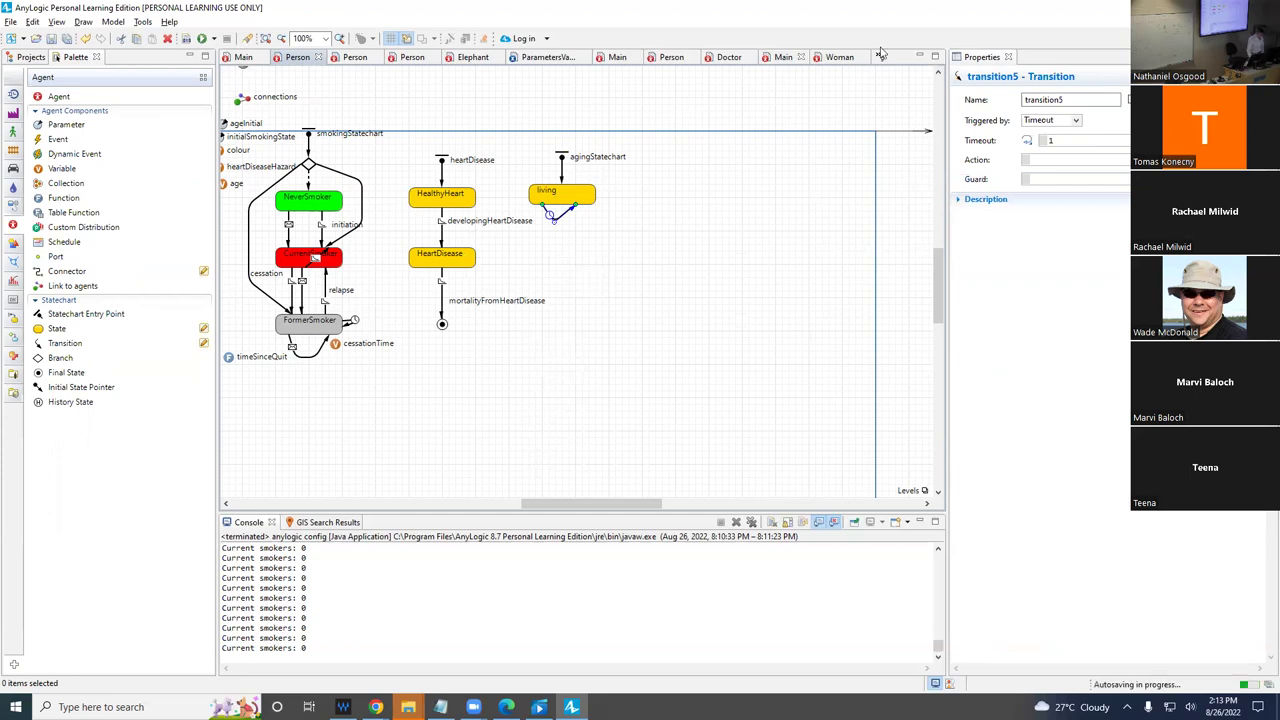
double_click(1058, 99)
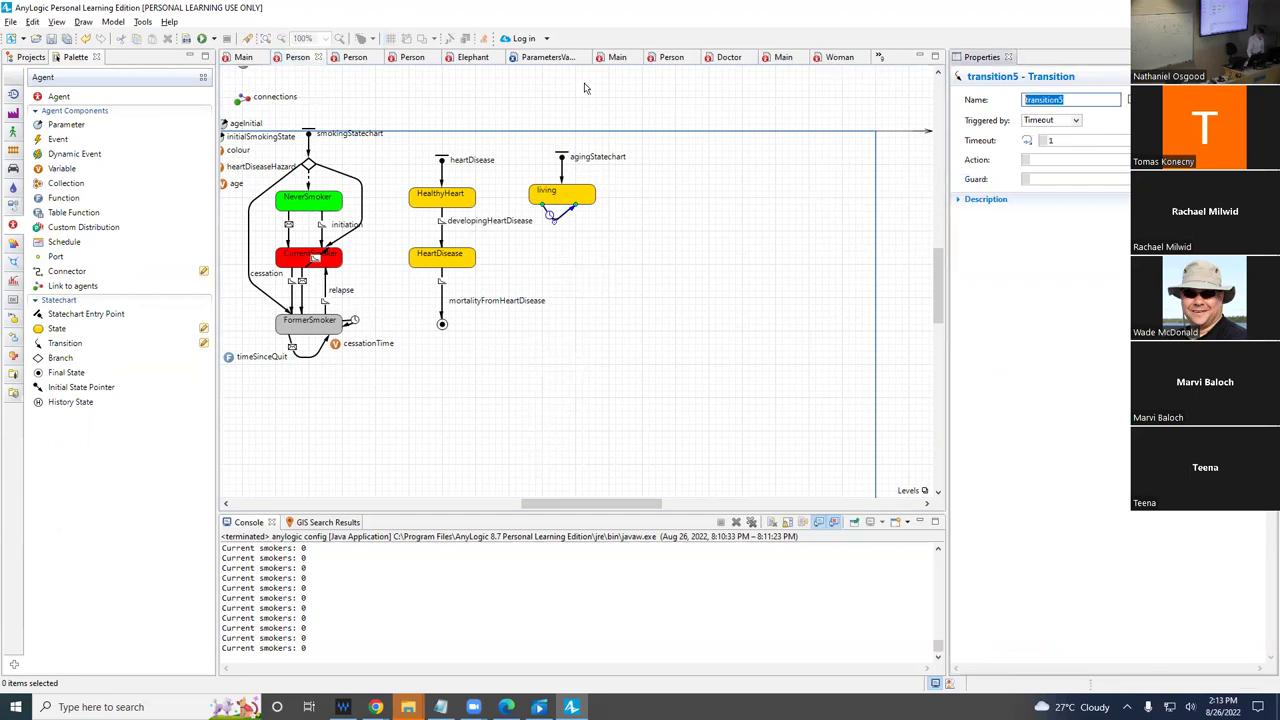
type("birthdayT")
key("Return")
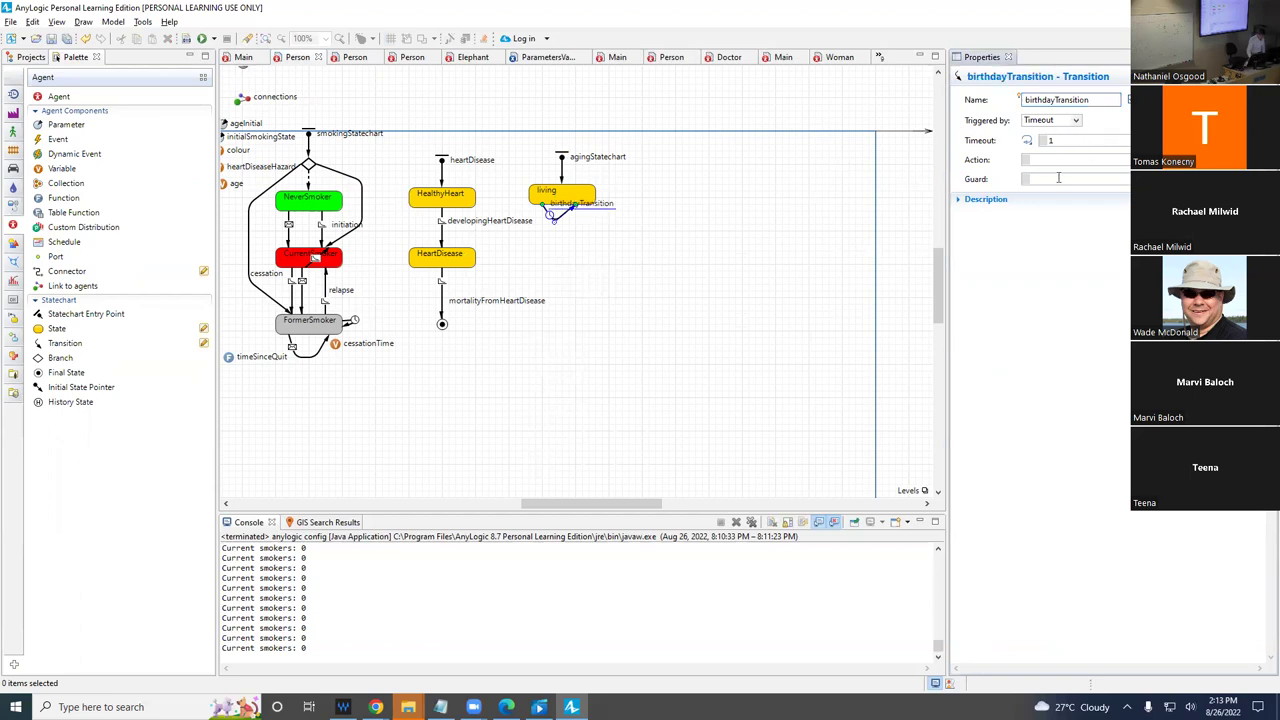
- Set the action of birthdayTransition to "age++;" and save the model
left_click(1053, 160)
key("ctrl+s")
left_click(566, 197)
right_click(566, 197)
left_click(550, 215)
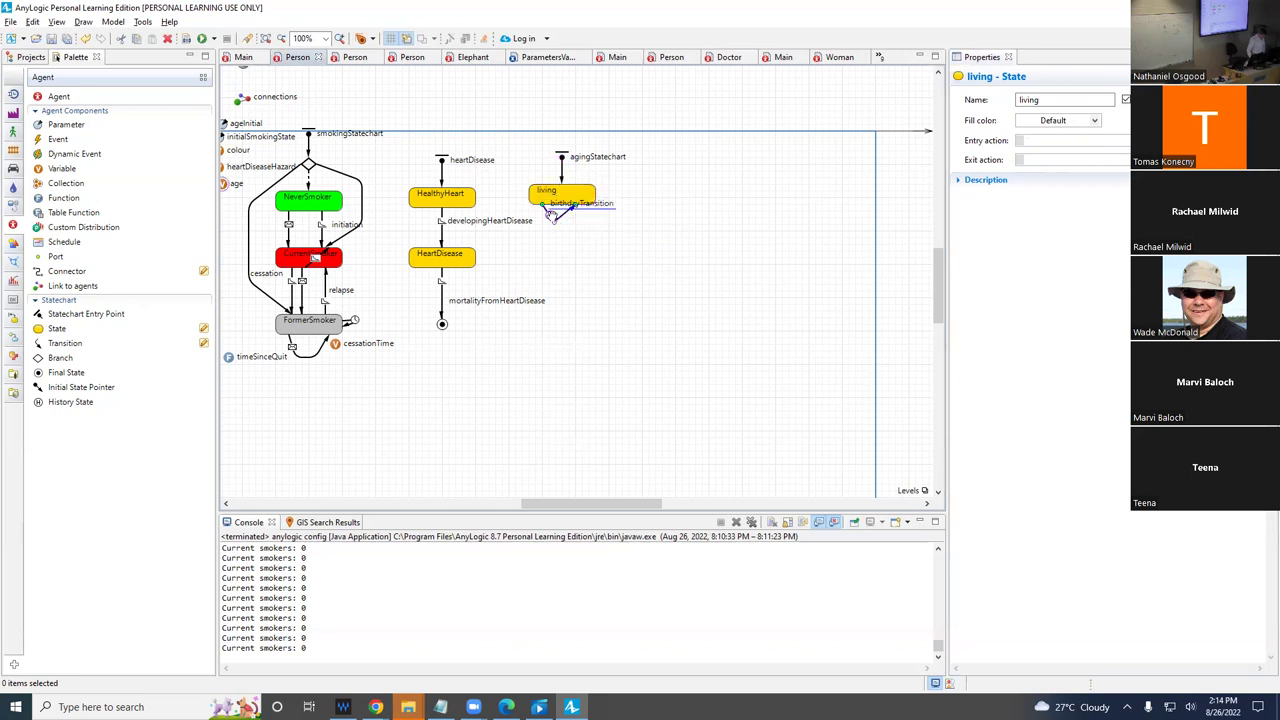
left_click(550, 215)
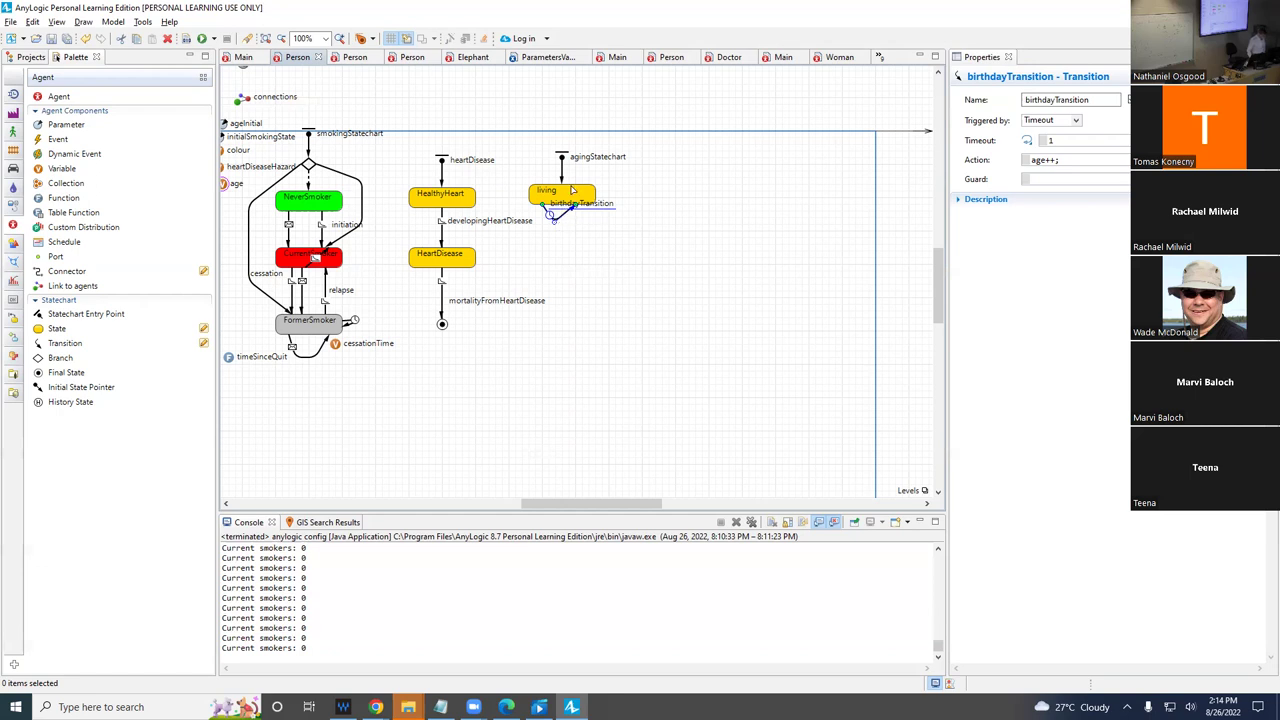
- Run the Simulation experiment of the SocialTobaccoUseV10 model
left_click(25, 60)
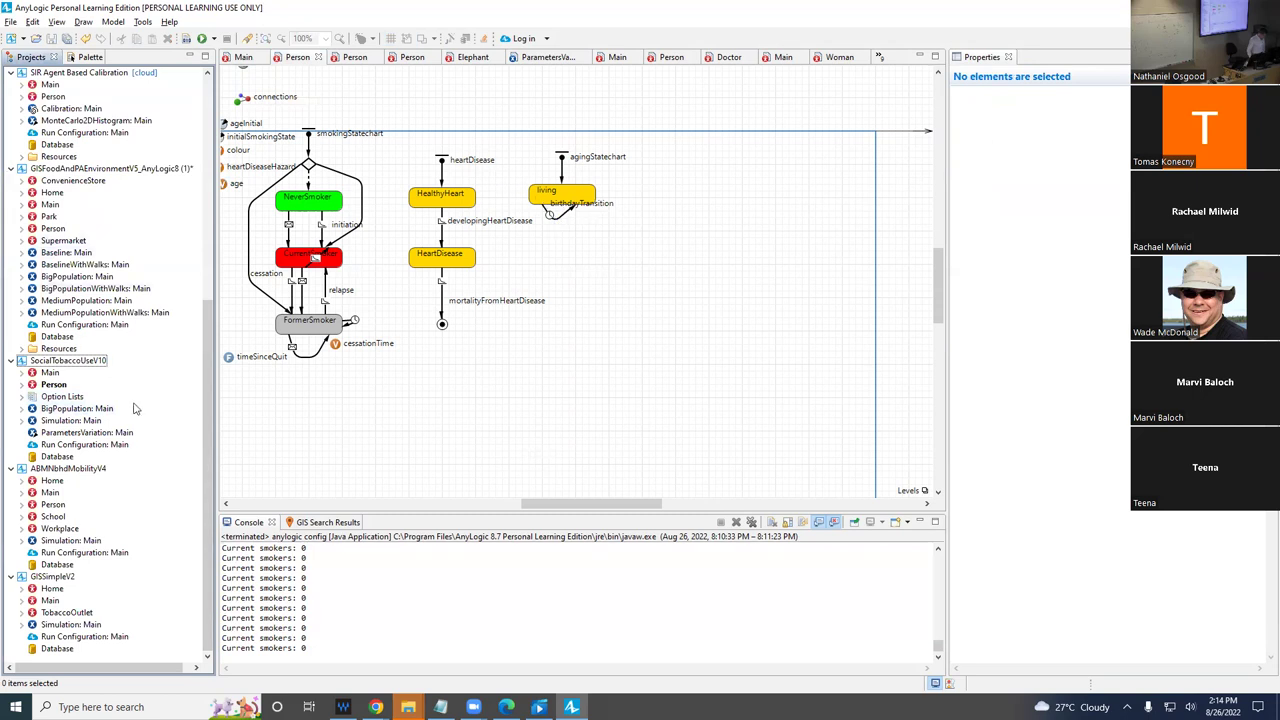
left_click(67, 410)
right_click(64, 411)
left_click(55, 432)
right_click(57, 432)
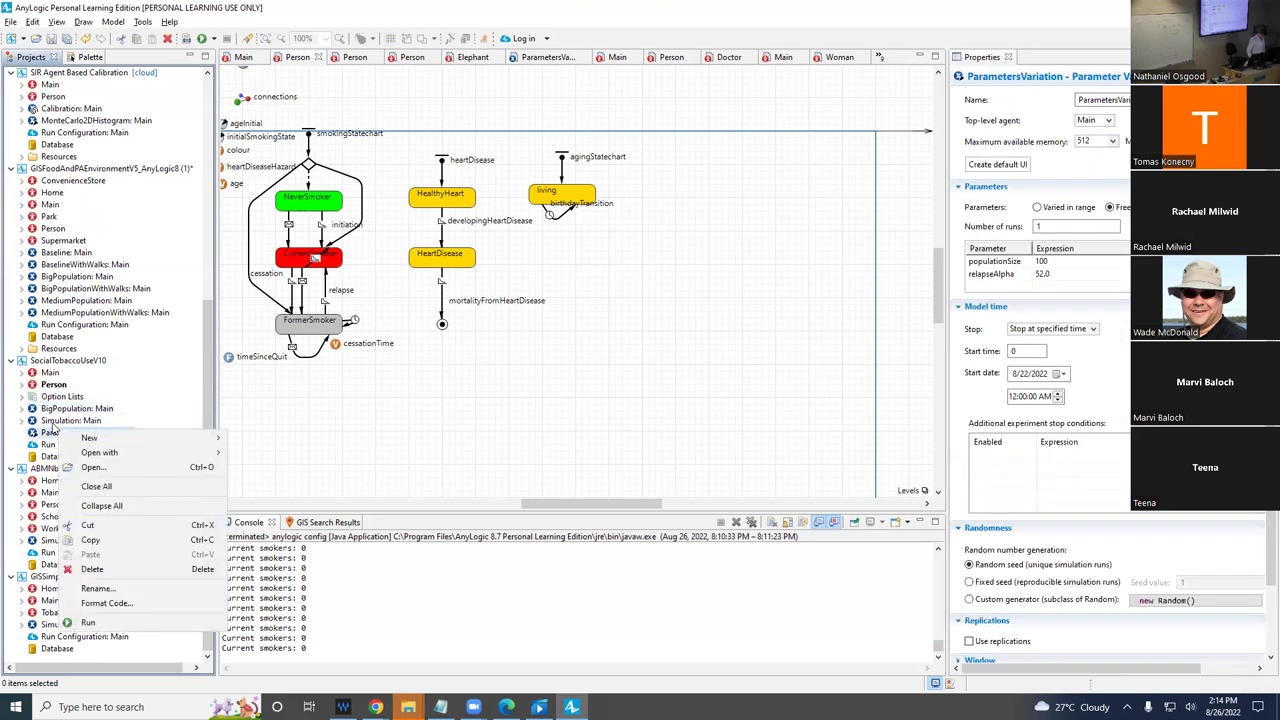
left_click(58, 420)
right_click(52, 422)
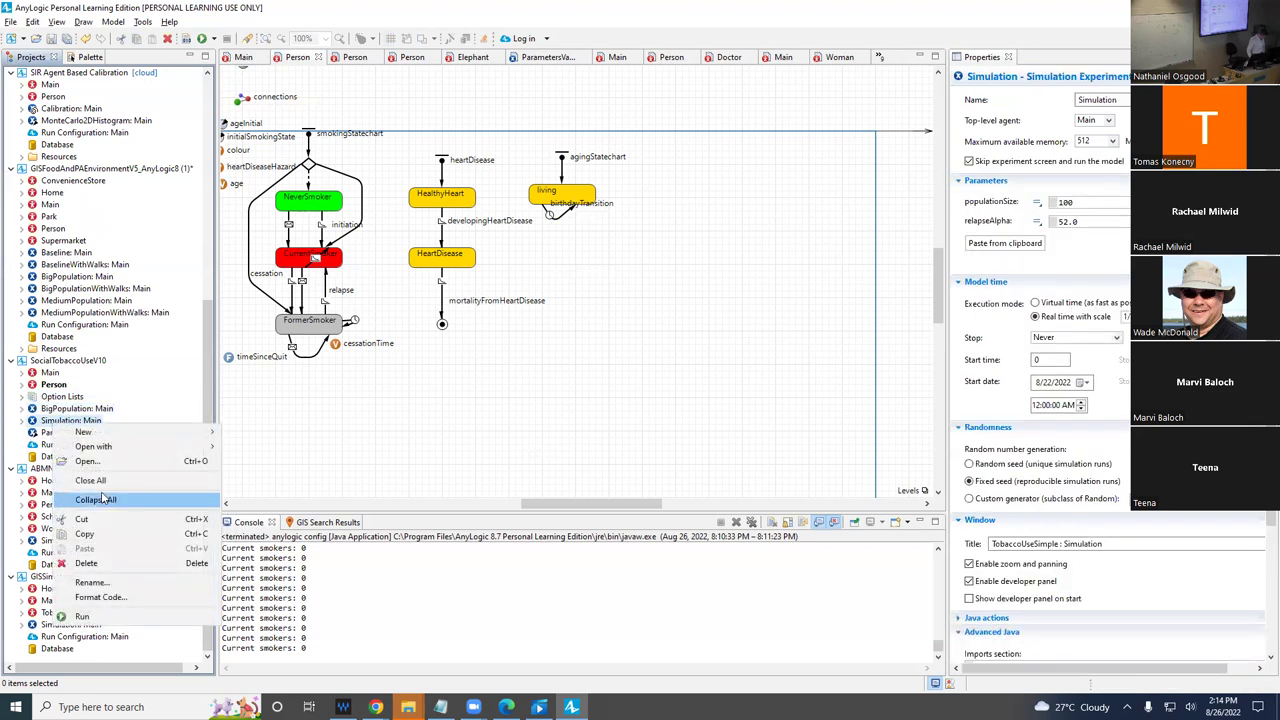
left_click(82, 616)
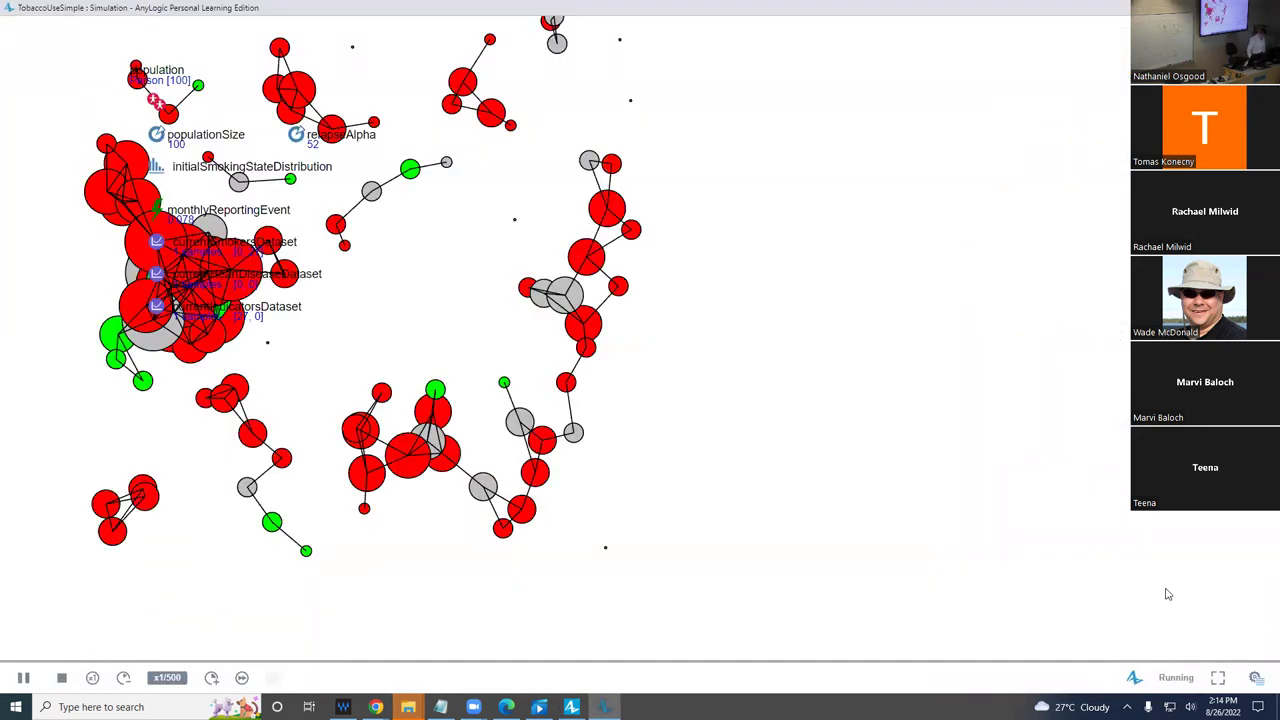
- Show the developer panel of the running simulation and speed the run up to x1/2
left_click(1256, 677)
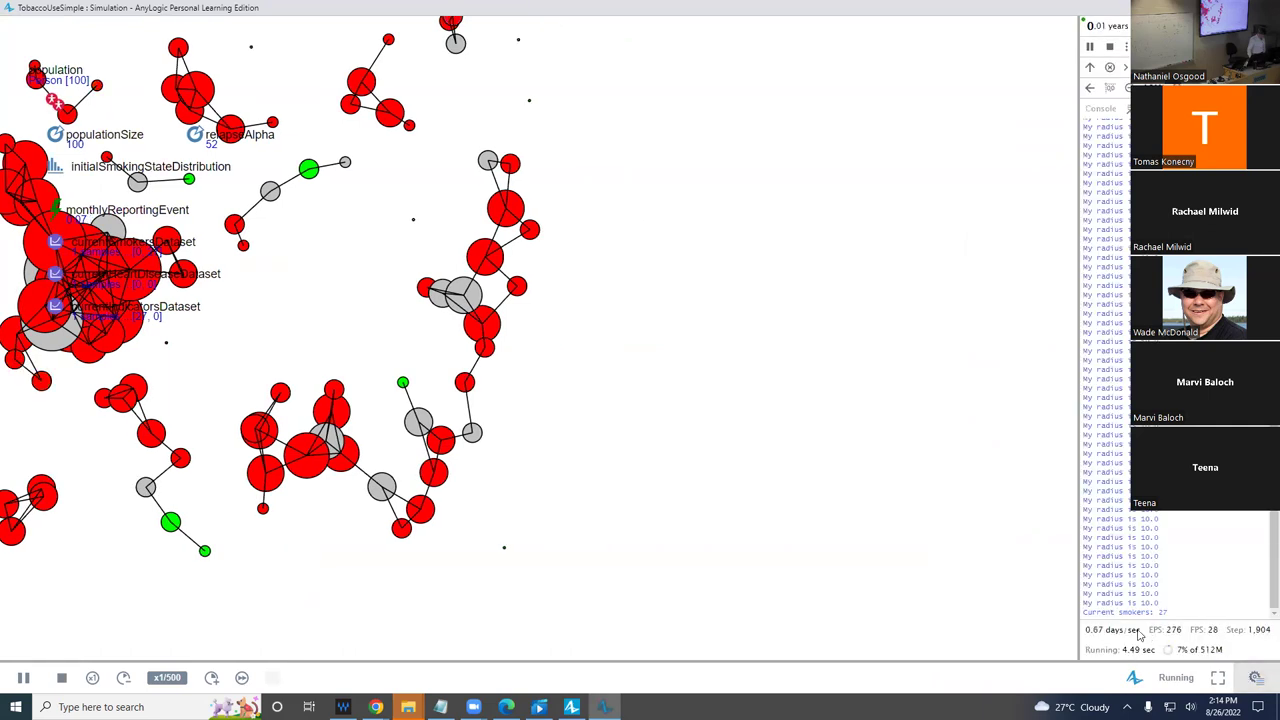
left_click(210, 677)
left_click(210, 677)
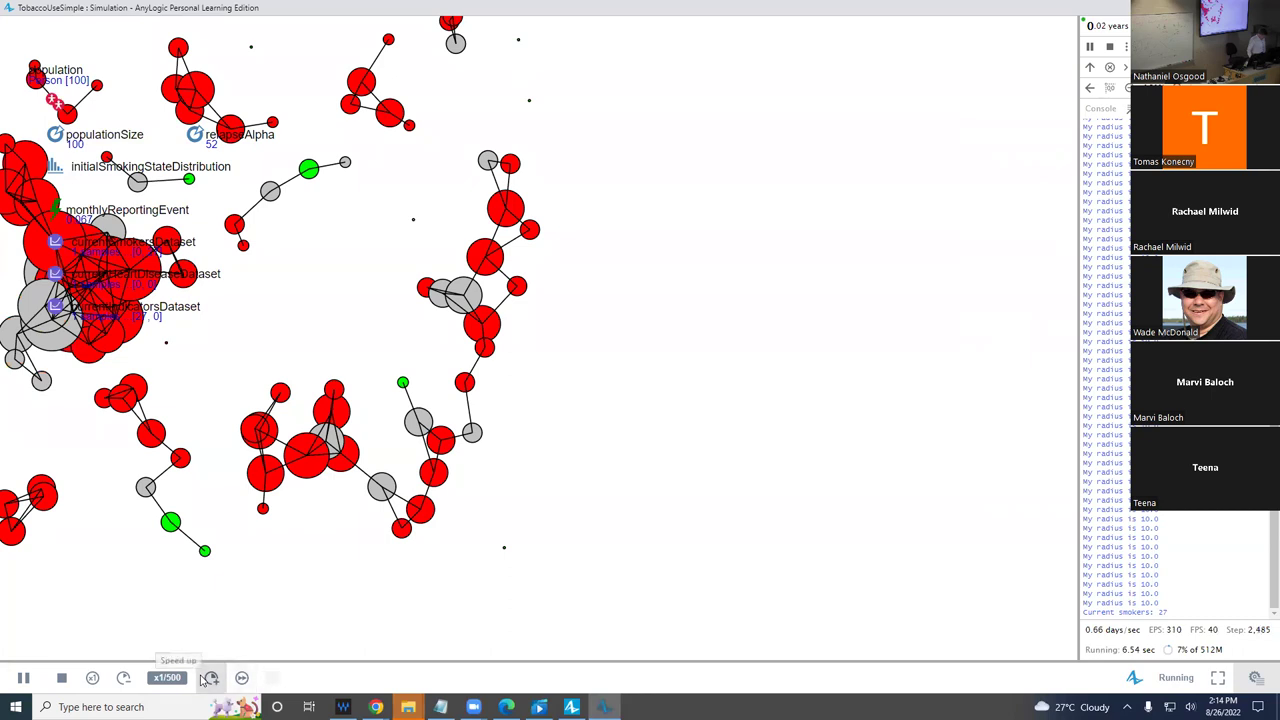
left_click(208, 678)
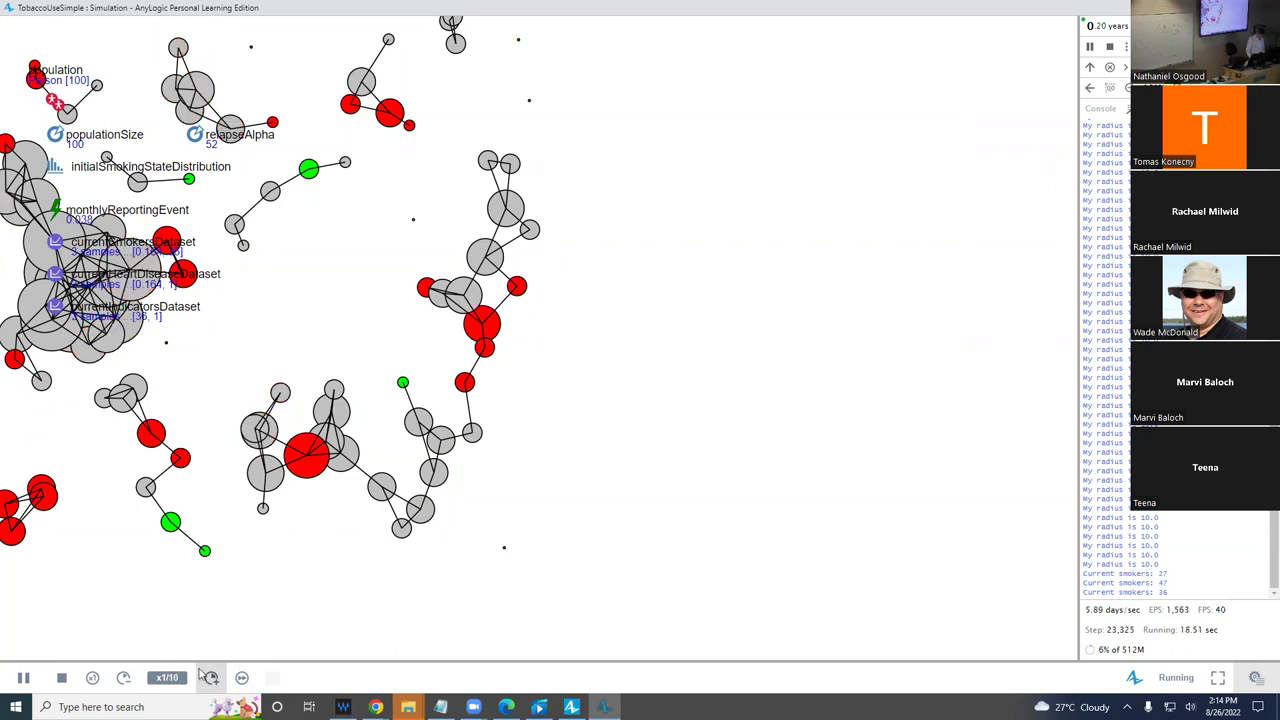
left_click(208, 677)
left_click(208, 677)
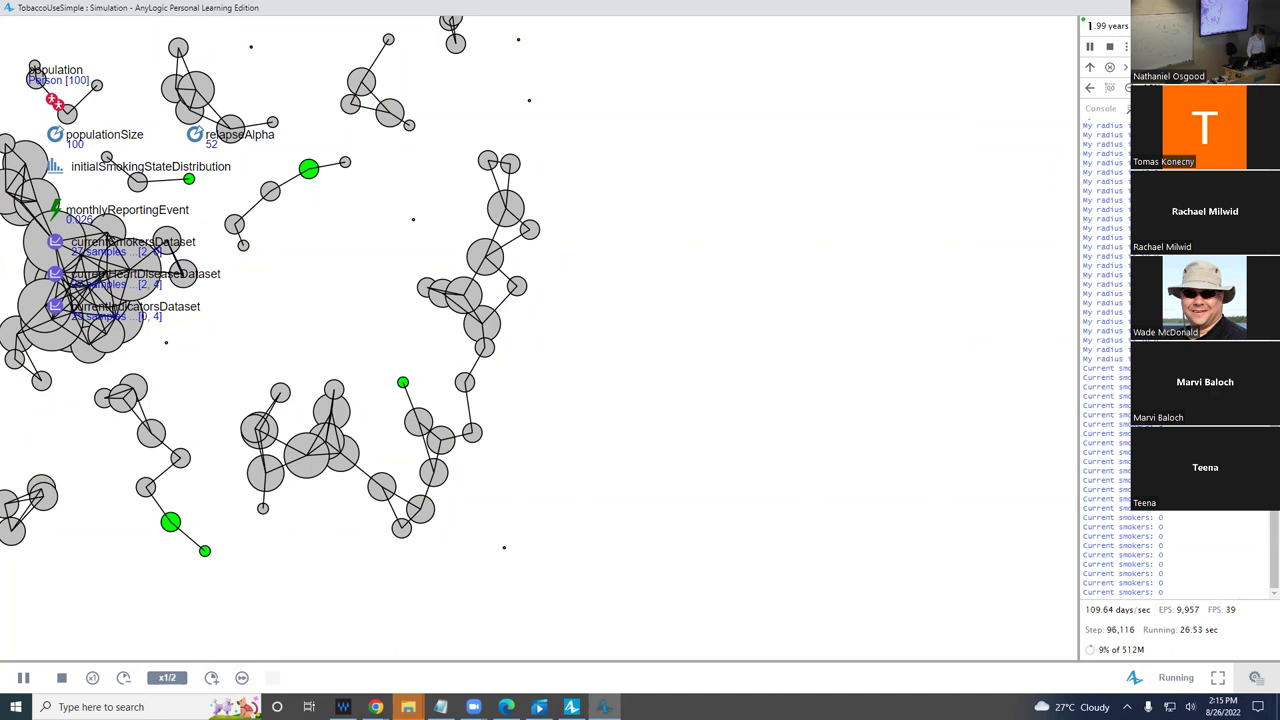
- Inspect one person's age and aging statechart in the run, pause the simulation and close its window
left_click(393, 145)
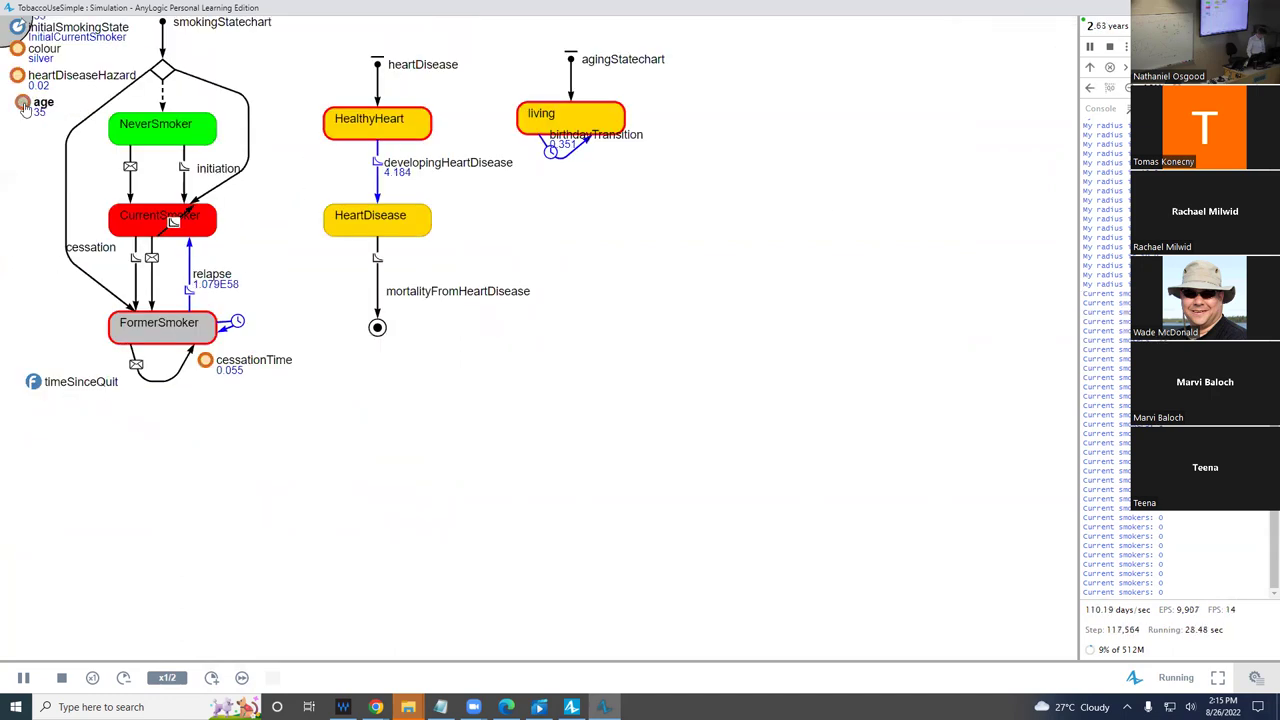
left_click_drag(47, 92, 42, 143)
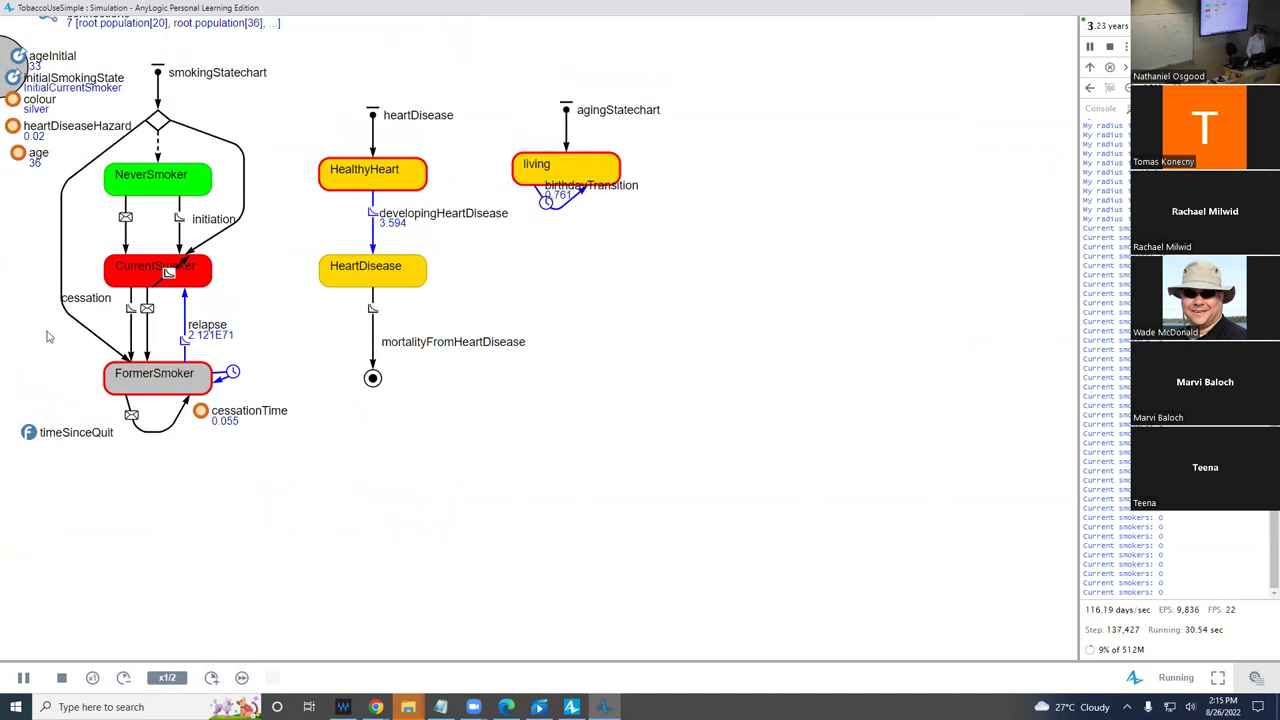
left_click(23, 677)
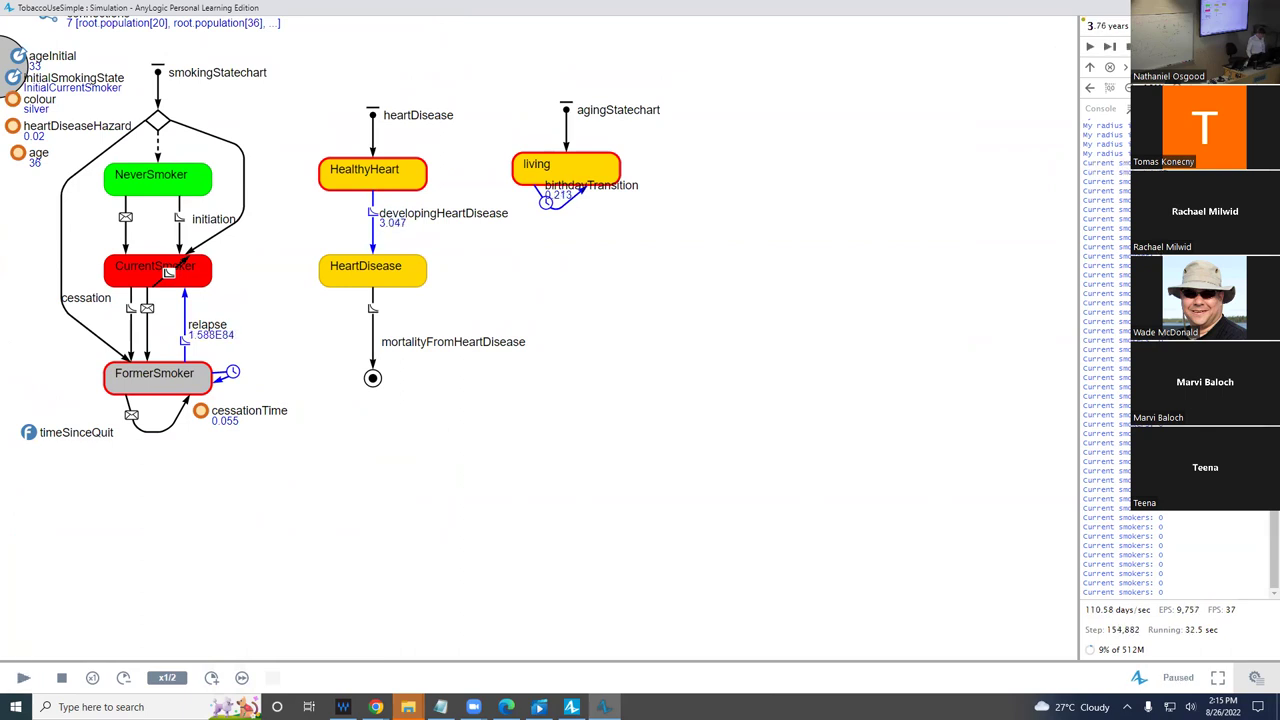
key("alt+F4")
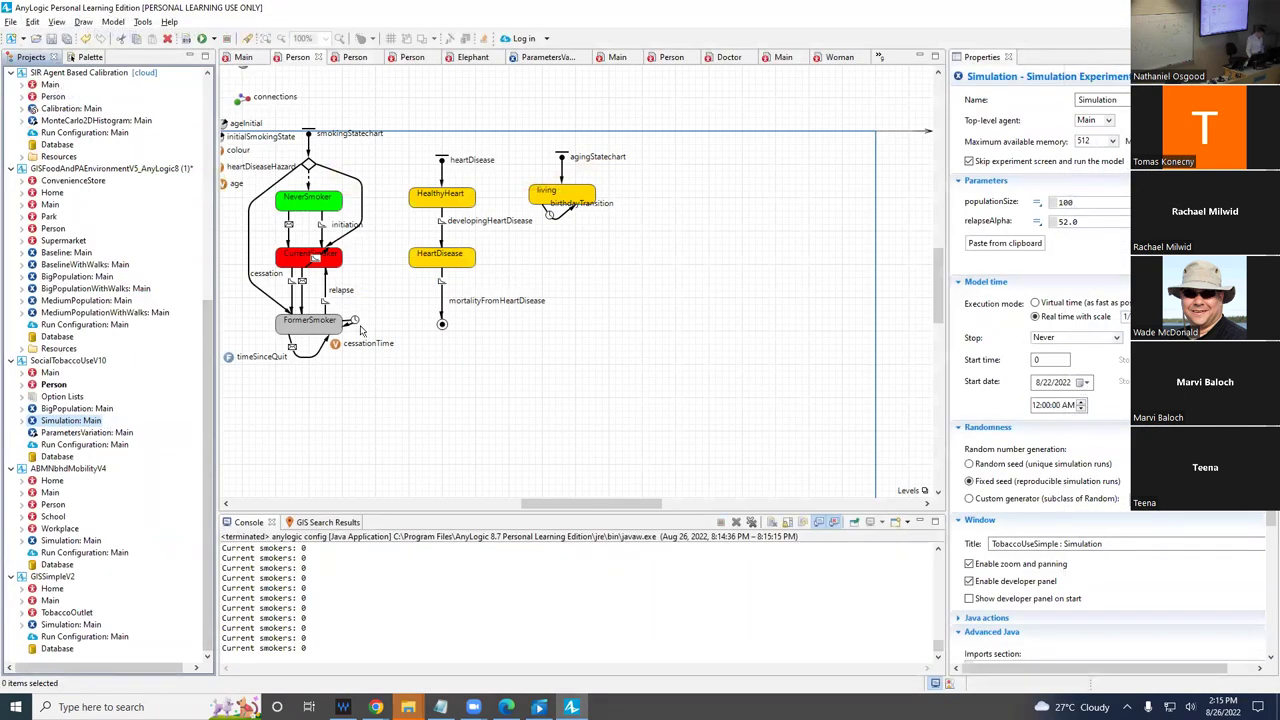
left_click(352, 325)
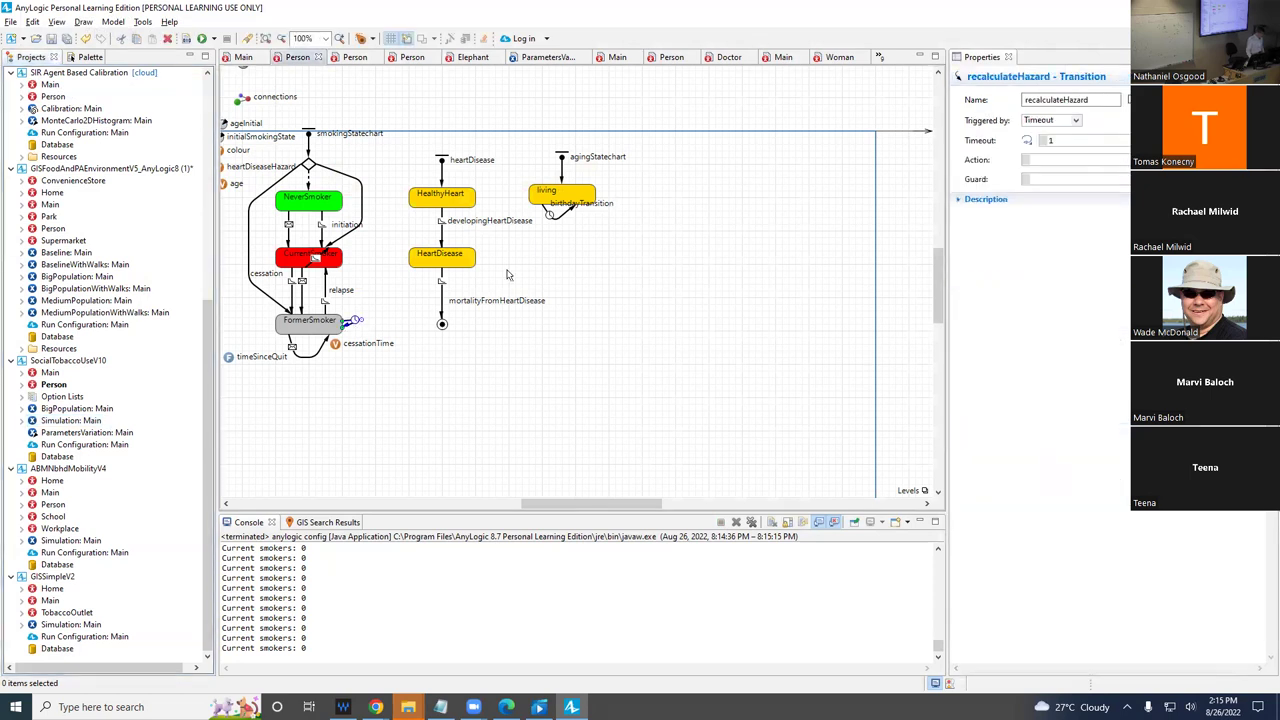
left_click(548, 214)
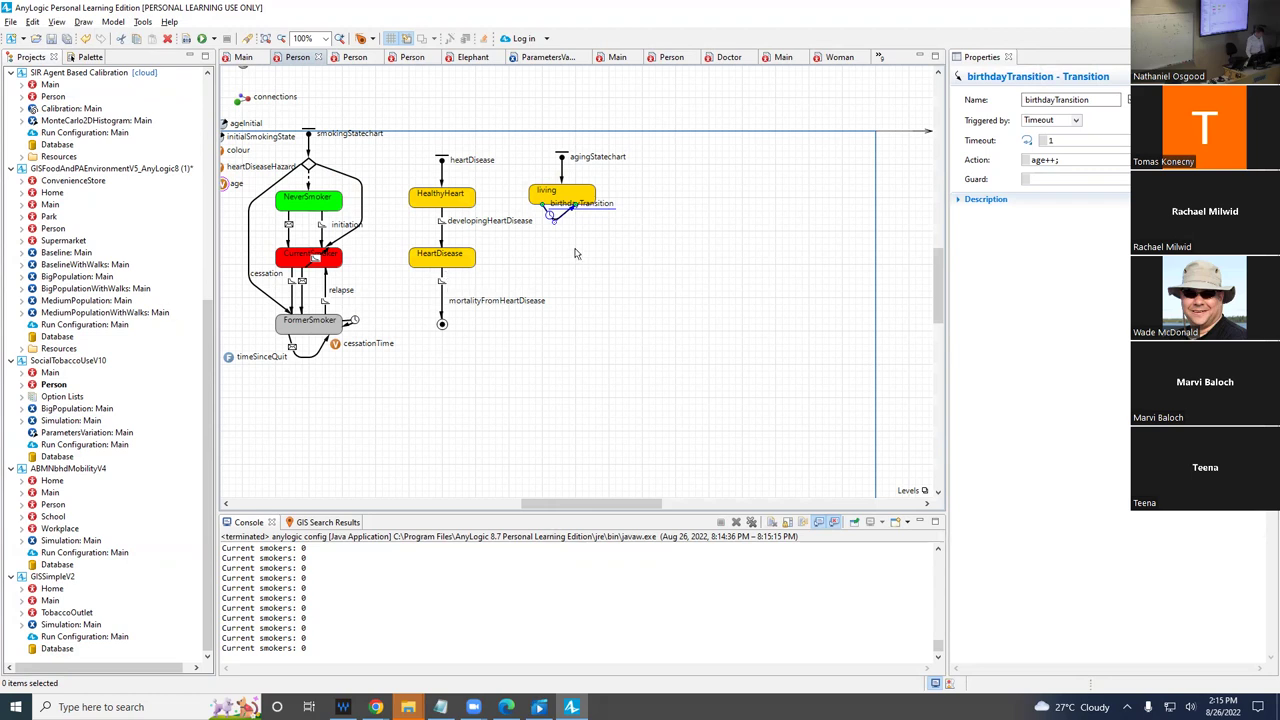
left_click(80, 57)
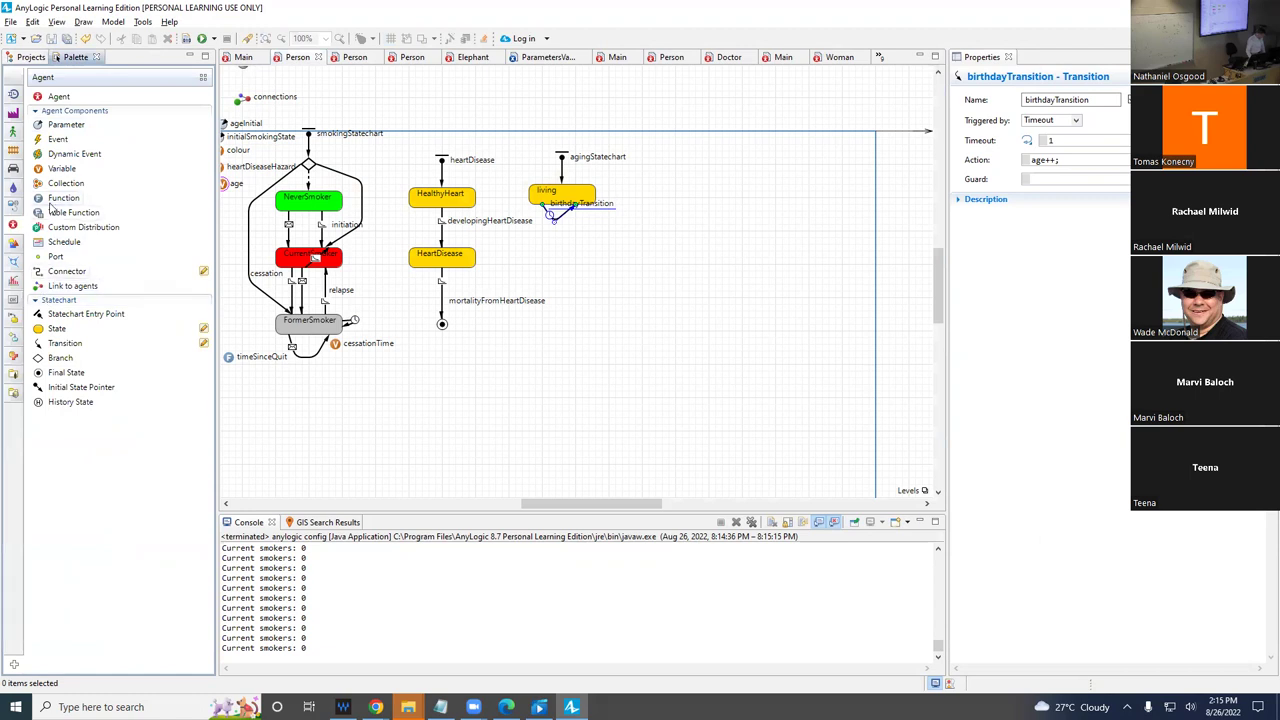
left_click_drag(57, 140, 268, 400)
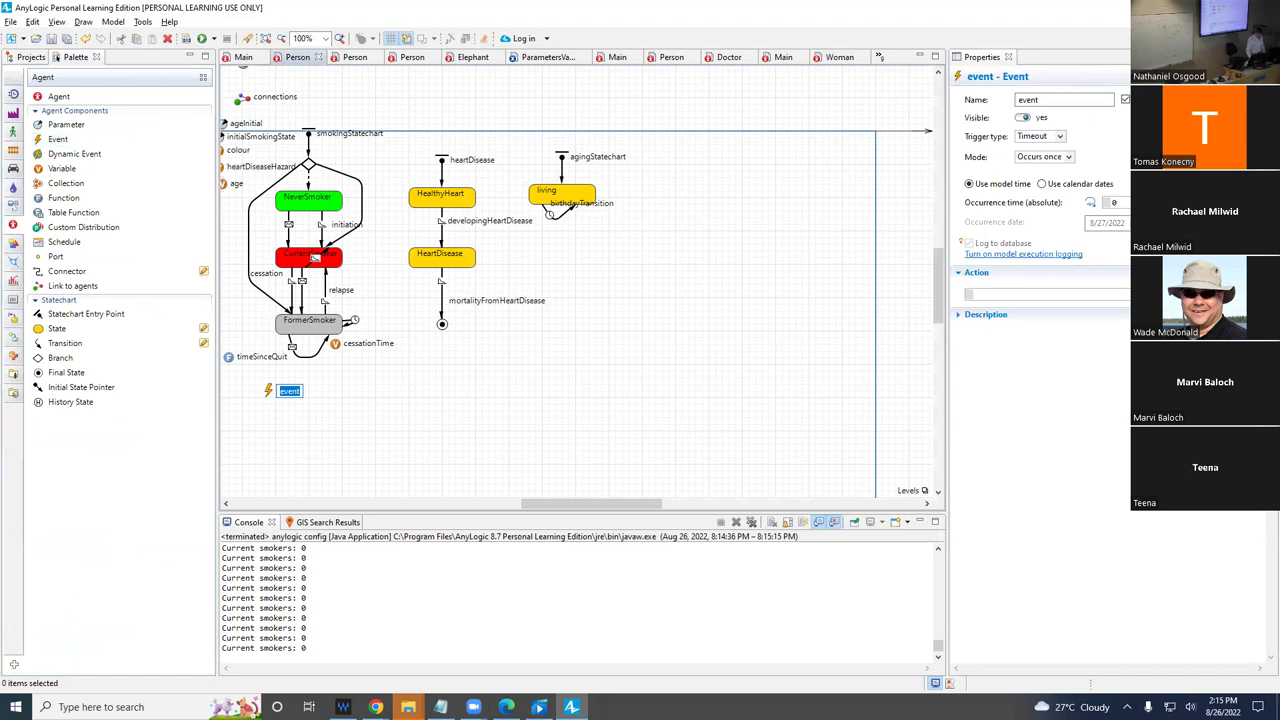
left_click(1018, 99)
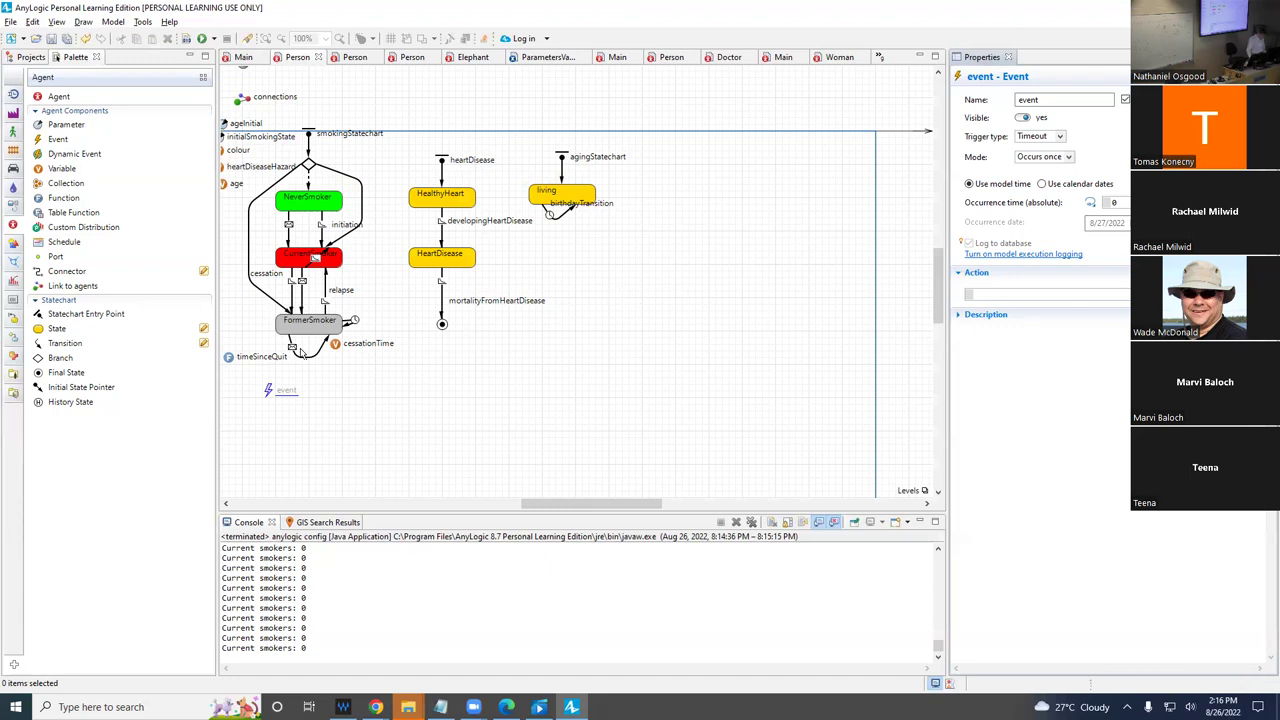
key("Delete")
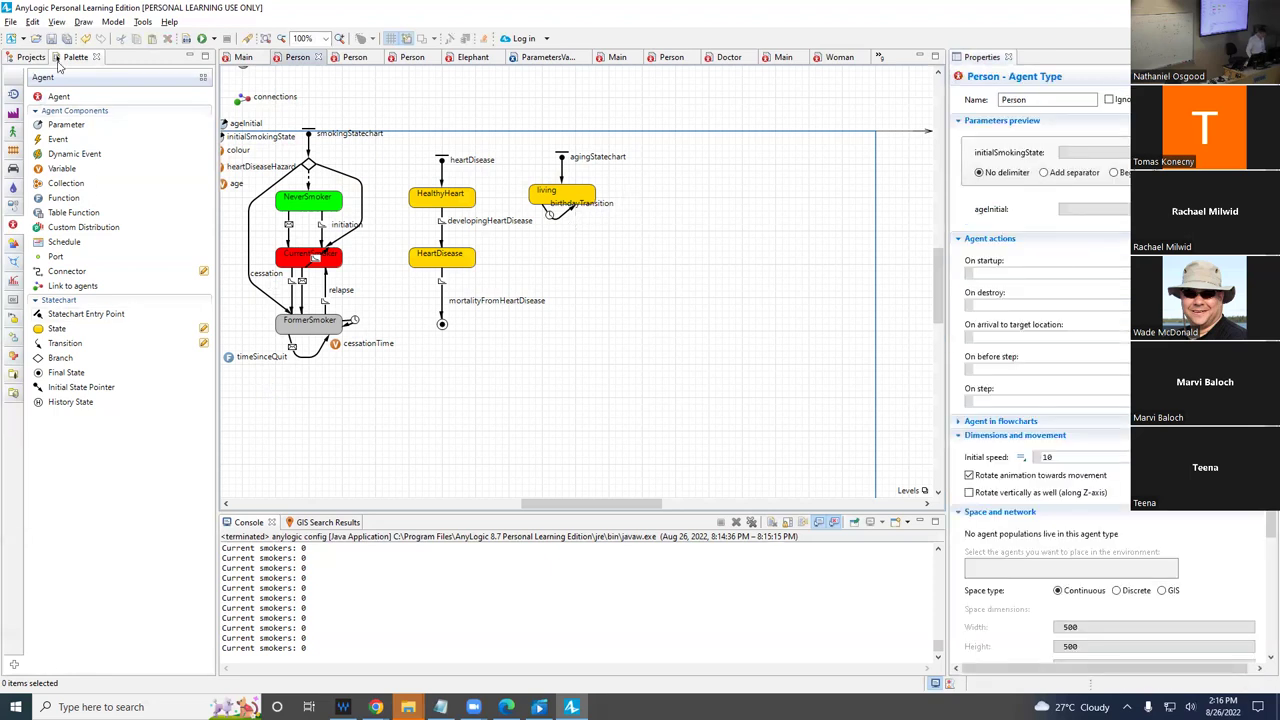
- Save the model as a new version named SocialTobaccoUseV11
left_click(12, 22)
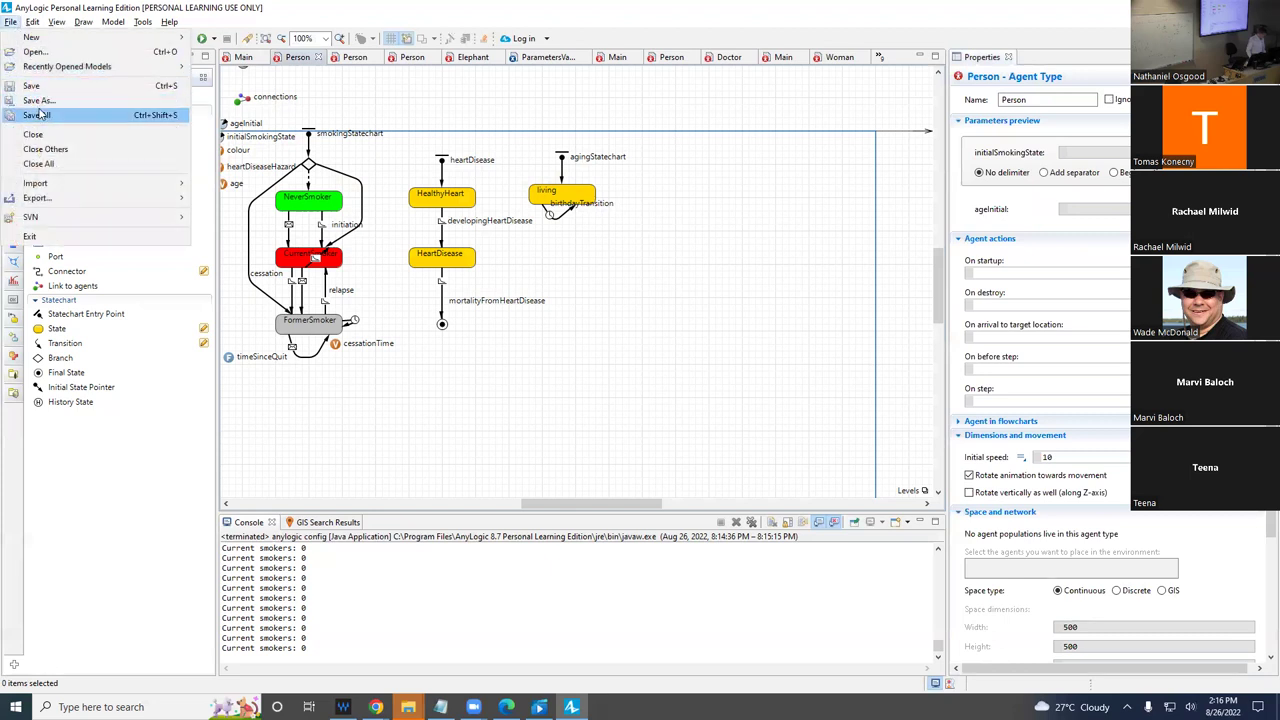
left_click(40, 103)
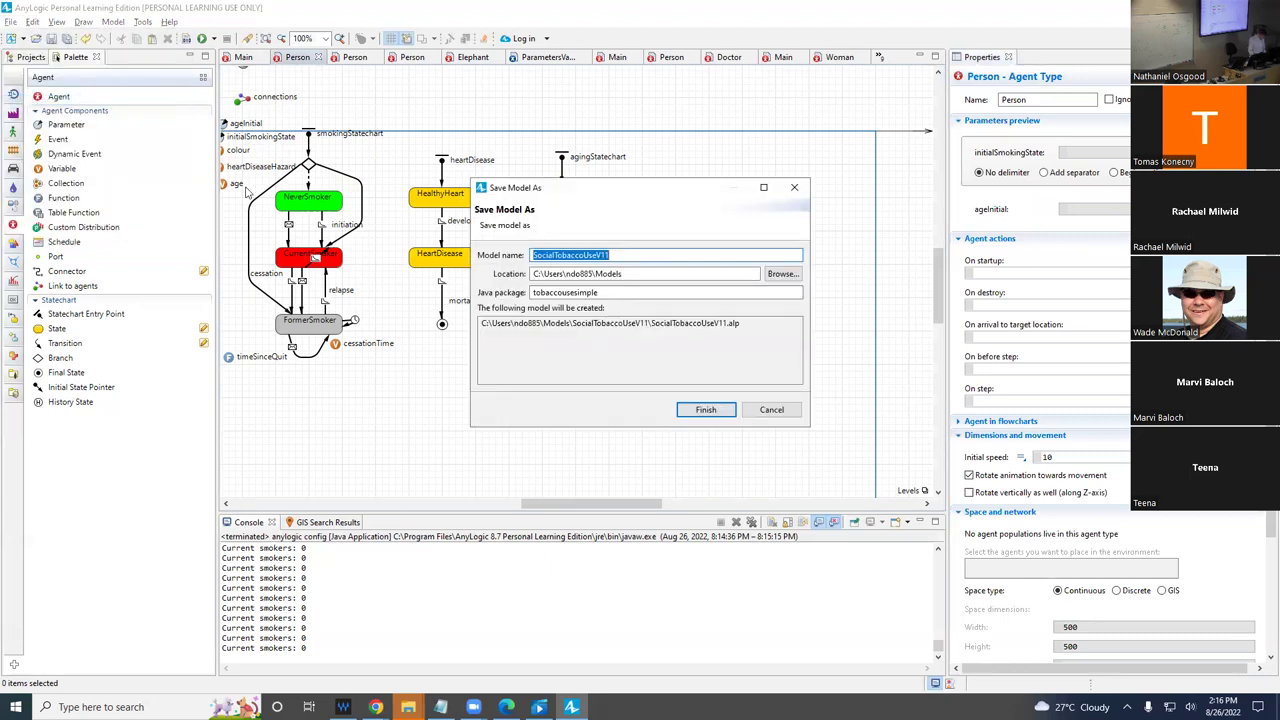
key("Return")
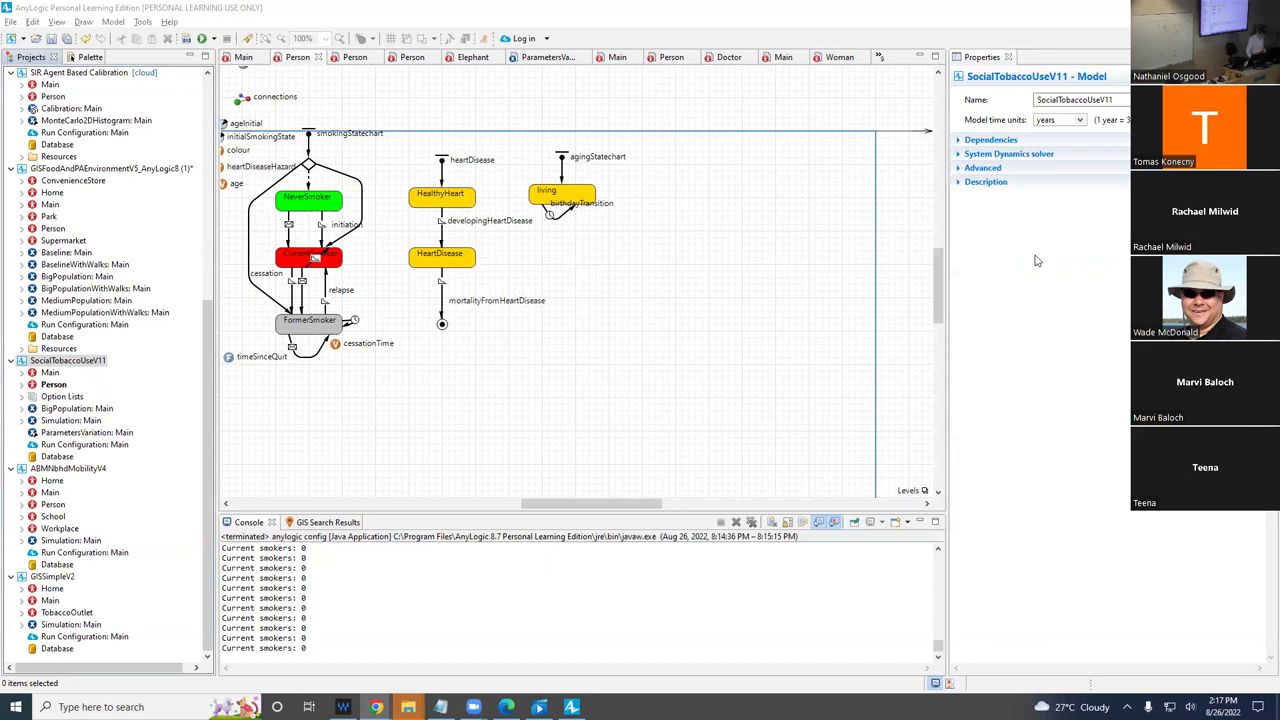
- Examine the properties of the agingStatechart entry point, the living state and birthdayTransition
left_click(562, 172)
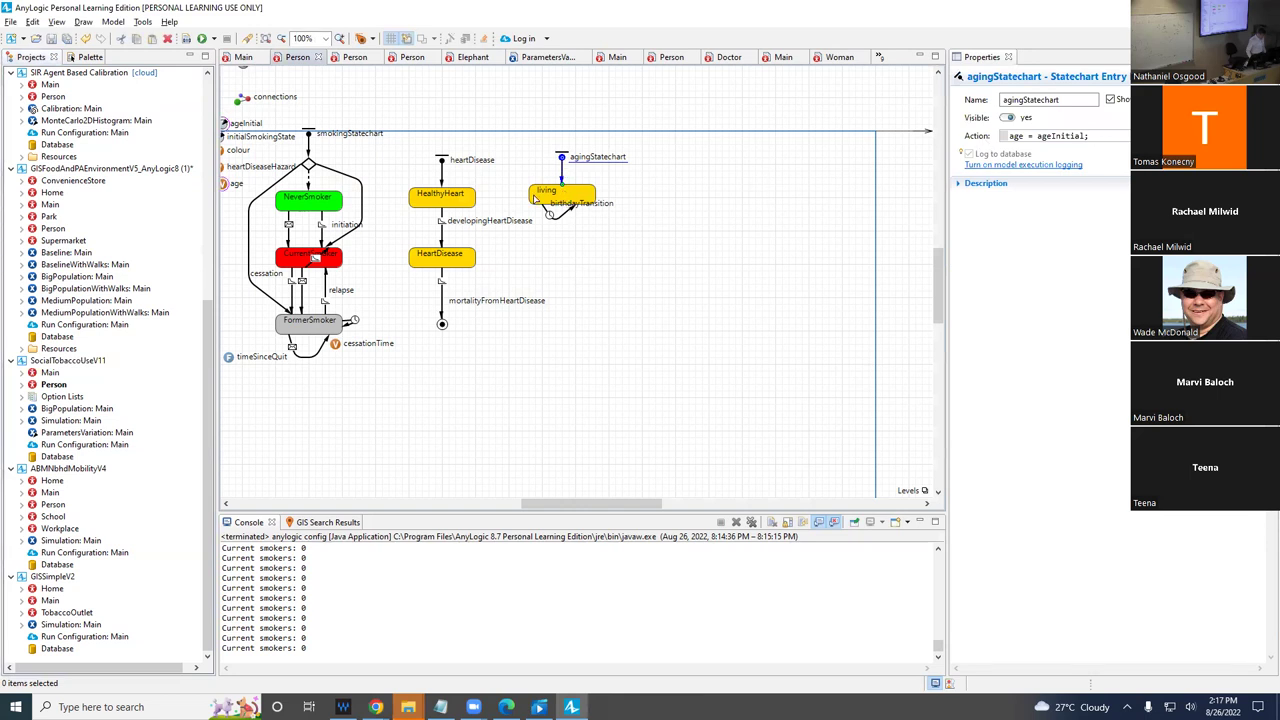
left_click(560, 197)
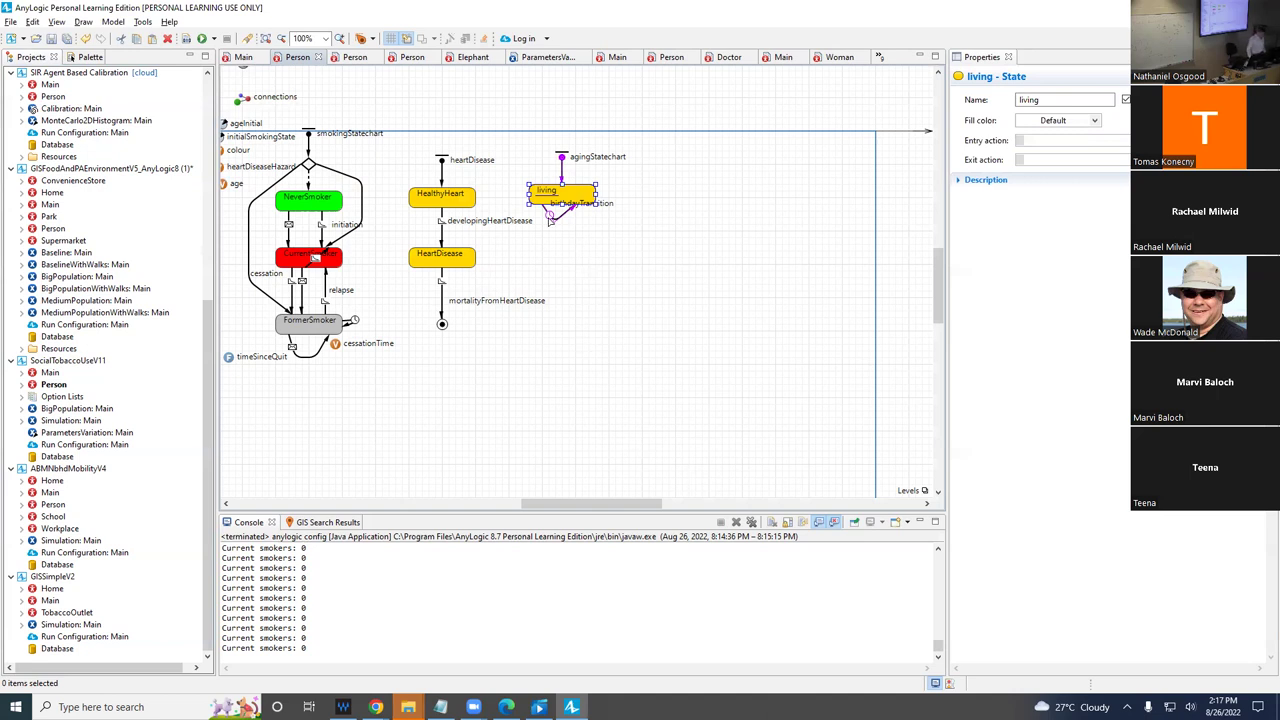
left_click(550, 219)
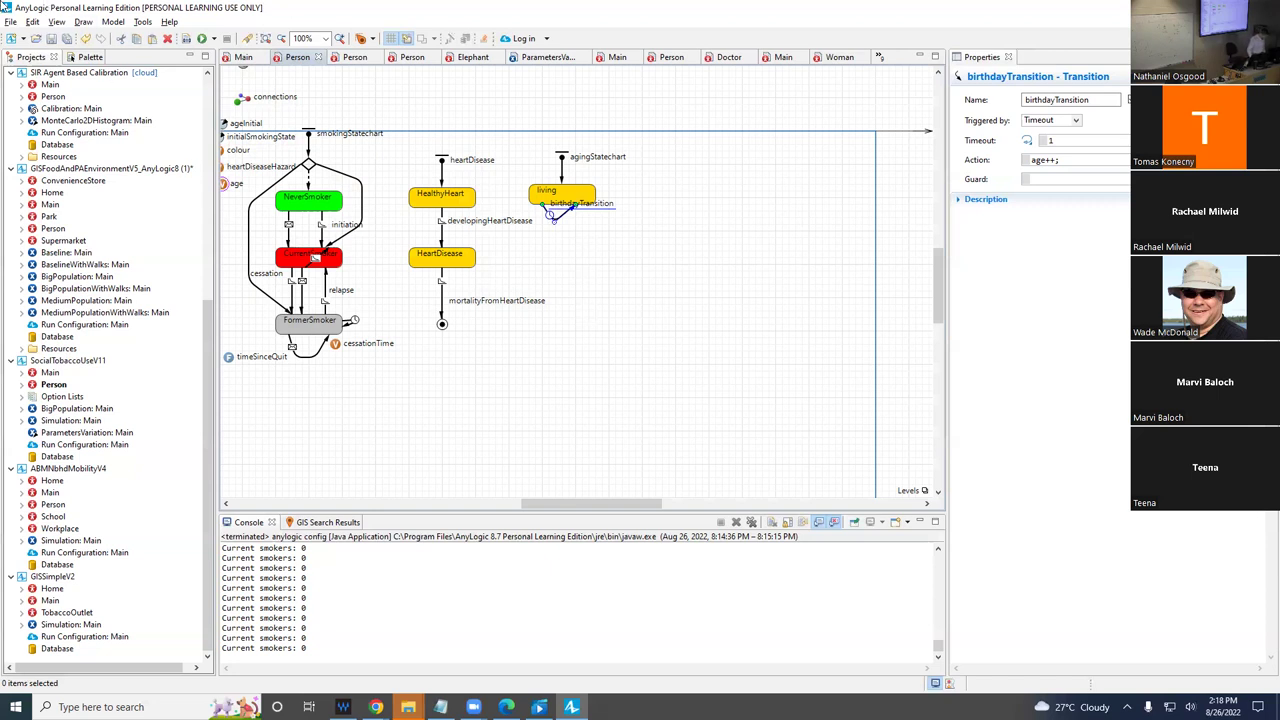
- Save the model as a new version named SocialTobaccoUseV12
left_click(10, 22)
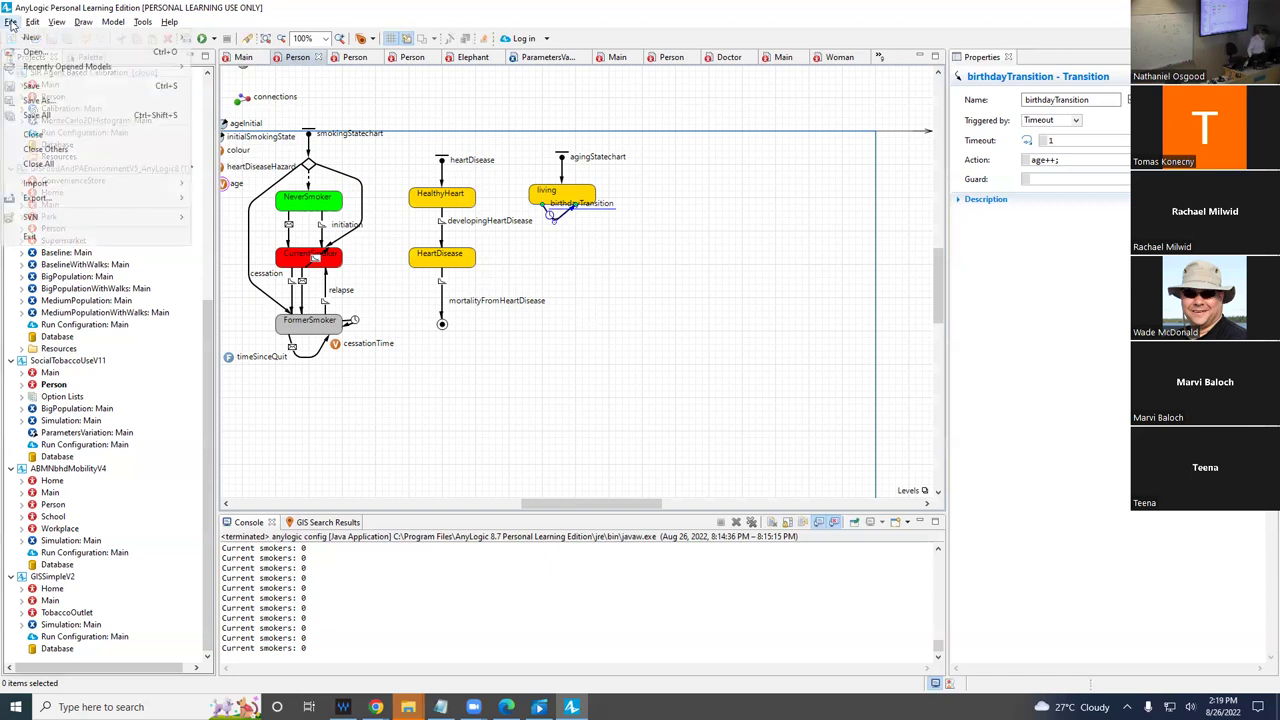
left_click(38, 101)
key("Return")
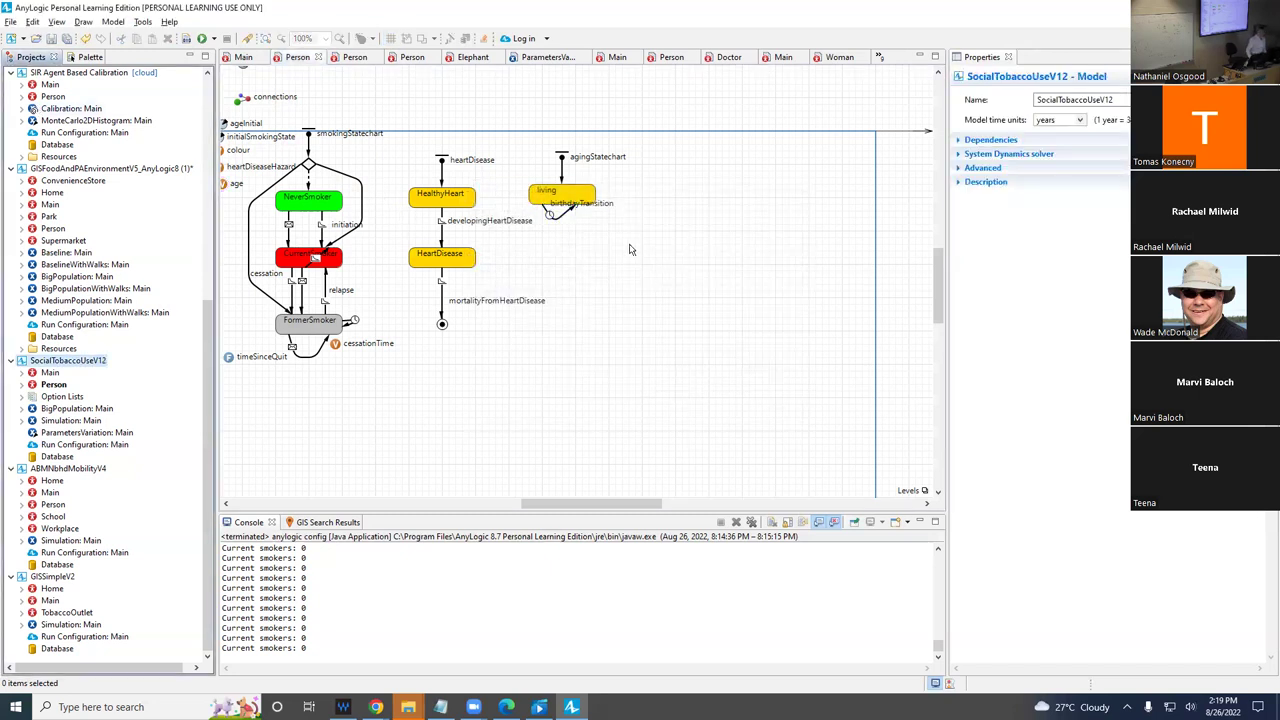
- Delete the whole agingStatechart and the ageInitial parameter from the Person agent
left_click_drag(516, 137, 661, 245)
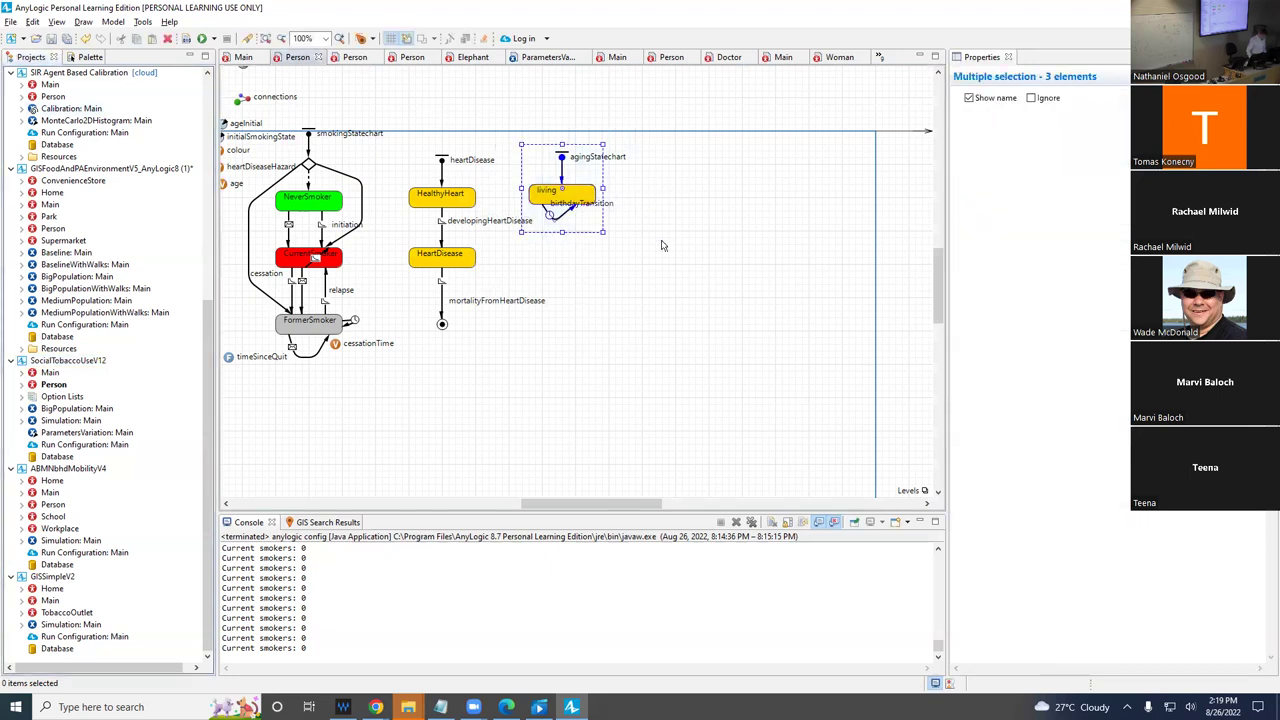
key("Delete")
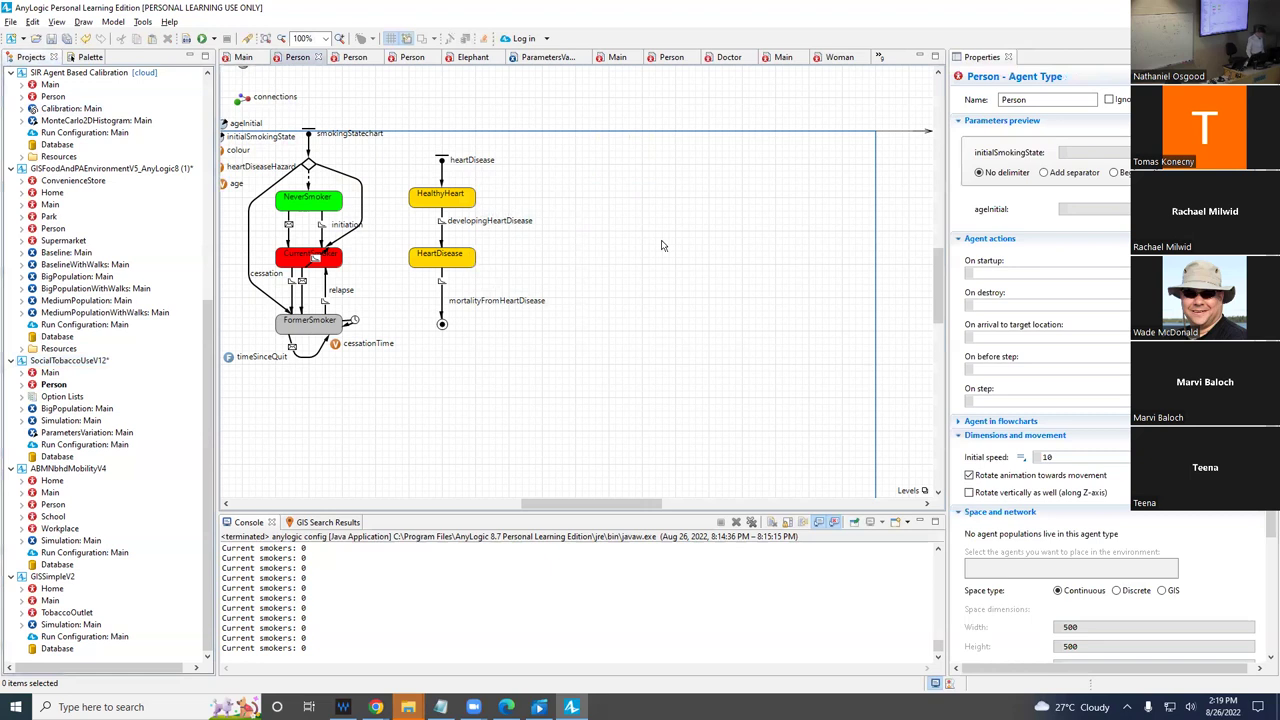
left_click_drag(582, 505, 527, 506)
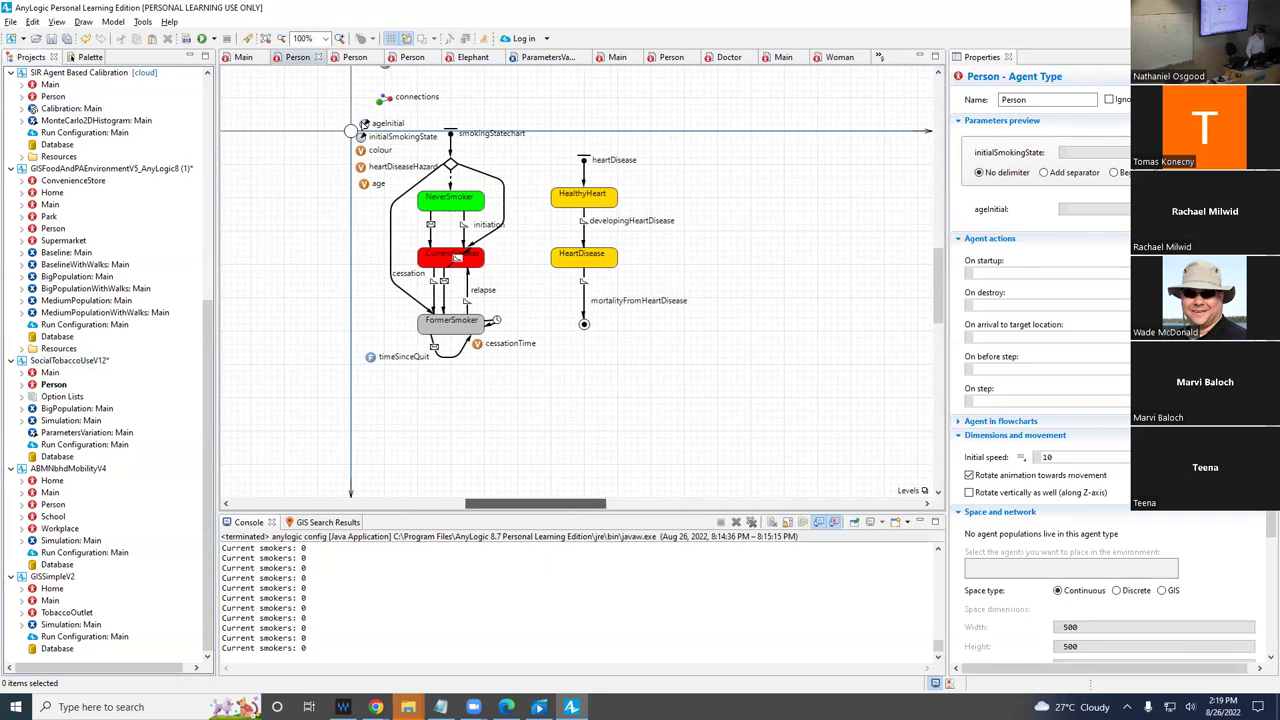
left_click(363, 123)
key("Delete")
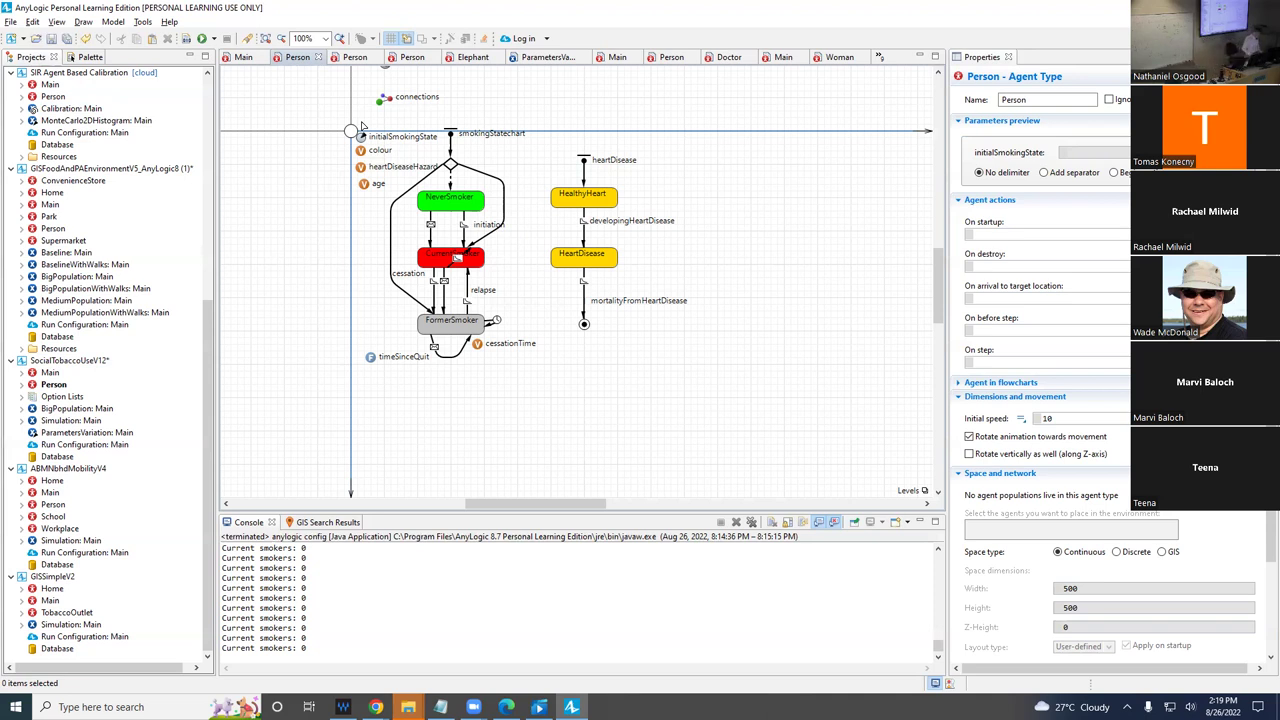
- Add a double parameter named birthTime to Person, above initialSmokingState
left_click(84, 57)
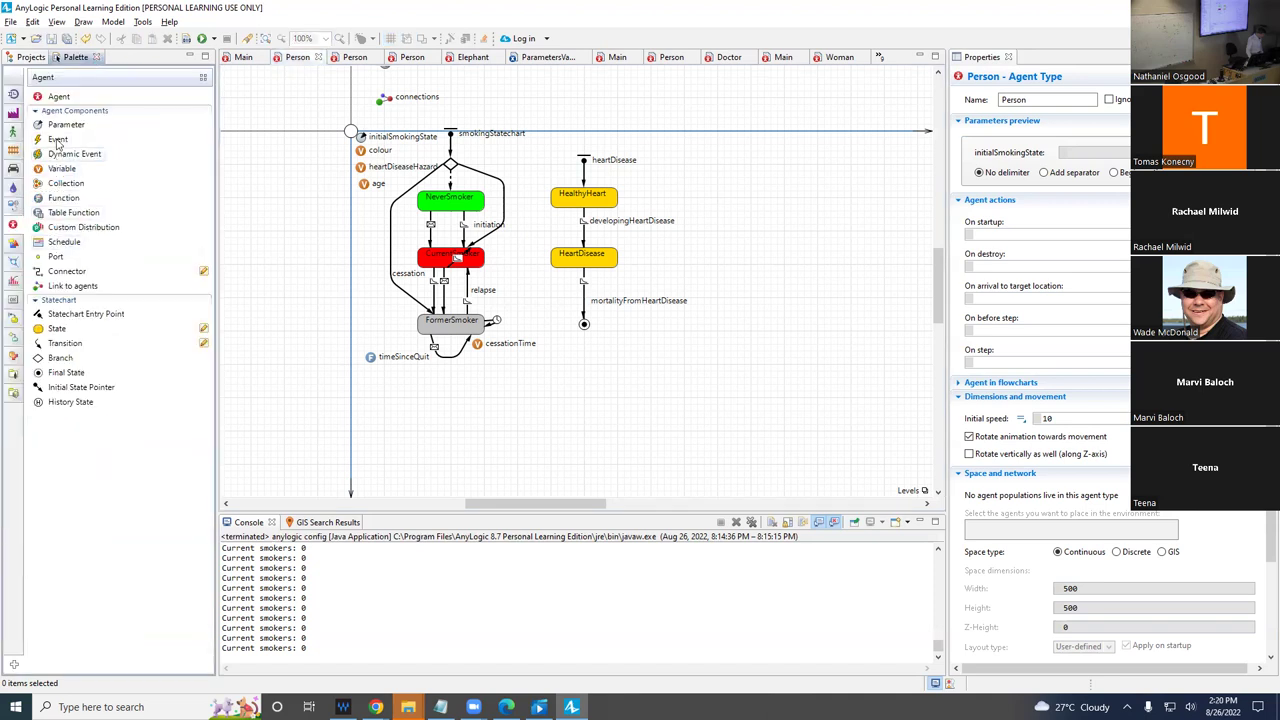
left_click_drag(56, 126, 358, 119)
type("birthTime")
key("Return")
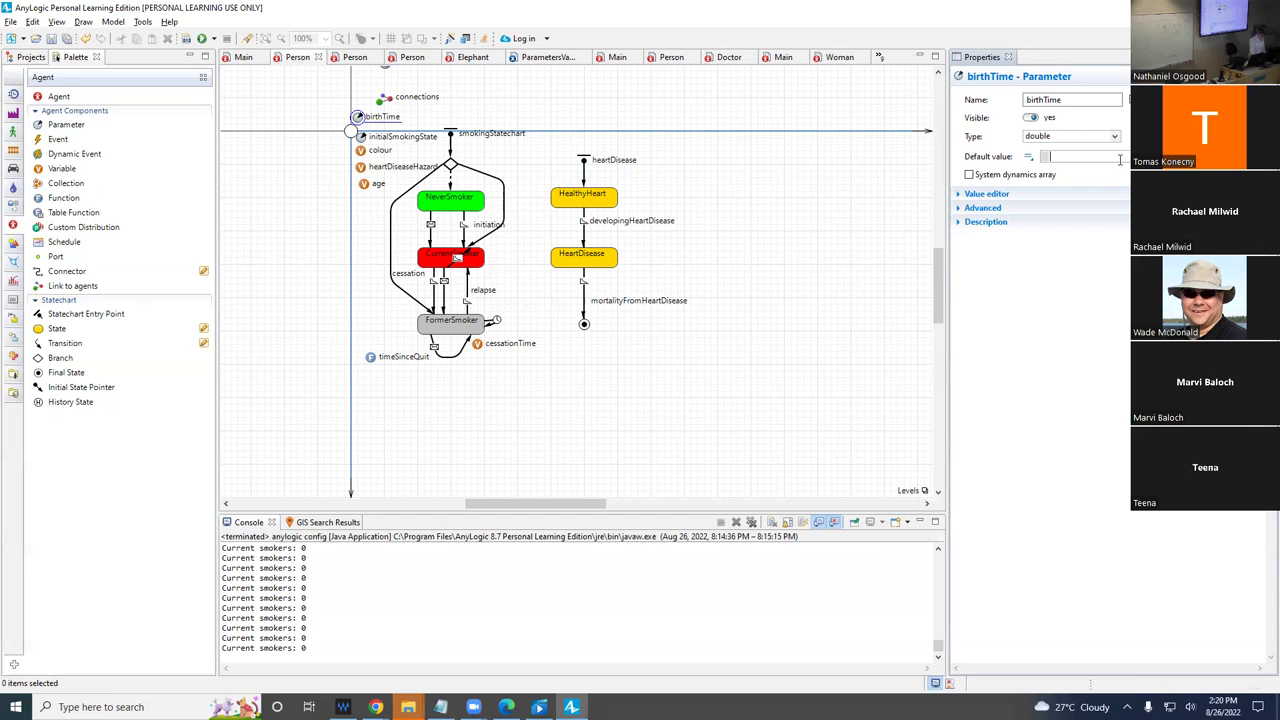
type("oublle")
key("ctrl+space")
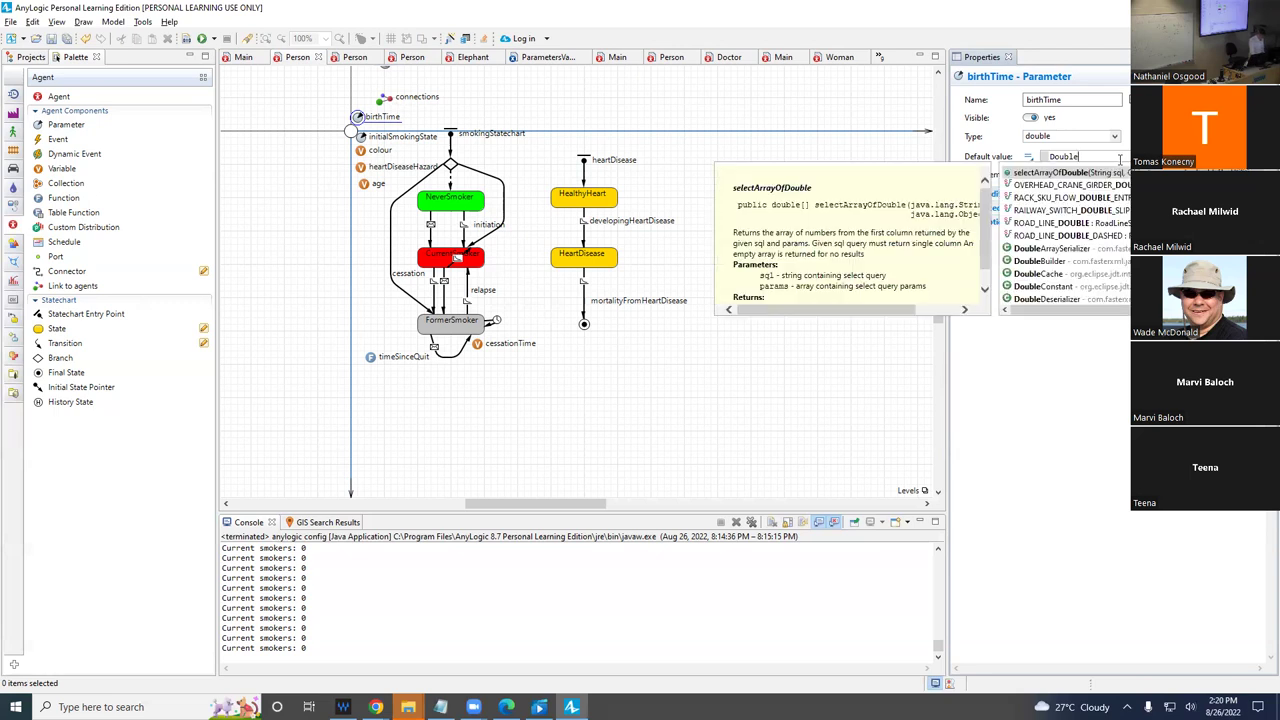
type(".")
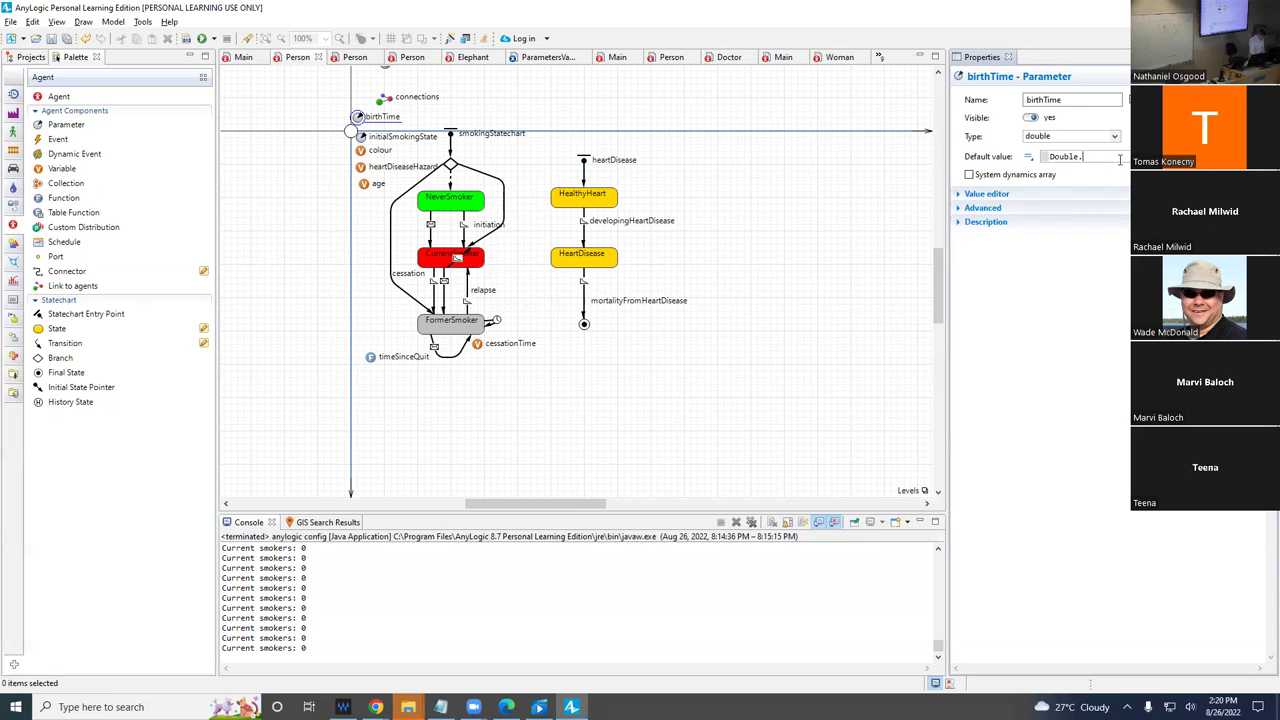
key("ctrl+space")
key("Down")
key("Down")
key("Down")
key("Down")
key("Down")
key("Down")
key("Down")
key("Down")
key("Down")
key("Down")
key("Down")
key("Down")
key("Down")
key("Down")
key("Down")
key("Down")
key("Down")
key("Down")
key("Down")
key("Down")
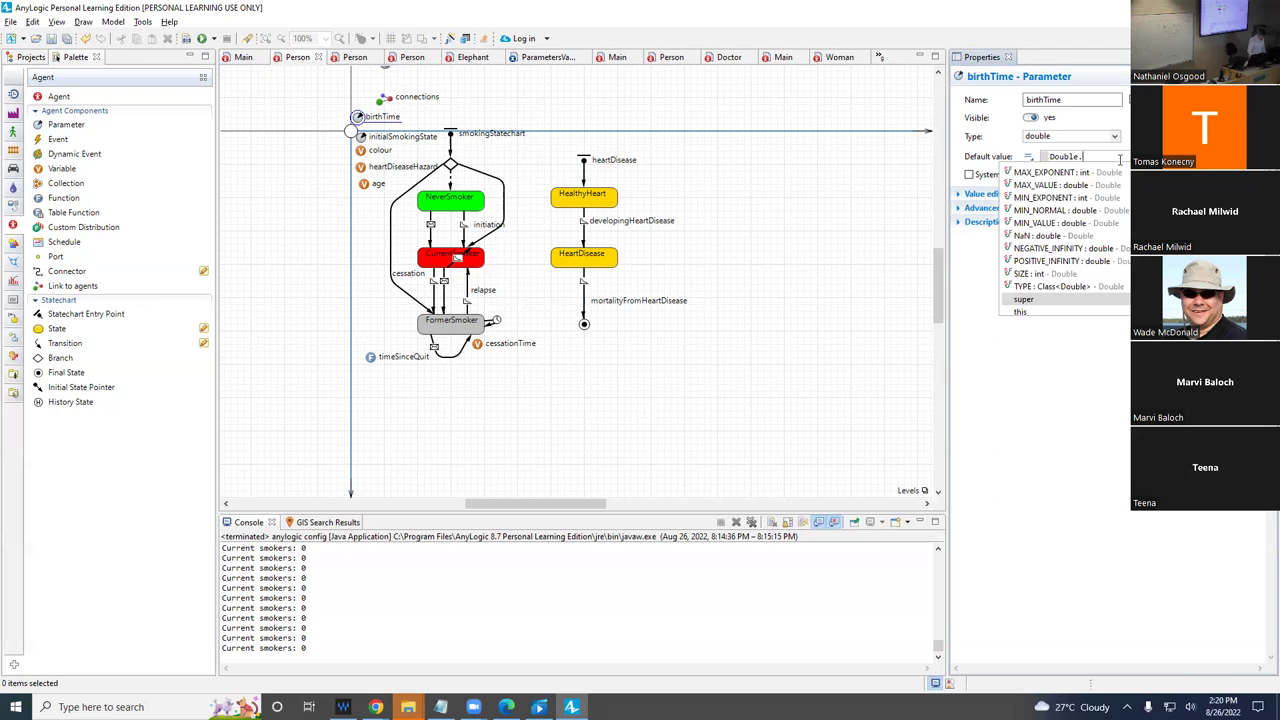
key("Up")
key("Up")
key("Up")
key("Up")
key("Up")
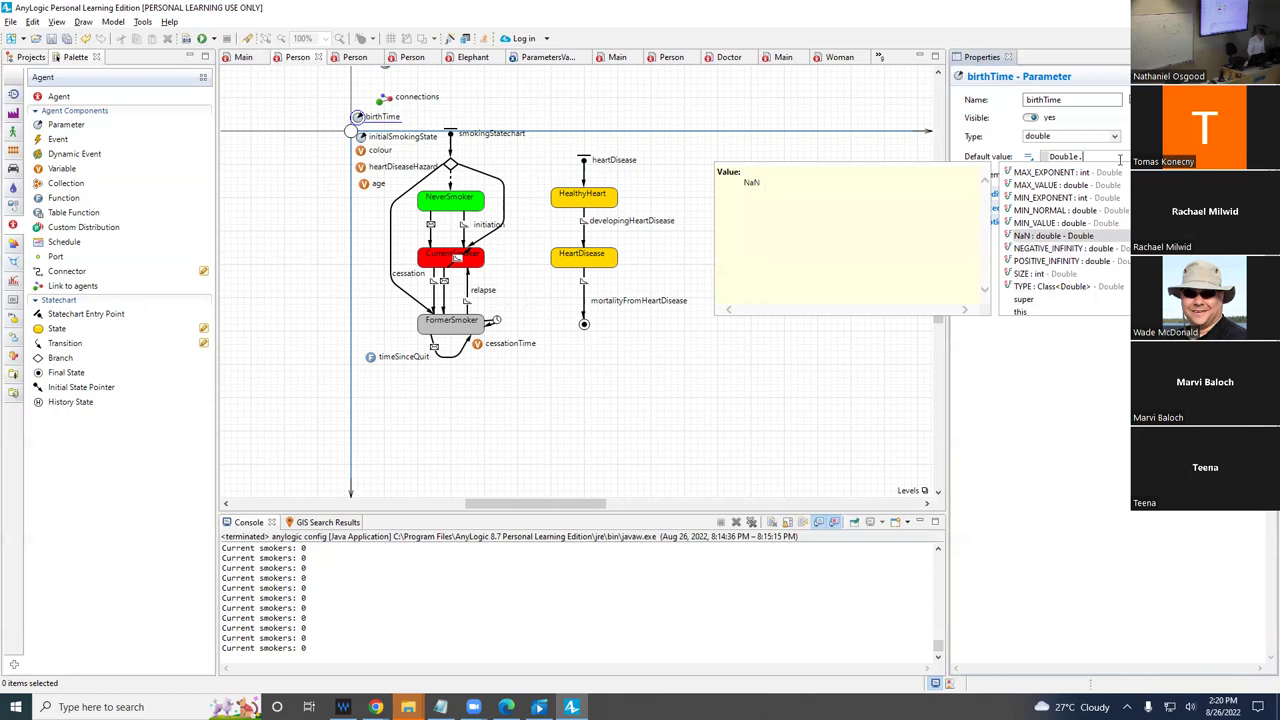
key("Escape")
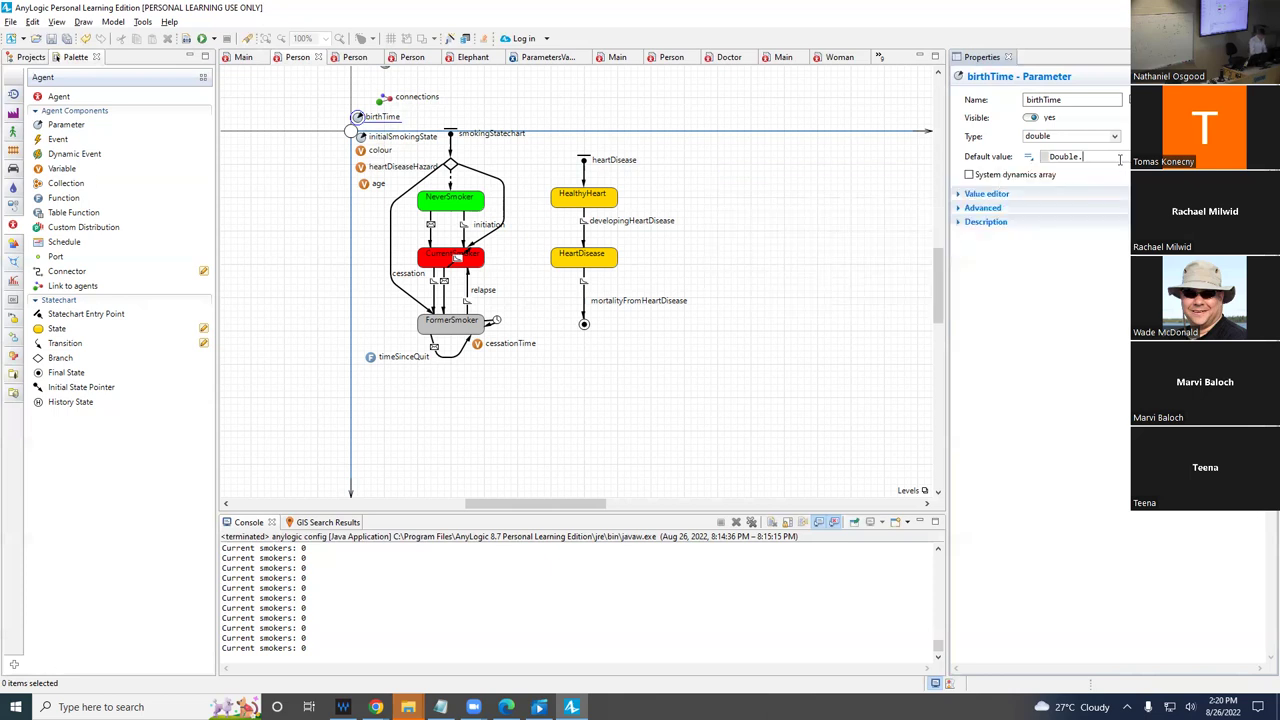
- Replace the unfinished default value of the birthTime parameter with -1.0
key("BackSpace")
key("BackSpace")
key("BackSpace")
key("BackSpace")
key("BackSpace")
key("BackSpace")
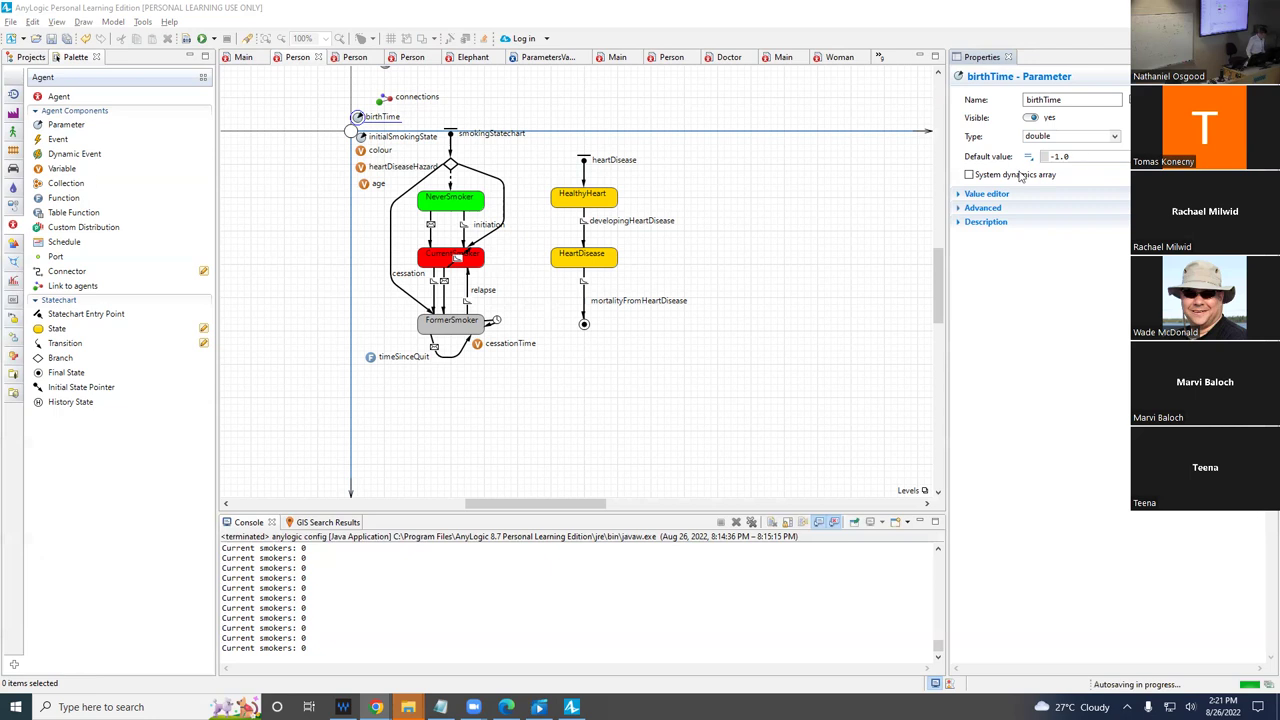
- Delete Person's age variable and put a function named currentAge in its place
left_click(366, 184)
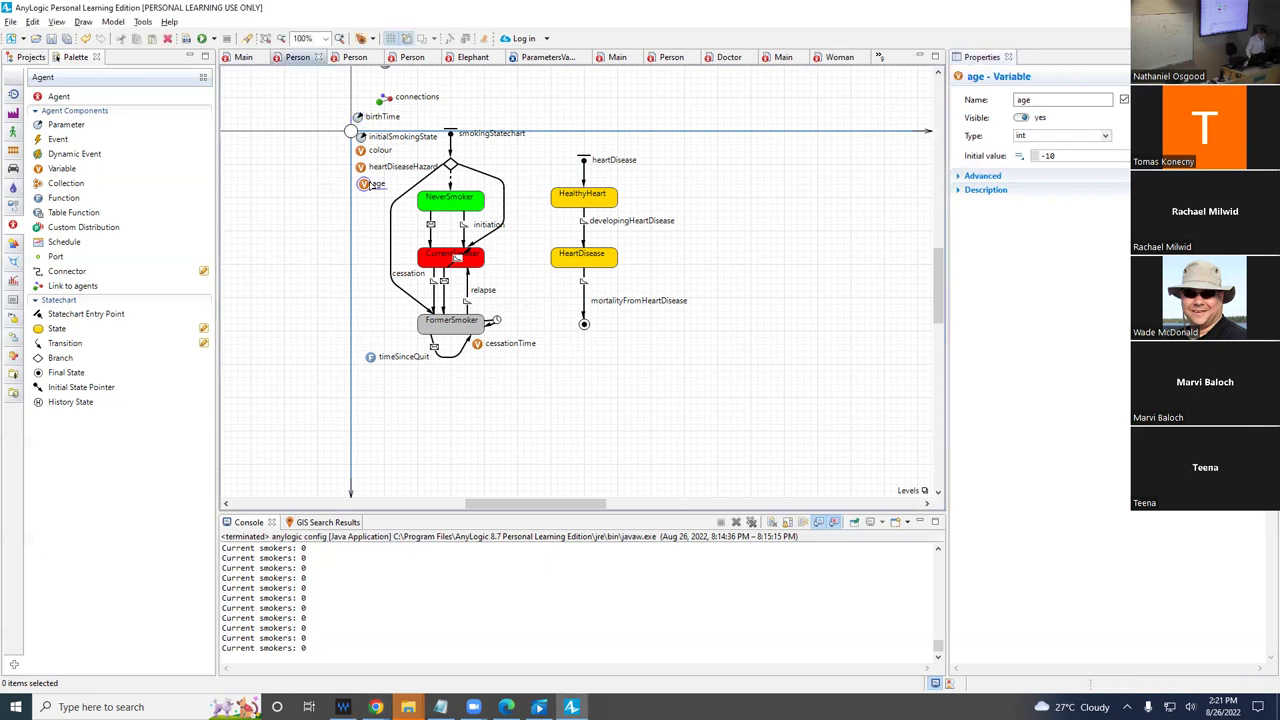
key("Delete")
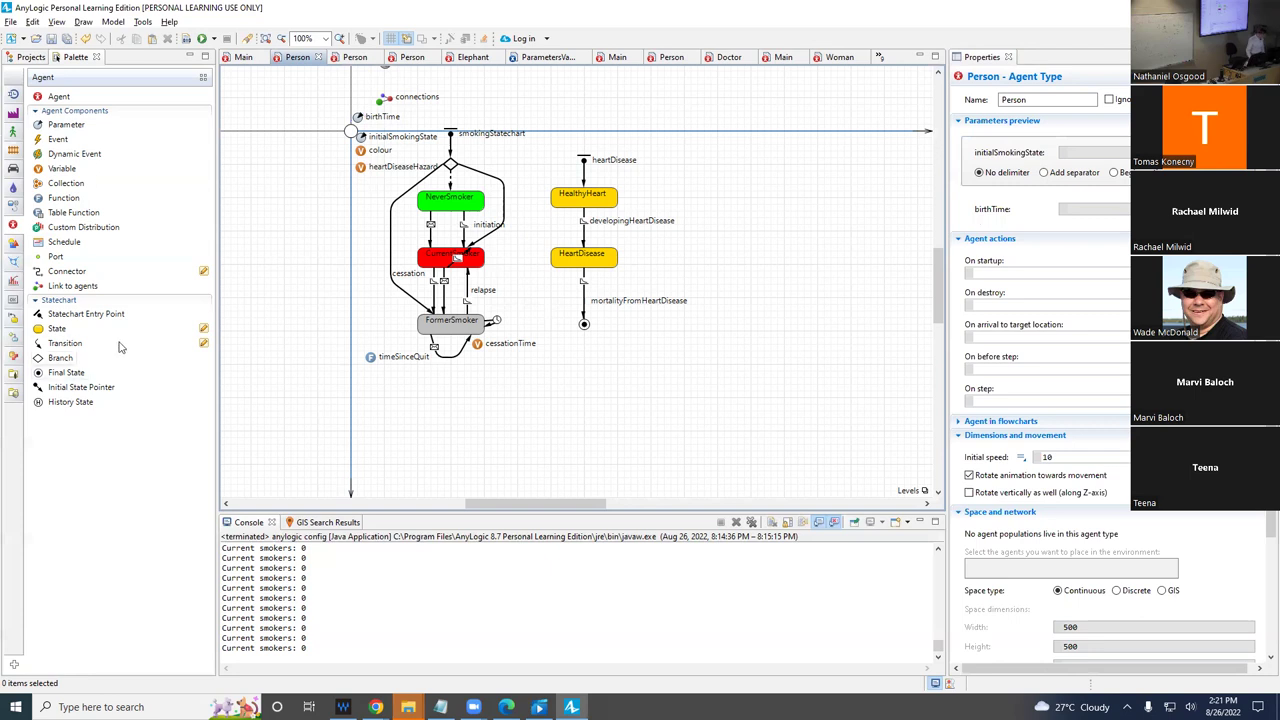
left_click_drag(42, 200, 358, 186)
type("currentAge")
key("Return")
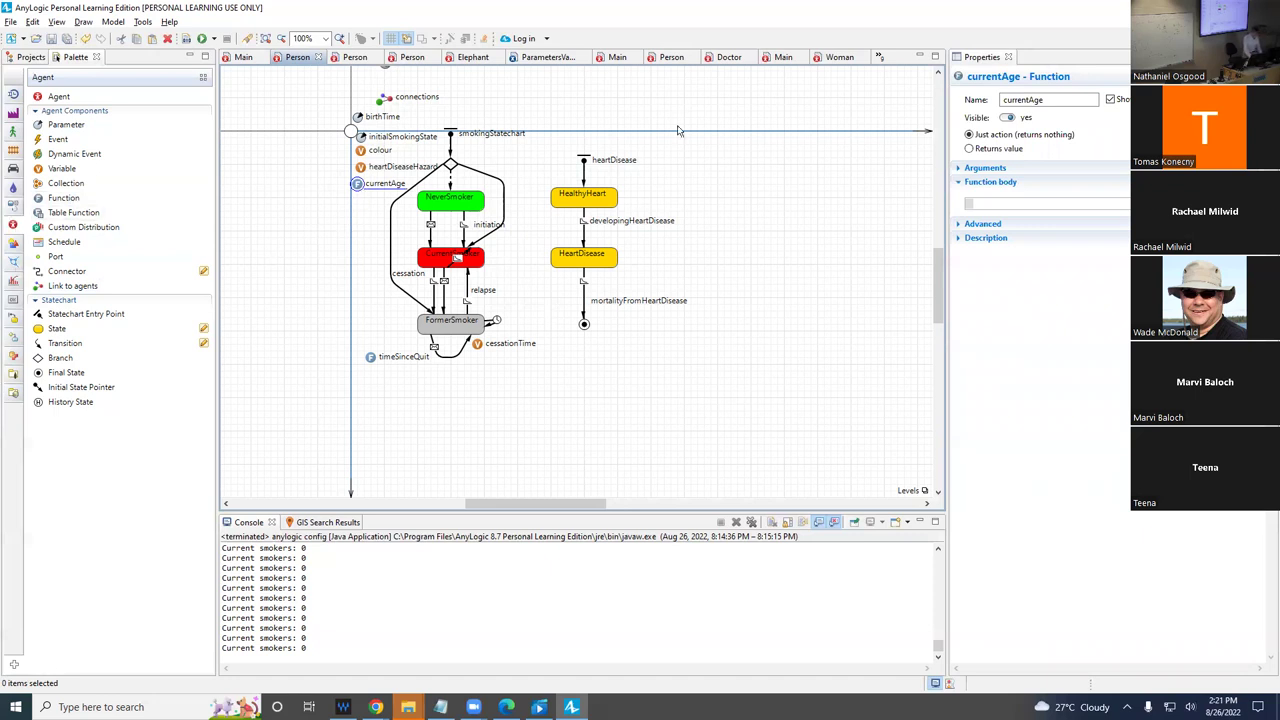
- Make currentAge return a double value, with time() - birthTime as the returned expression in its function body
left_click(985, 150)
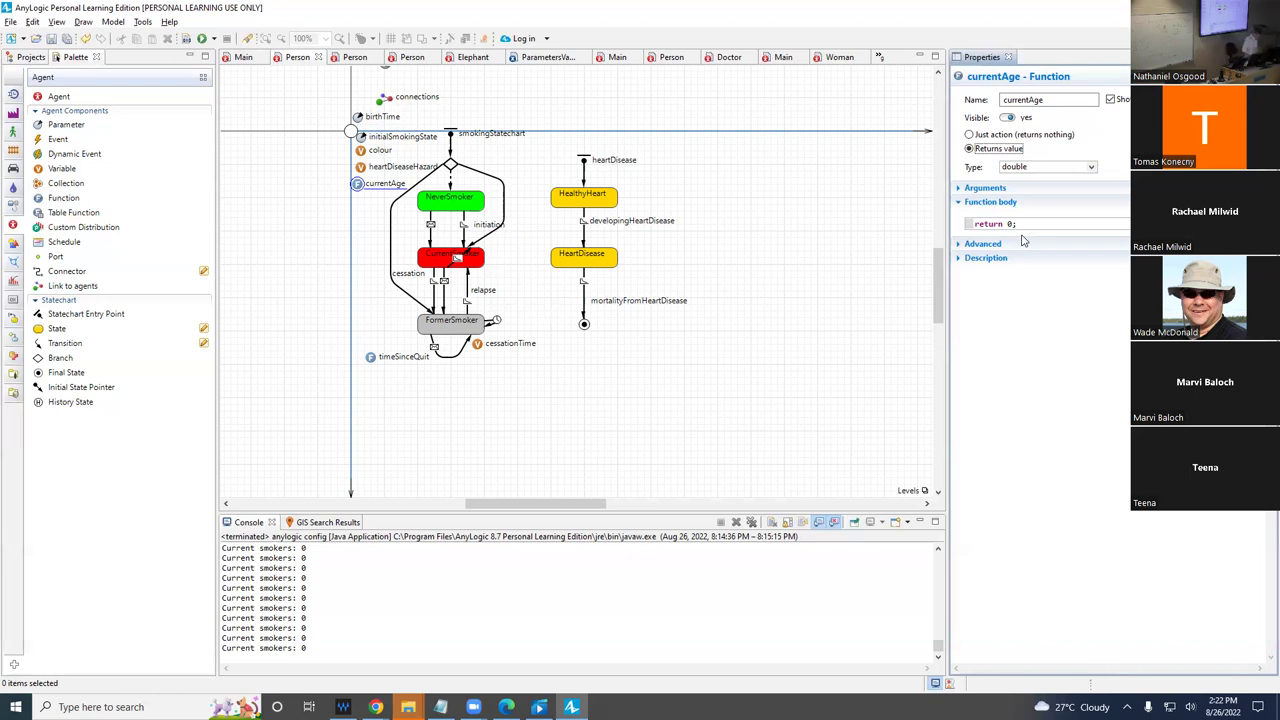
left_click(1067, 226)
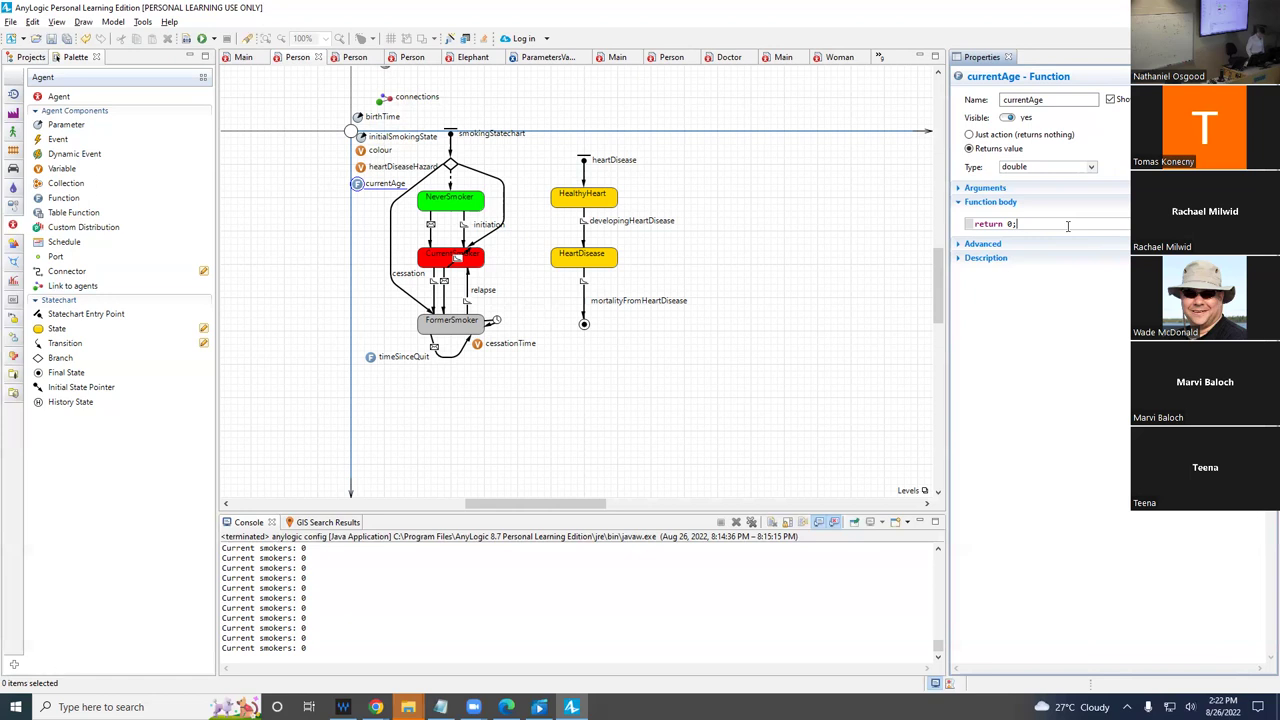
key("BackSpace")
key("BackSpace")
type("time() - birthTije")
key("BackSpace")
key("BackSpace")
type("me;(")
key("Left")
type(")")
key("ctrl+Right")
key("shift+Right")
key("shift+Right")
key("shift+Right")
key("shift+Right")
key("shift+Right")
key("shift+Right")
key("shift+Right")
key("shift+Right")
key("shift+Right")
key("shift+Right")
key("ctrl+shift+Right")
key("shift+Right")
key("Left")
key("shift+Right")
key("shift+Right")
key("shift+Right")
key("shift+Right")
key("shift+Right")
key("shift+Right")
key("shift+Right")
- Change both constants in the radius expression of Person's oval to 5.0
left_click(358, 135)
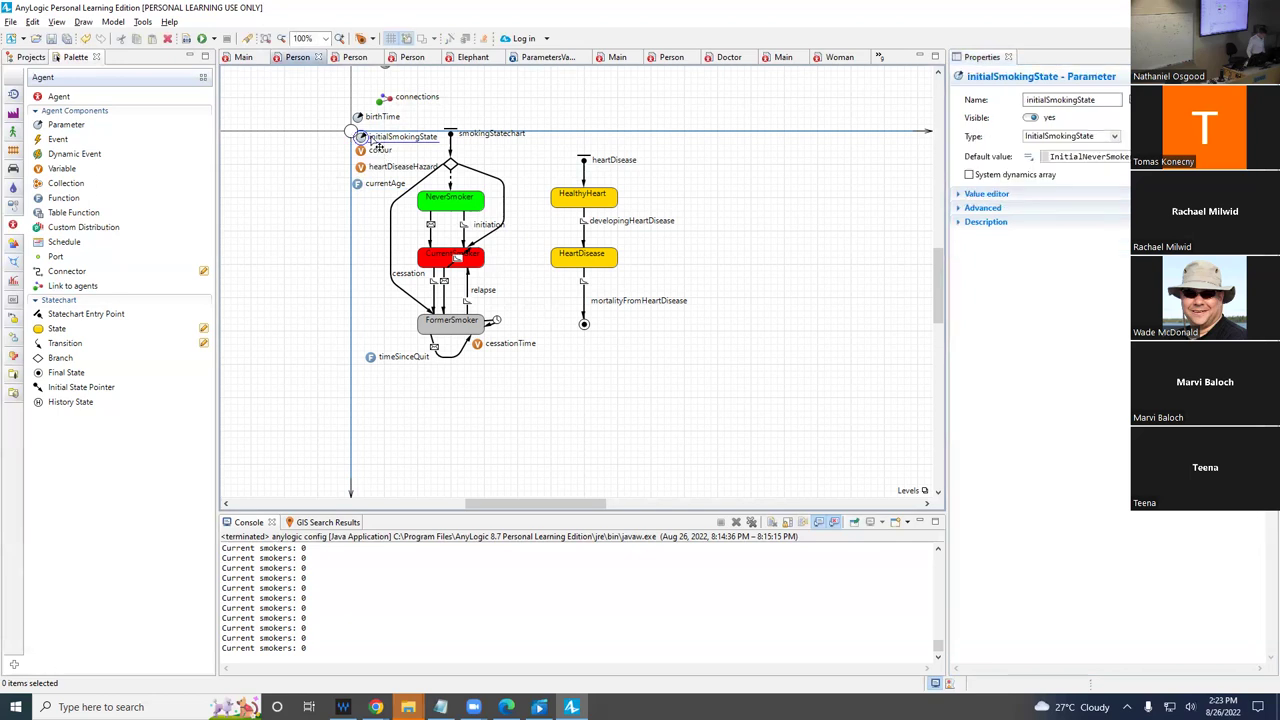
left_click(351, 125)
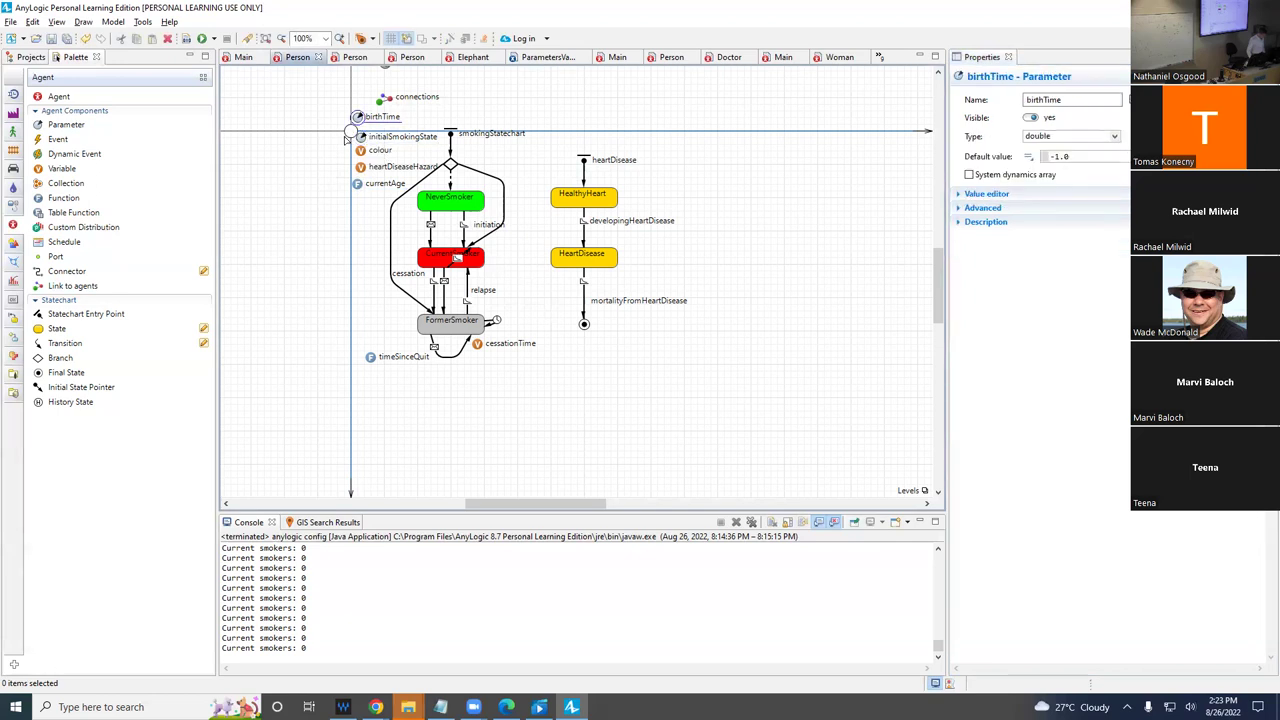
left_click(350, 131)
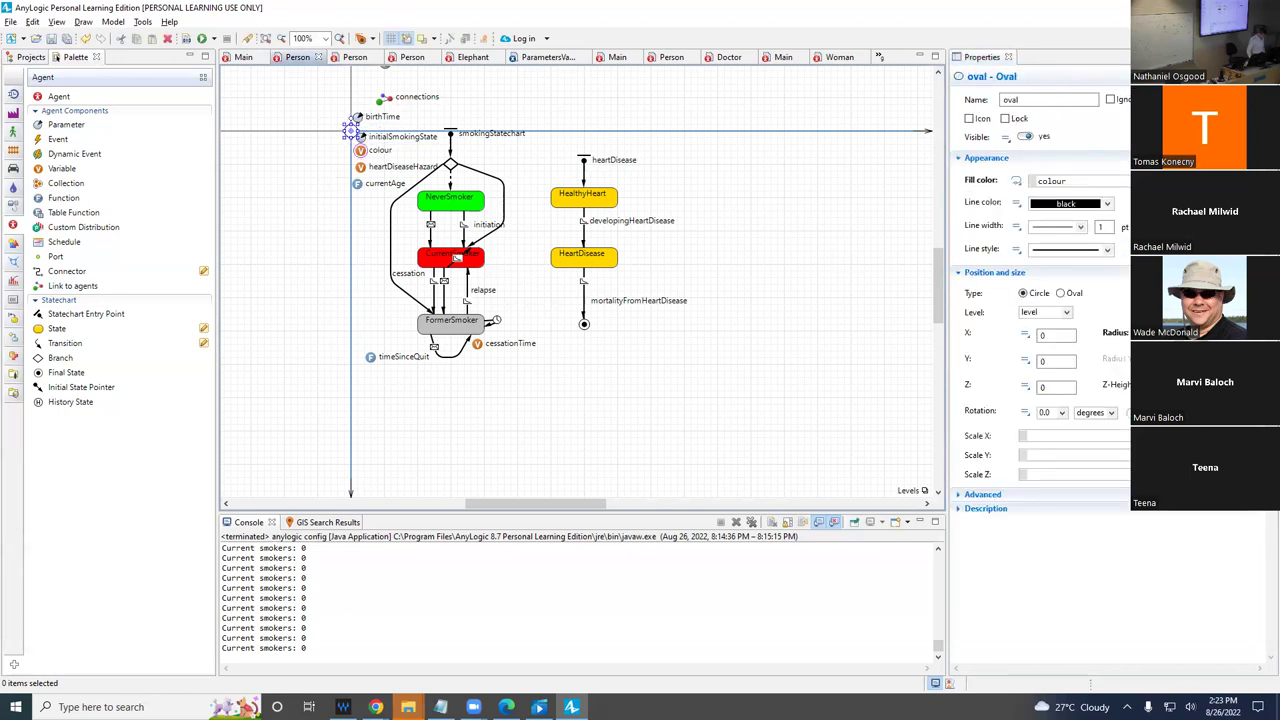
left_click(1085, 359)
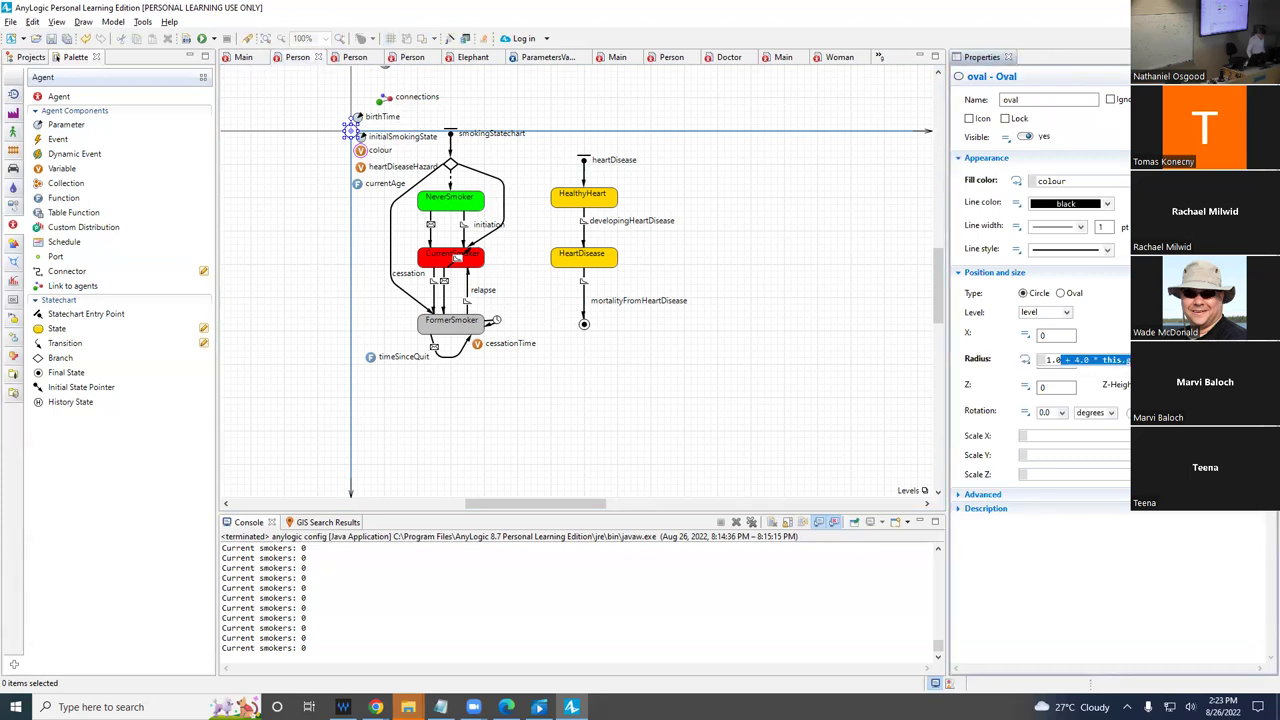
left_click(1085, 359)
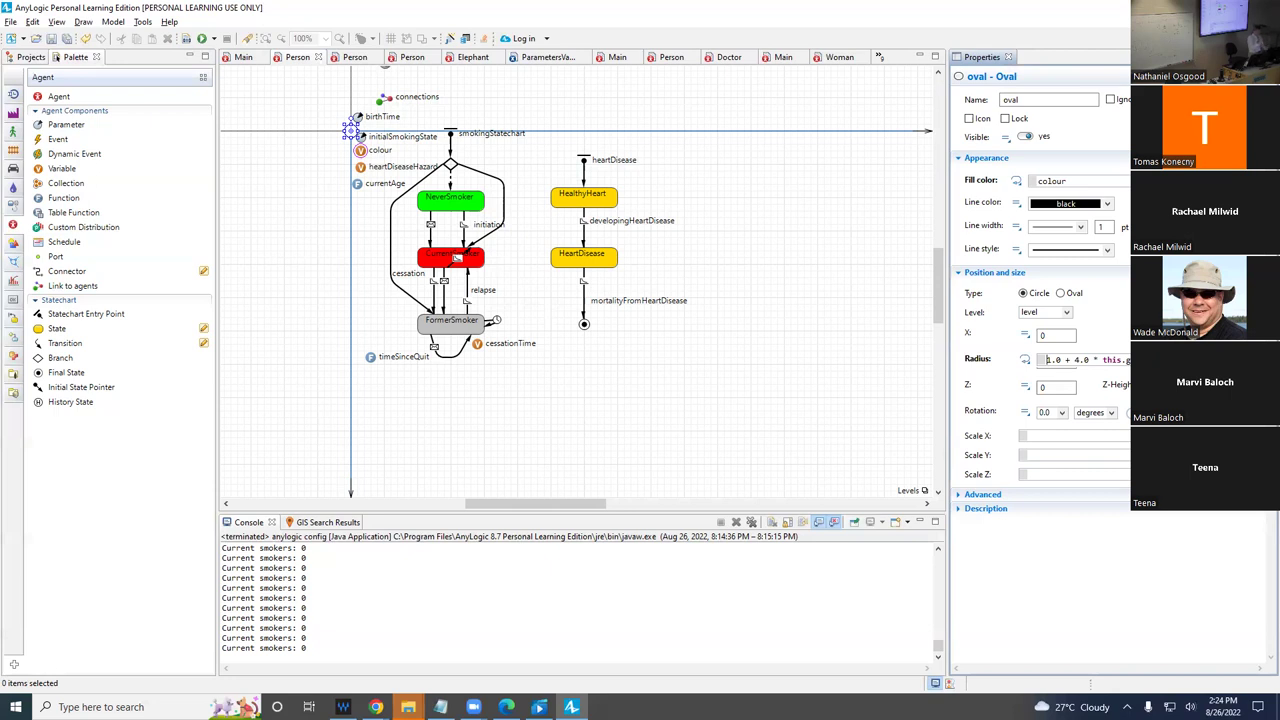
left_click_drag(1048, 360, 1134, 360)
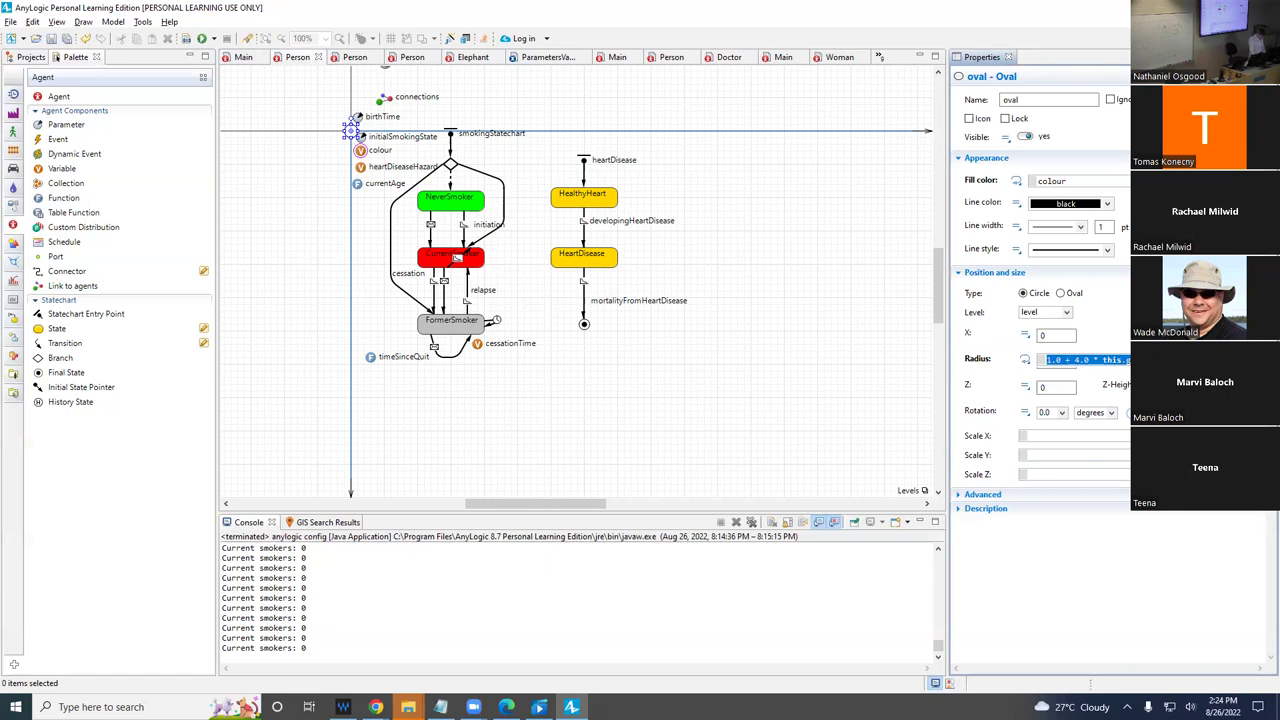
left_click(1134, 360)
left_click_drag(1130, 360, 1075, 360)
left_click(1130, 360)
key("BackSpace")
type("5")
key("BackSpace")
type("6")
key("BackSpace")
type("5")
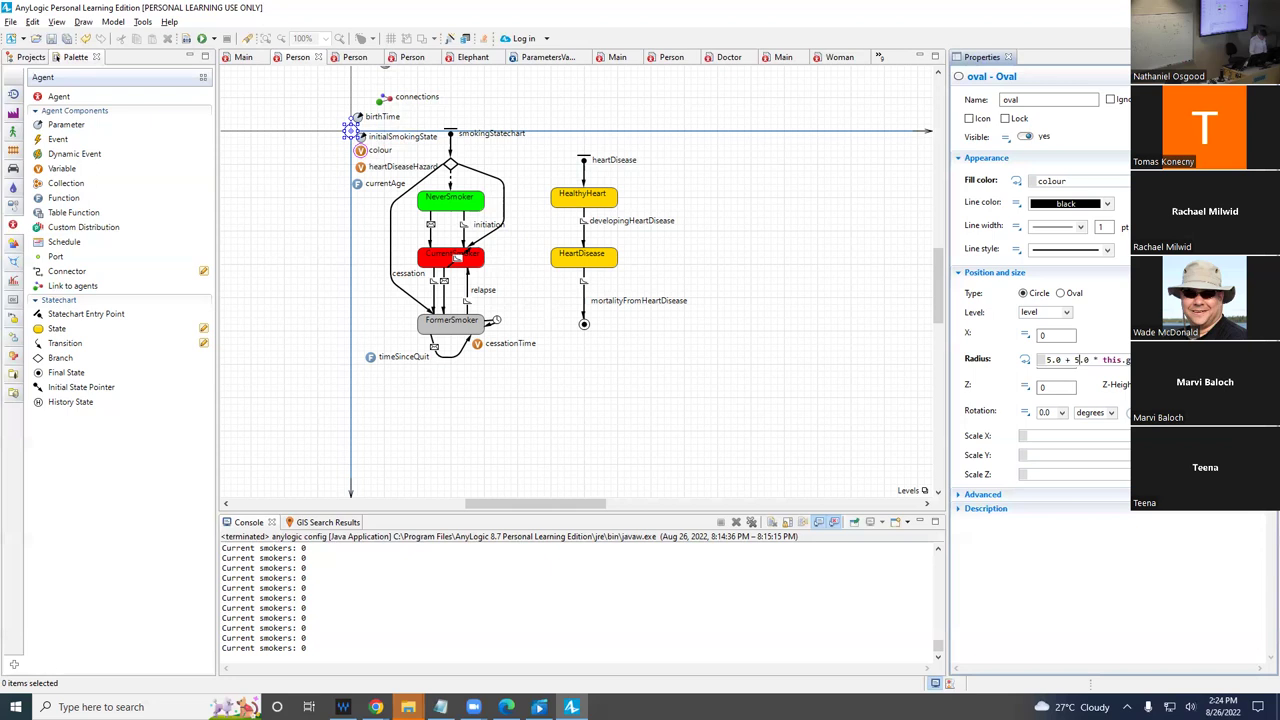
- Replace the last factor in the oval's radius expression with currentAge() and save the model
key("ctrl+shift+Right")
key("ctrl+shift+Right")
type("age")
key("ctrl+s")
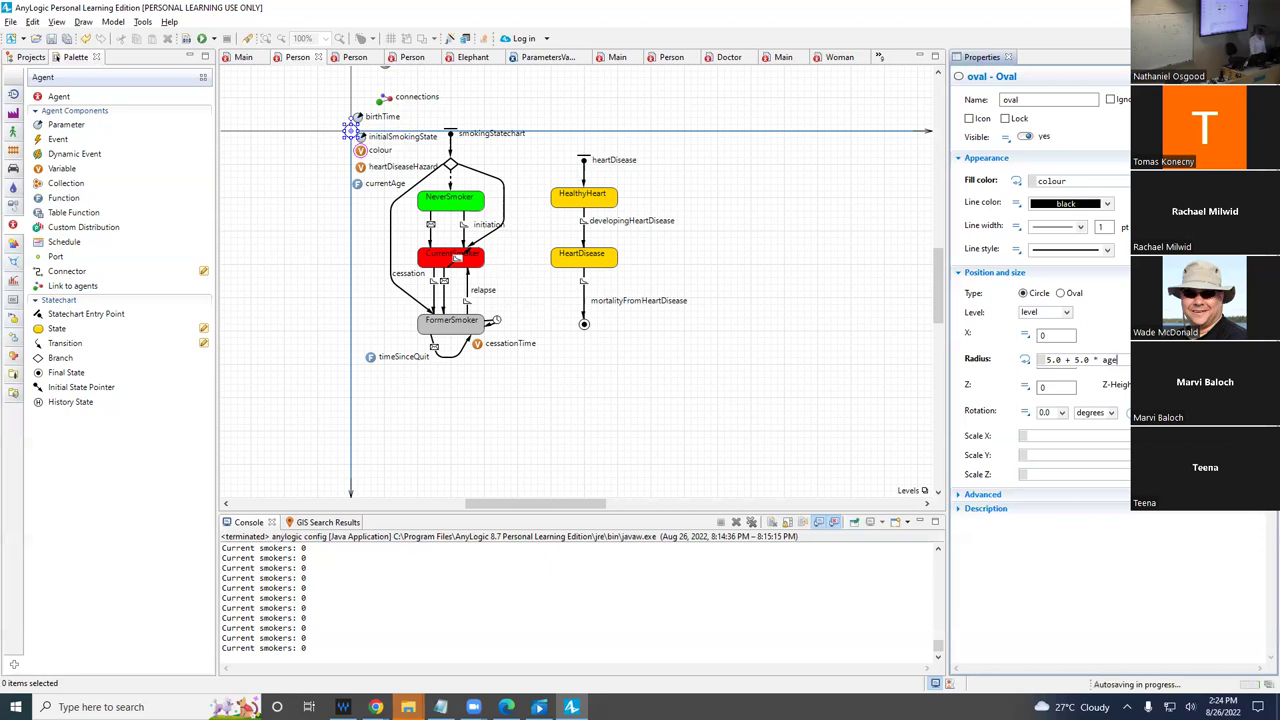
key("BackSpace")
key("BackSpace")
key("BackSpace")
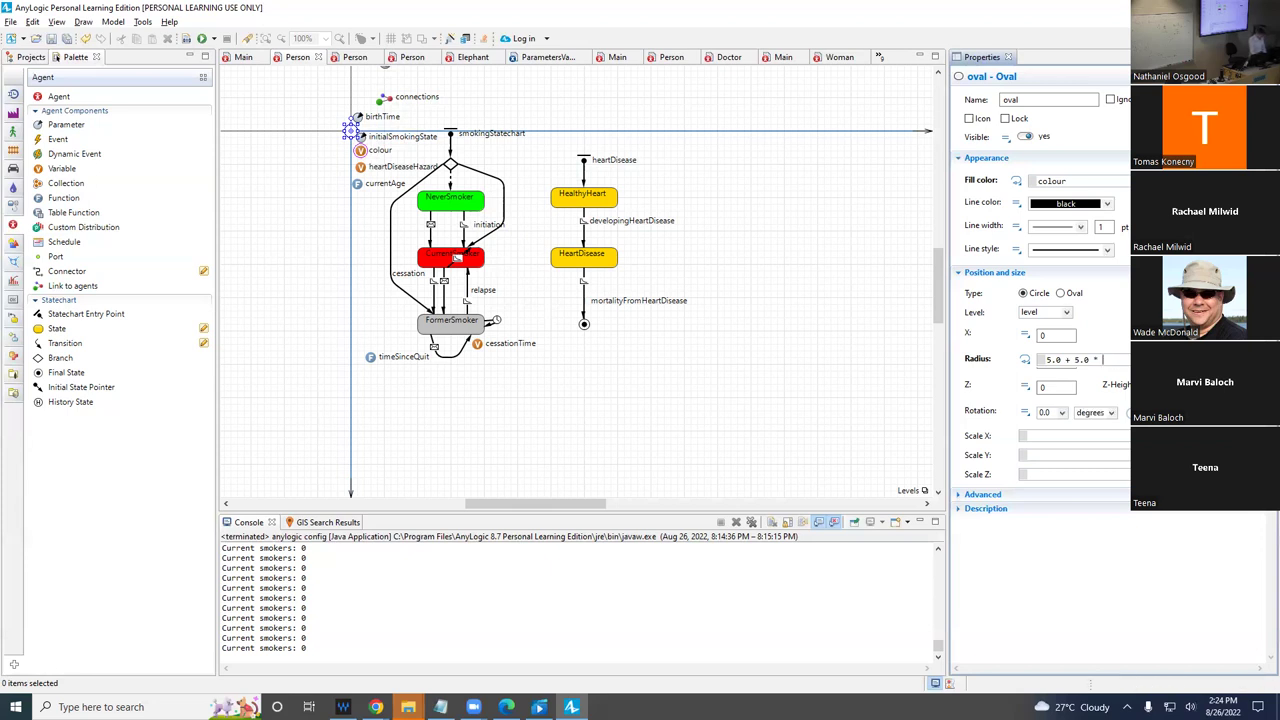
type("curren")
key("ctrl+s")
key("ctrl+s")
- Switch to the untitled Notepad note and replace its text with 5.0 + 5.0 * currentAge()
key("ctrl+a")
key("alt+Tab")
key("alt+Tab")
key("alt+Tab")
key("alt+Tab")
key("alt+Tab")
key("alt+Tab")
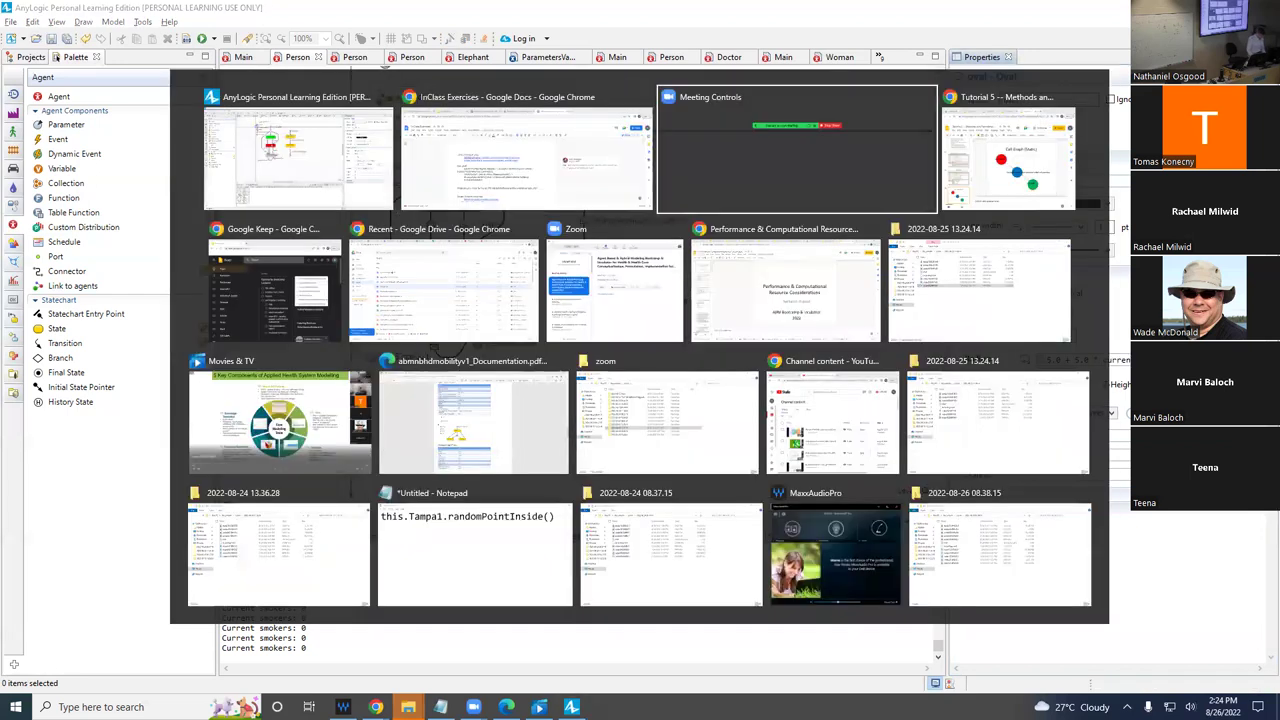
key("alt+Tab")
key("alt+Tab")
key("alt+Tab")
key("alt+Tab")
key("alt+Tab")
key("alt+Tab")
key("alt+Tab")
key("alt+Tab")
key("alt+Tab")
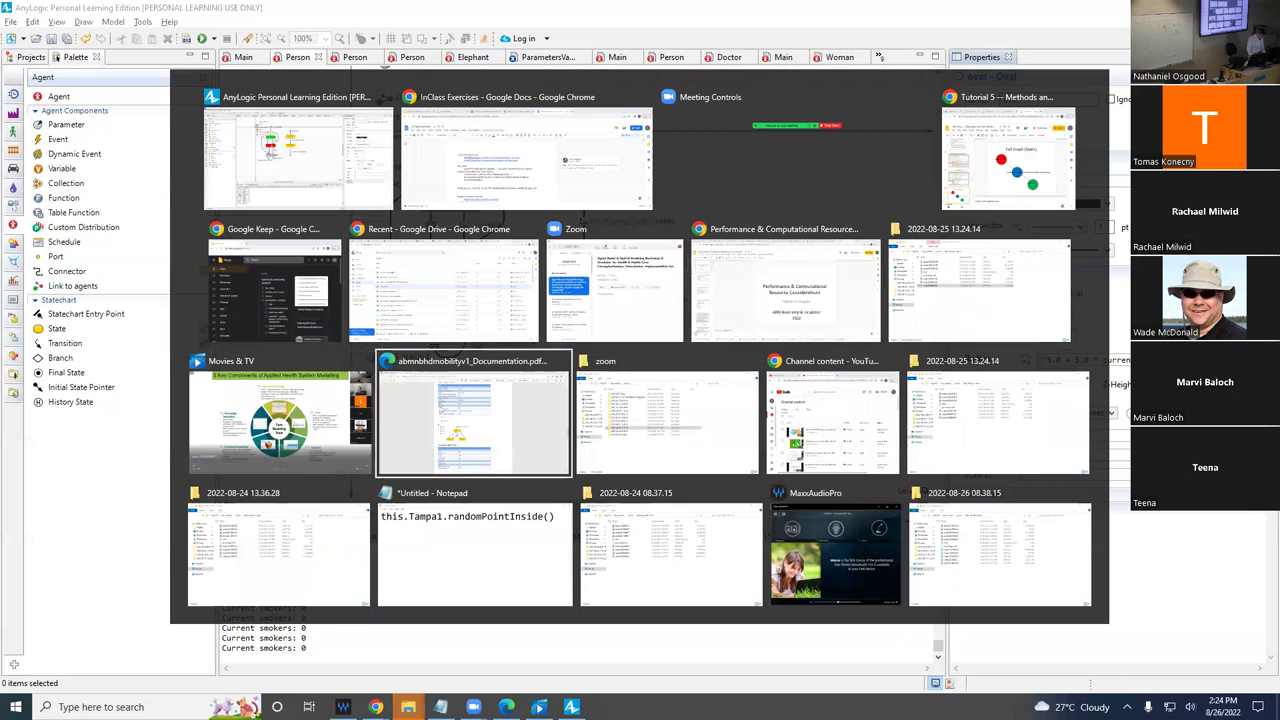
key("ctrl+a")
type("5.0 + 5.0 * currentAge()")
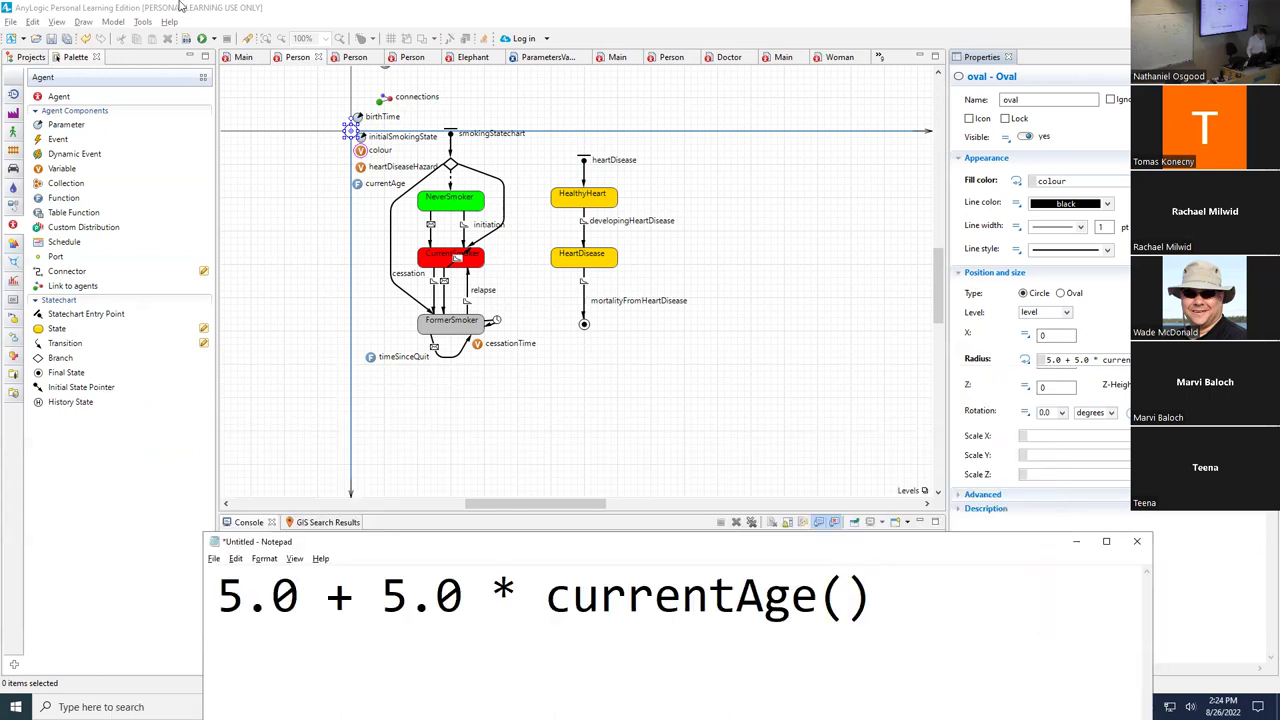
- Switch back to AnyLogic, build the model, and exit the program without saving the changes to GISFoodAndPAEnvironmentV5_AnyLogic8 (1)
left_click(187, 40)
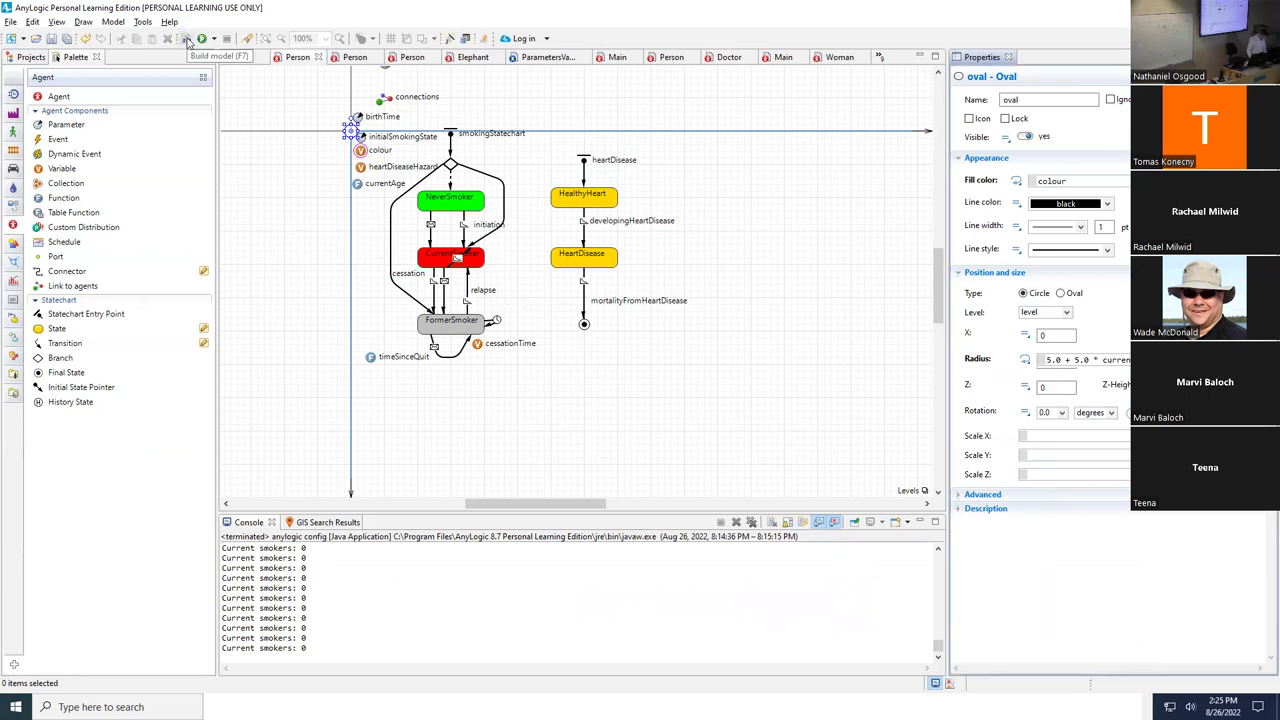
left_click(187, 40)
left_click(10, 21)
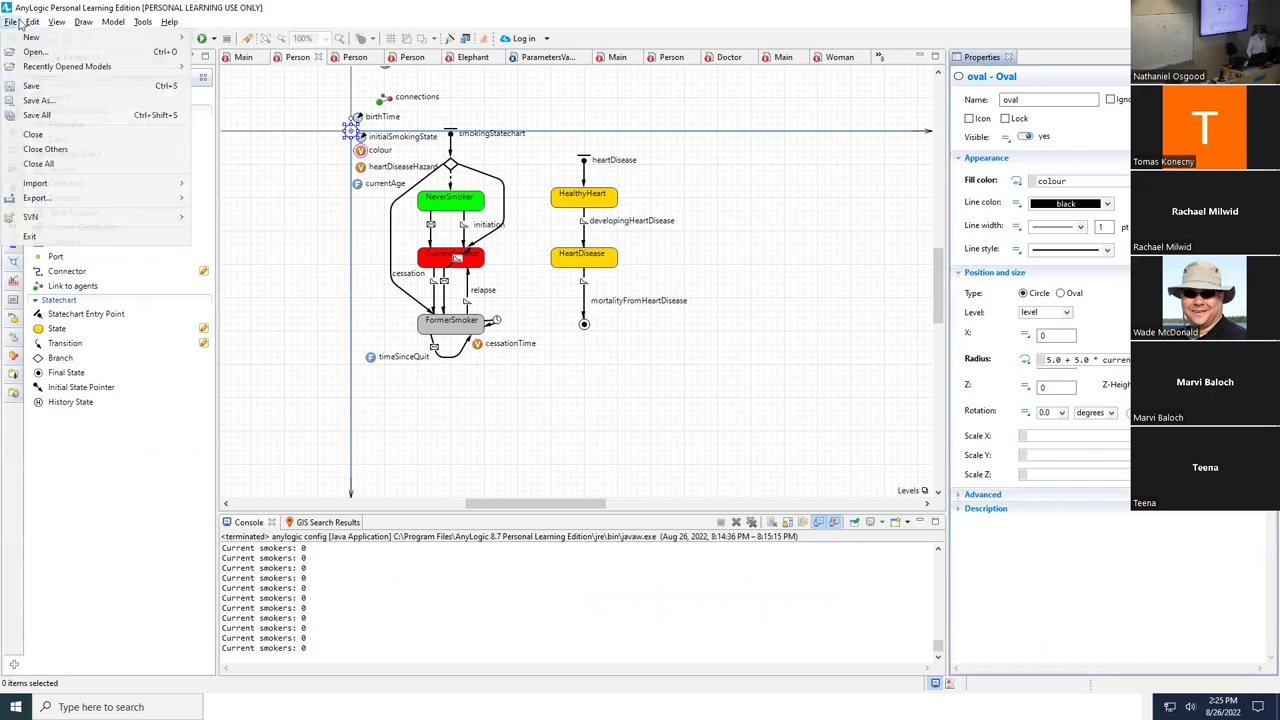
left_click(32, 236)
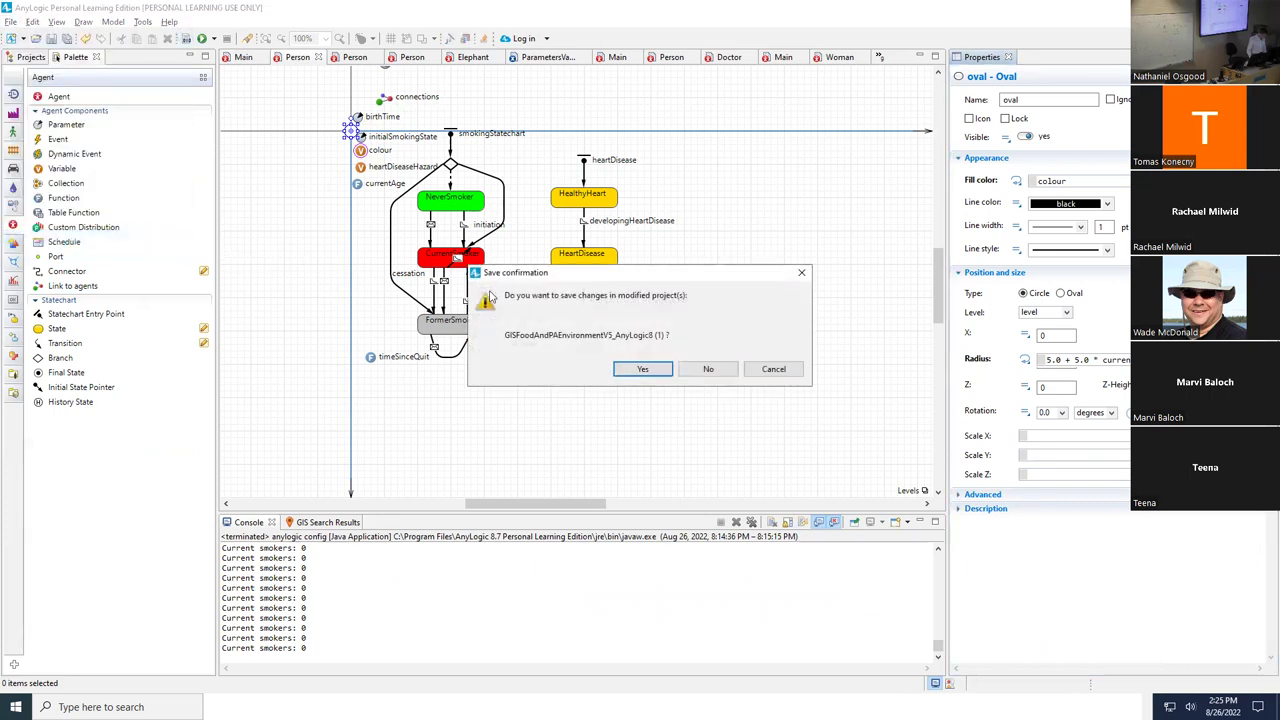
left_click(690, 370)
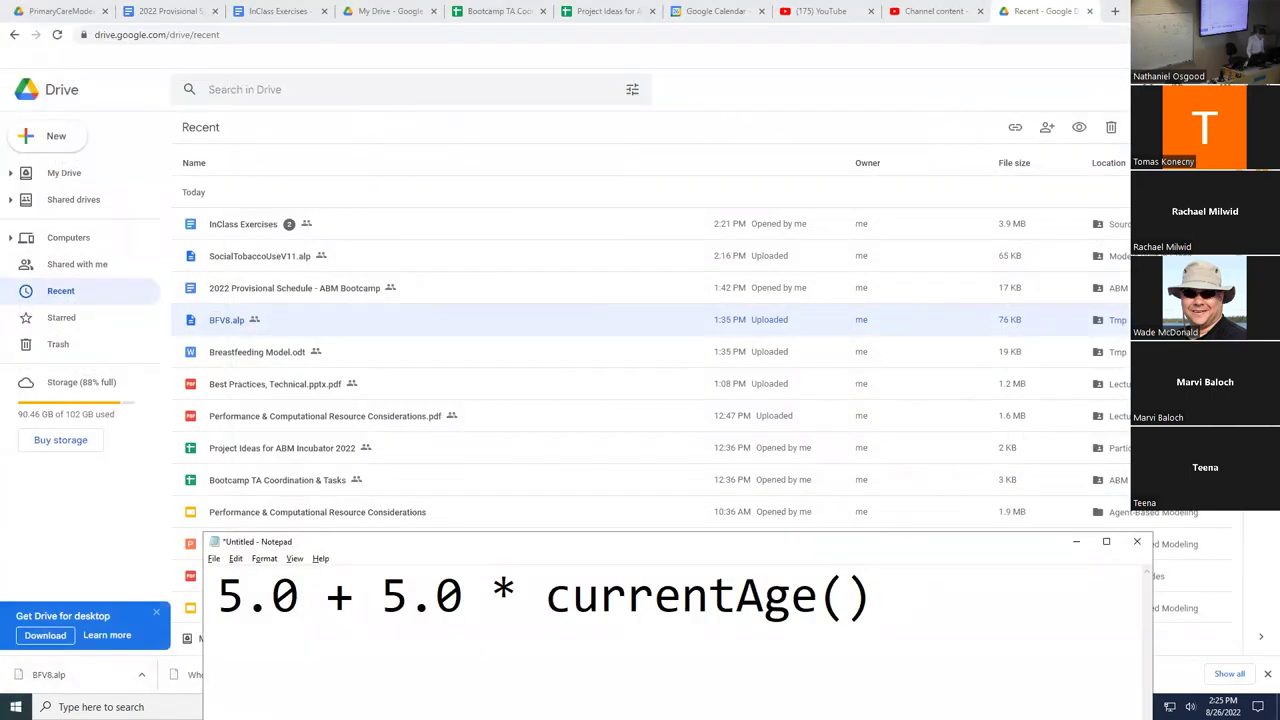
- Launch AnyLogic 8.7.12 Personal Learning Edition and close its Welcome page
left_click(16, 707)
scroll(161, 531, "down", 1)
scroll(161, 531, "down", 5)
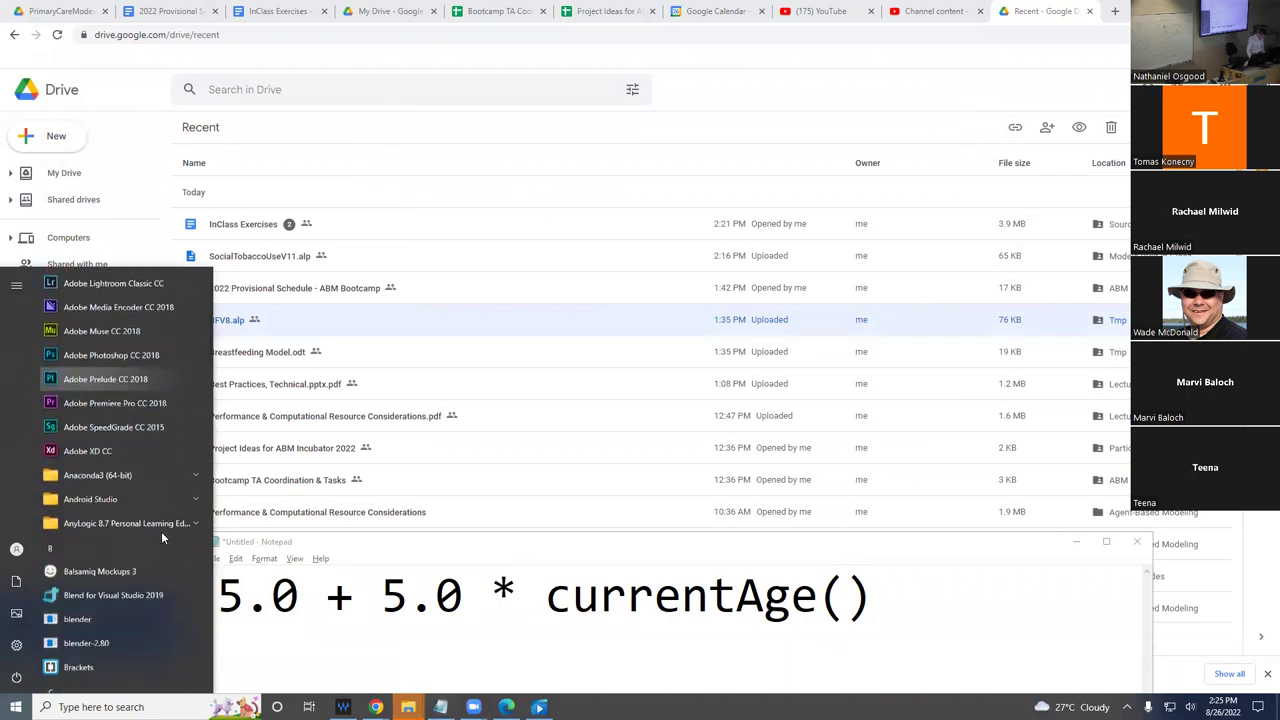
left_click(148, 464)
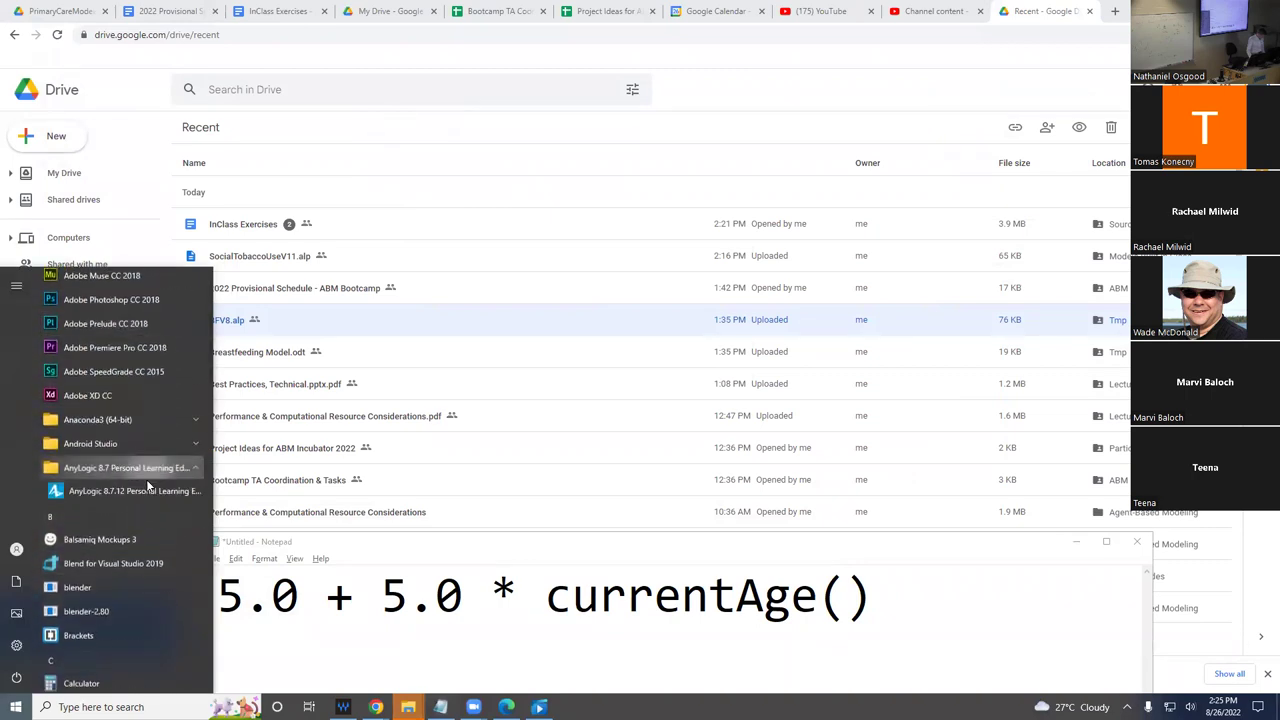
left_click(134, 492)
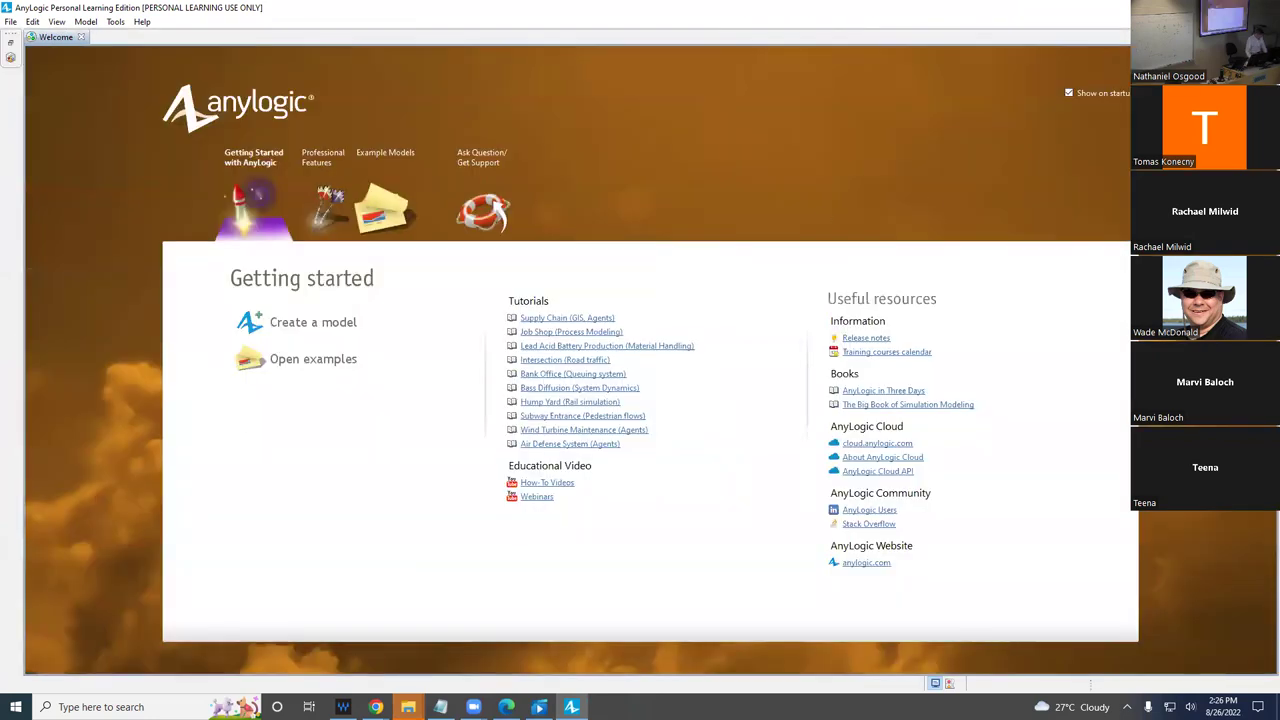
key("ctrl+w")
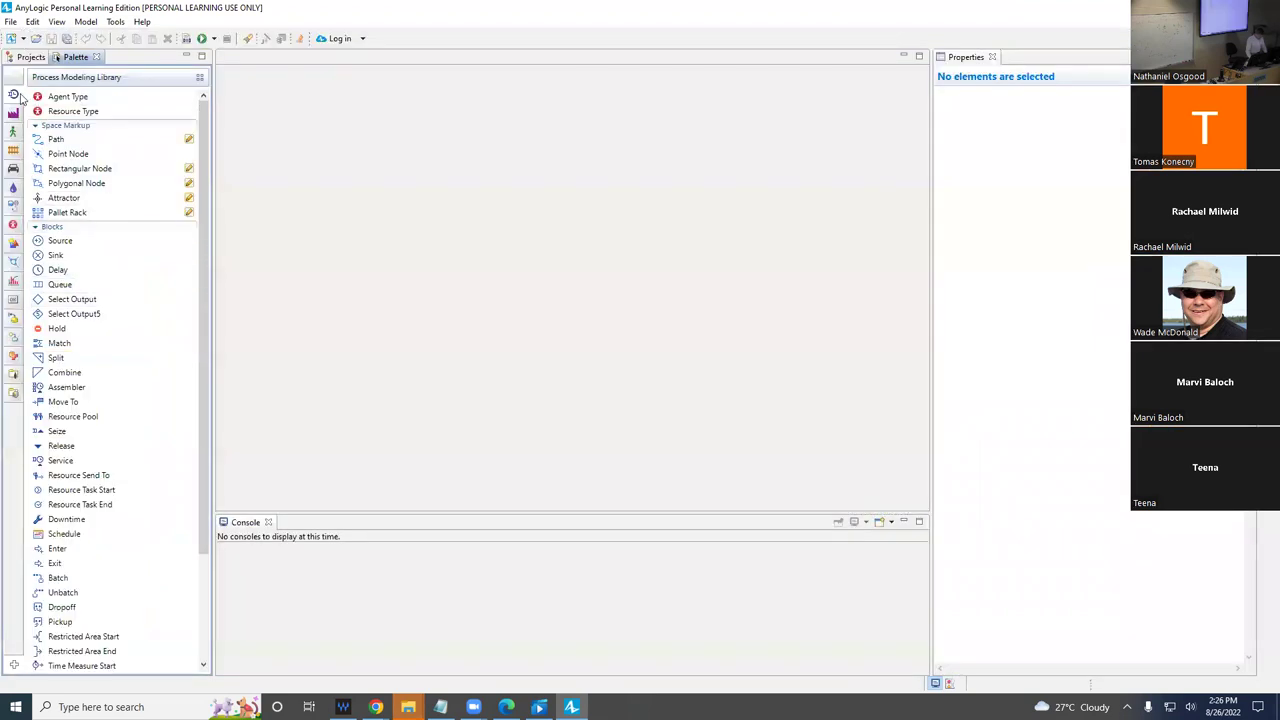
- Find the SocialTobaccoUseV12 model in the project tree and build it
left_click(30, 57)
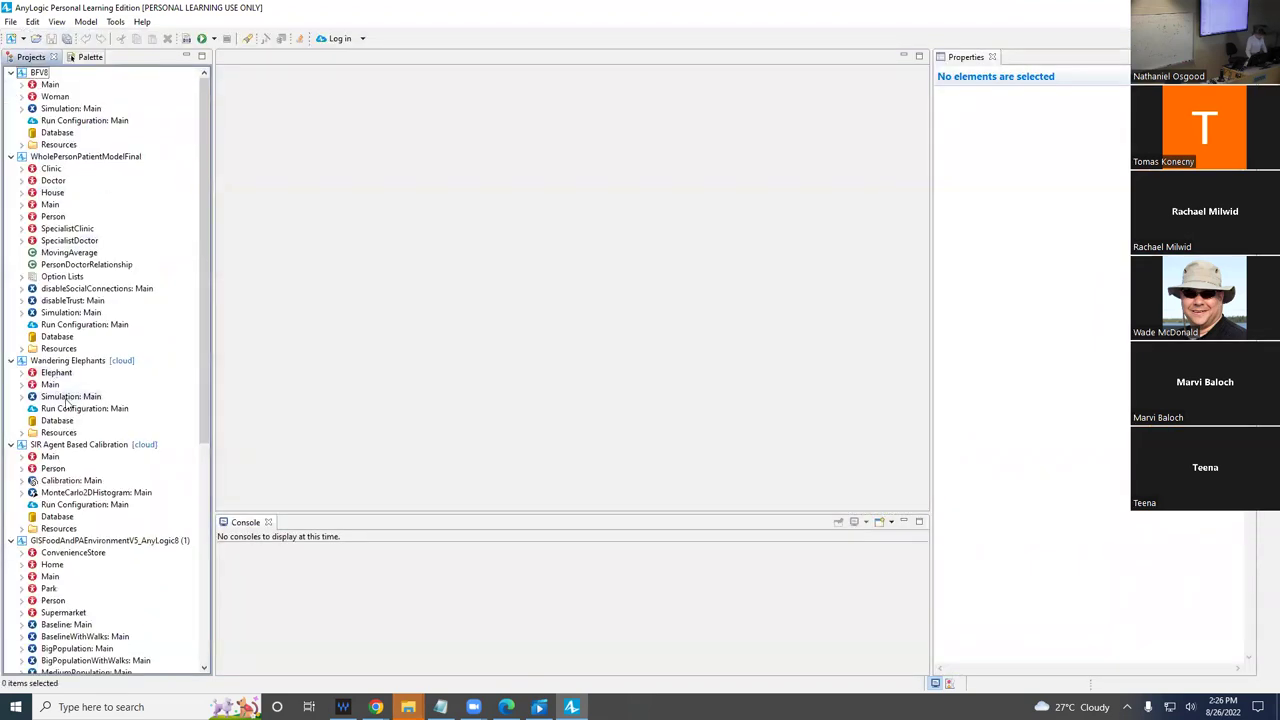
scroll(66, 403, "down", 8)
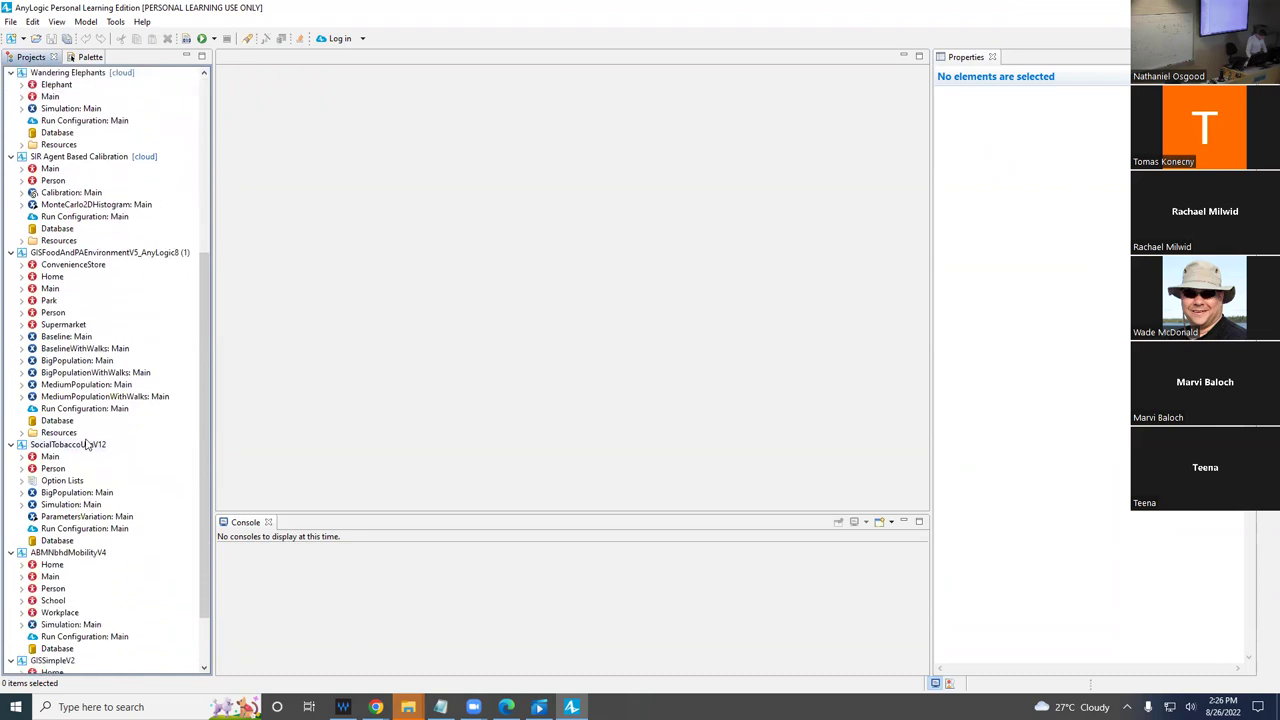
left_click(49, 448)
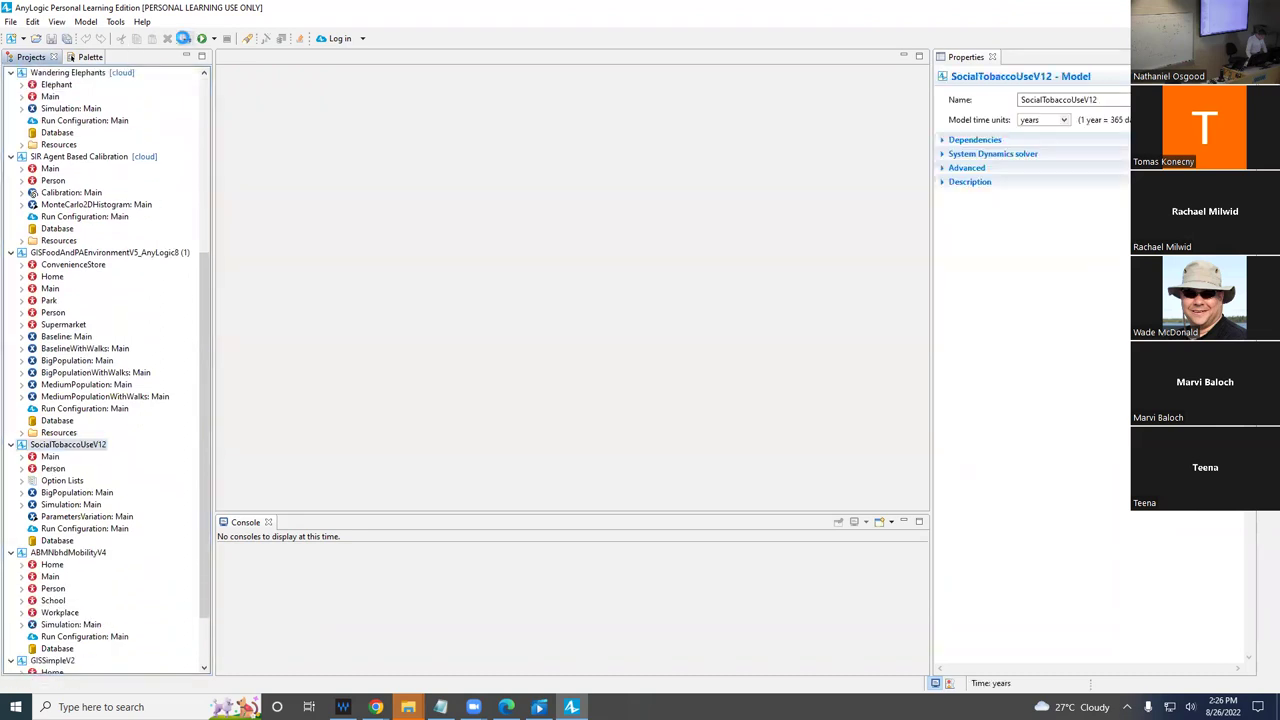
left_click(183, 38)
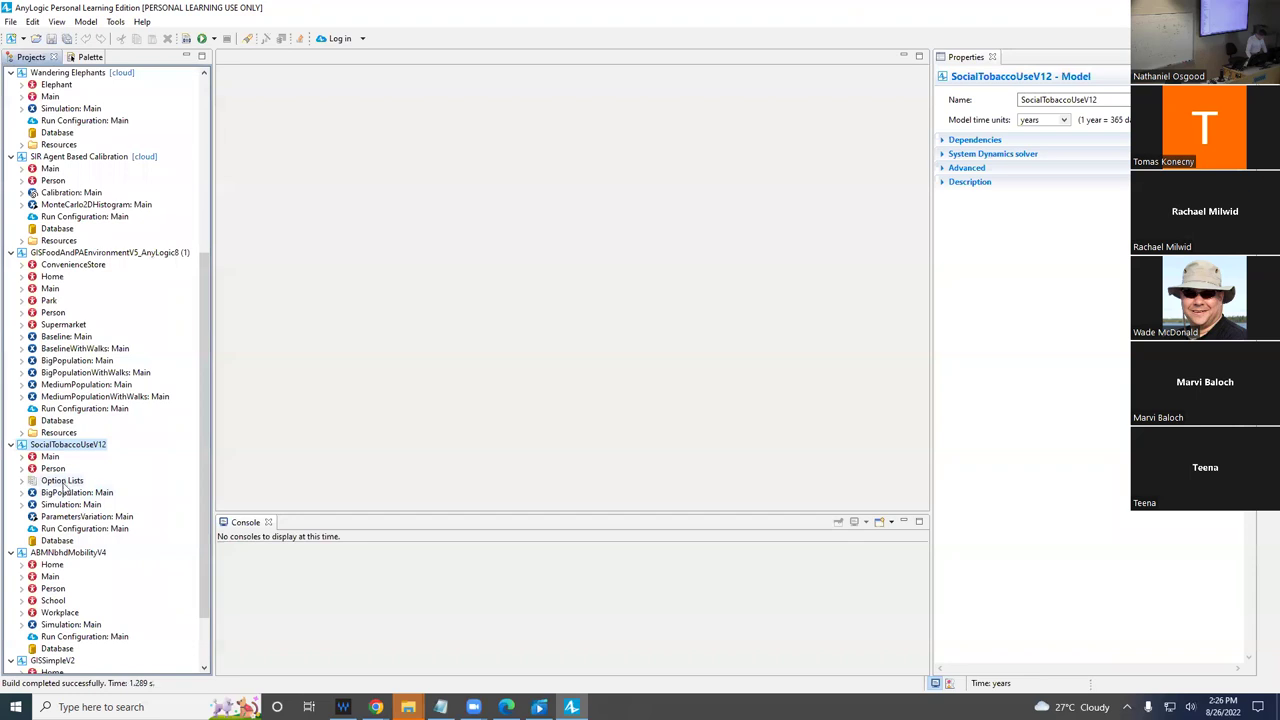
- Run the Simulation experiment of SocialTobaccoUseV12 and dismiss the startup dialog
right_click(62, 504)
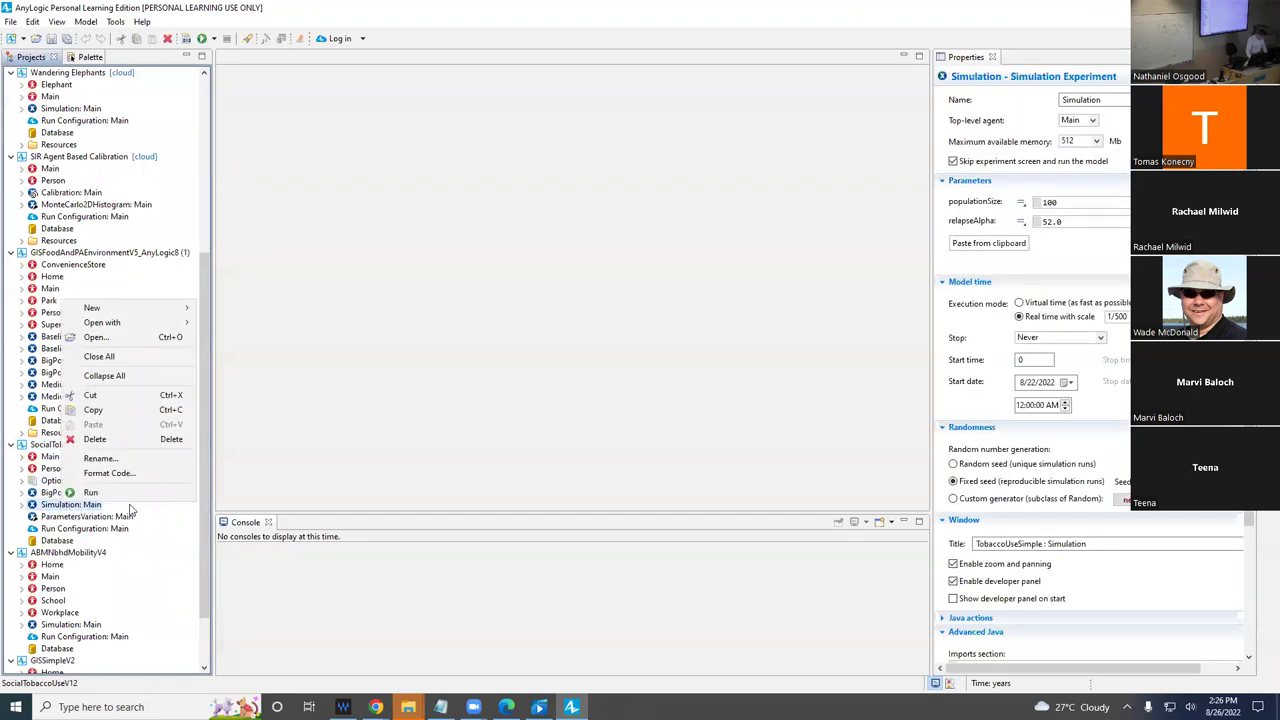
left_click(129, 493)
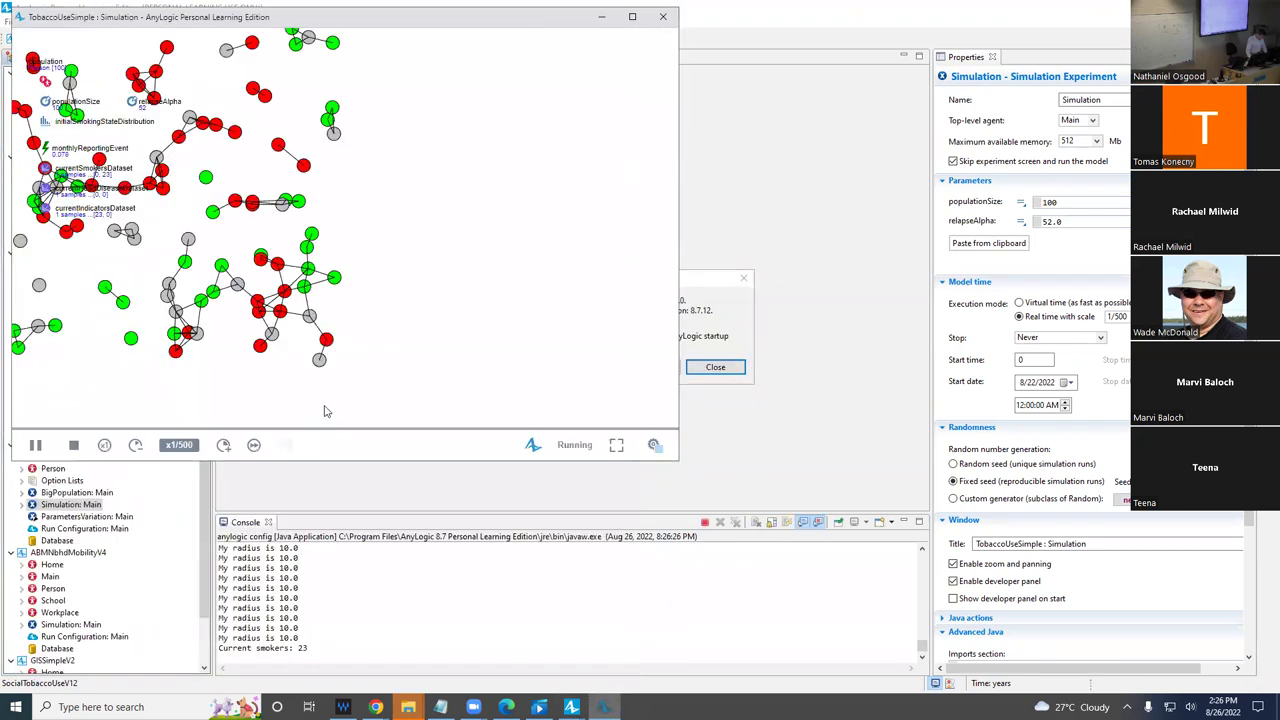
left_click(715, 367)
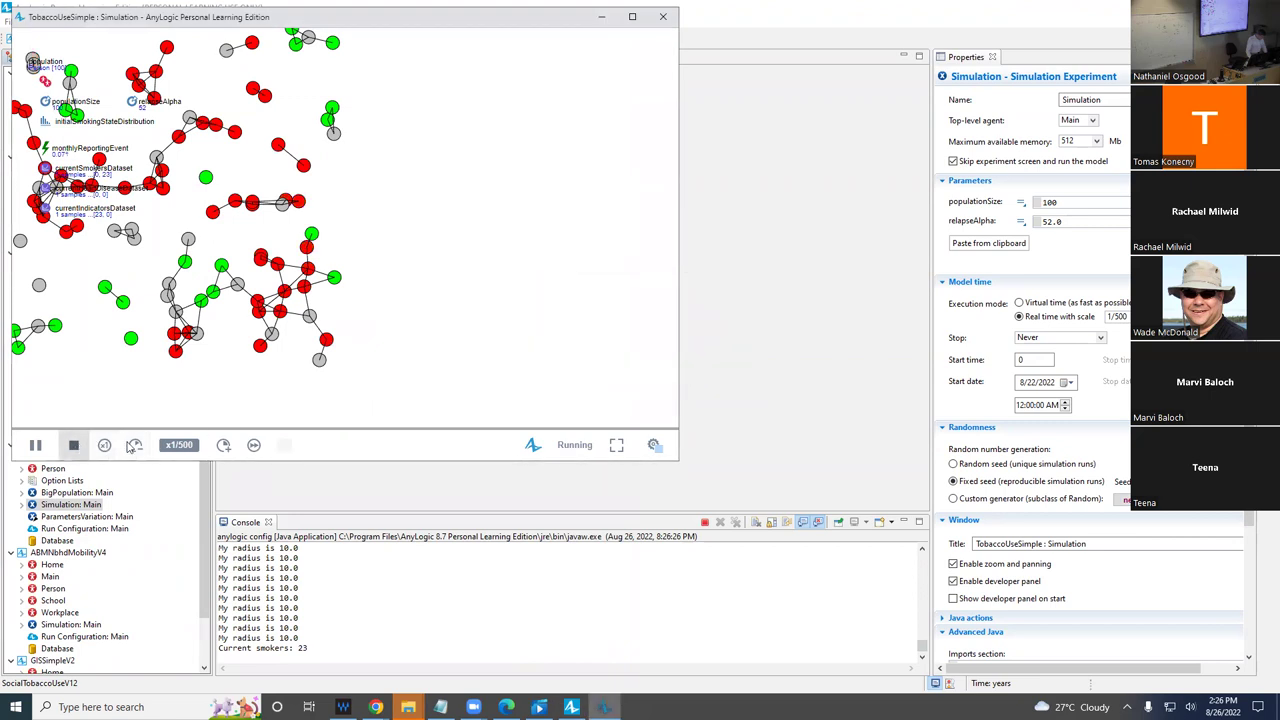
- Speed the running simulation up to x5 to watch the Person ovals, close the run window, and select the Simulation experiment
left_click(223, 445)
left_click(223, 445)
left_click(223, 445)
left_click(223, 445)
left_click(223, 445)
left_click(223, 445)
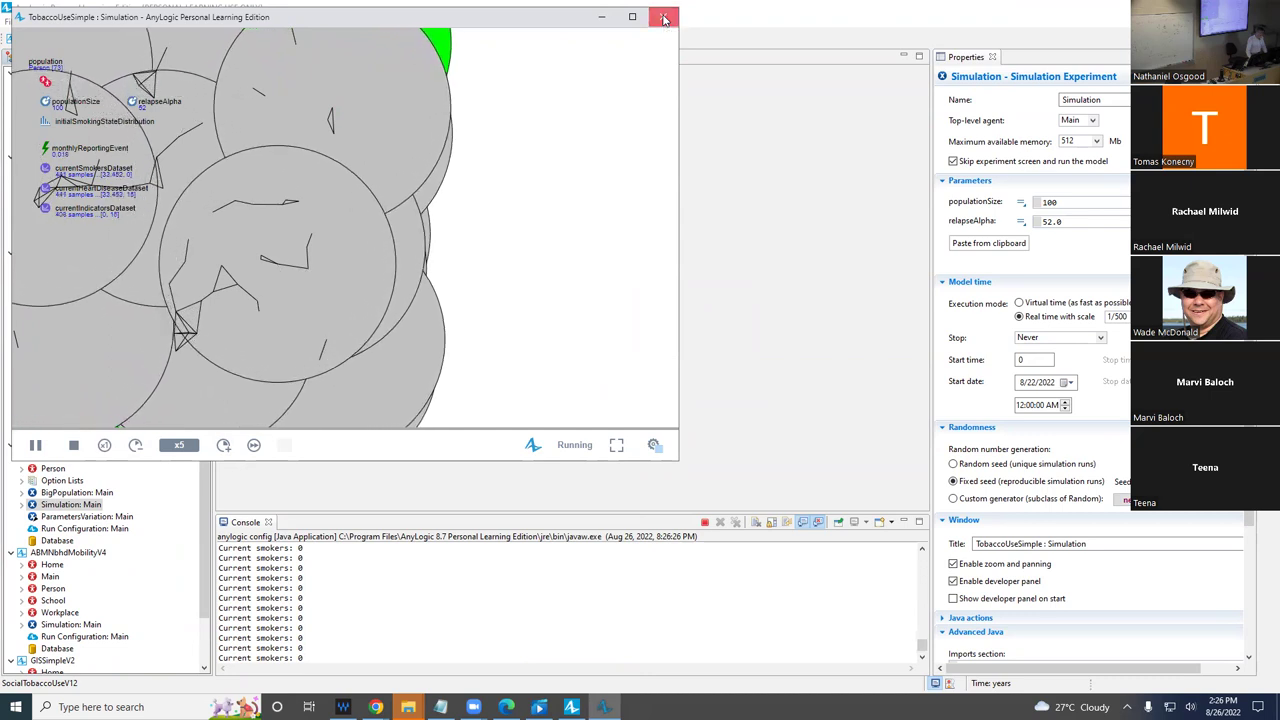
left_click(664, 19)
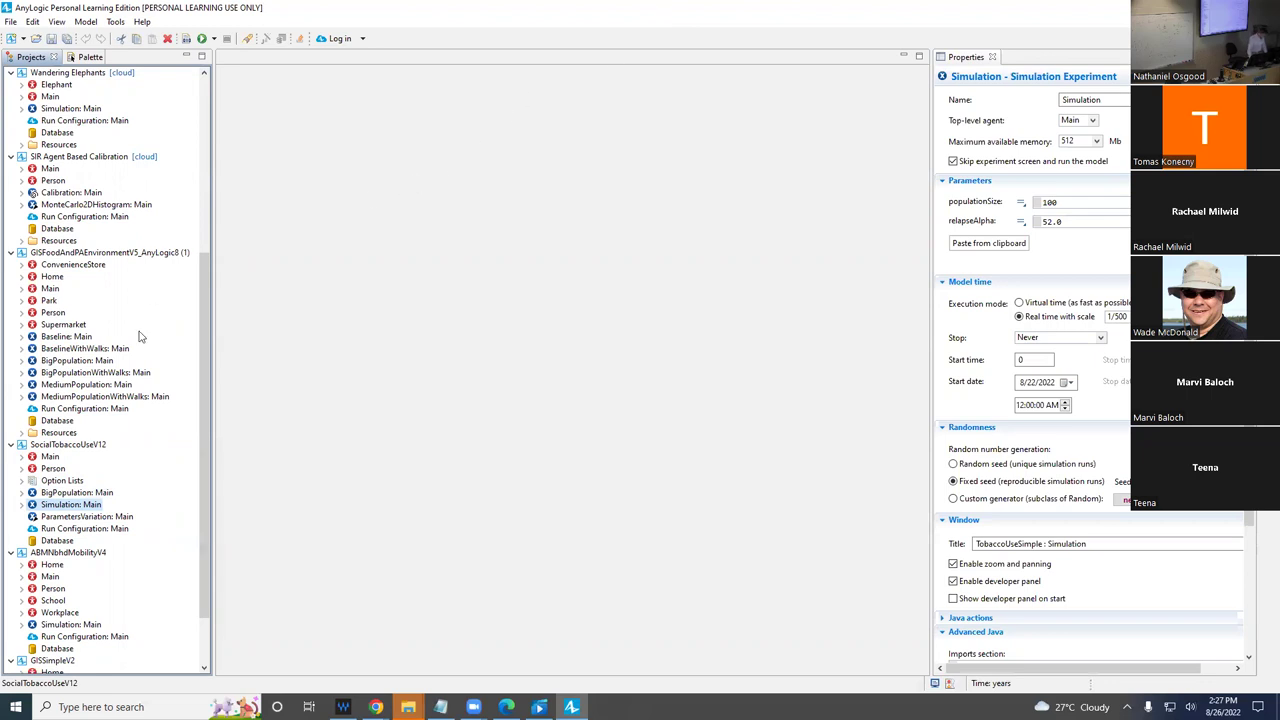
left_click(96, 505)
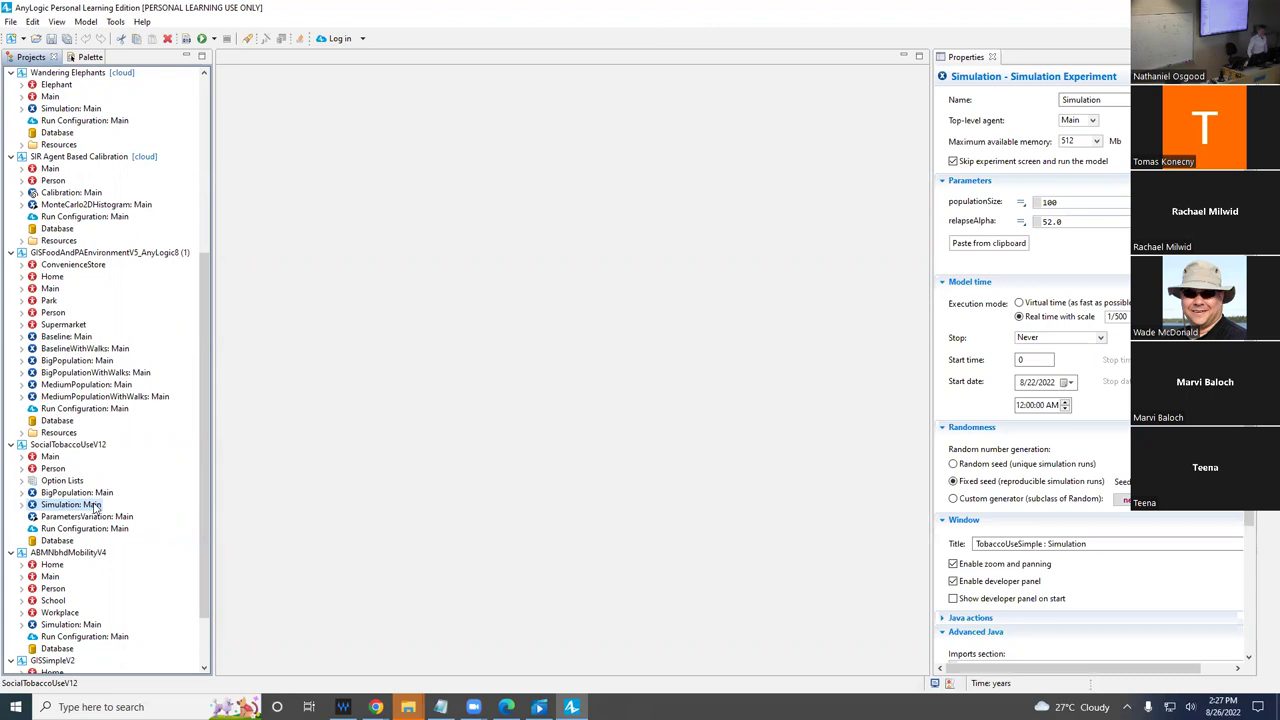
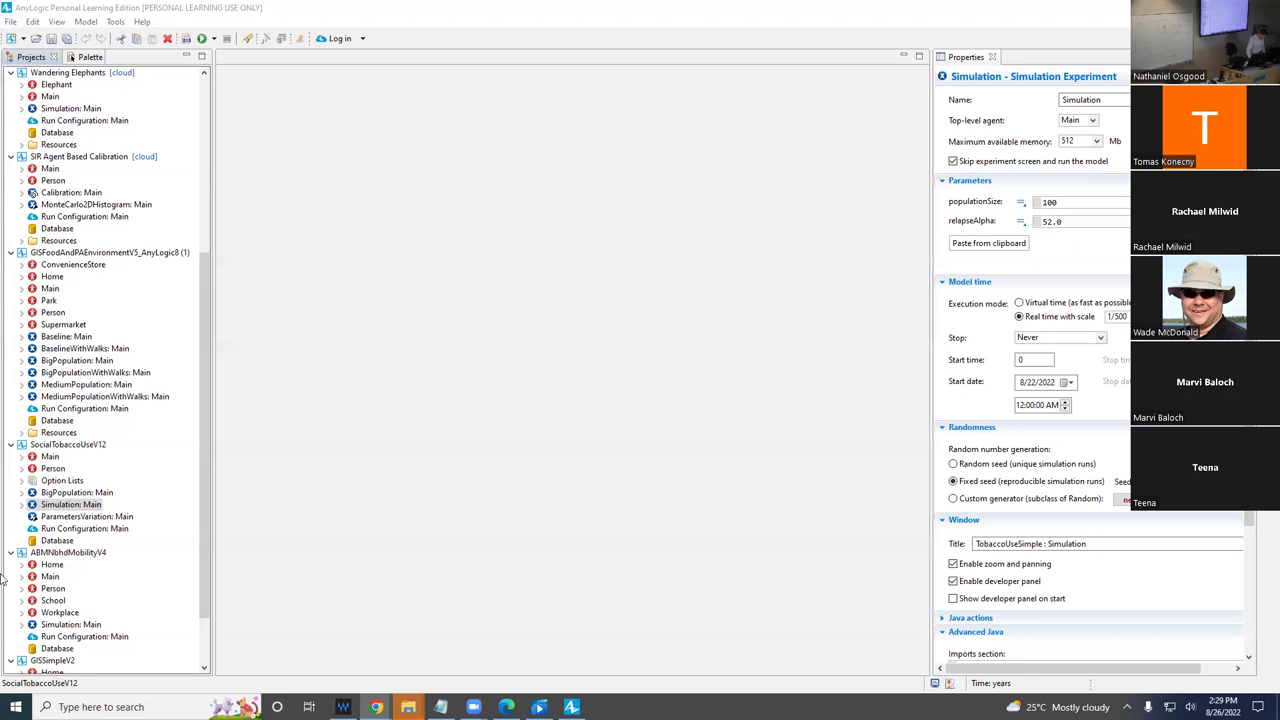
- Open the Person and Main agent types of SocialTobaccoUseV12
left_click(44, 468)
double_click(44, 468)
double_click(36, 456)
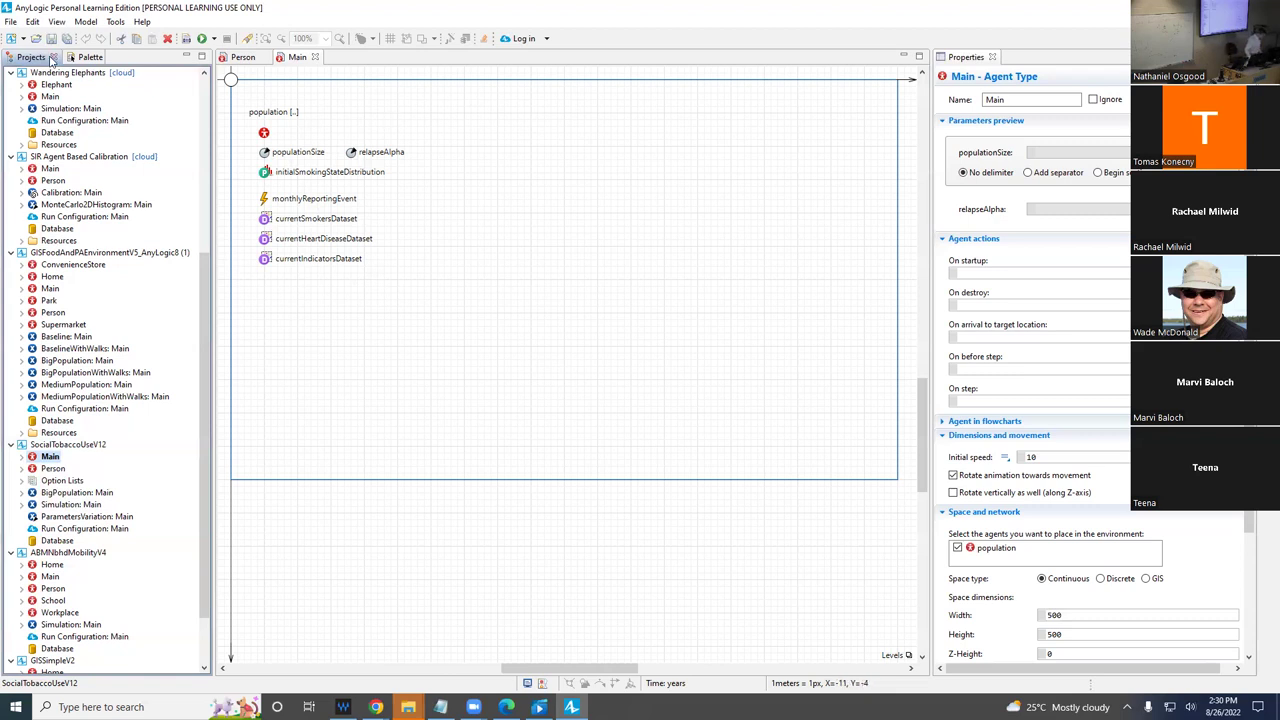
- Add a parameter named birthRate to Main above relapseAlpha, with a default value of -1.0
left_click(80, 58)
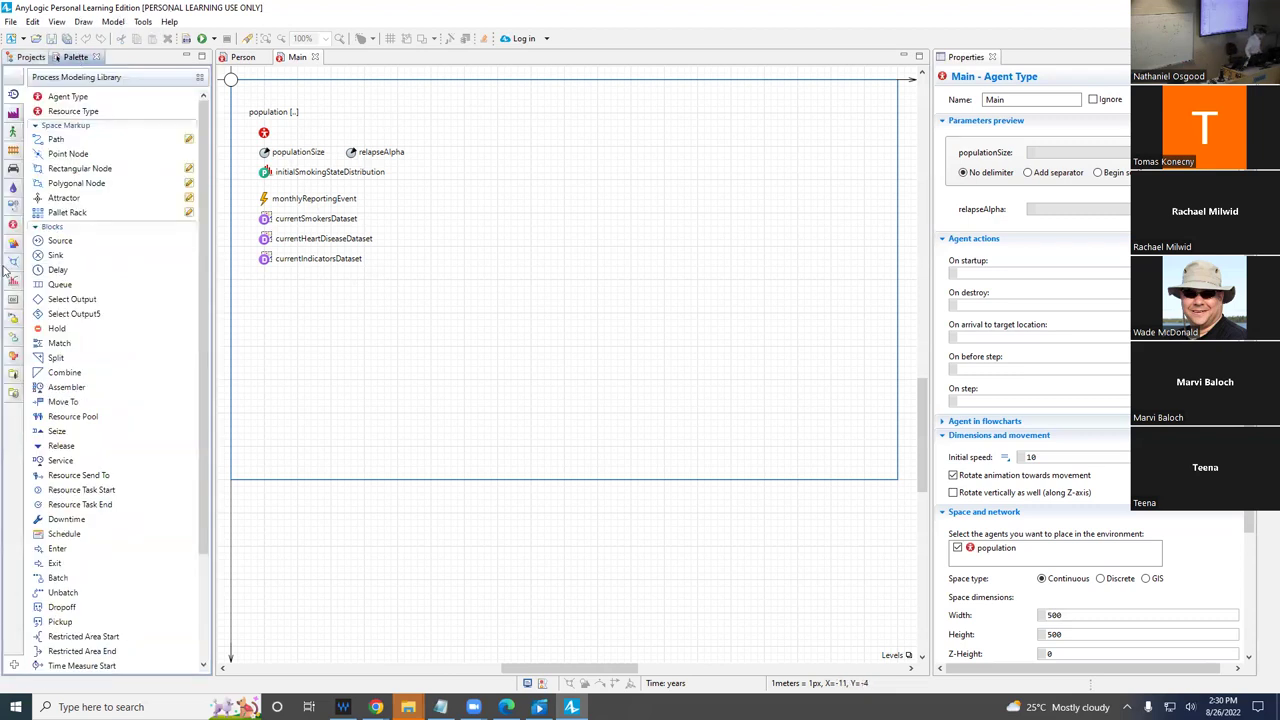
left_click(12, 225)
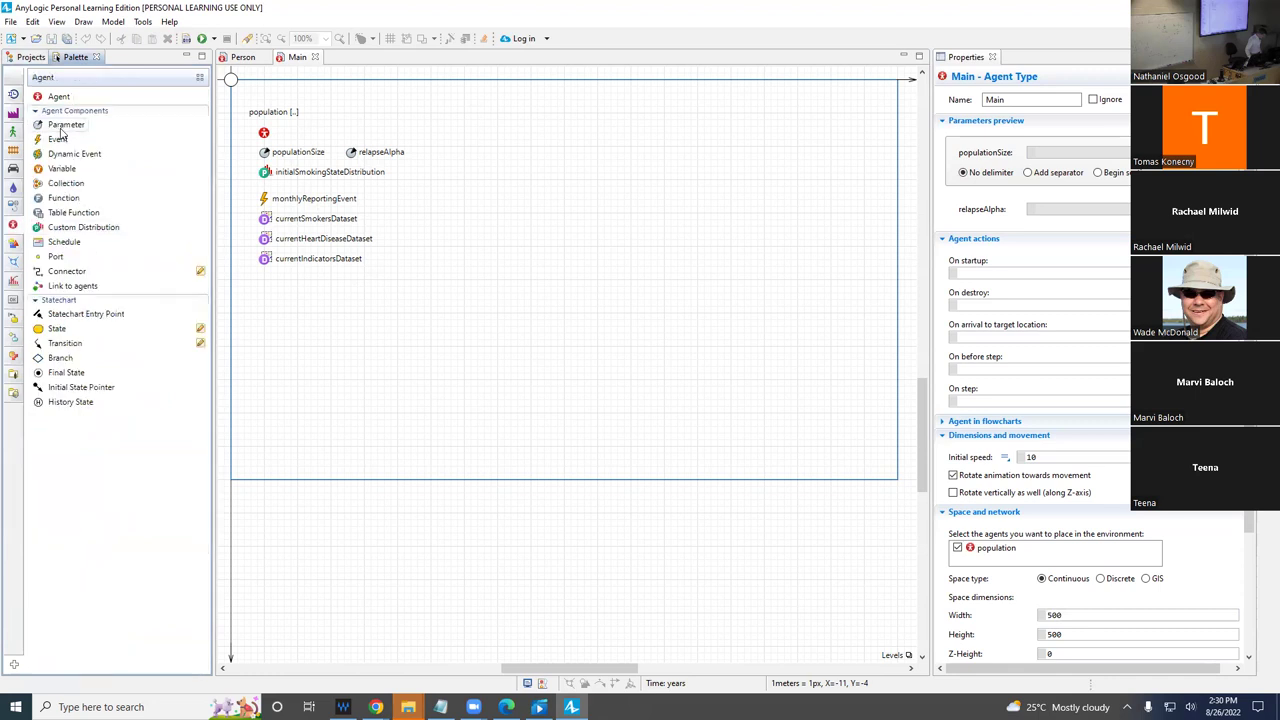
left_click_drag(64, 125, 349, 135)
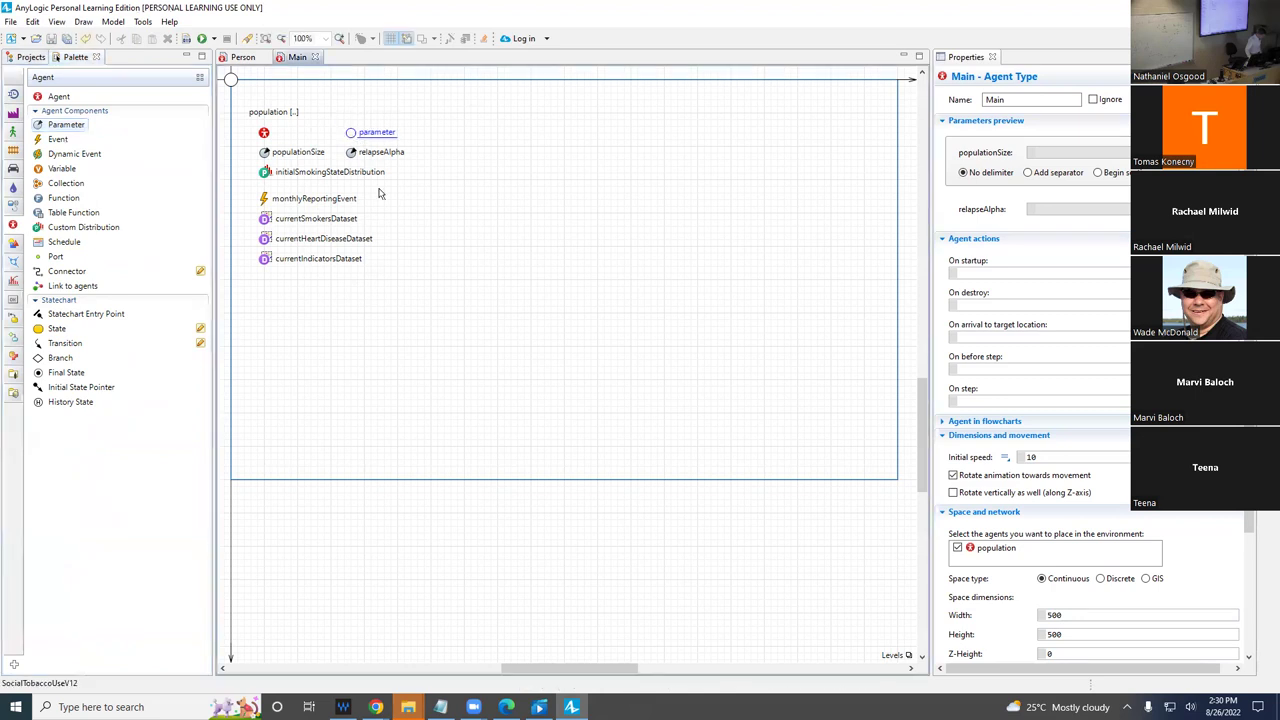
type("birthRate")
key("Return")
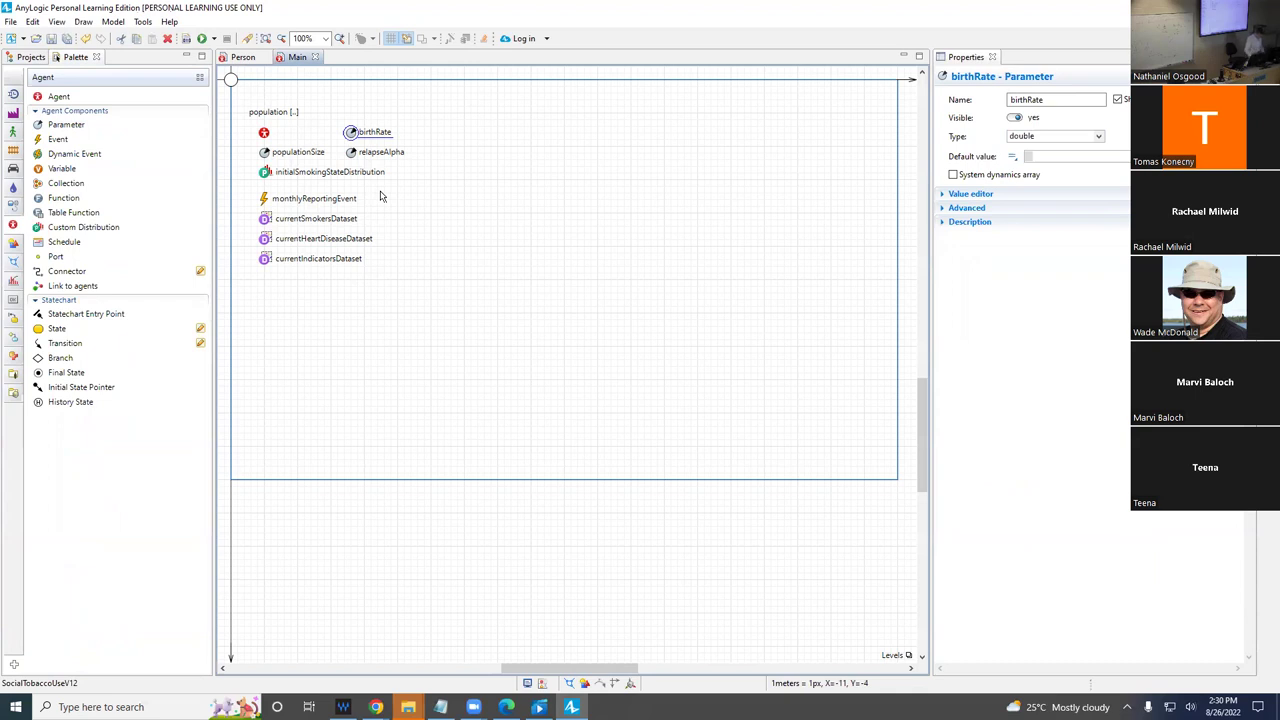
left_click(1096, 158)
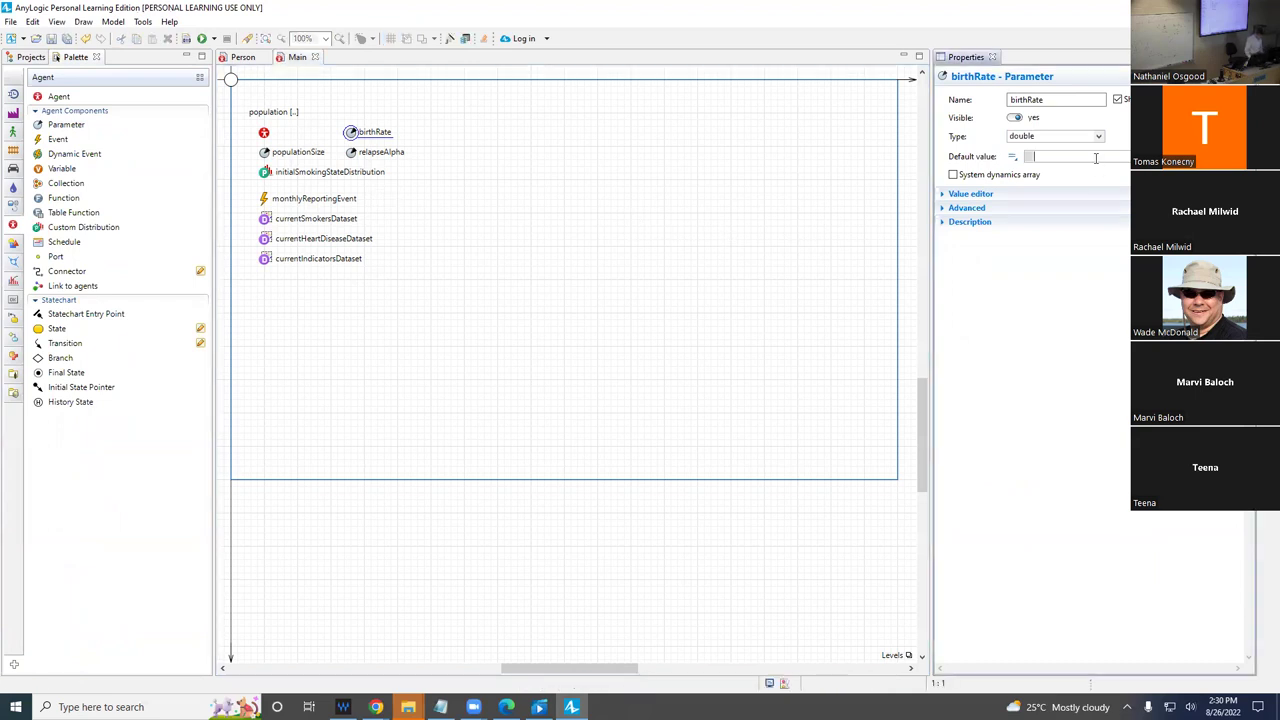
type("-1.")
- Compare the birthRate parameter with its entry in SocialTobaccoUseV12's Simulation experiment and set the experiment's birthRate to 0.02
left_click(18, 58)
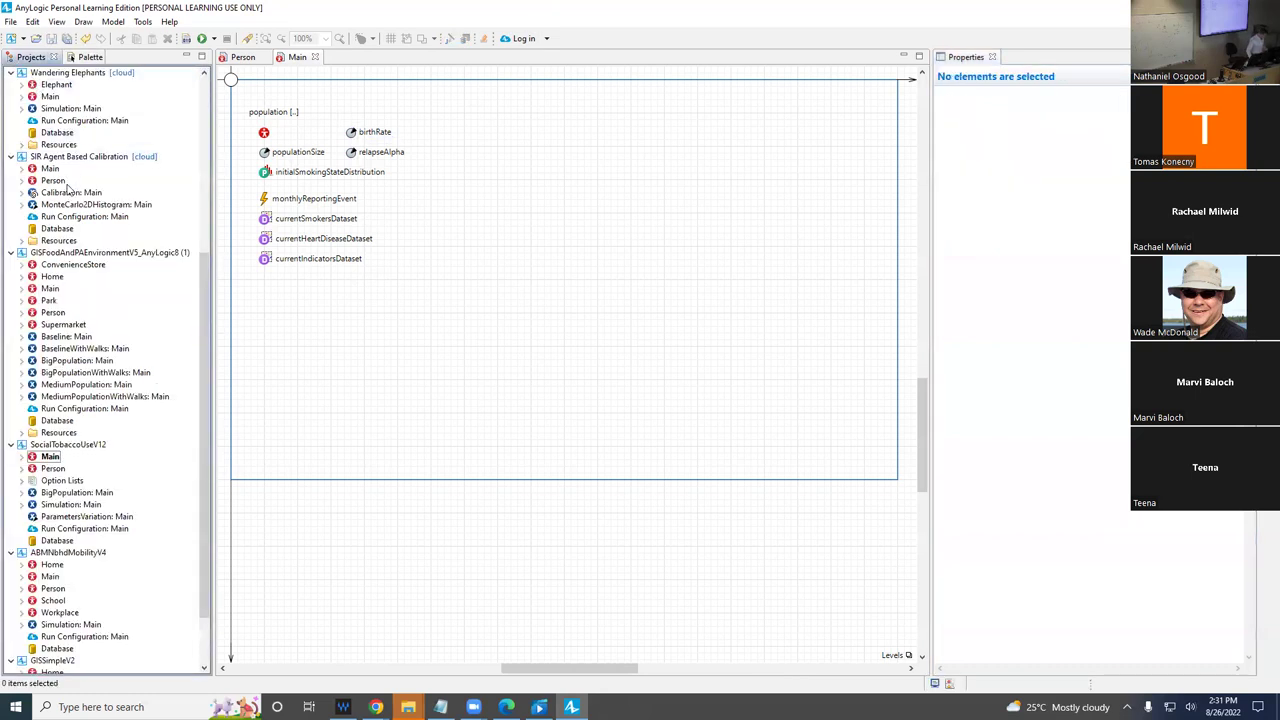
left_click(62, 504)
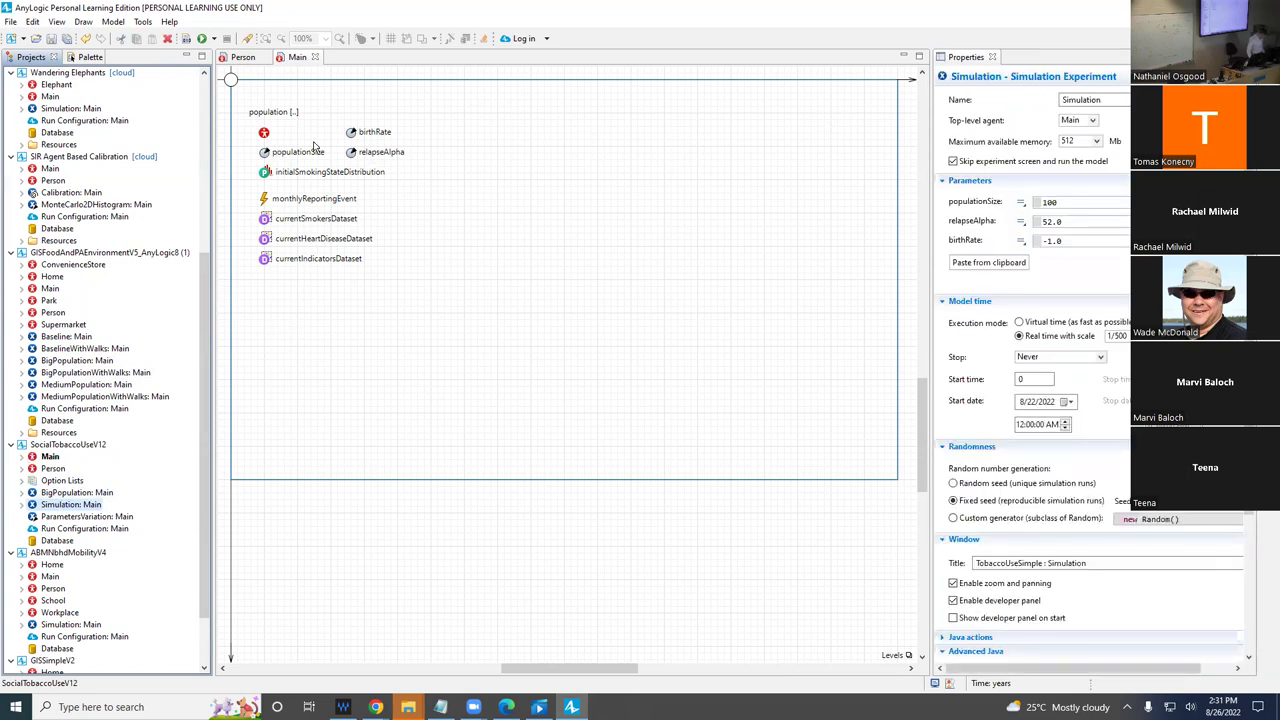
left_click(350, 132)
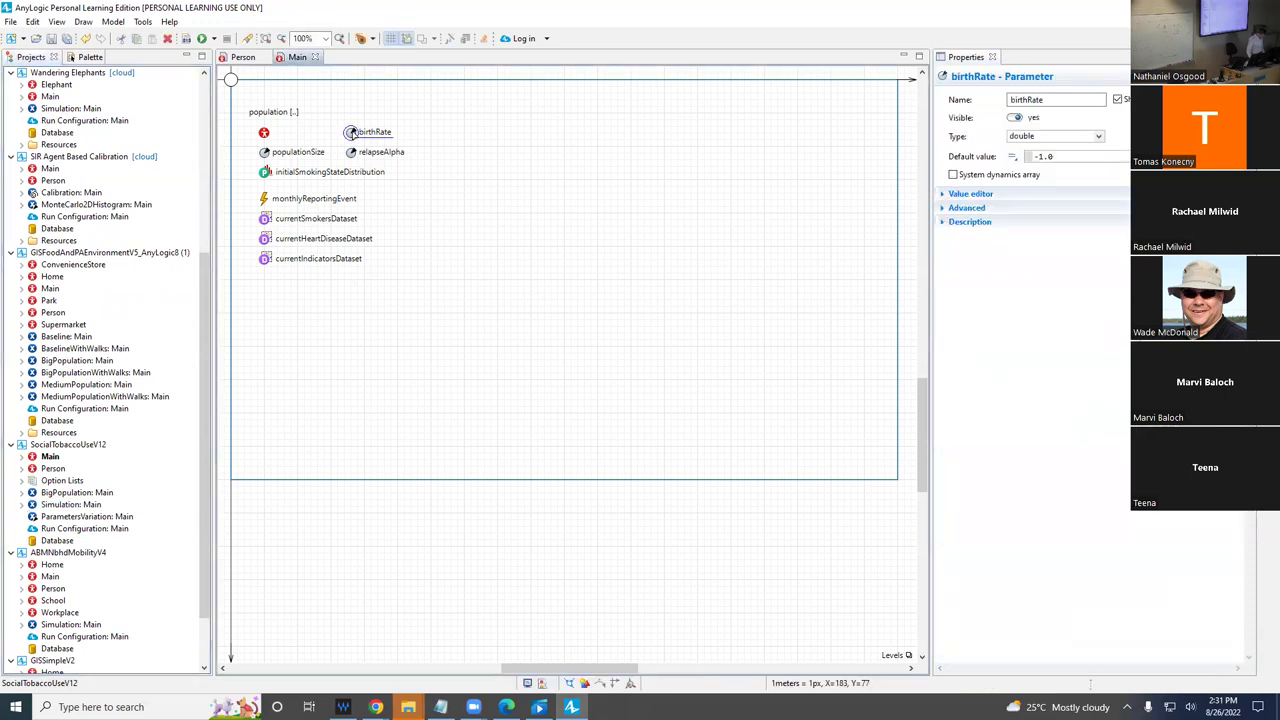
left_click(57, 505)
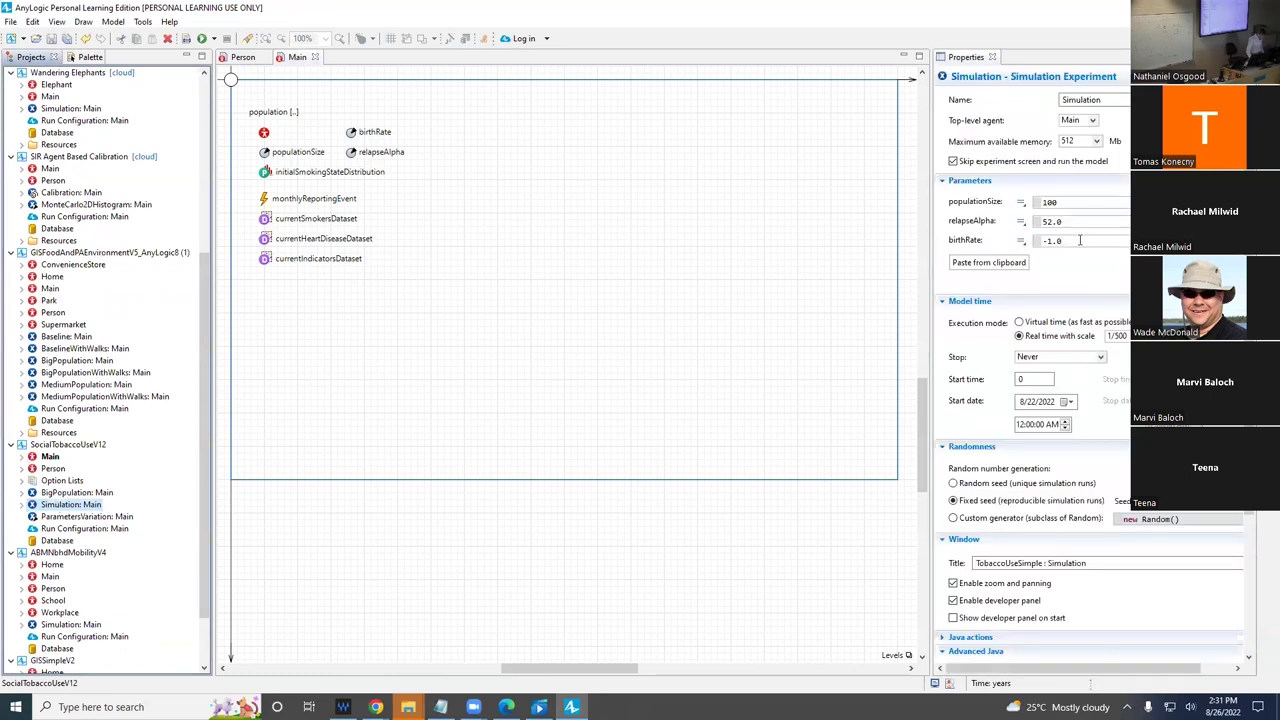
left_click_drag(1080, 240, 907, 249)
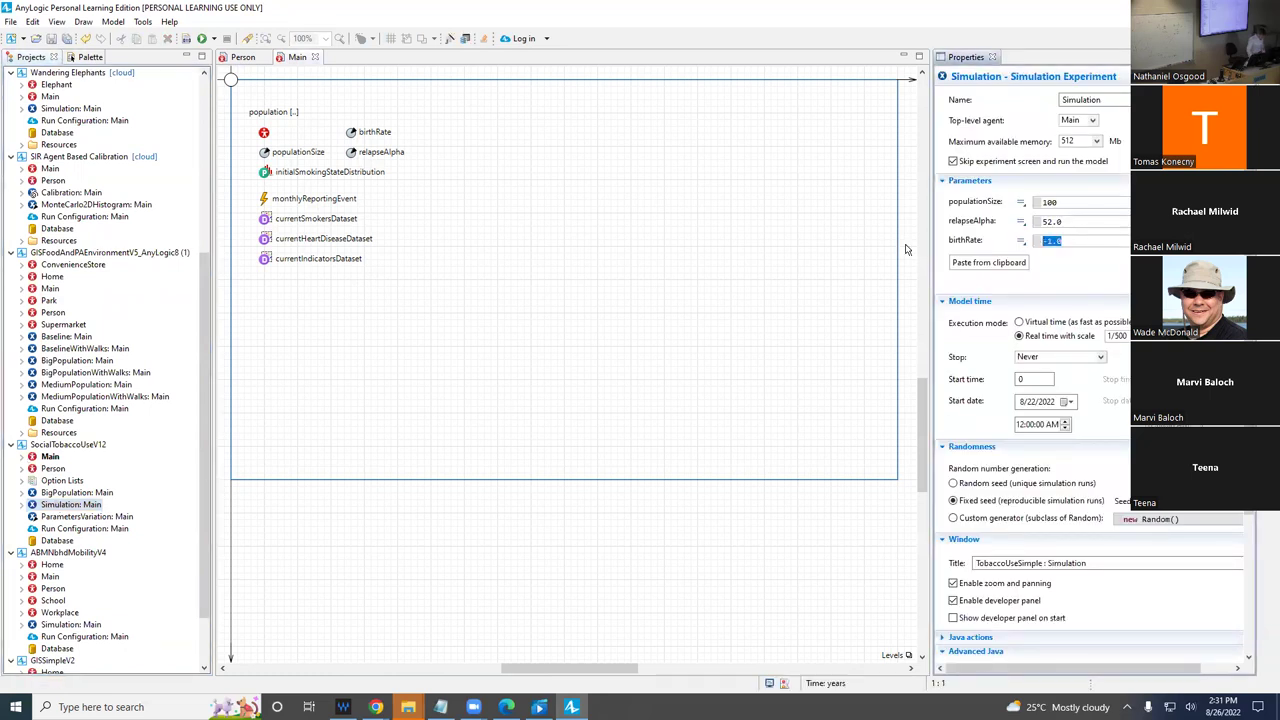
type("0")
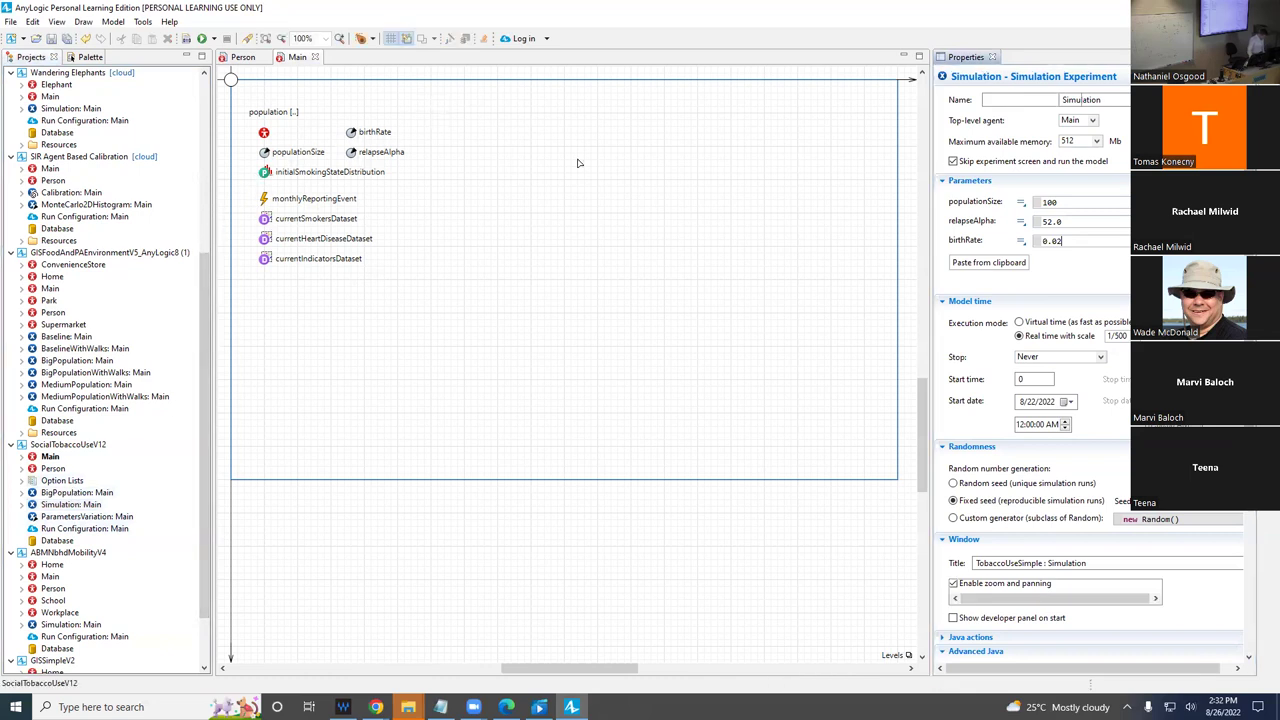
- Change the default value of Main's birthRate parameter to 0.02
left_click(354, 134)
left_click(1056, 157)
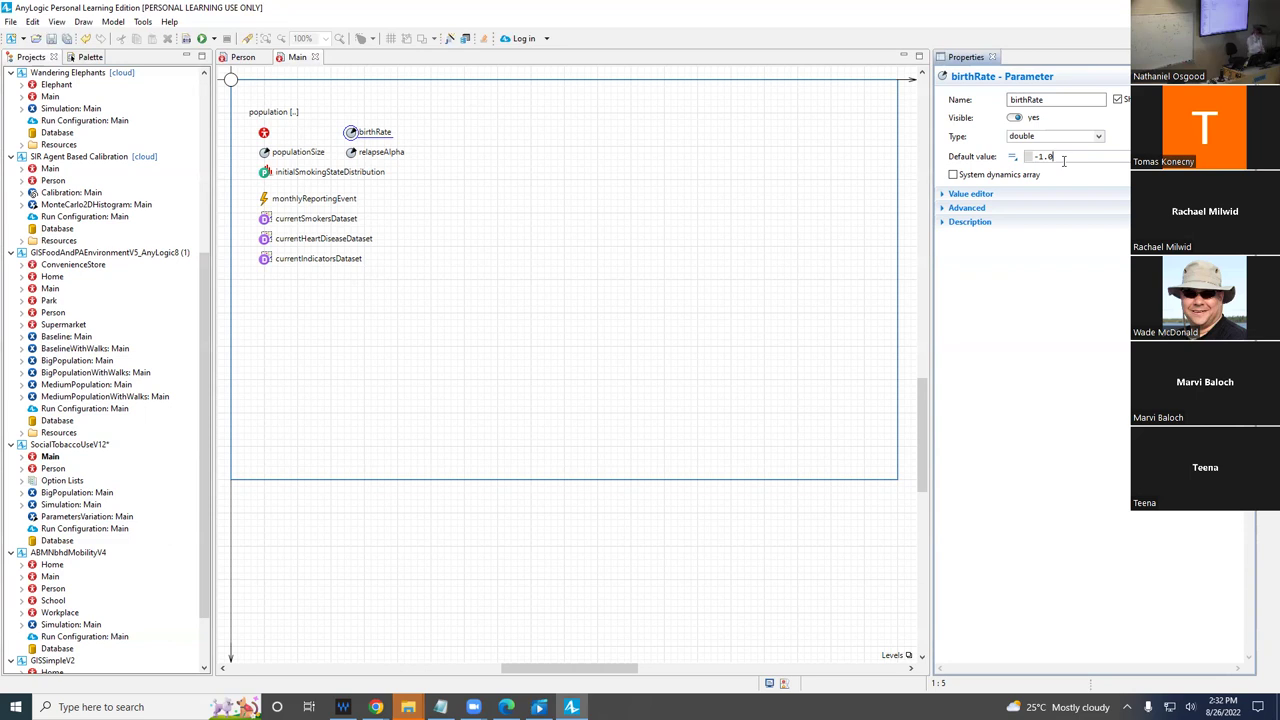
key("BackSpace")
key("BackSpace")
key("BackSpace")
key("BackSpace")
type("0.02")
- Override birthRate with 0.03 in SocialTobaccoUseV12's Simulation experiment
left_click(64, 505)
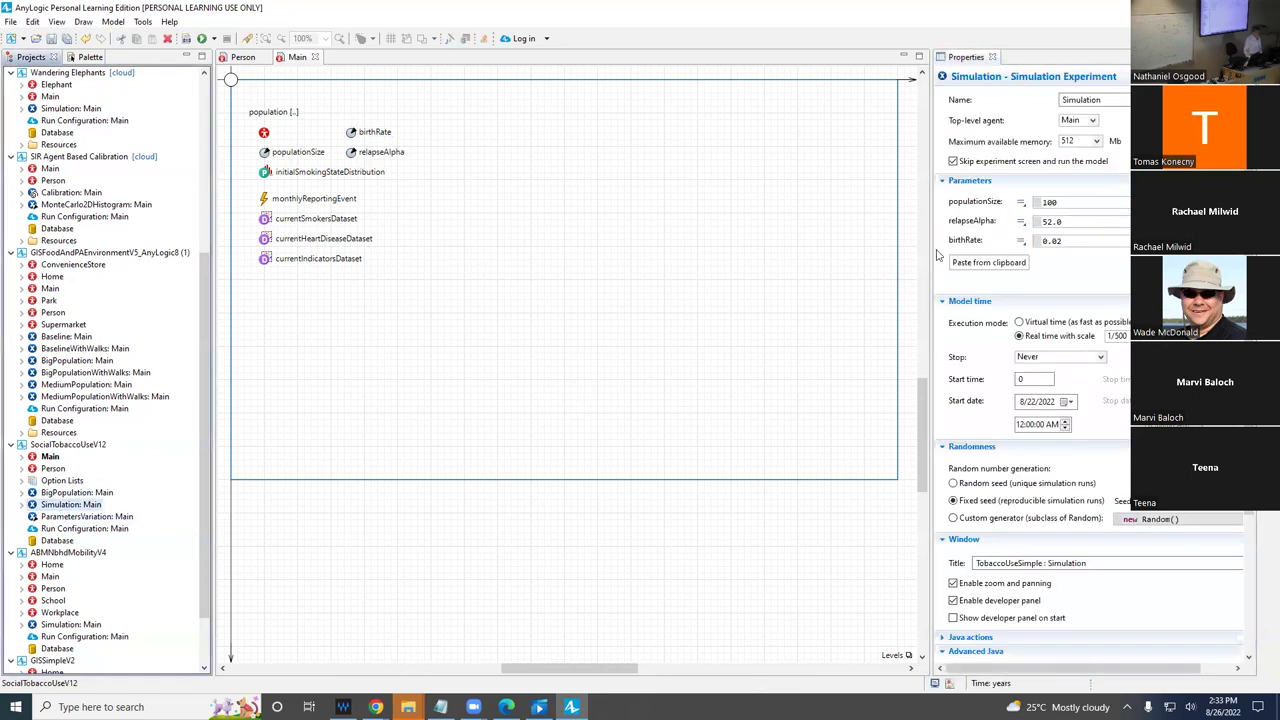
left_click(1070, 242)
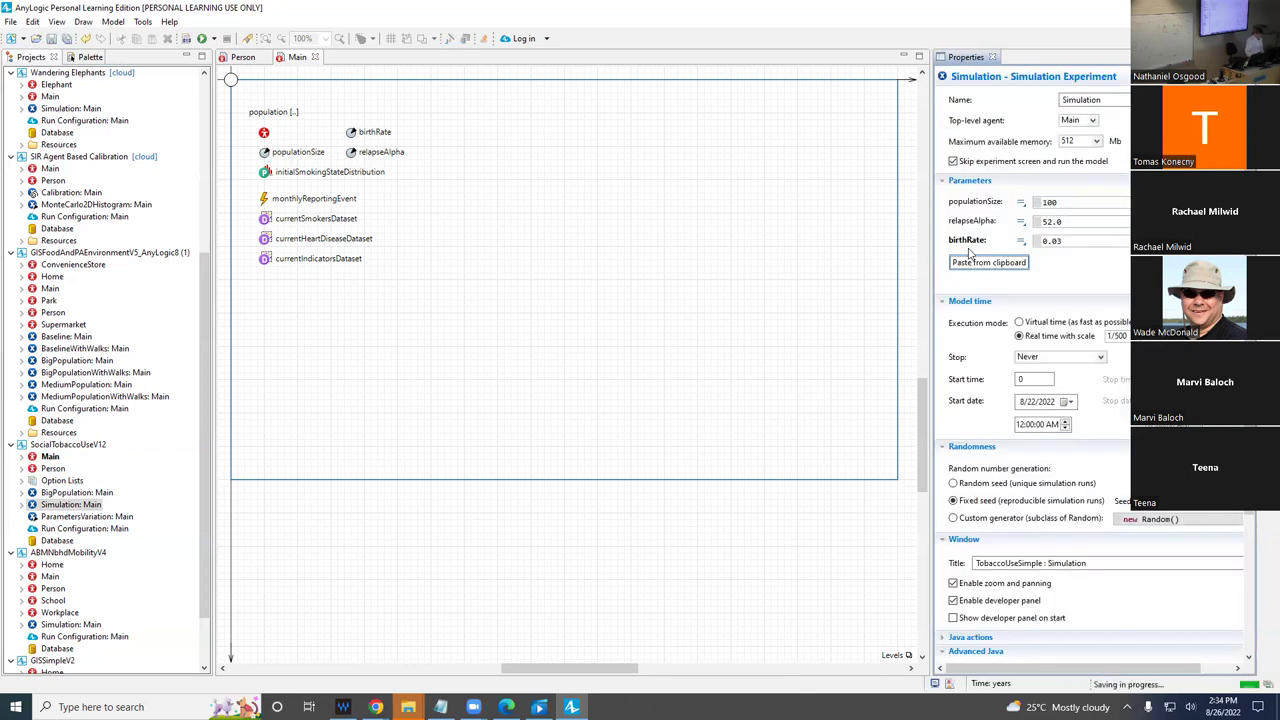
key("Tab")
- Set the Simulation experiment's birthRate back to 0.02
left_click(1116, 240)
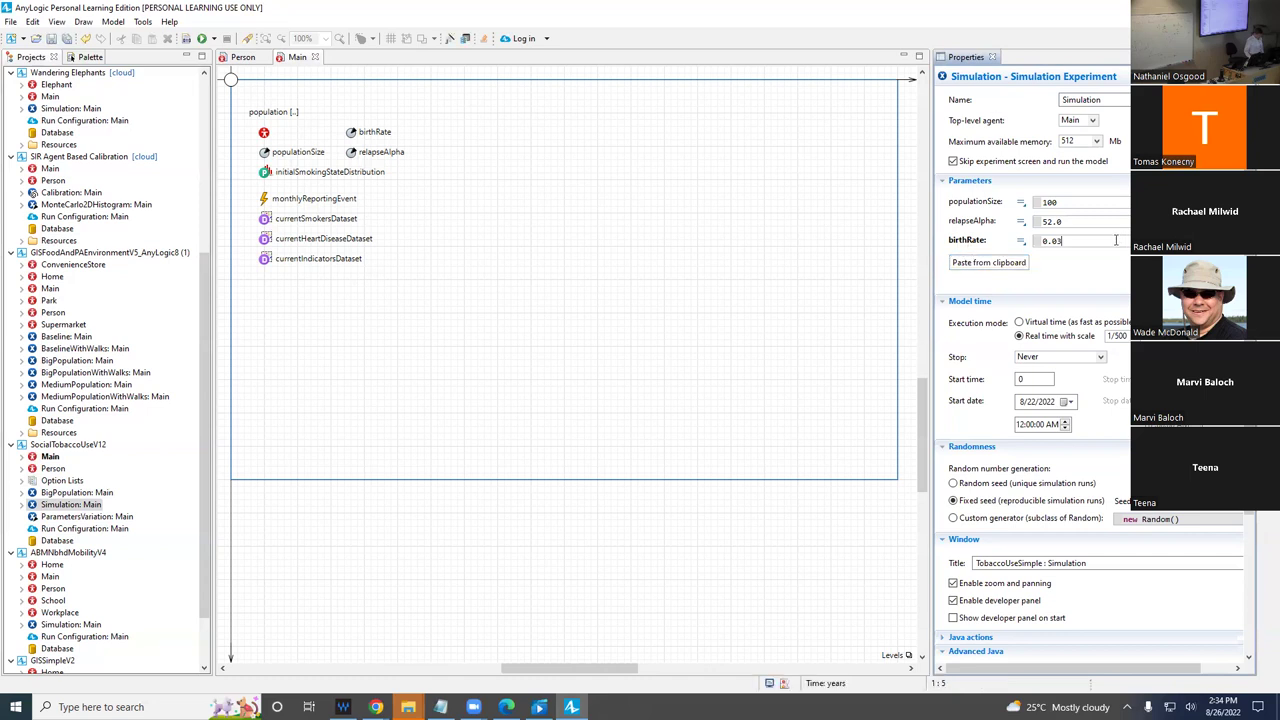
key("BackSpace")
type("2")
key("Tab")
- Rename the Simulation experiment as Baseline and save the model
double_click(1080, 99)
type("Baseline")
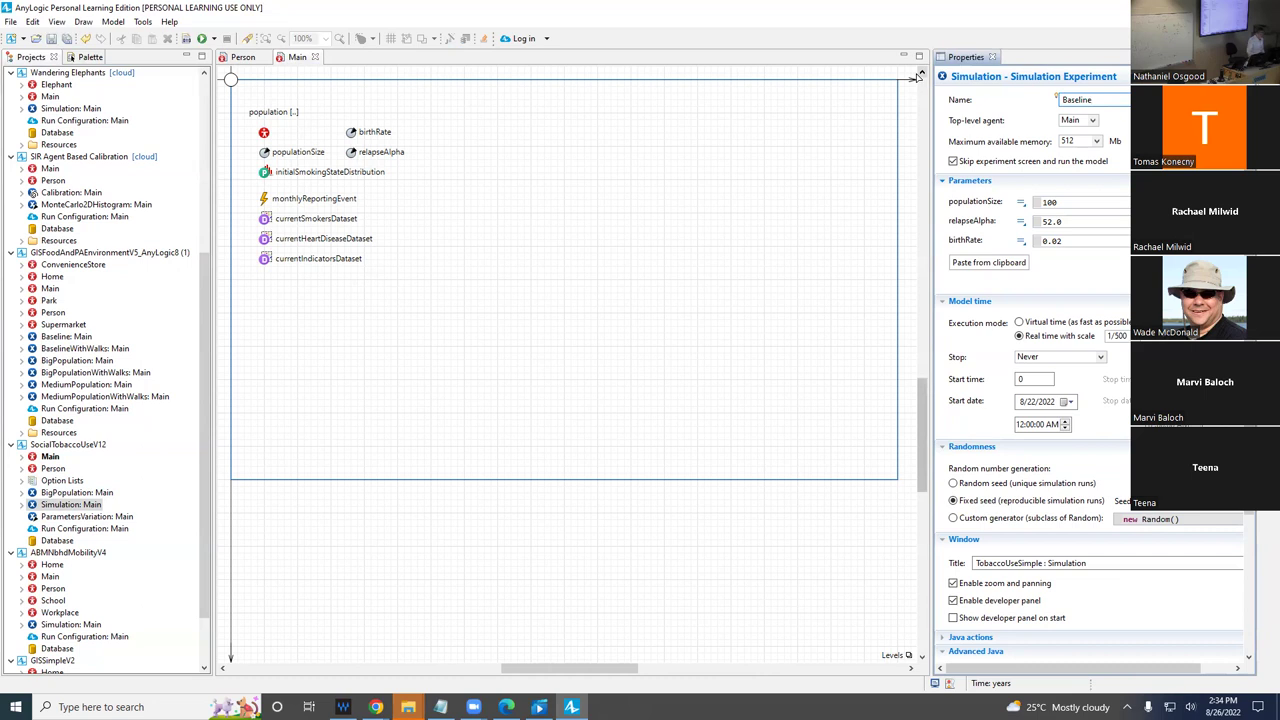
key("Return")
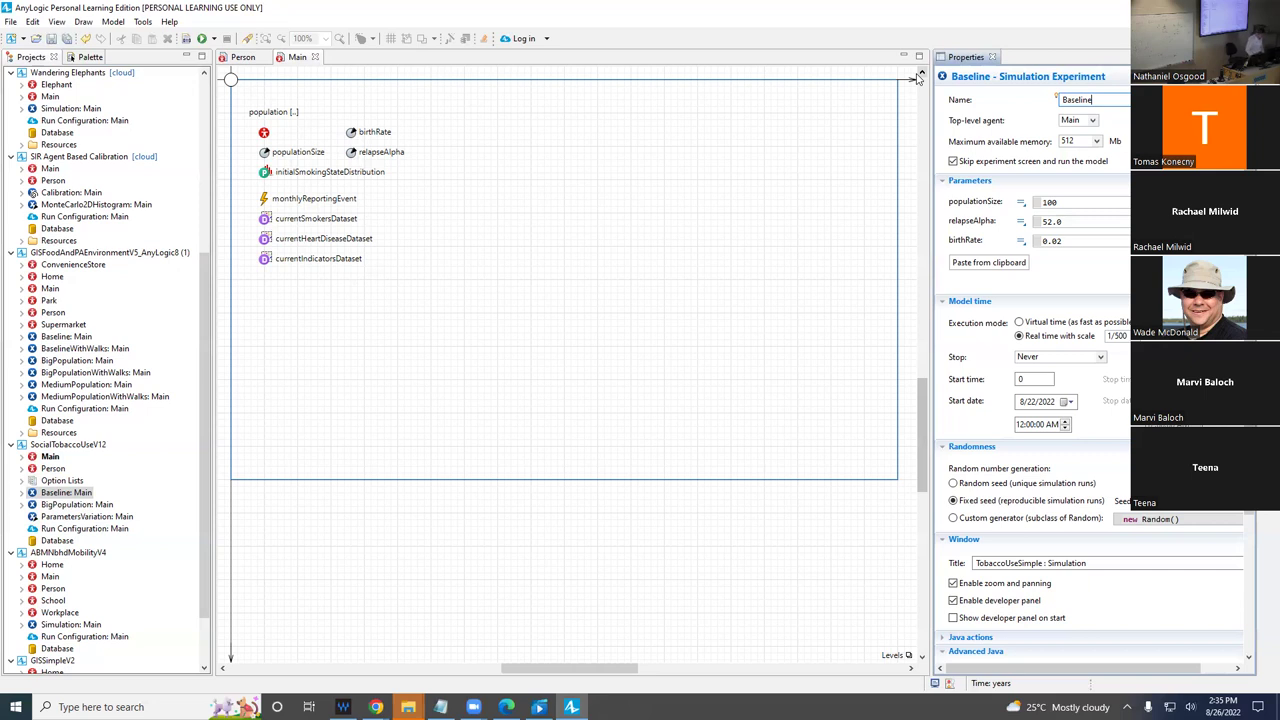
key("ctrl+s")
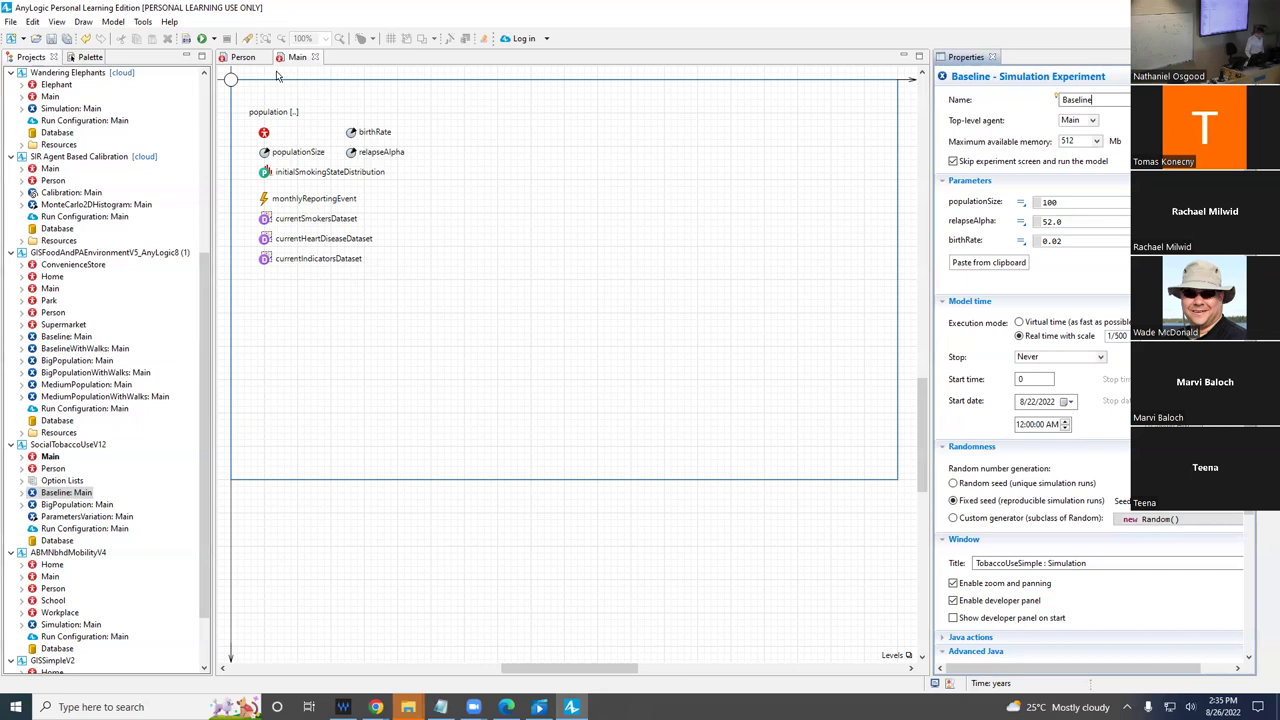
- Add a statechart entry point named fertilityStatechart to Person, beside the heartDisease statechart
left_click(241, 57)
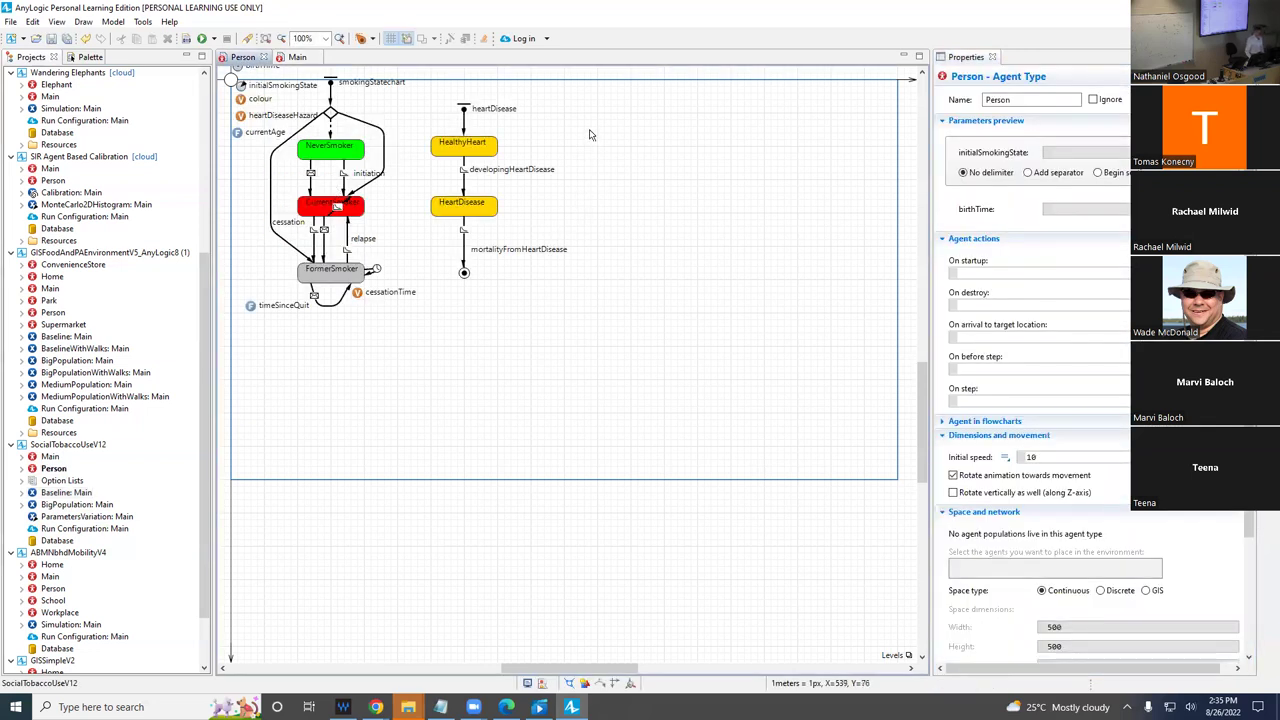
left_click(89, 57)
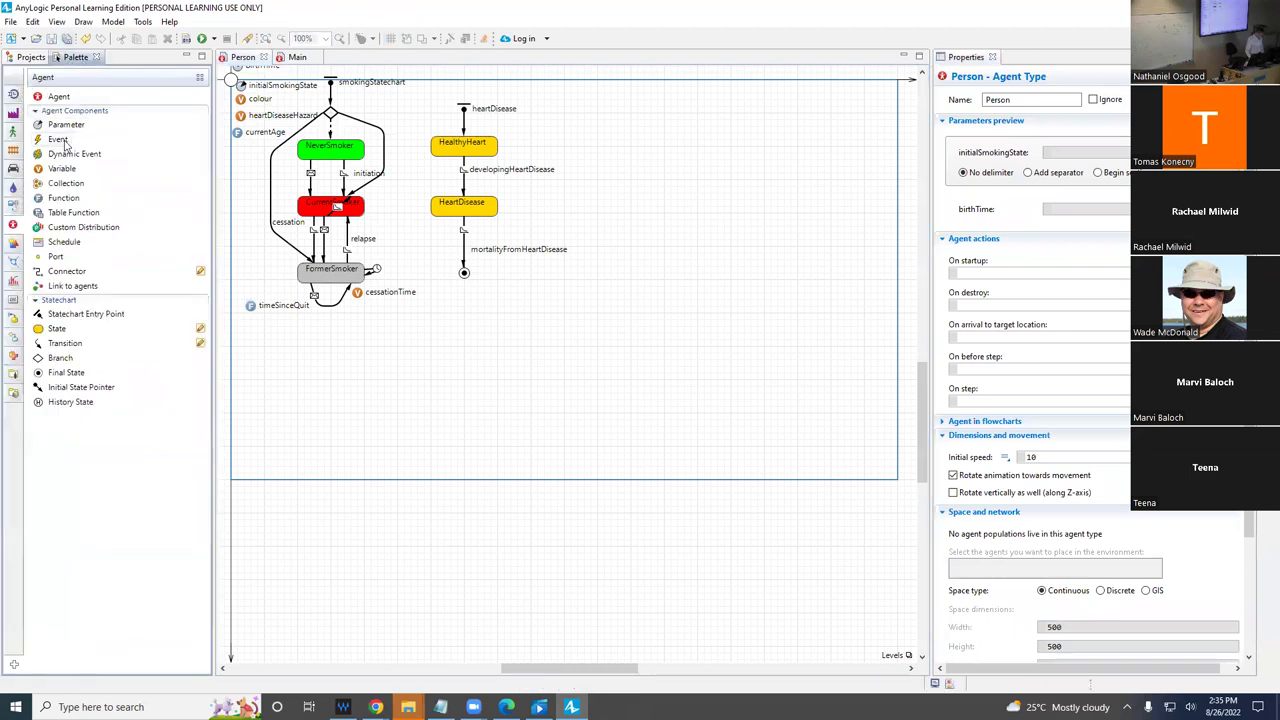
left_click_drag(86, 313, 614, 111)
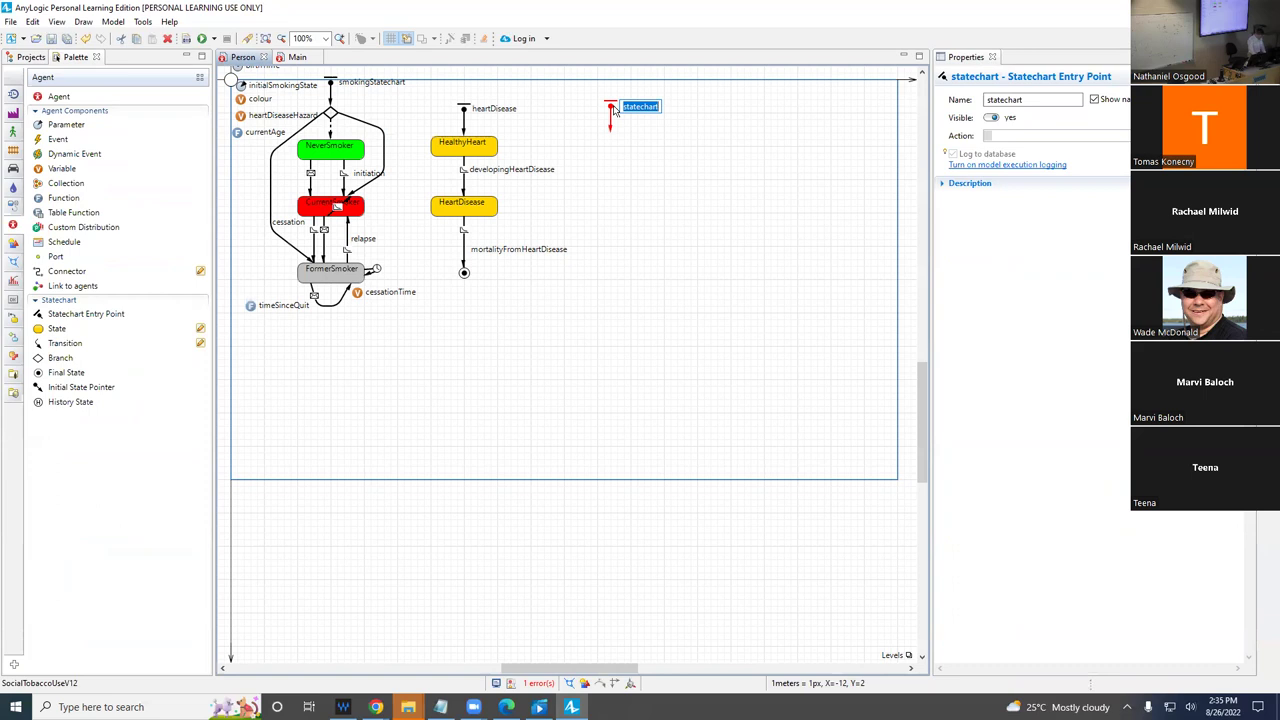
type("fertilityStatechart")
key("Return")
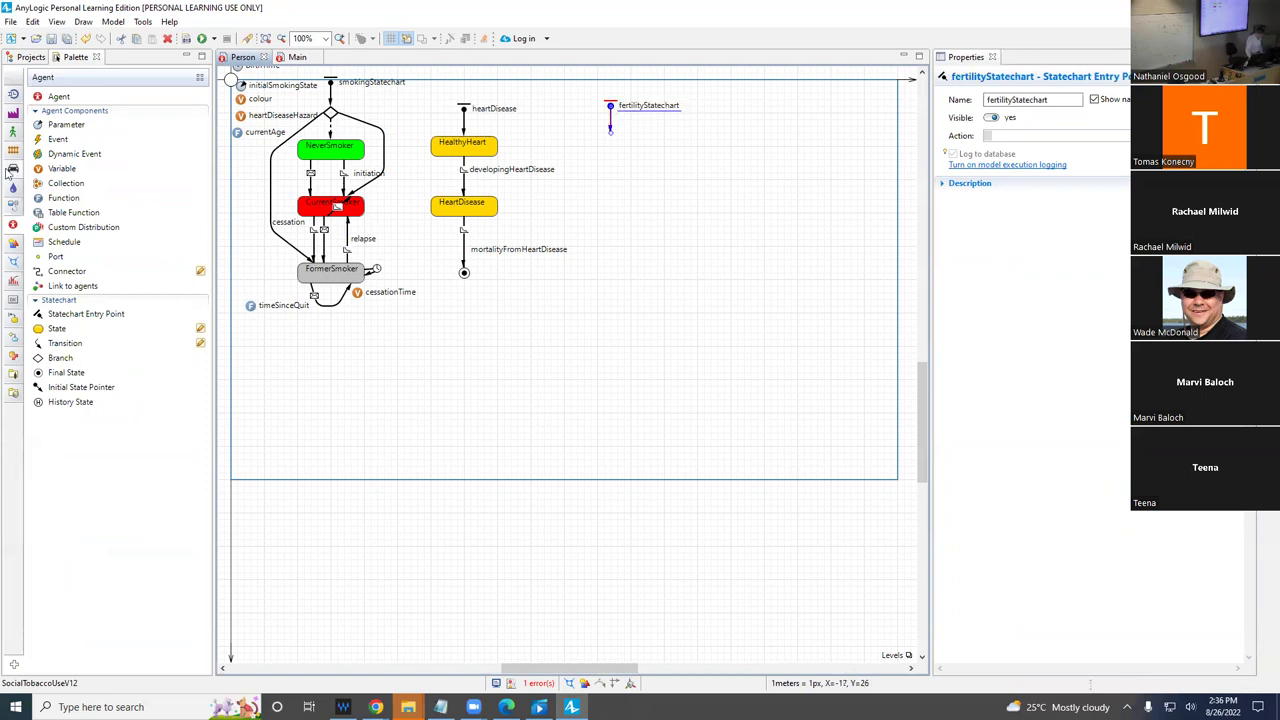
- Place a state named fertile under the fertilityStatechart entry point and save the model
left_click_drag(45, 330, 582, 140)
left_click(580, 139)
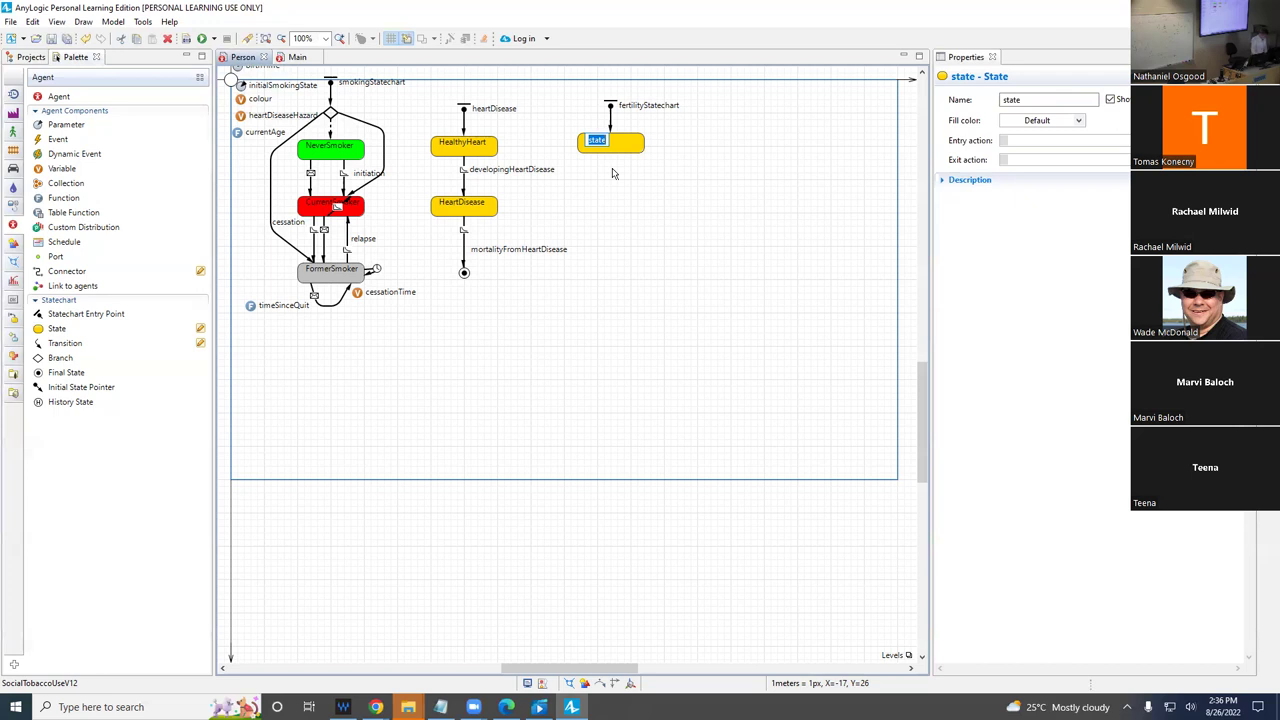
type("fertile")
key("Return")
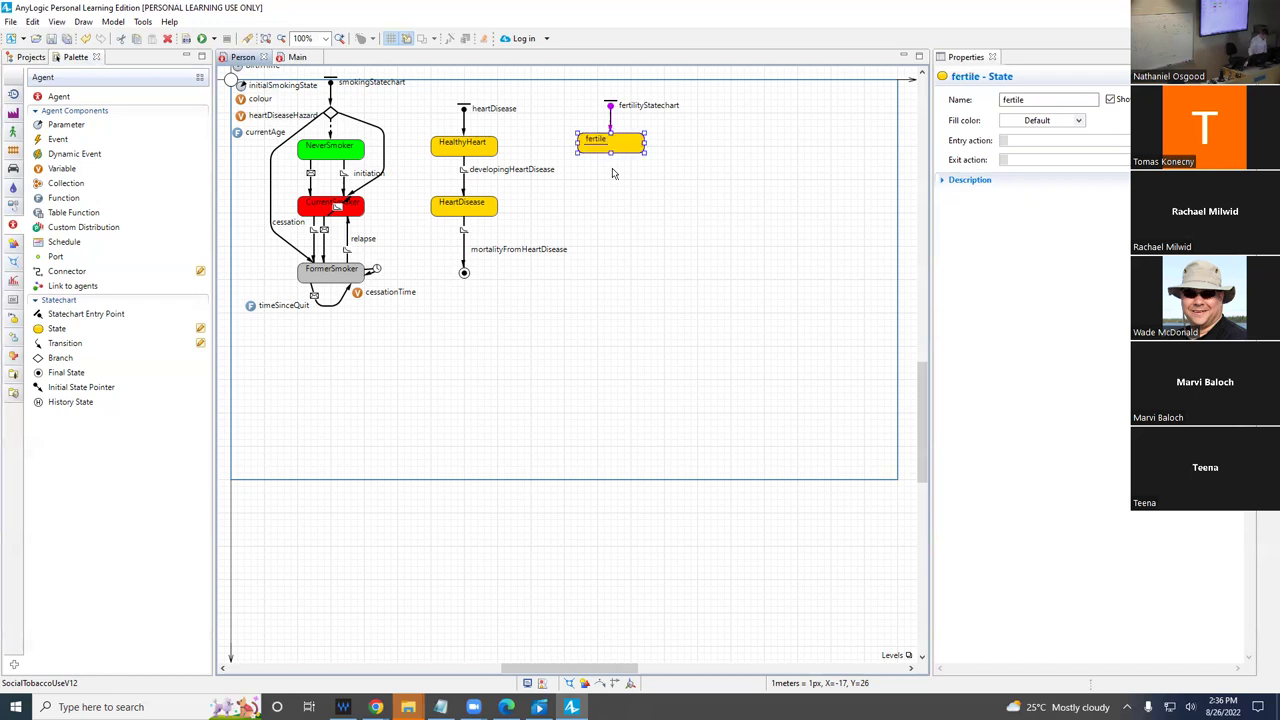
key("ctrl+s")
- Draw a transition that leaves the fertile state and loops back to its lower edge
left_click_drag(60, 343, 264, 320)
left_click_drag(517, 270, 597, 156)
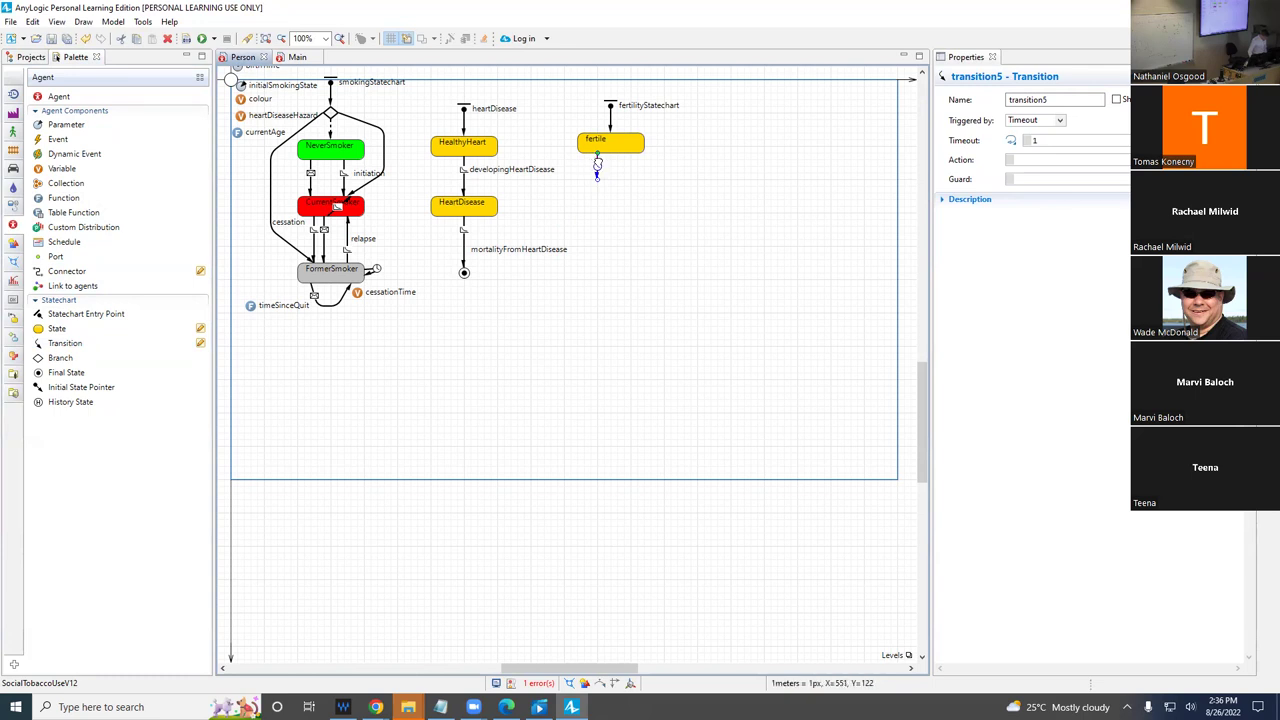
left_click_drag(597, 160, 603, 225)
double_click(599, 185)
left_click_drag(605, 227, 610, 177)
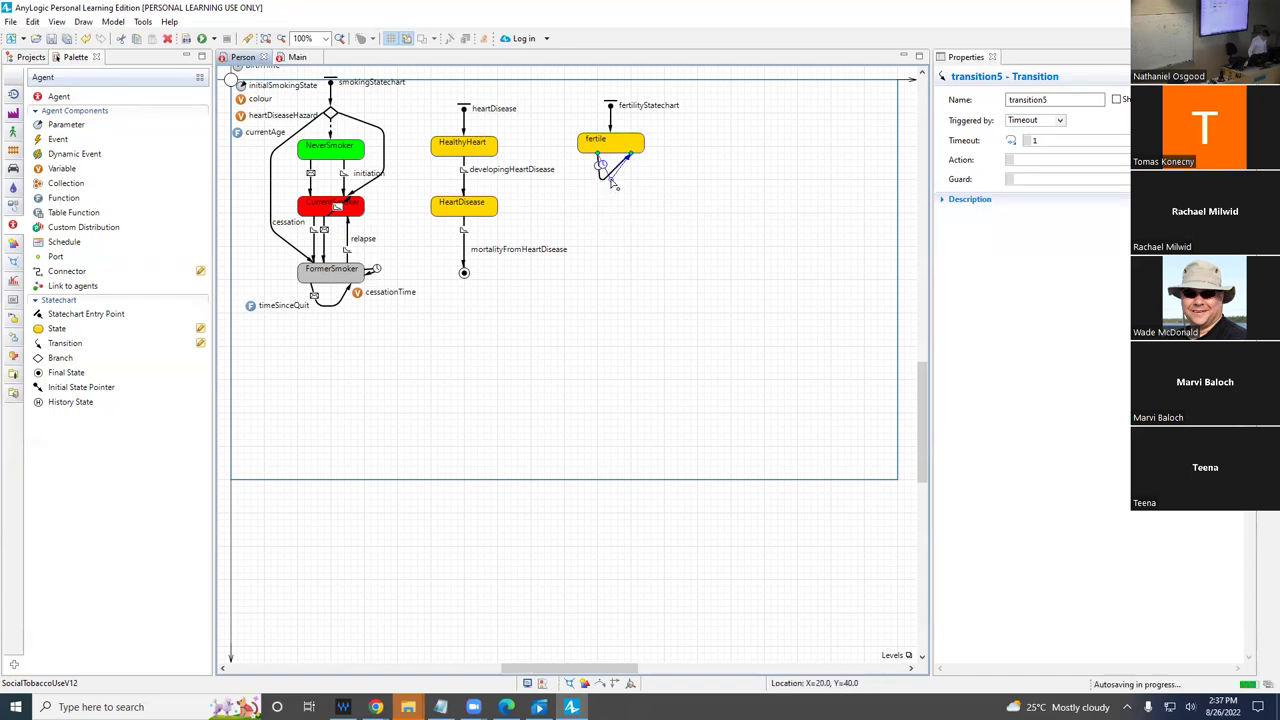
- Name the looping transition givingBirth and trigger it by Rate with the rate main.birthRate
double_click(1030, 100)
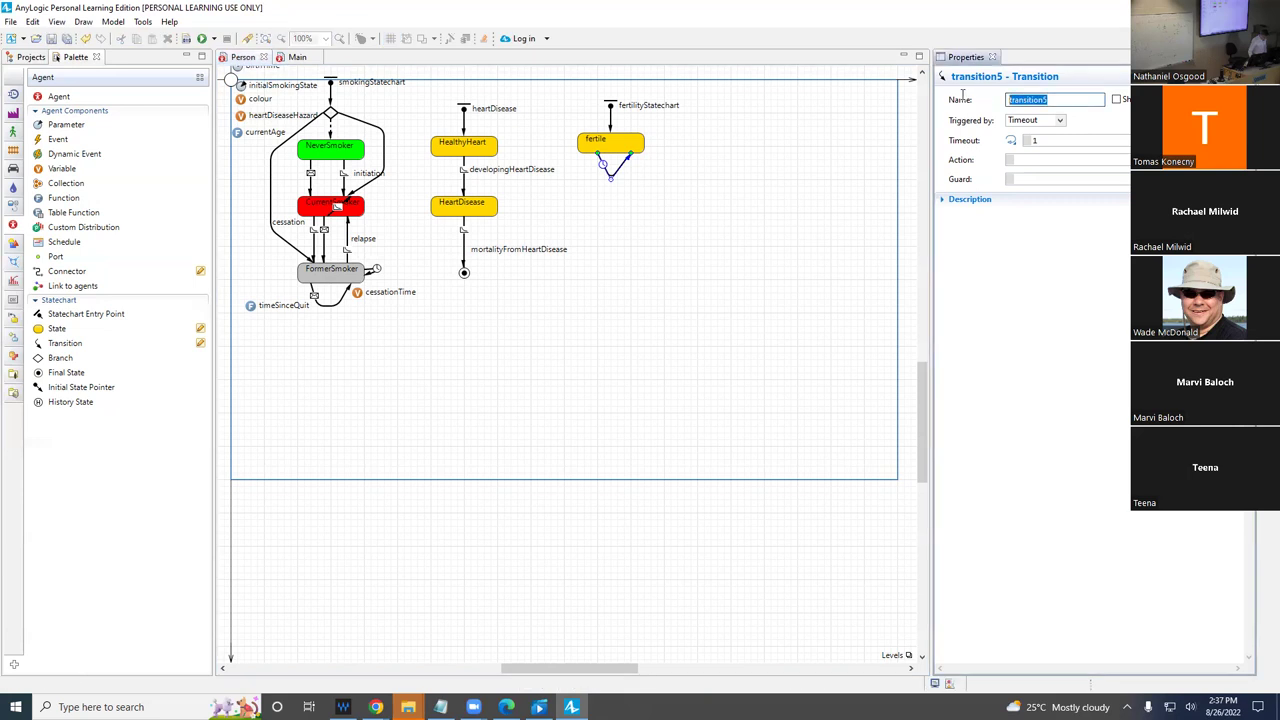
type("givingBirth")
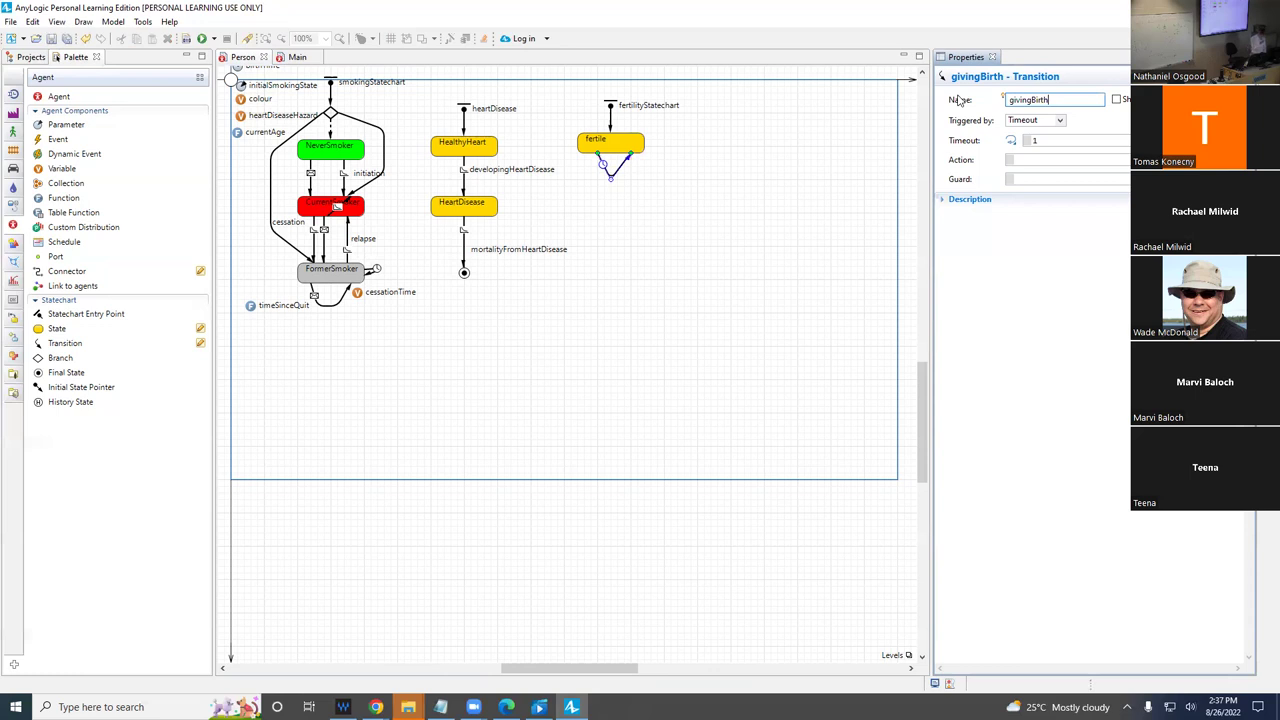
left_click(1038, 121)
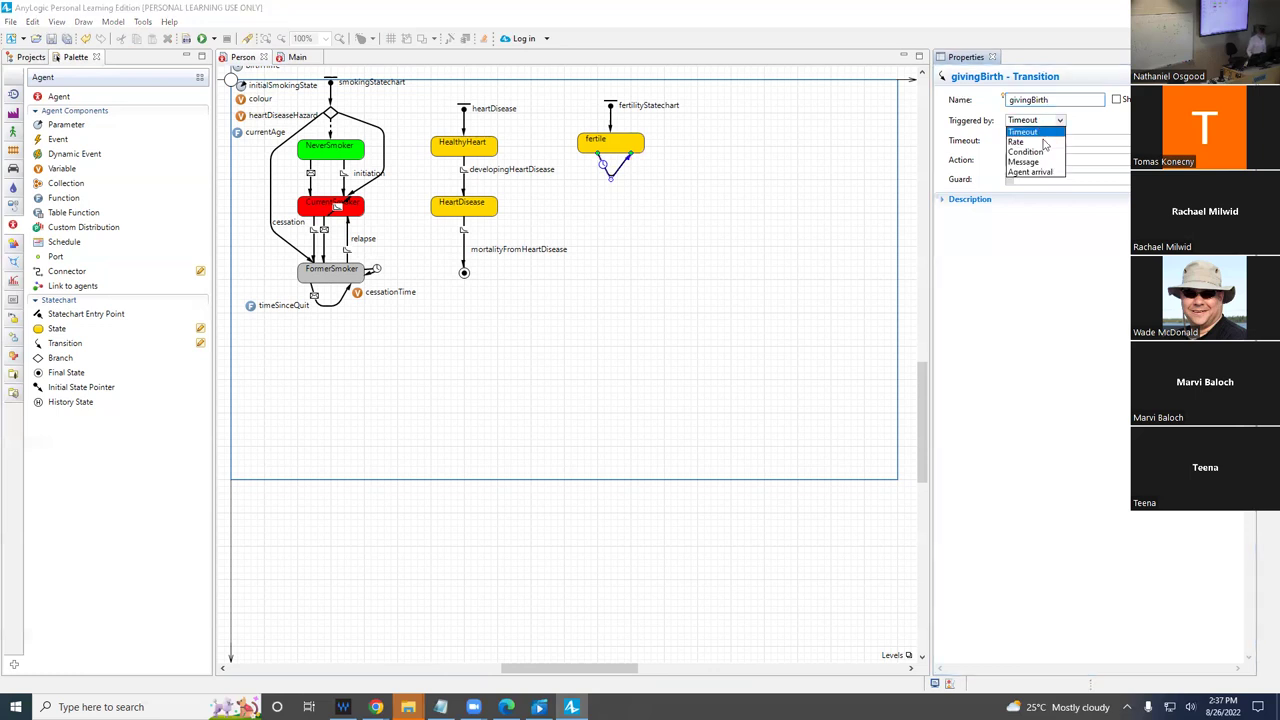
left_click(1018, 141)
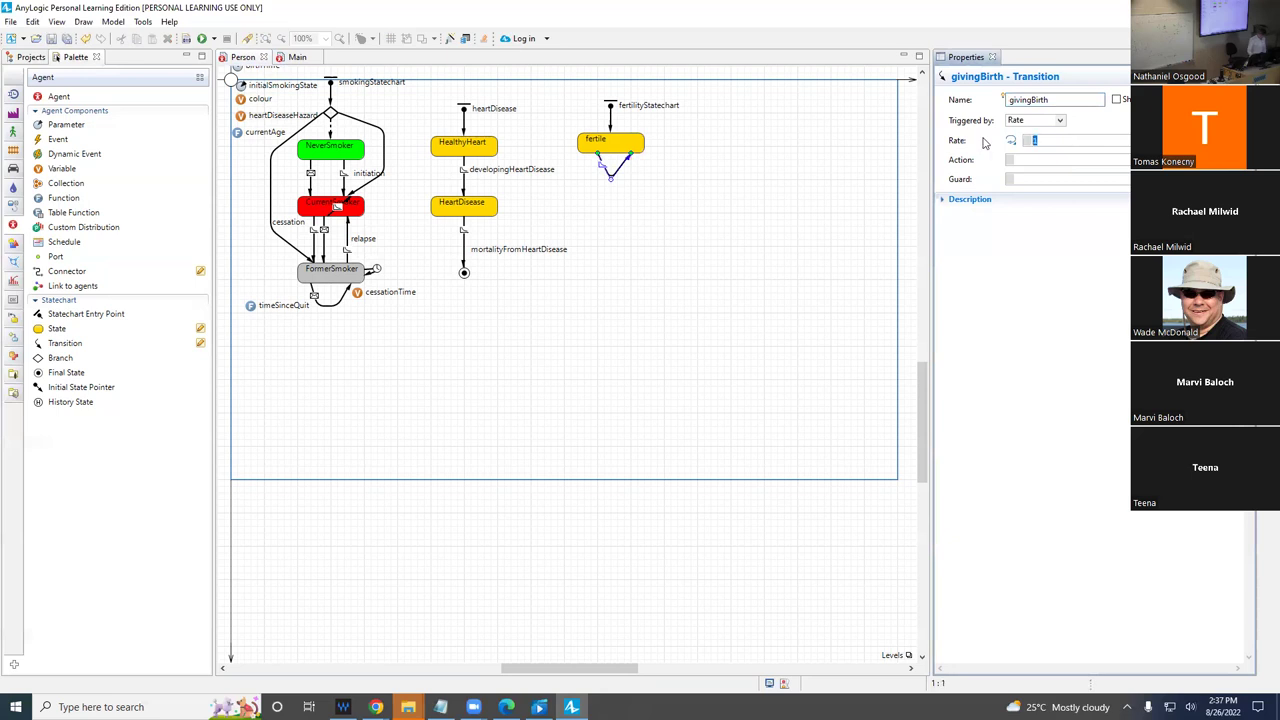
key("BackSpace")
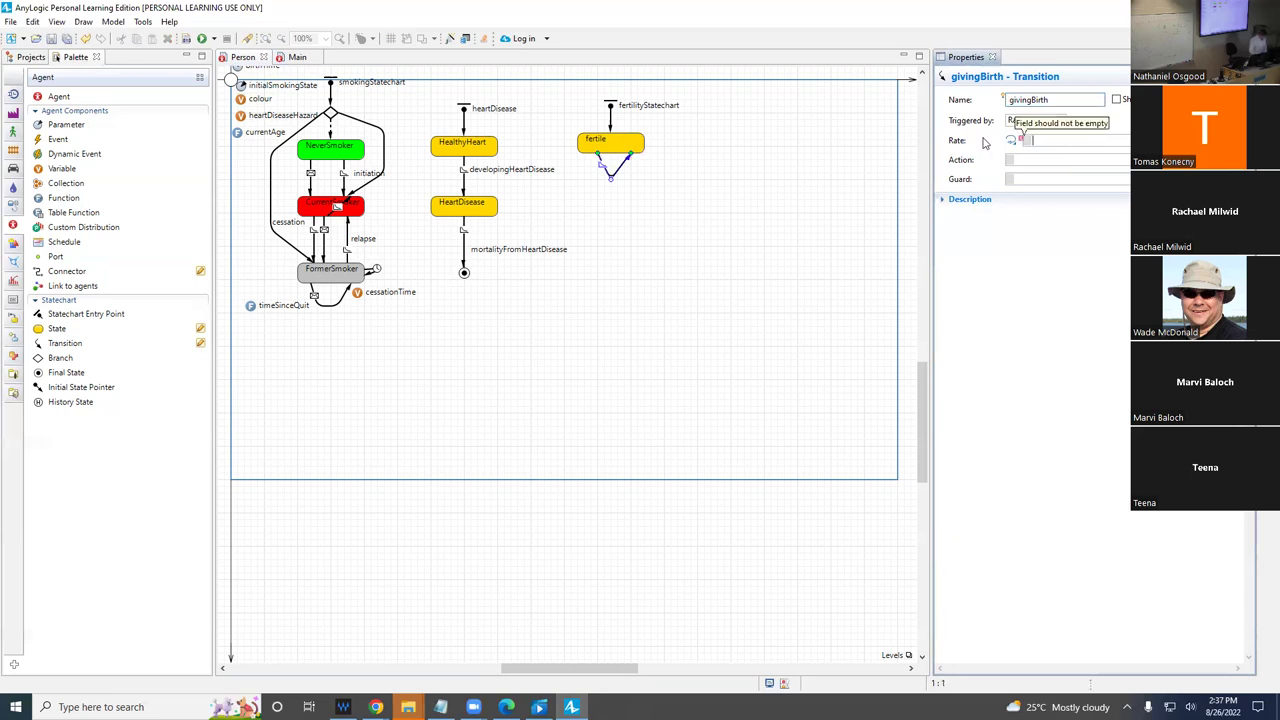
type("main.biu")
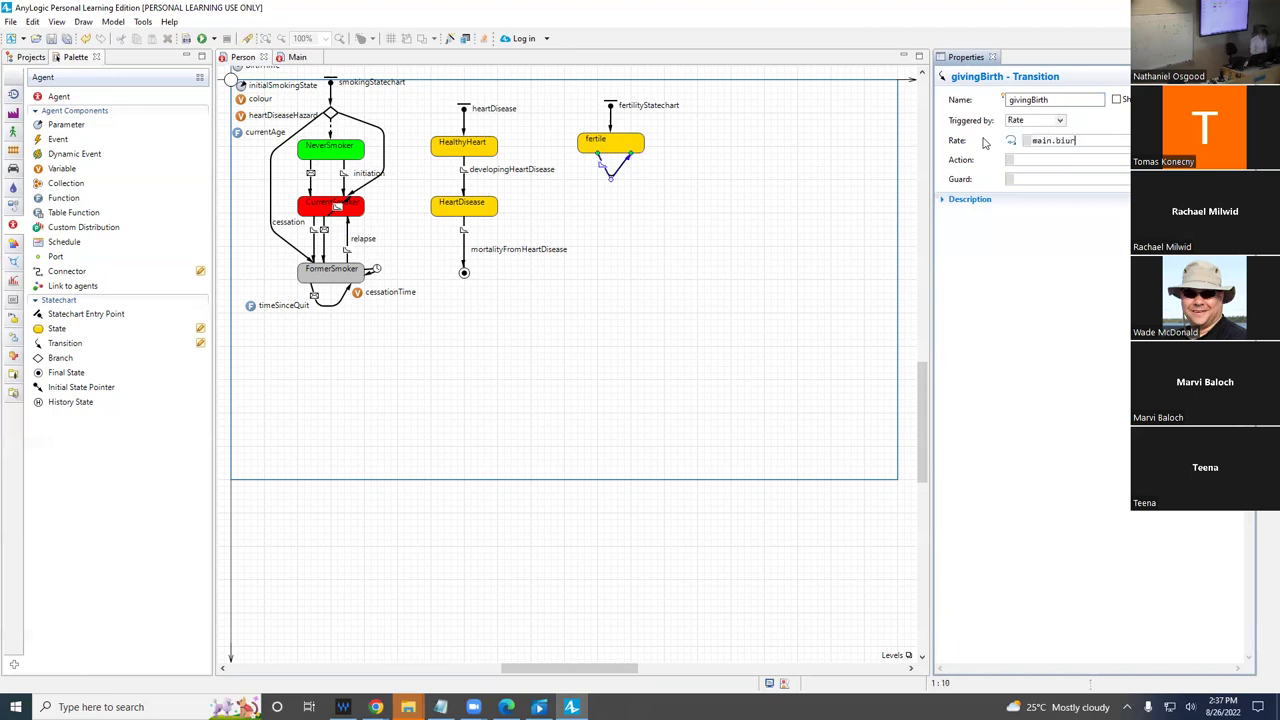
key("BackSpace")
type("rthRate")
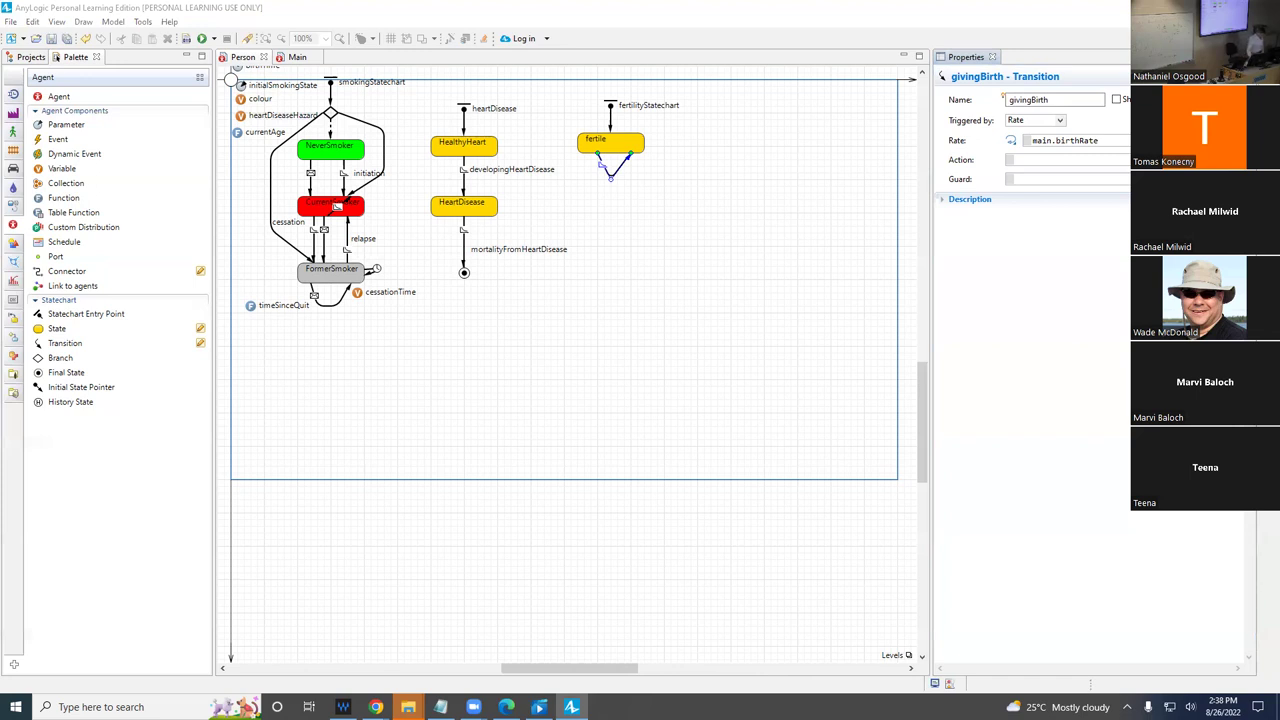
- Show the givingBirth transition's name and position the label just beneath the loop
left_click(1116, 99)
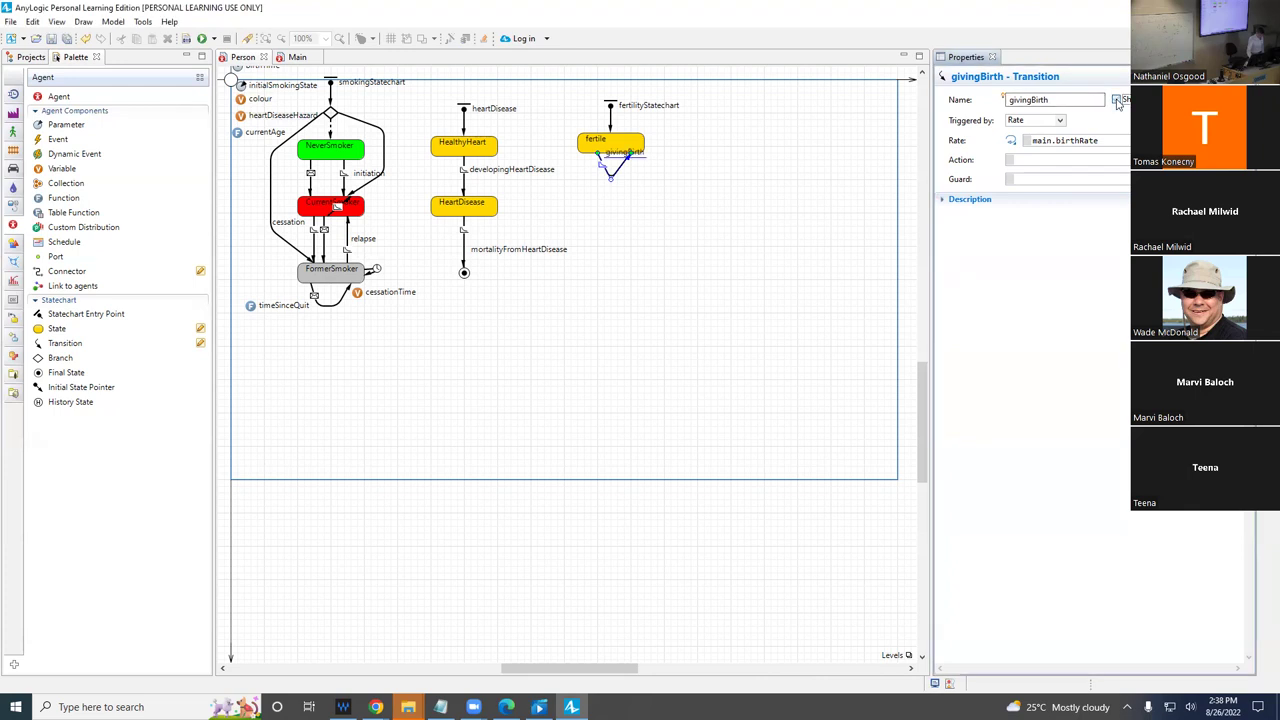
left_click_drag(620, 152, 606, 200)
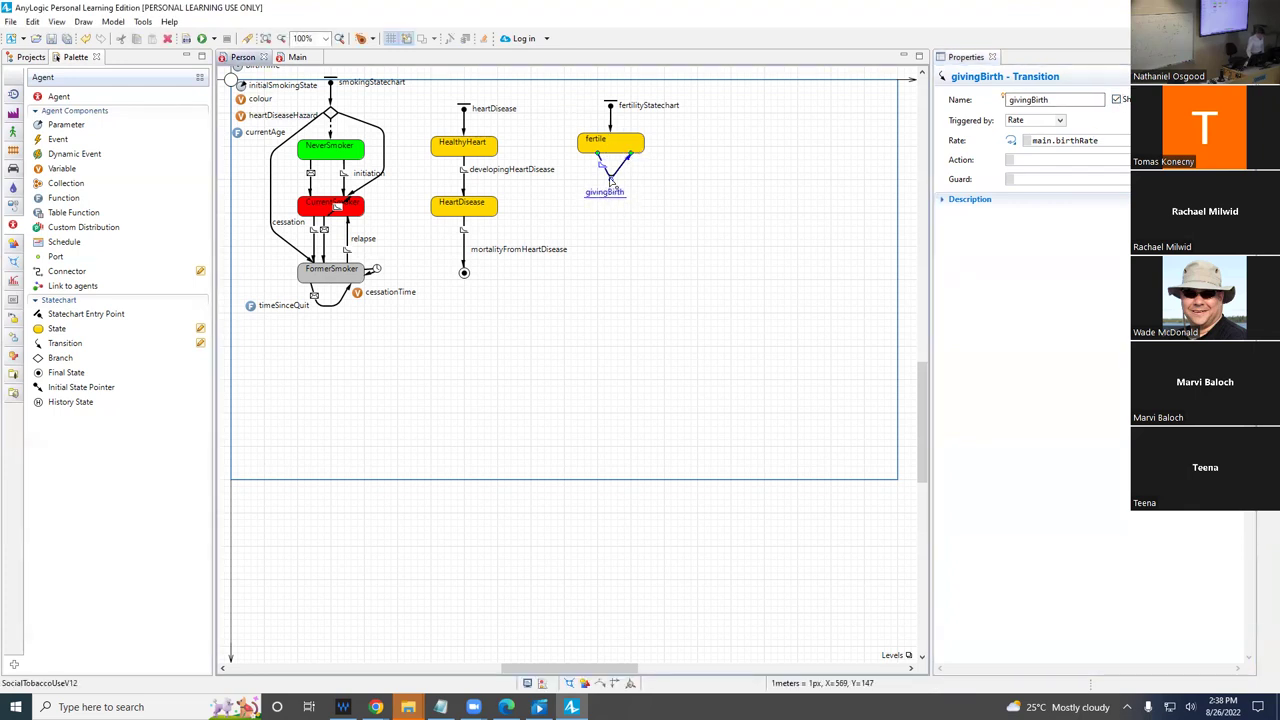
left_click(689, 195)
left_click_drag(621, 190, 632, 179)
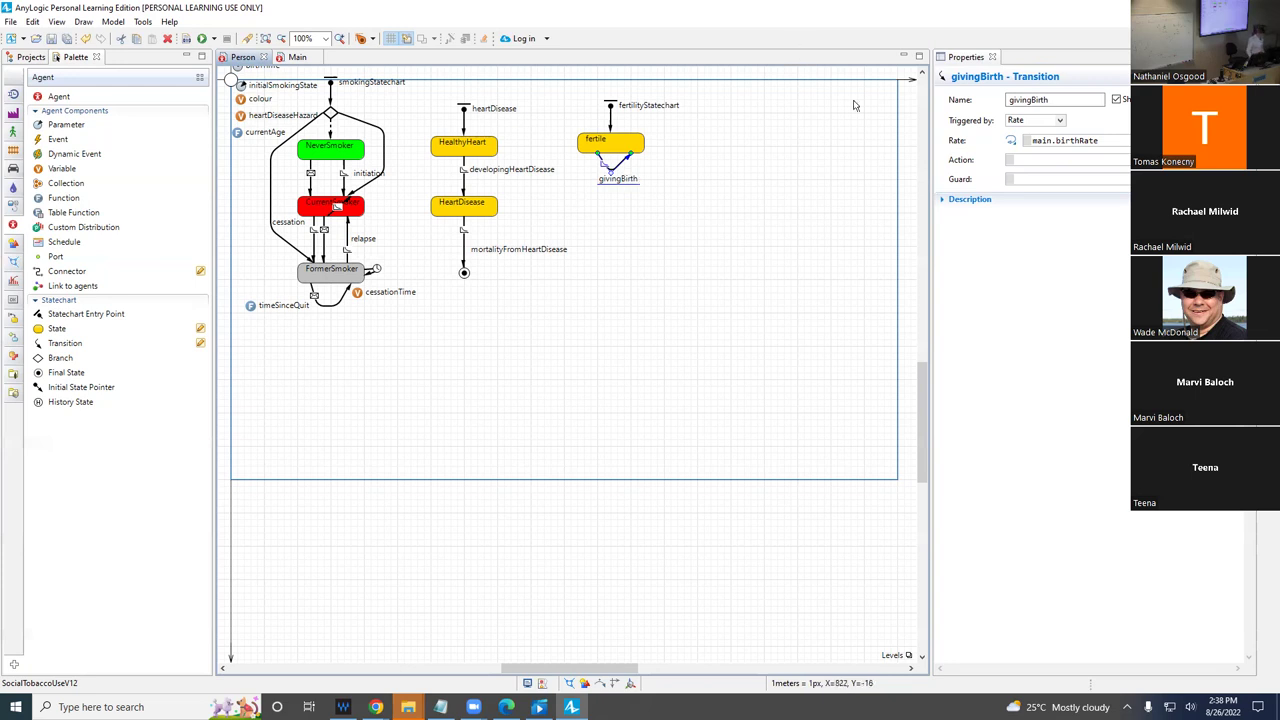
- Enter a main.add_population call as givingBirth's action, using the code-completion version that takes initialSmokingState and birthTime
left_click(1049, 158)
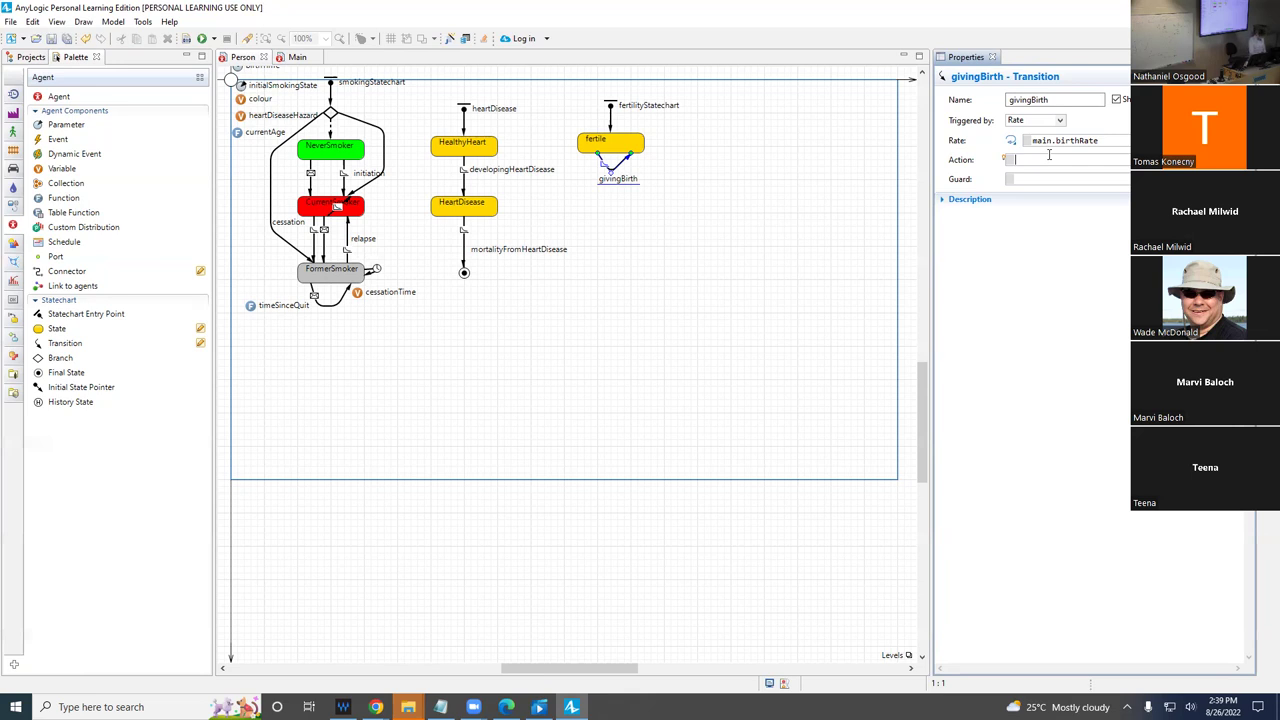
type("main.")
type("add_population")
key("ctrl+space")
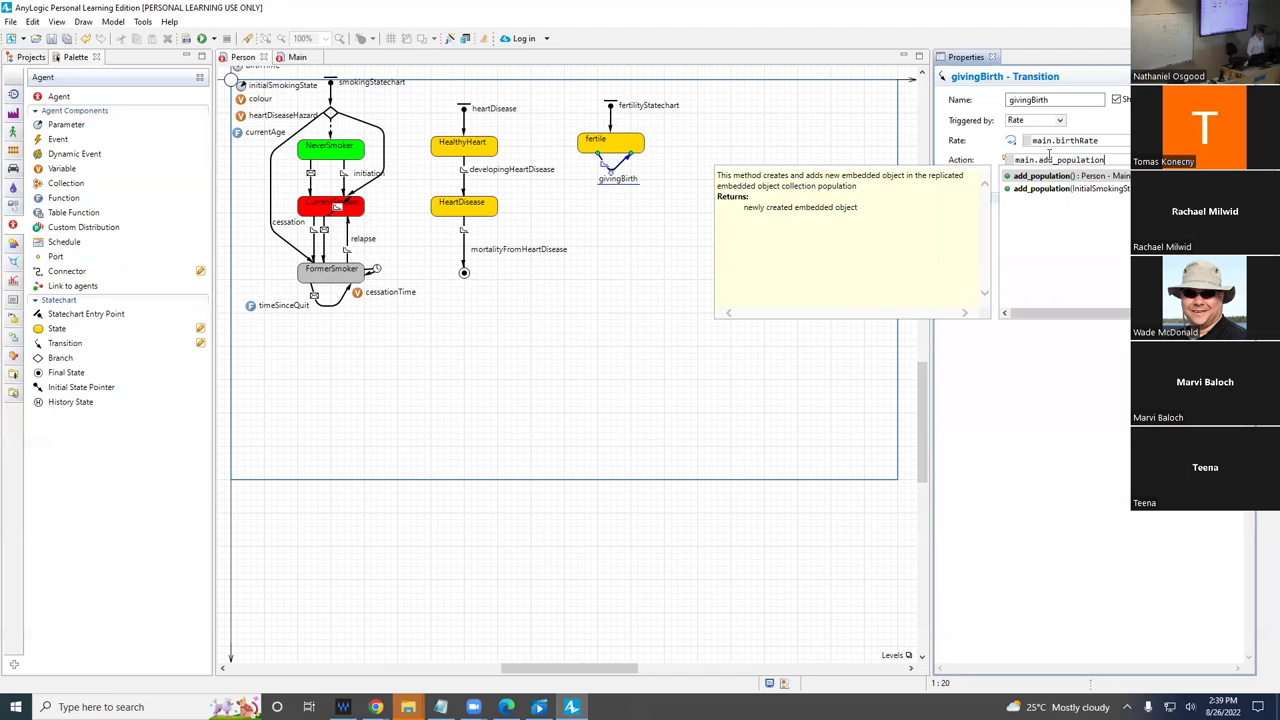
key("Down")
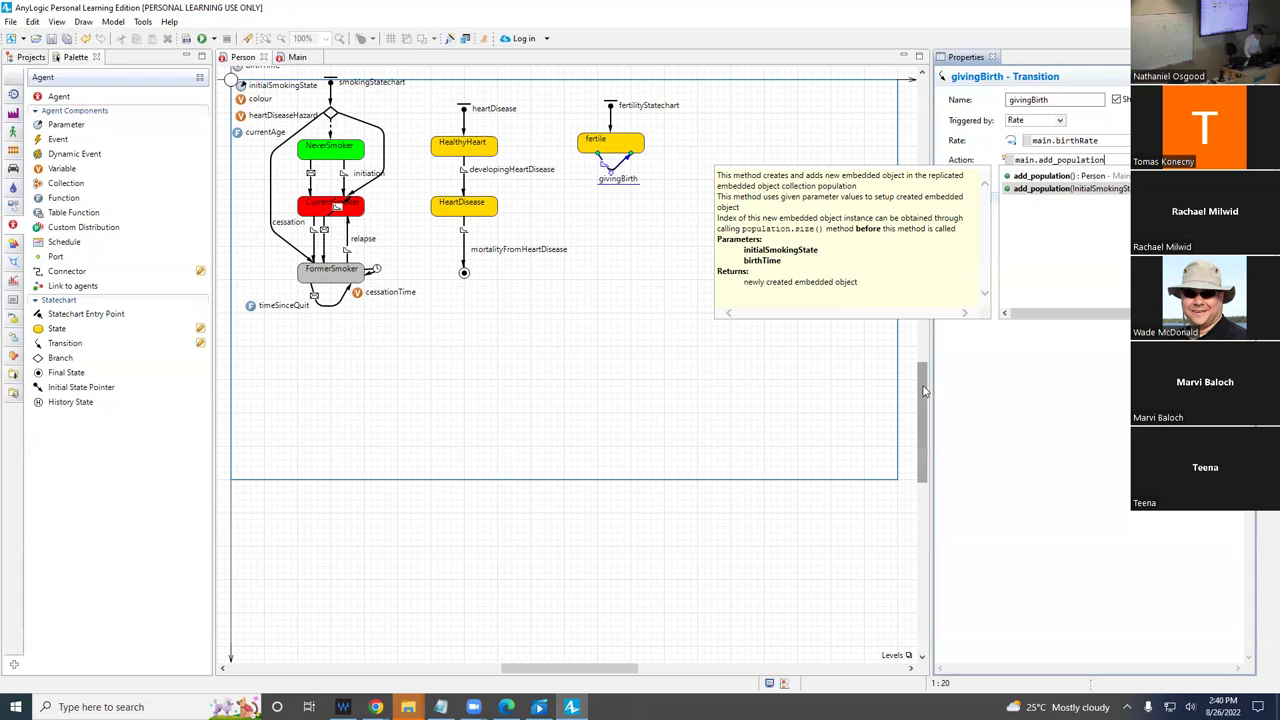
scroll(925, 392, "up", 3)
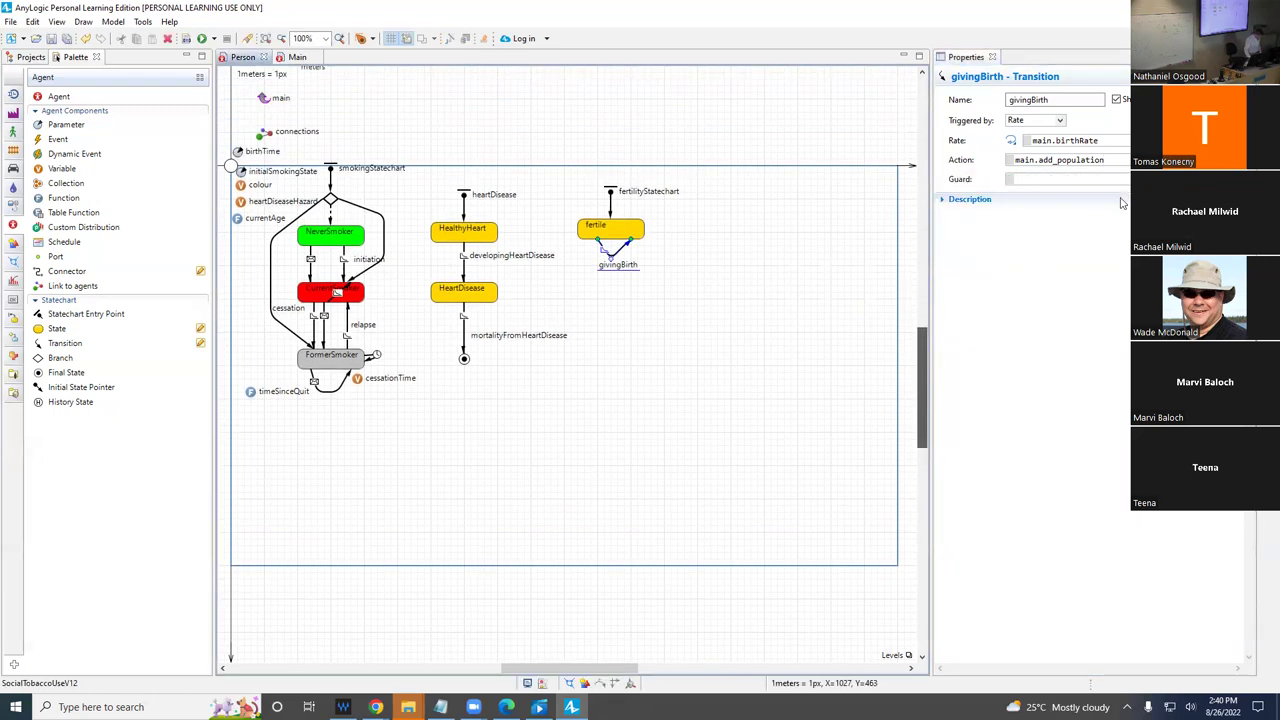
left_click(1128, 157)
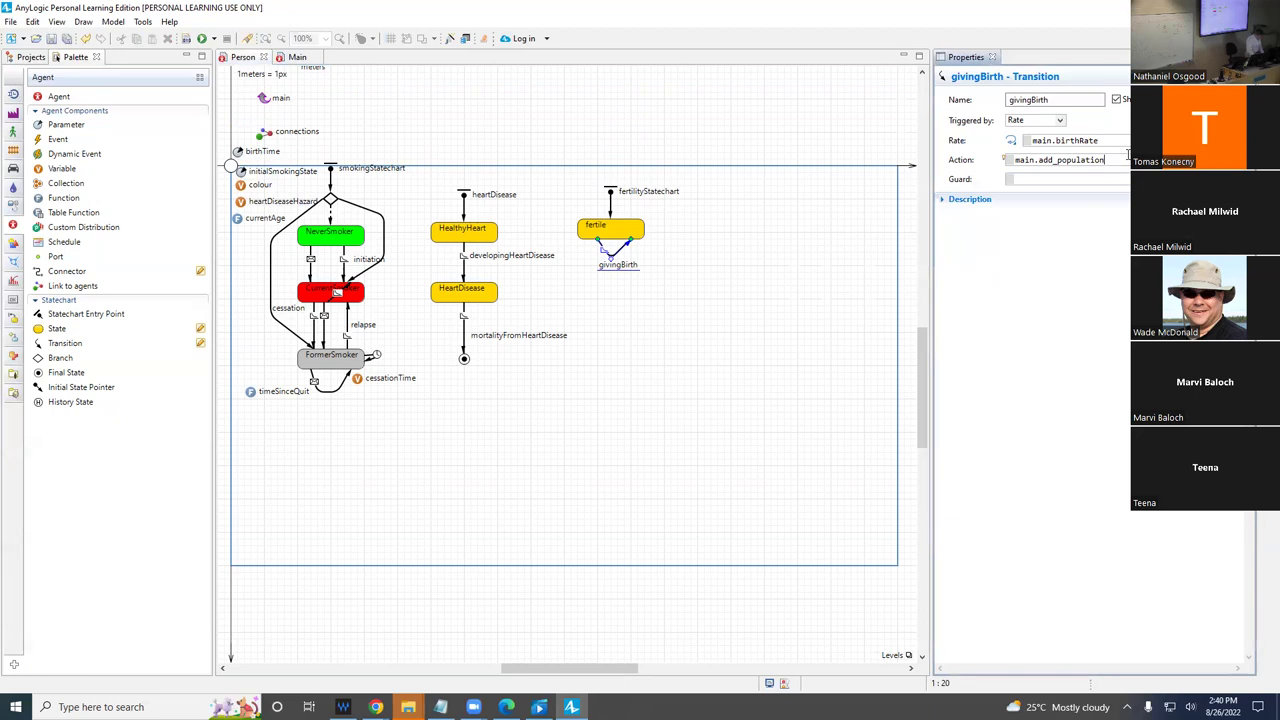
key("ctrl+space")
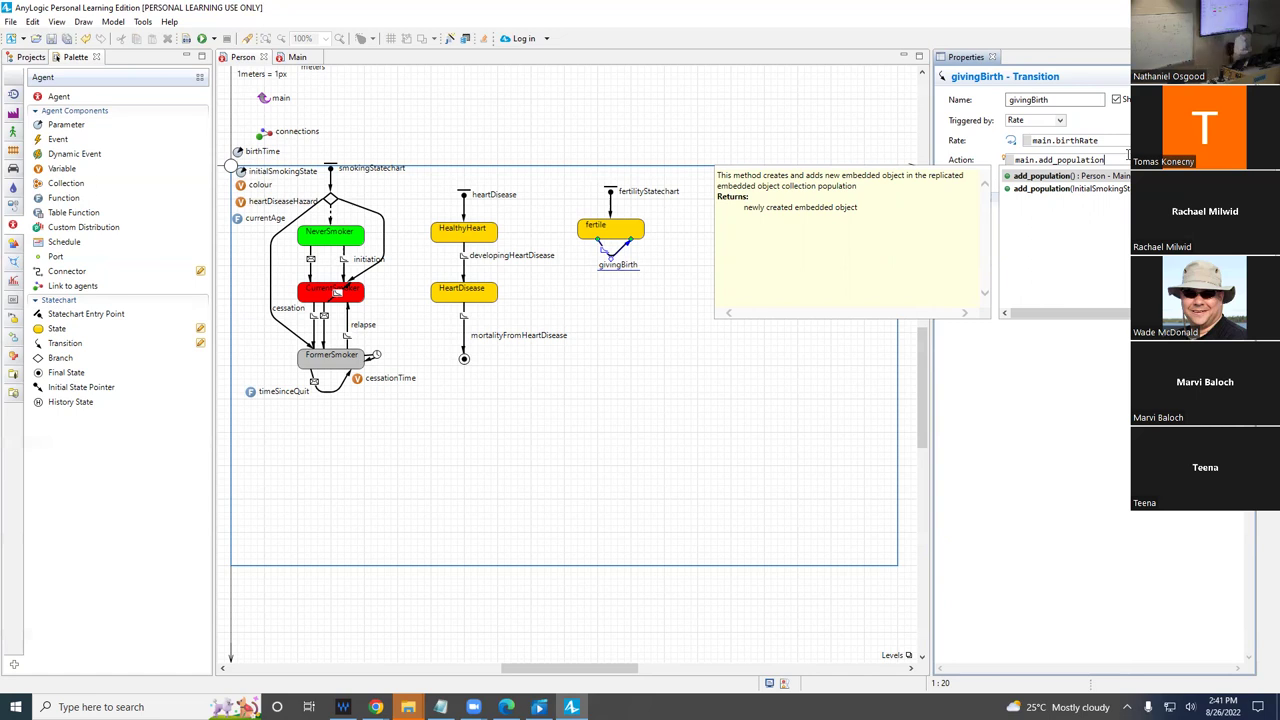
key("Down")
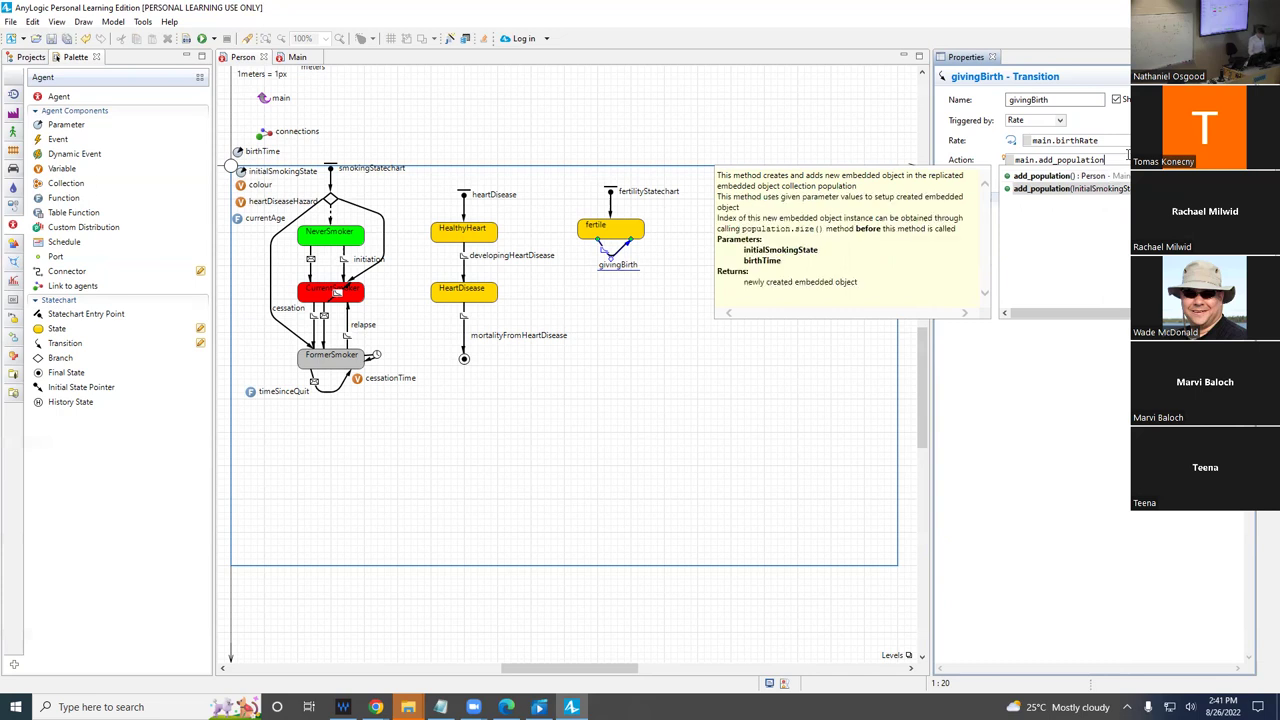
key("Return")
- Replace the initialSmokingState argument in givingBirth's action with InitialNeverSmoker through code completion
key("shift+End")
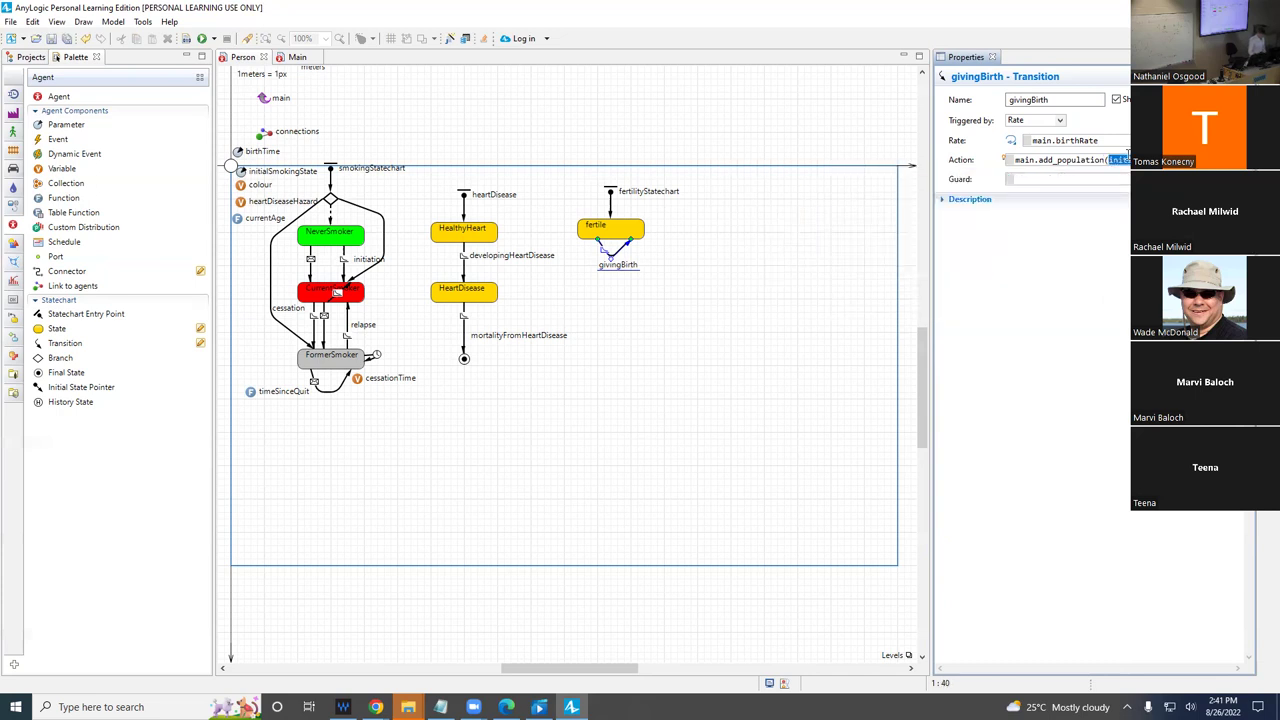
key("shift+Left")
key("shift+Left")
key("shift+Left")
key("shift+Left")
key("shift+Left")
key("shift+Left")
key("shift+Left")
key("shift+Left")
key("shift+Left")
key("shift+Left")
key("shift+Left")
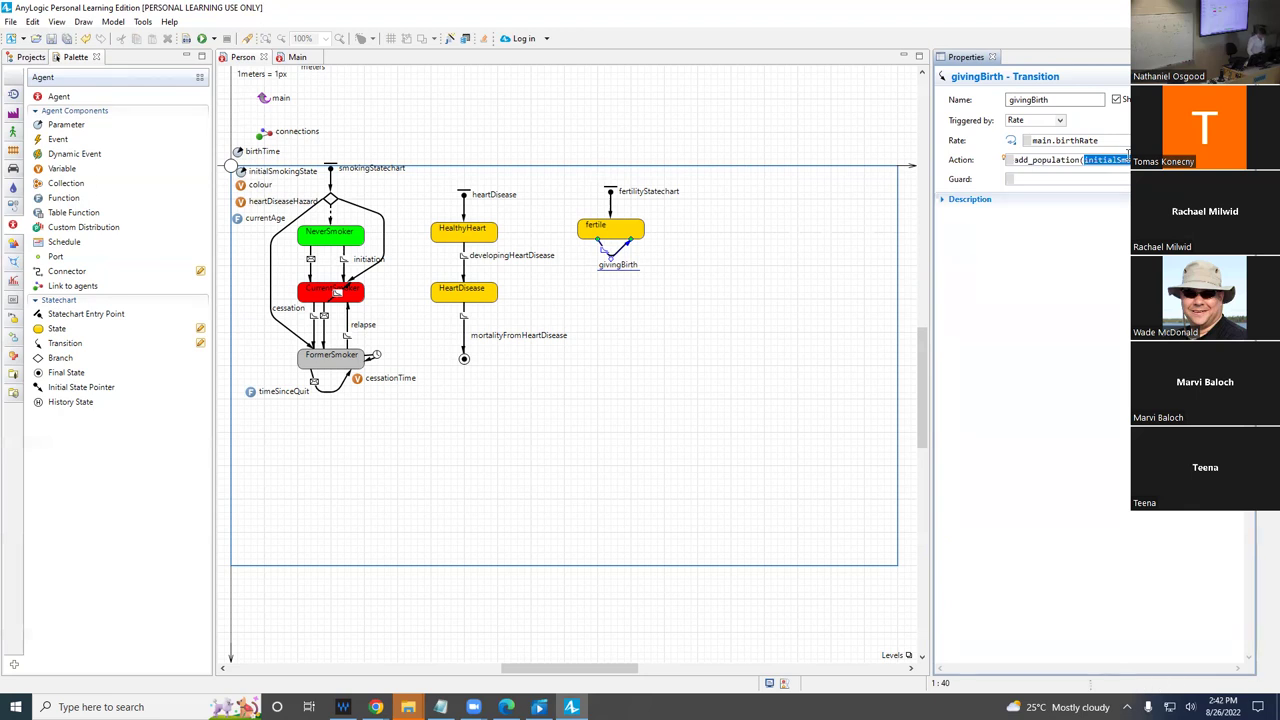
type("NeverSm")
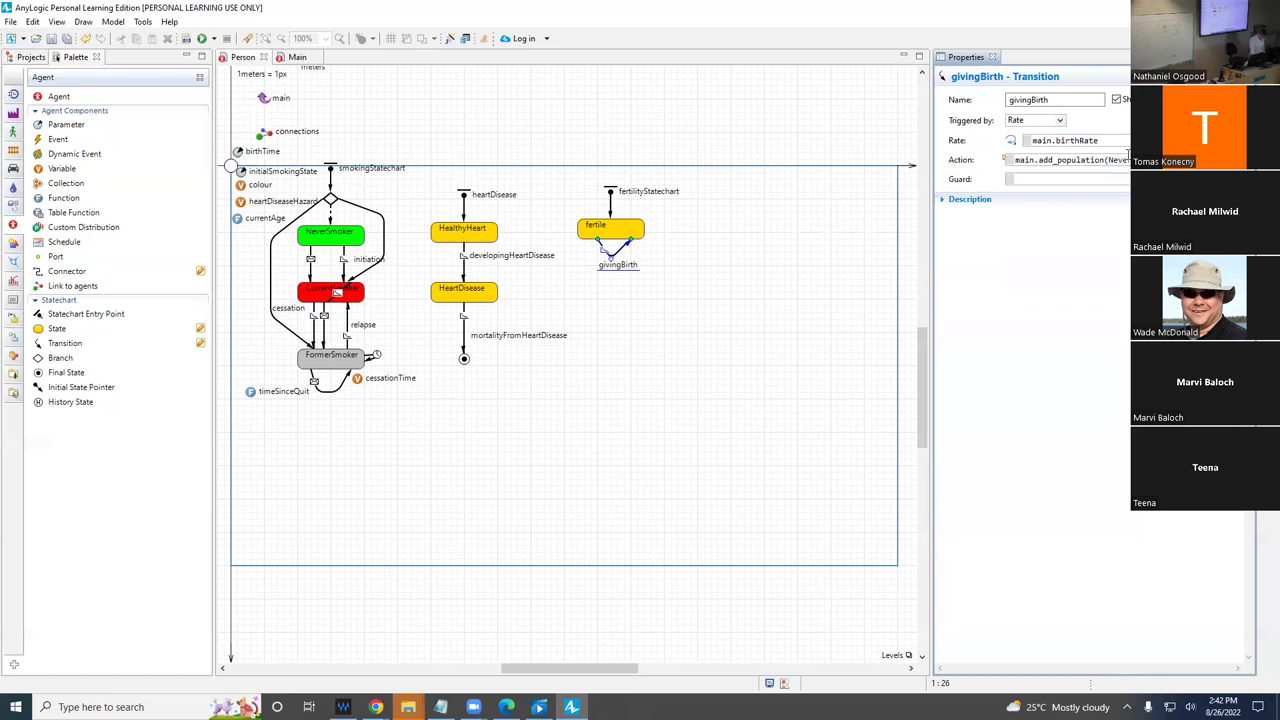
key("ctrl+space")
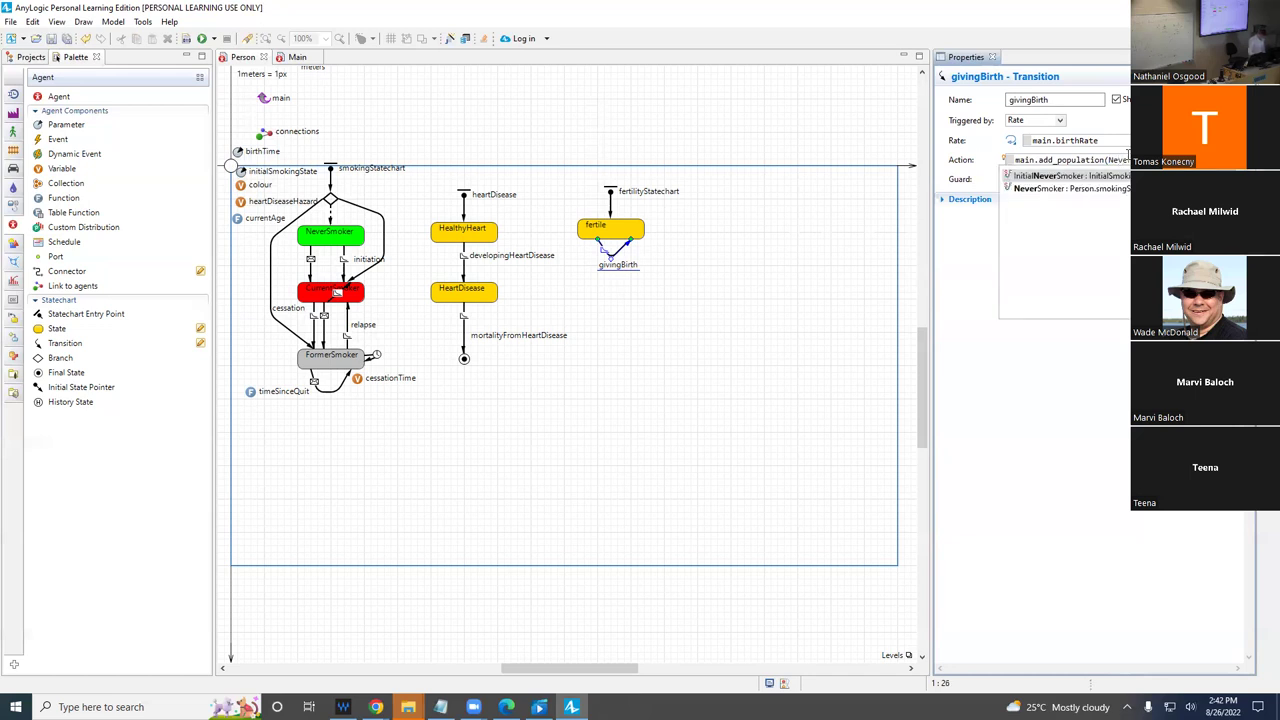
key("Return")
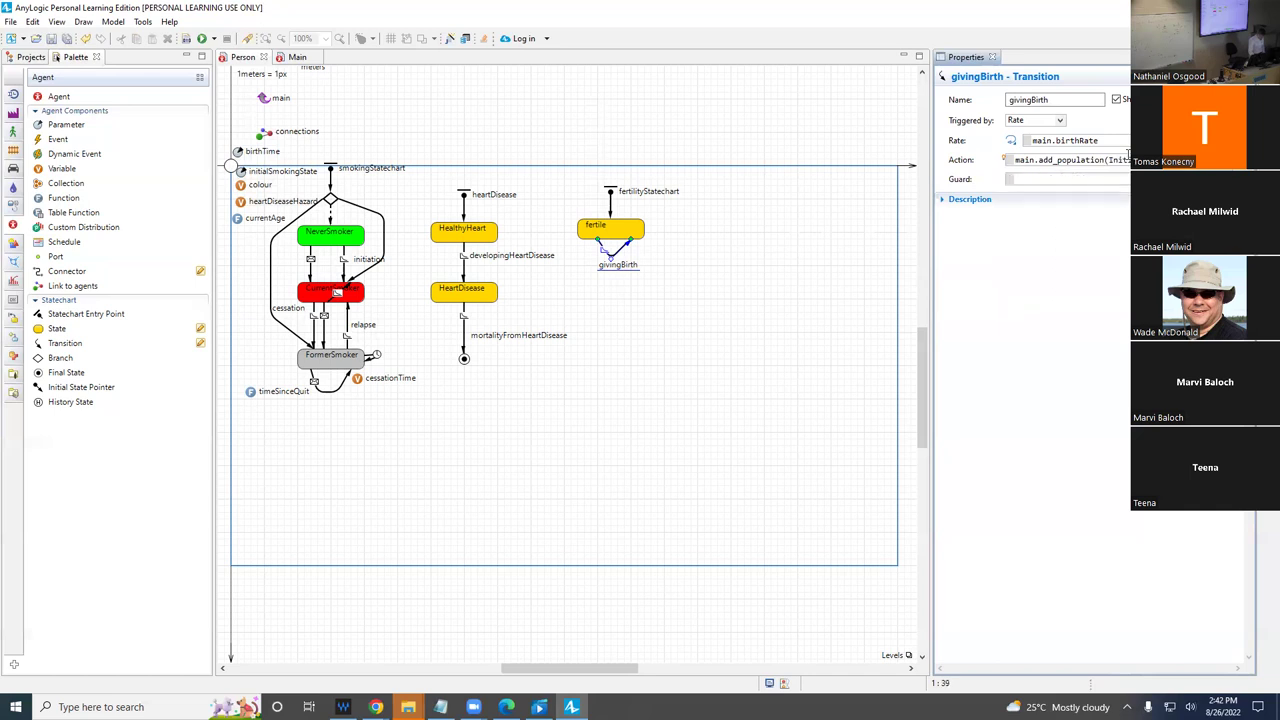
- Set the birthTime argument of givingBirth's add_population call to time()
type(", 0)")
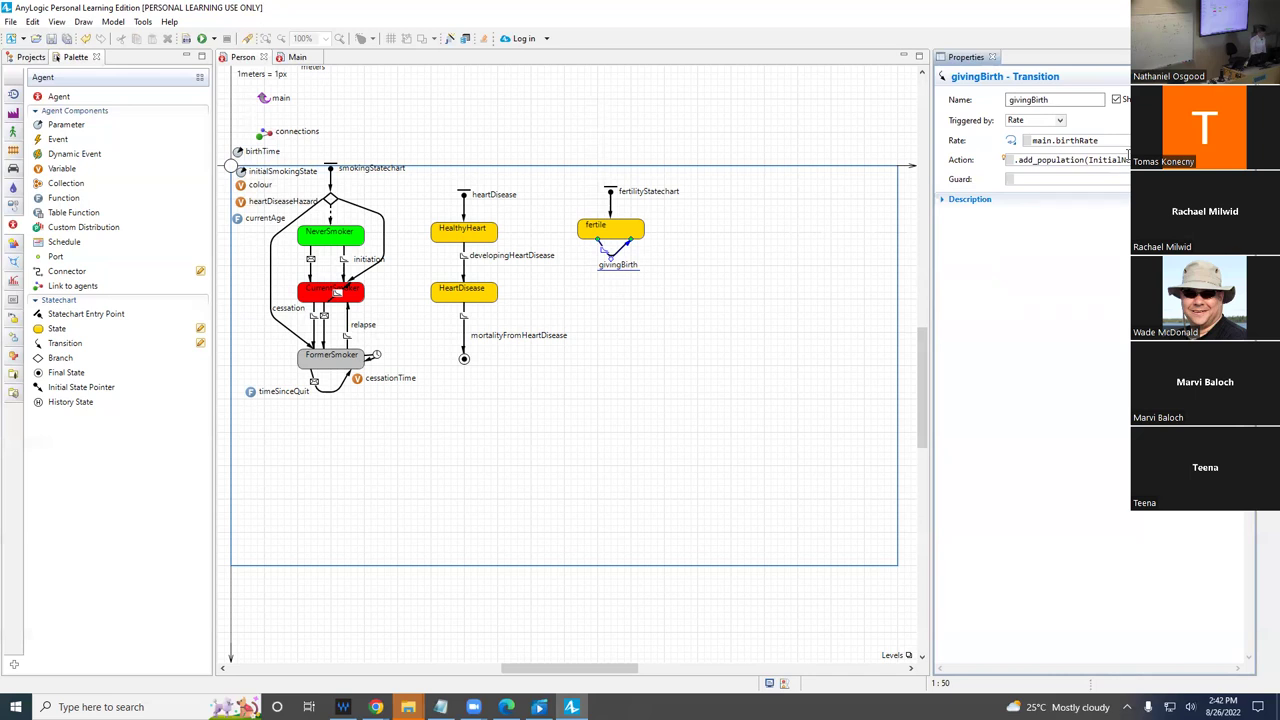
key("BackSpace")
key("BackSpace")
key("BackSpace")
key("BackSpace")
key("Right")
- Replace the Notepad text with the action code main.add_population(InitialNeverSmoker, time()), and build the model in AnyLogic
key("ctrl+a")
key("alt+Tab")
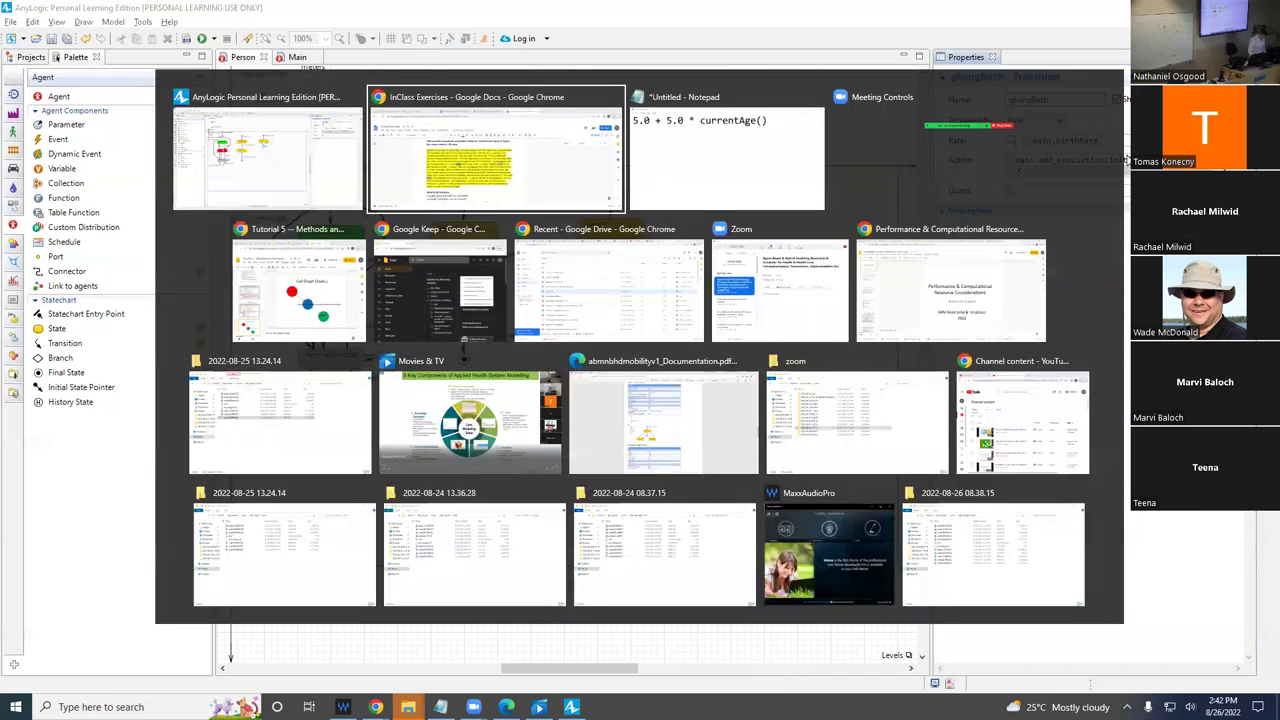
key("alt+Tab")
key("ctrl+a")
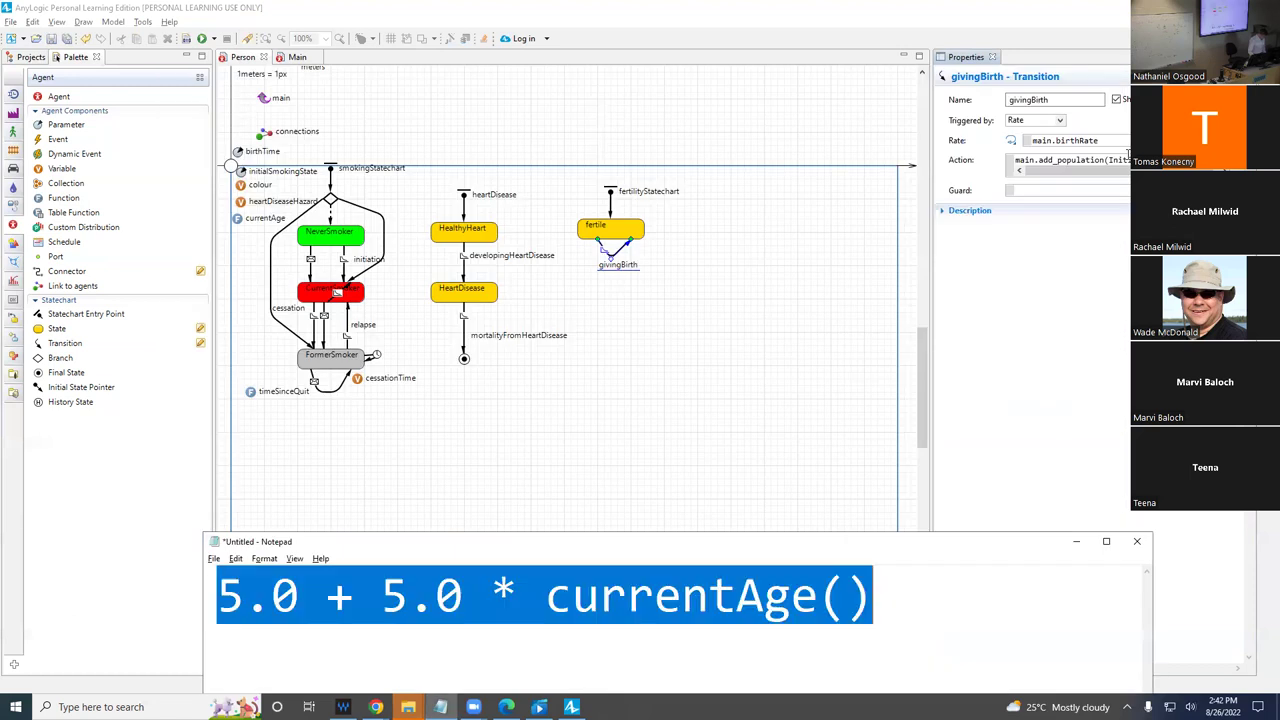
type("main.add_population(InitialNeverSmoker, time())")
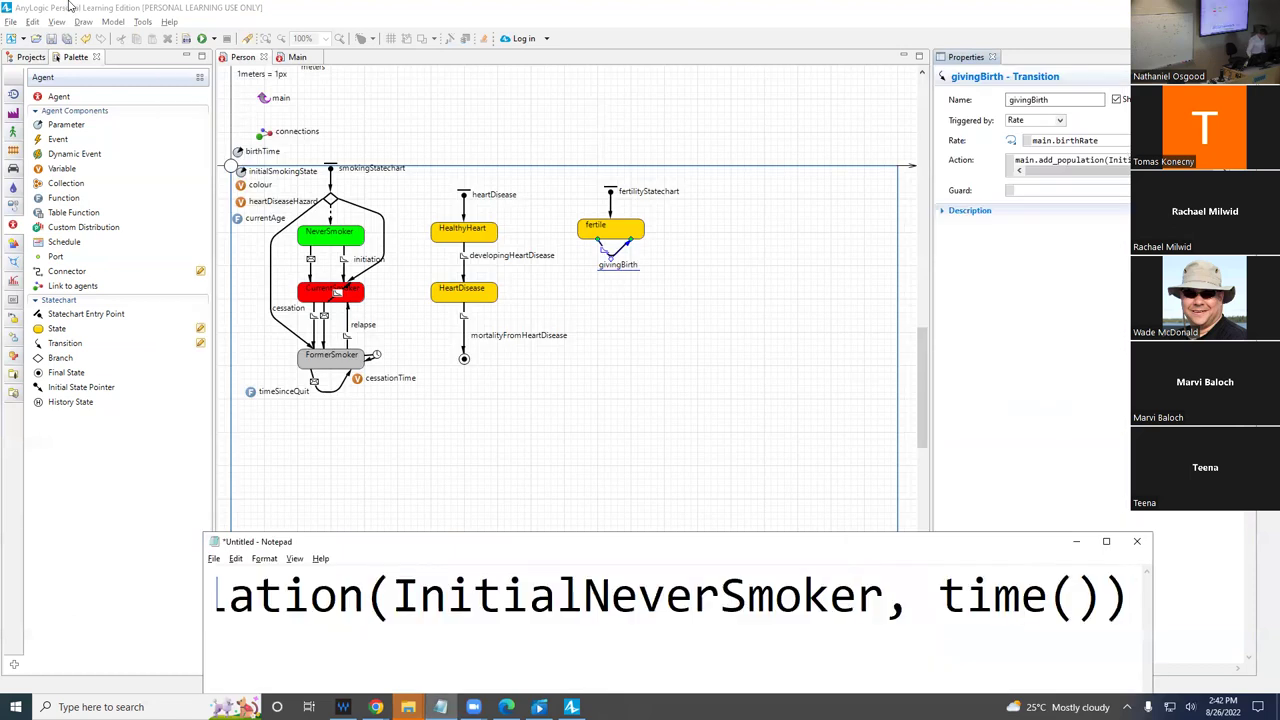
left_click(183, 38)
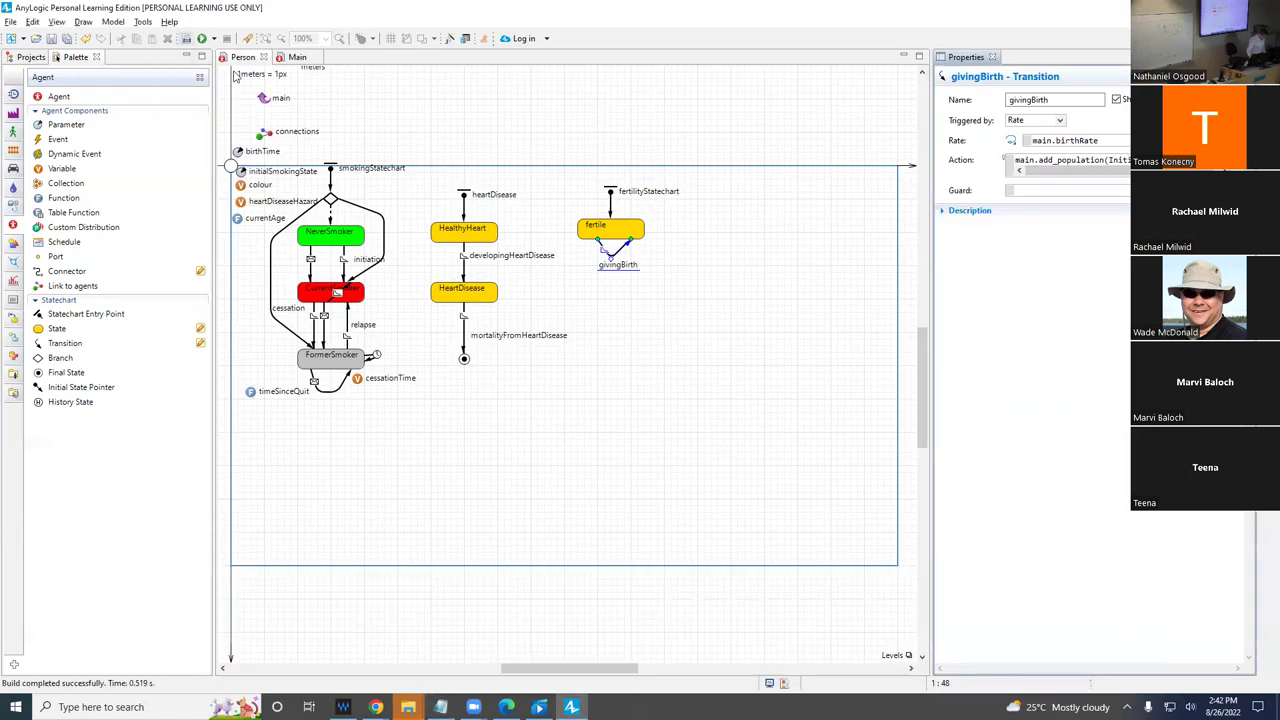
- Switch to Notepad, maximize its window and zoom out until the whole add_population line fits
key("alt+Tab")
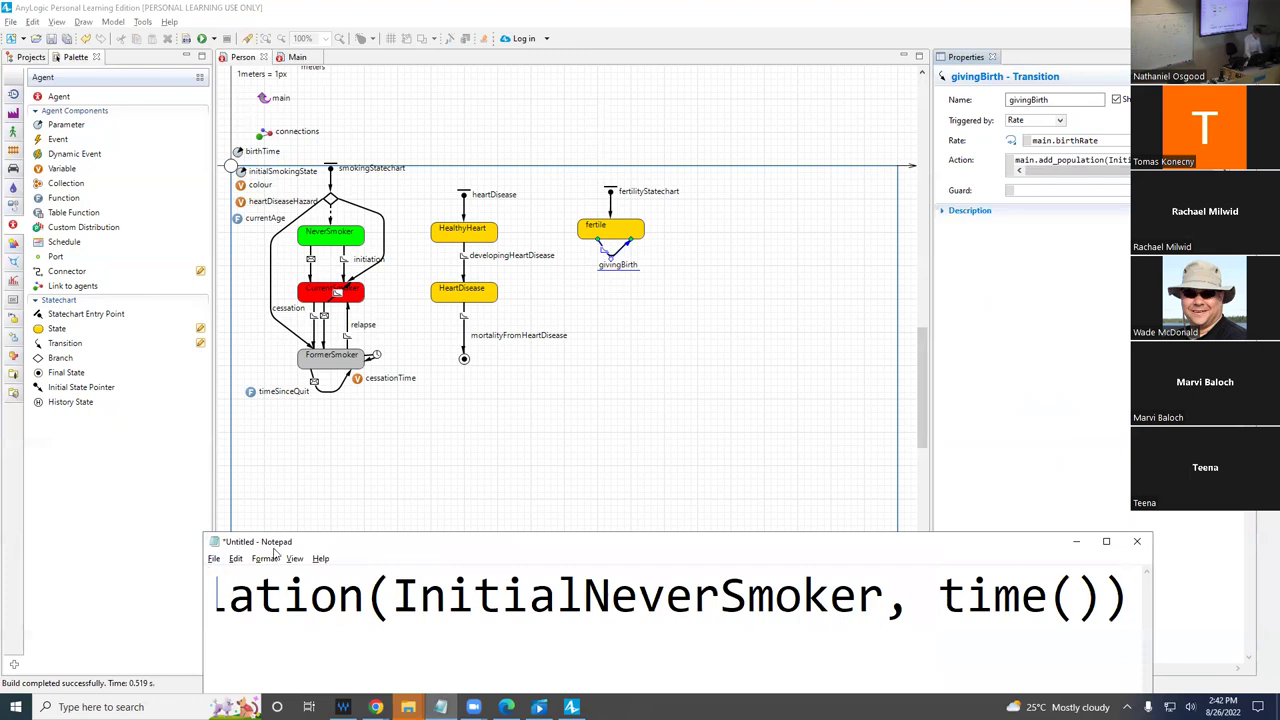
double_click(282, 543)
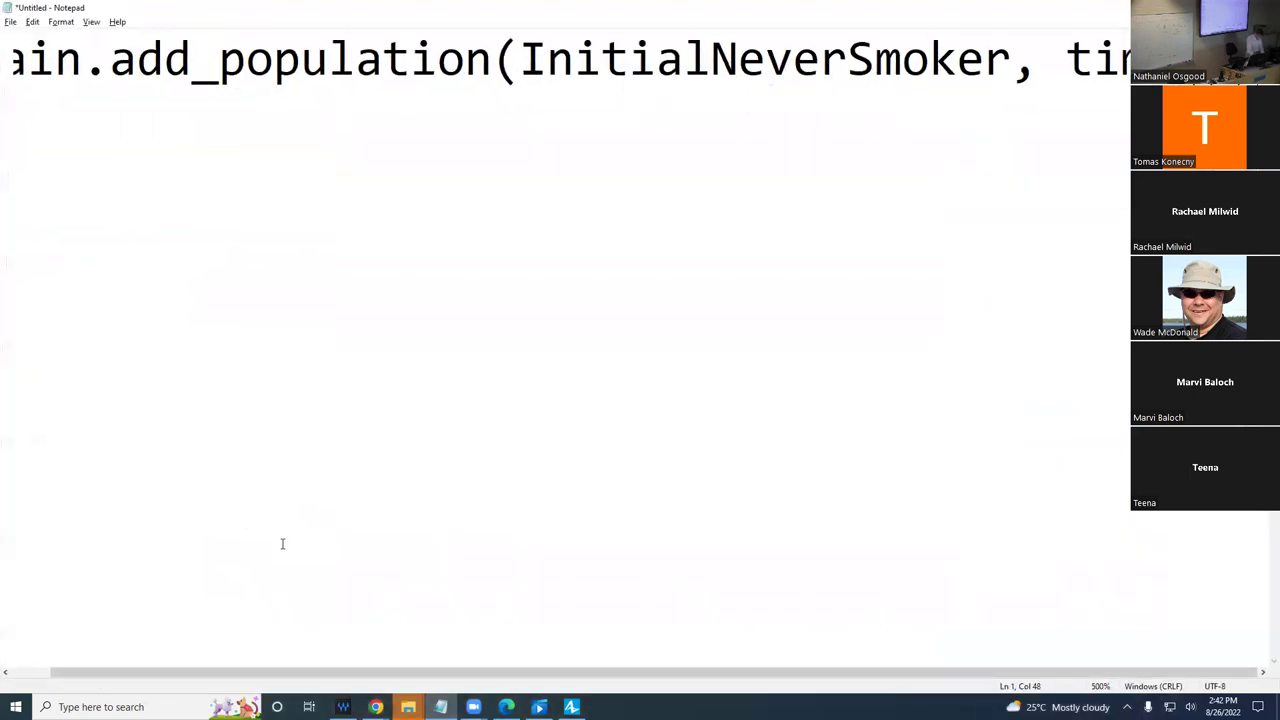
key("ctrl+a")
key("Right")
key("ctrl+minus")
key("ctrl+minus")
key("ctrl+minus")
key("ctrl+minus")
key("ctrl+minus")
key("ctrl+minus")
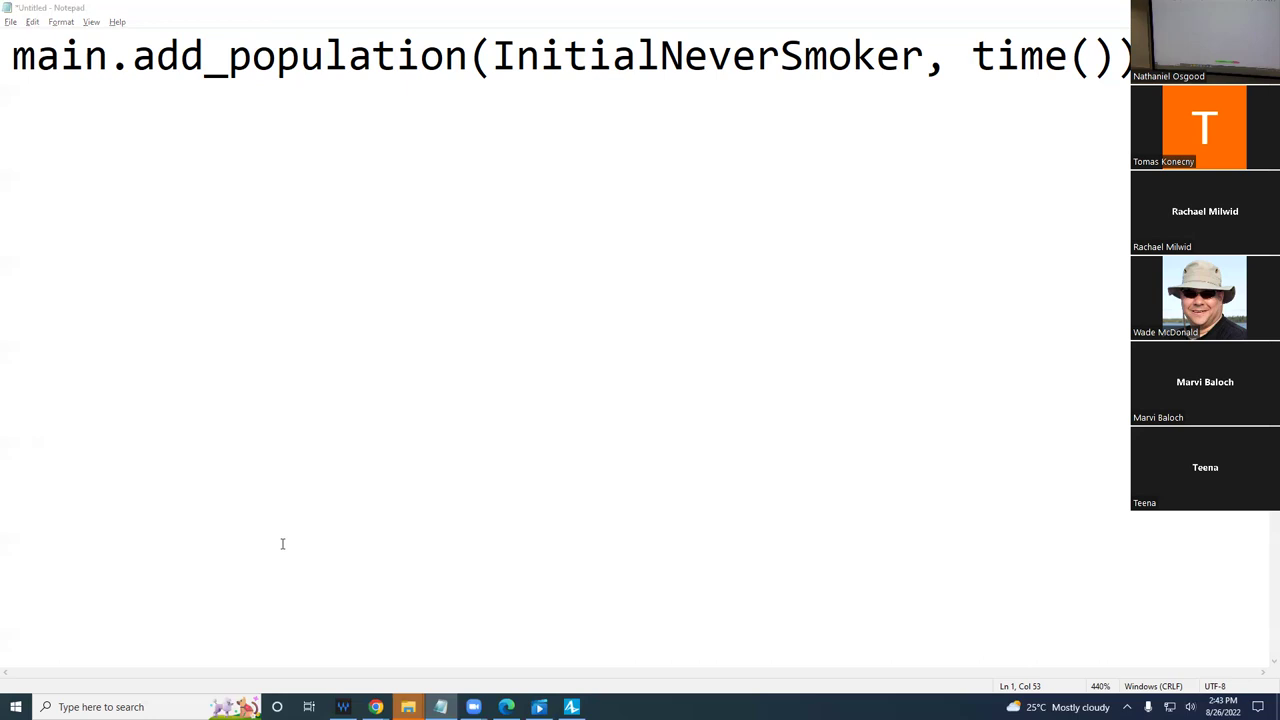
- Return to AnyLogic and examine the death state's action and the initialSmokingState parameter against the add_population arguments in Notepad
key("alt+Tab")
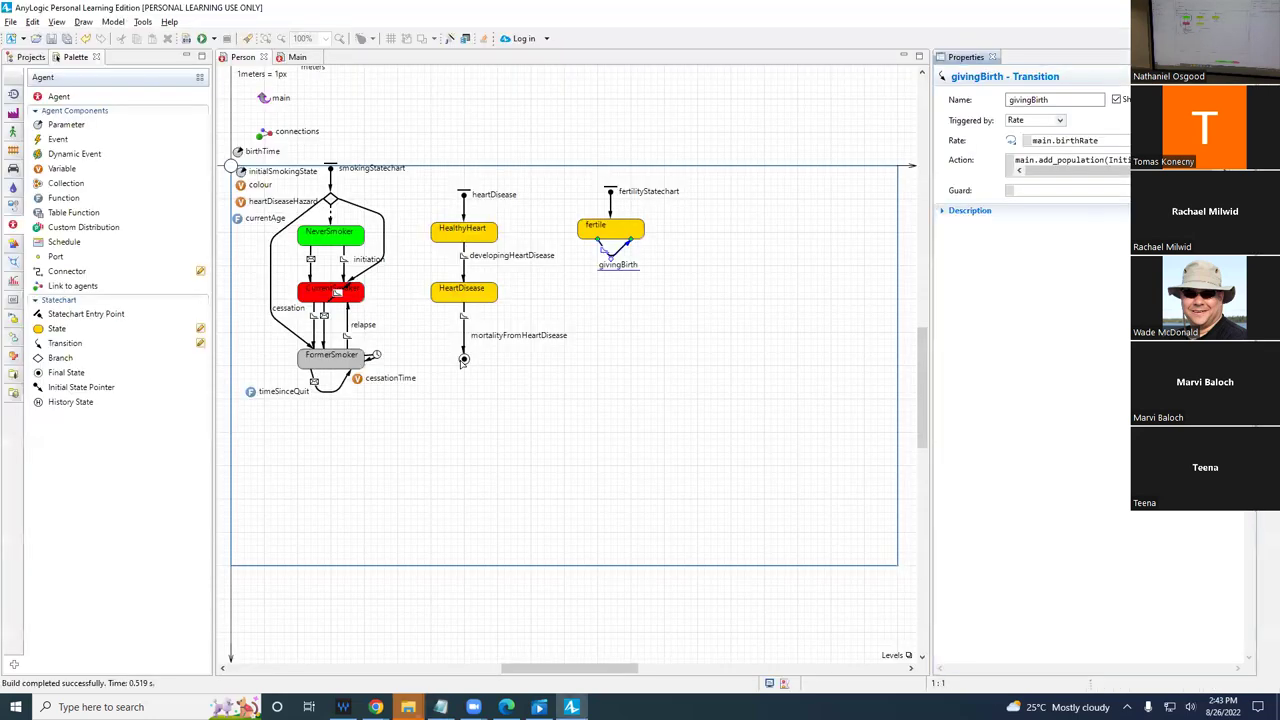
left_click(463, 358)
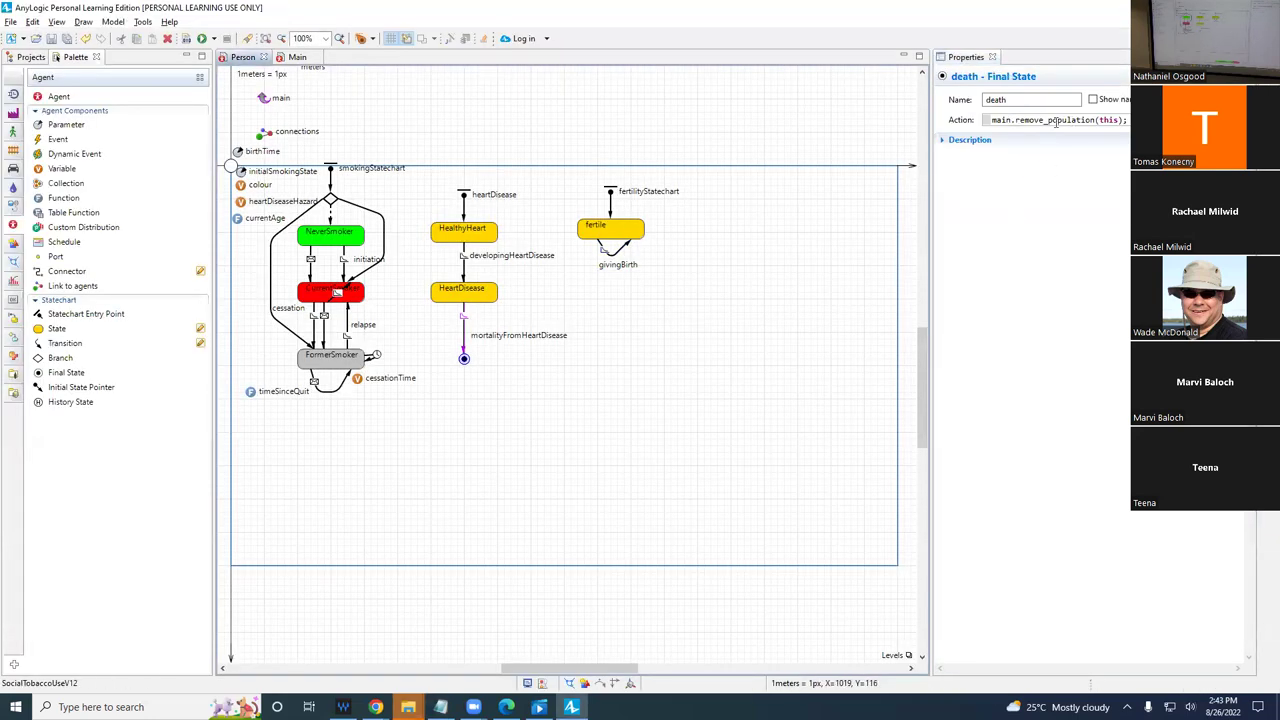
key("alt+Tab")
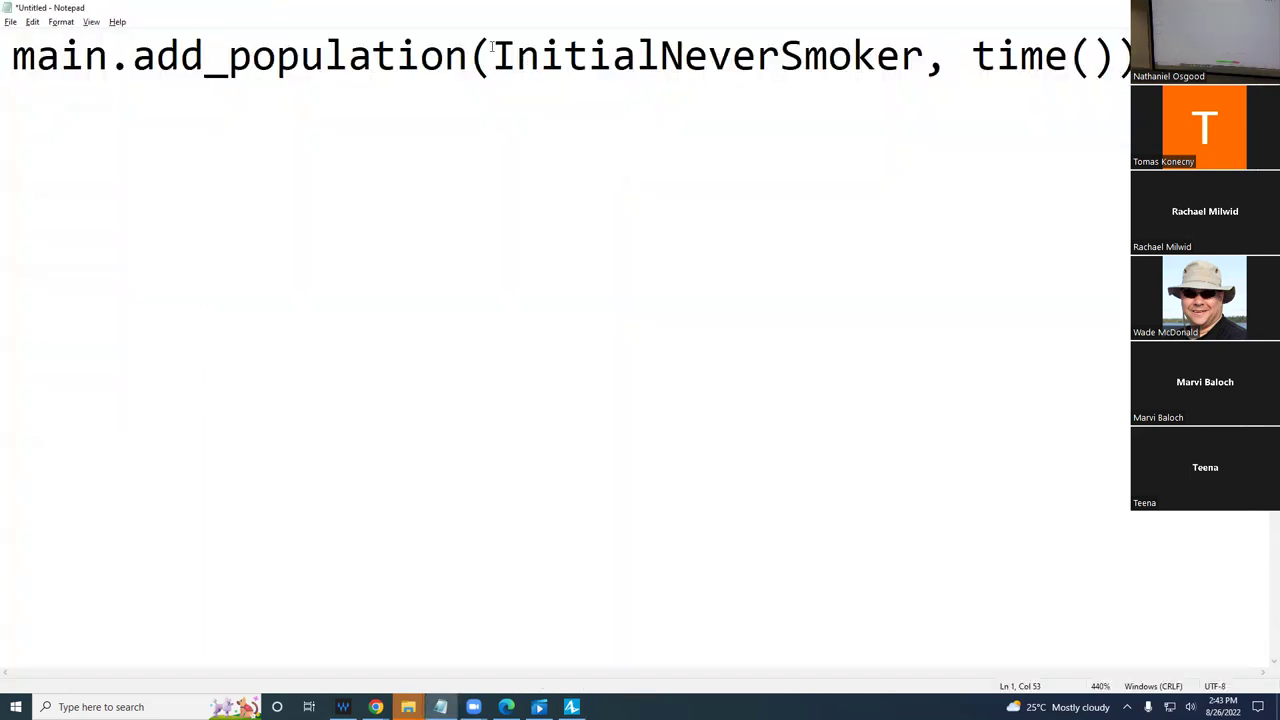
left_click_drag(468, 56, 500, 86)
left_click(926, 62)
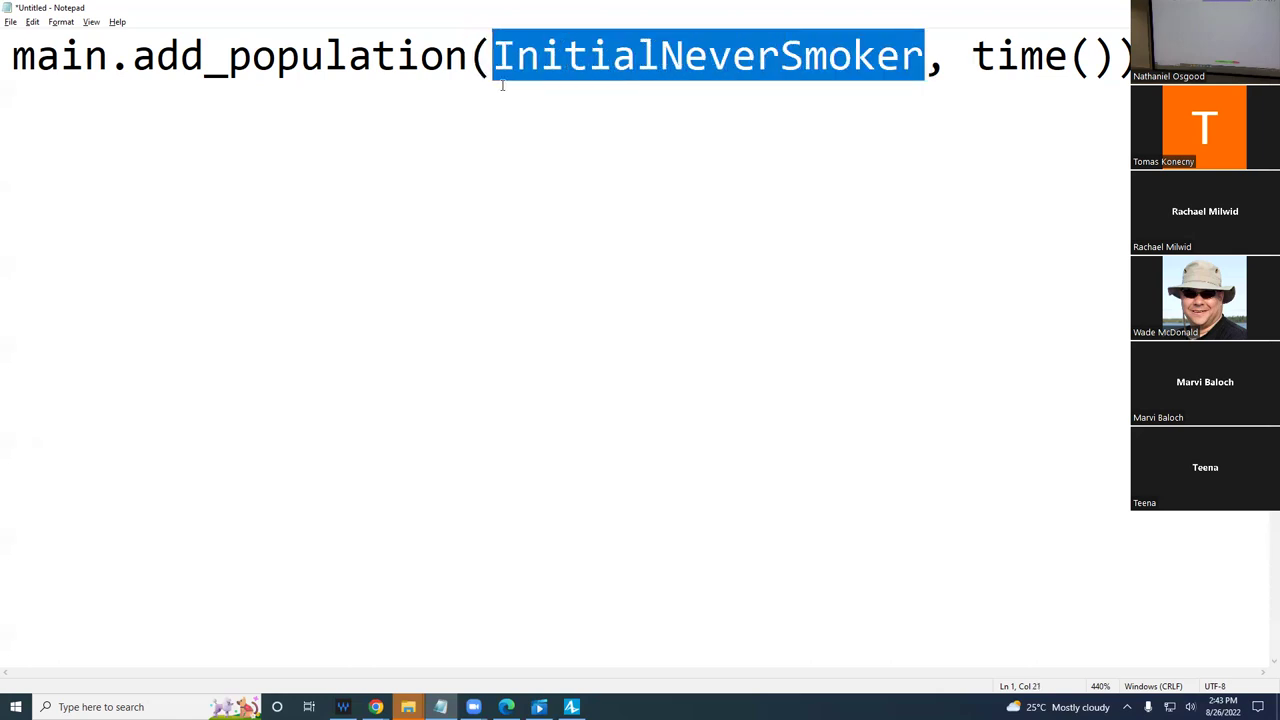
key("alt+Tab")
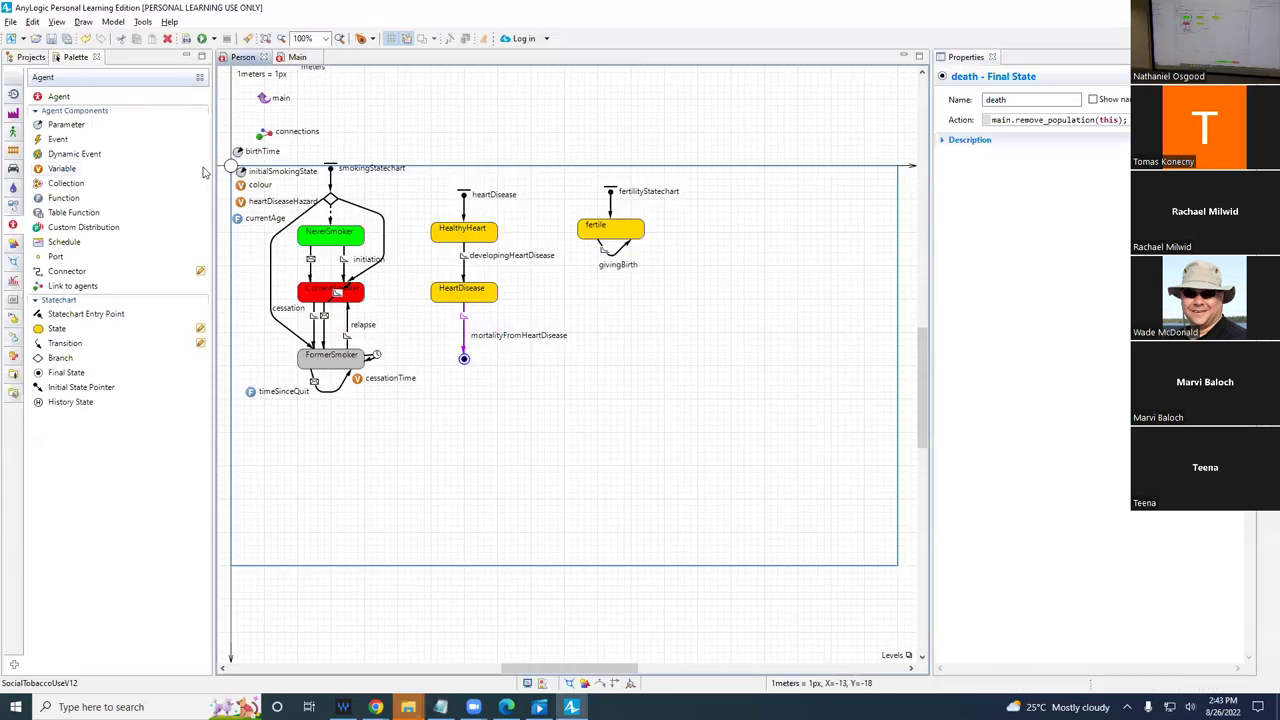
left_click(243, 174)
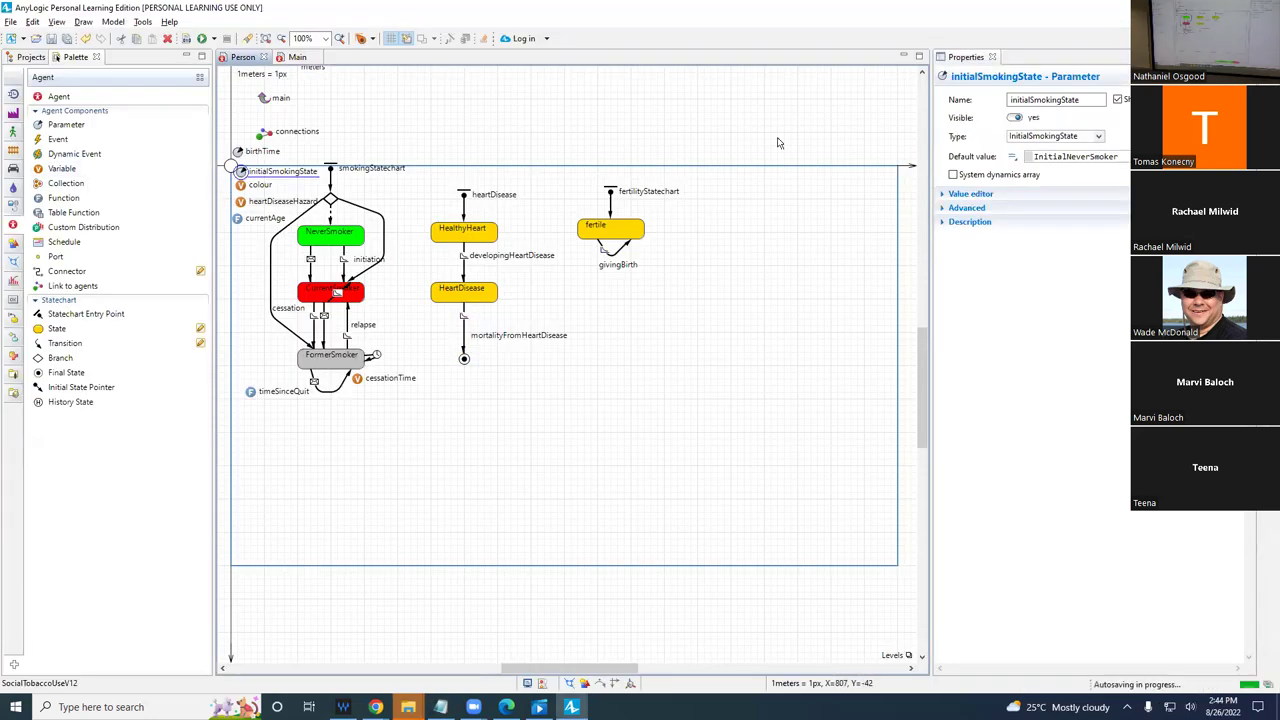
key("alt+Tab")
key("alt+Tab")
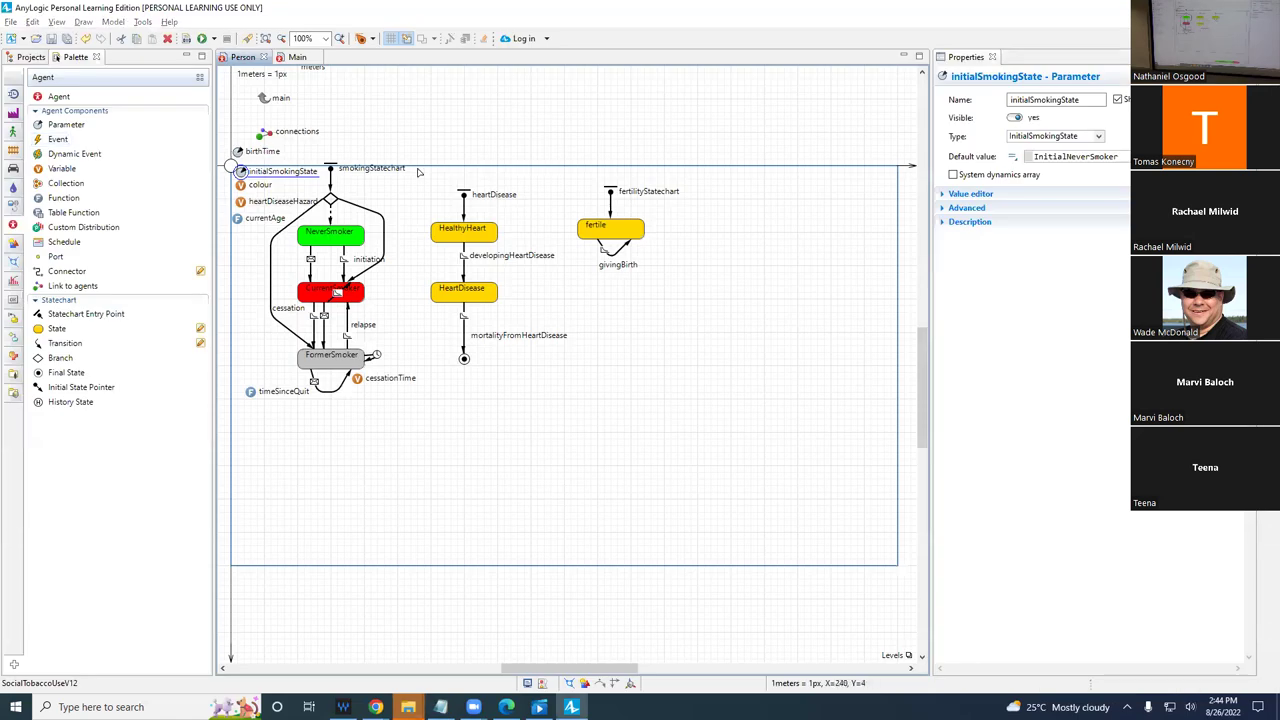
key("alt+Tab")
key("alt+Tab")
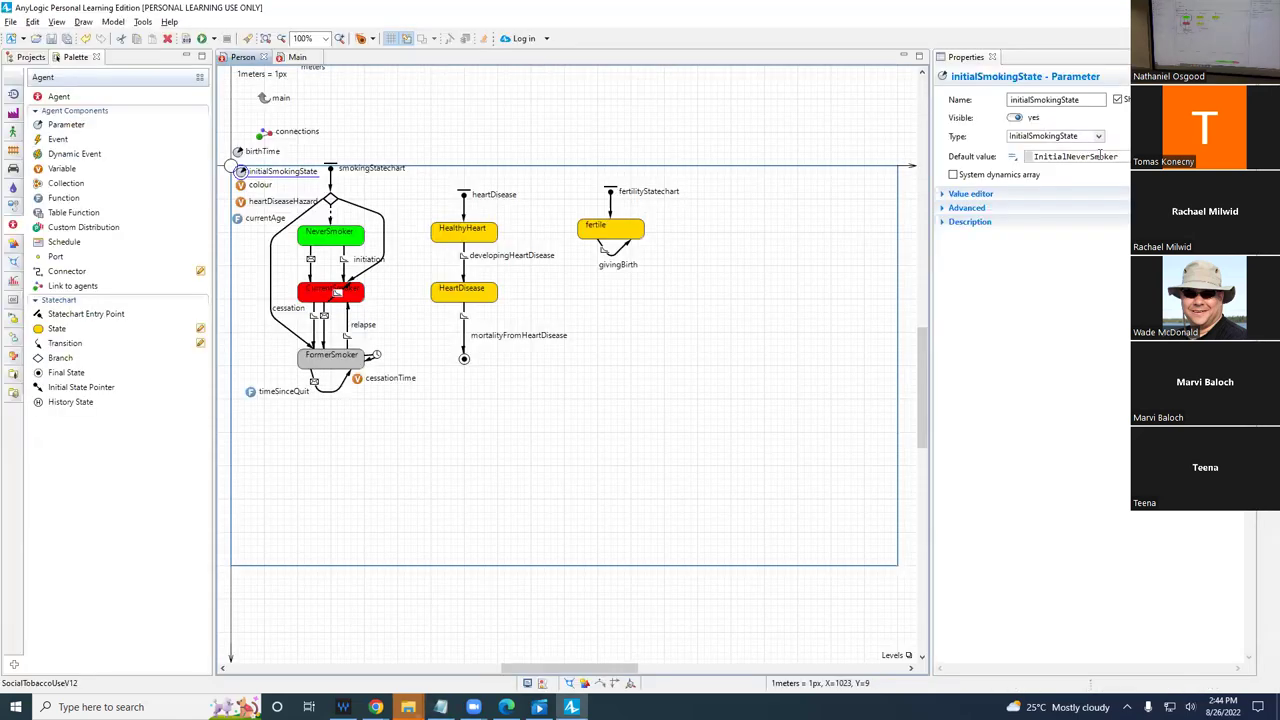
- Clear givingBirth's add_population call, re-enter main.add_population, and check the code-completion version that takes initialSmokingState and birthTime
left_click(612, 256)
left_click(1046, 160)
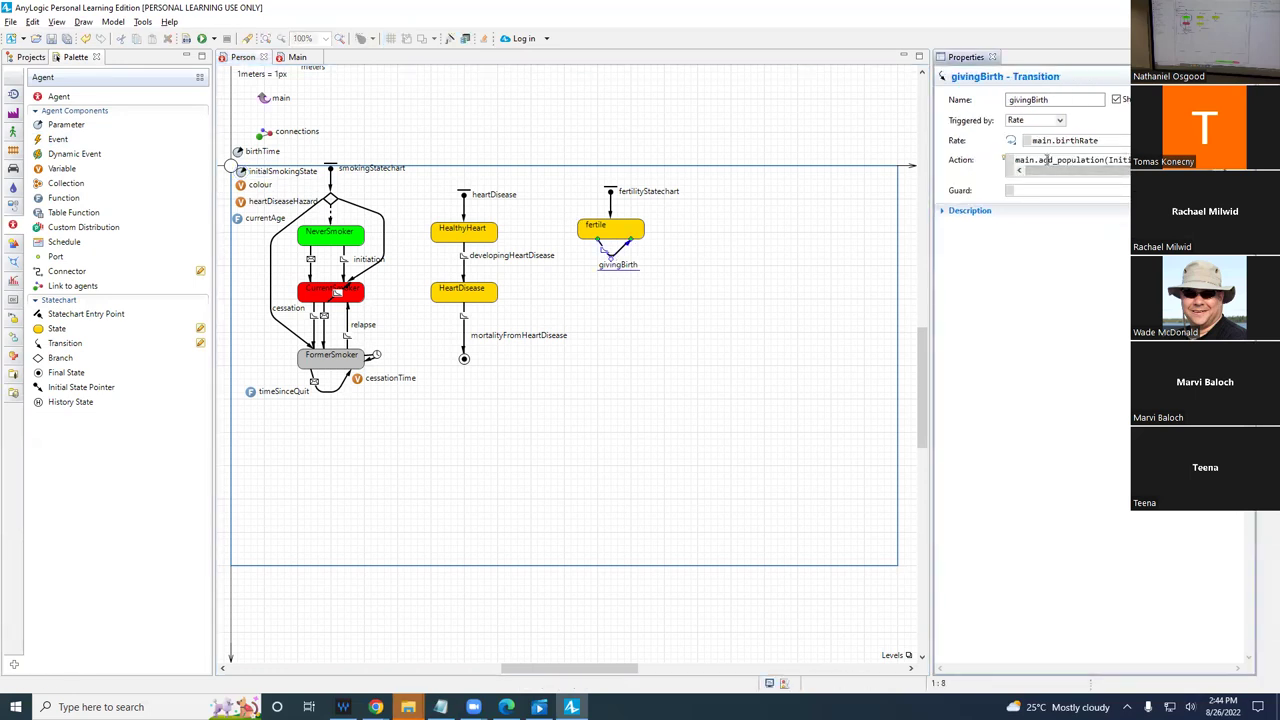
key("End")
left_click(1047, 160, "shift")
key("BackSpace")
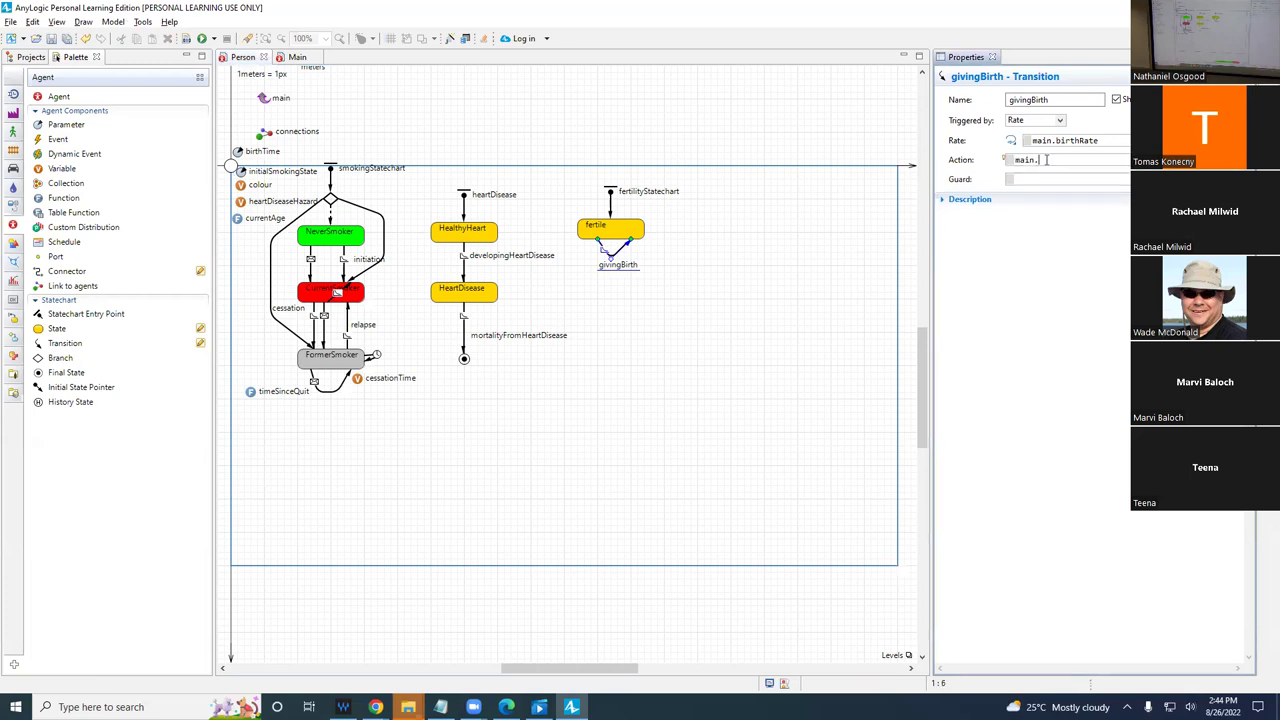
type("d_pop")
key("ctrl+space")
key("Down")
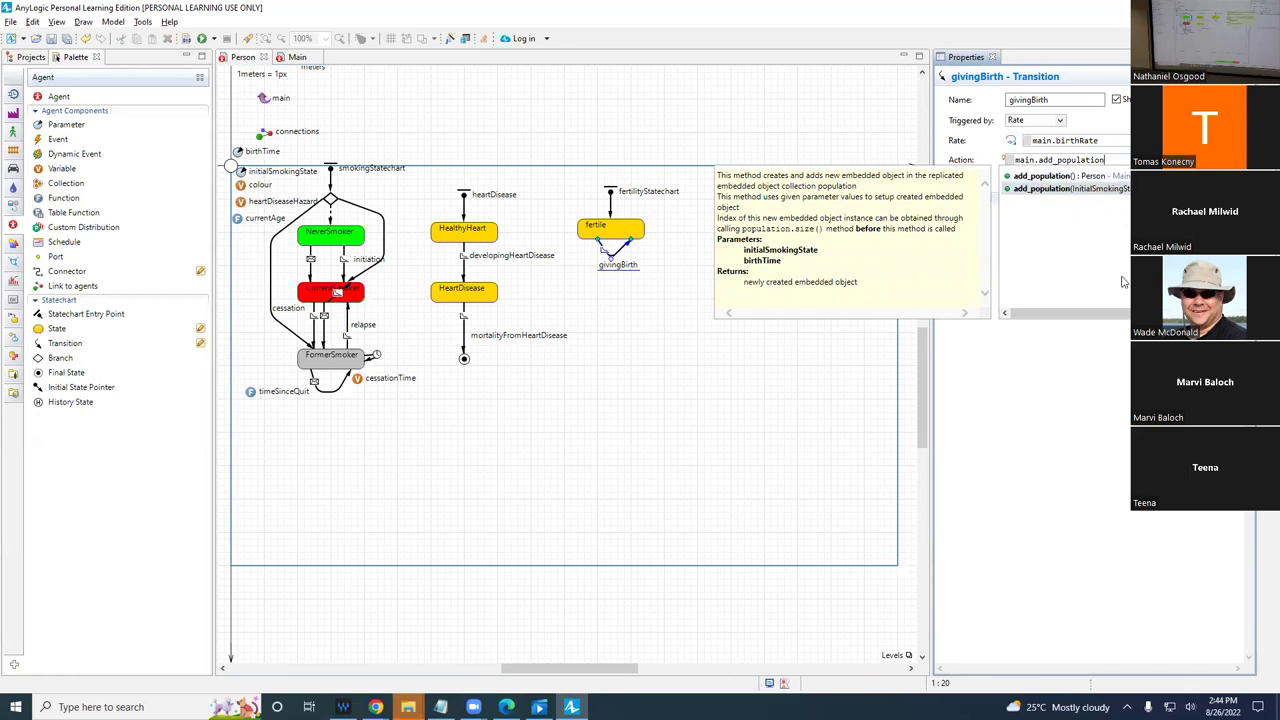
key("Escape")
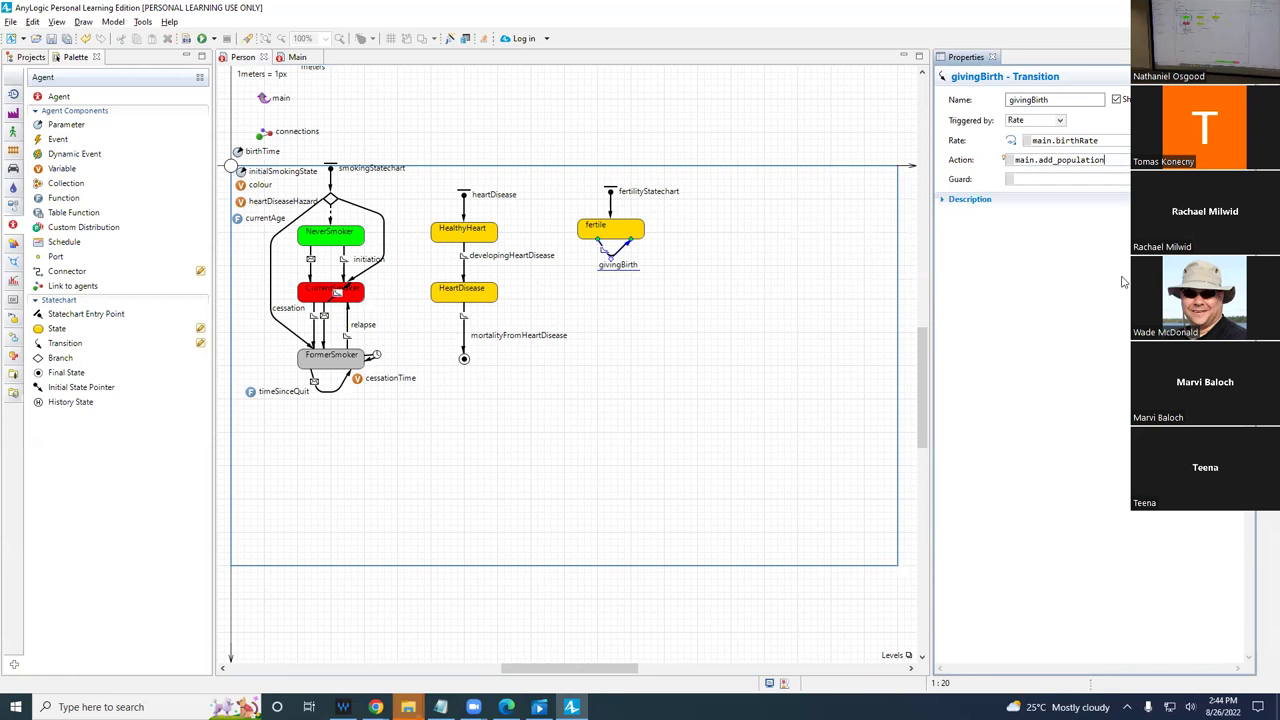
- Restore givingBirth's action by pasting main.add_population(InitialNeverSmoker, time()), save, and build the model
key("shift+Left")
key("shift+Left")
key("shift+Left")
key("shift+Left")
key("shift+Left")
key("shift+Left")
key("shift+Left")
key("shift+Left")
key("shift+Left")
key("shift+Left")
key("shift+Left")
key("shift+Left")
key("shift+Left")
key("shift+Left")
key("ctrl+v")
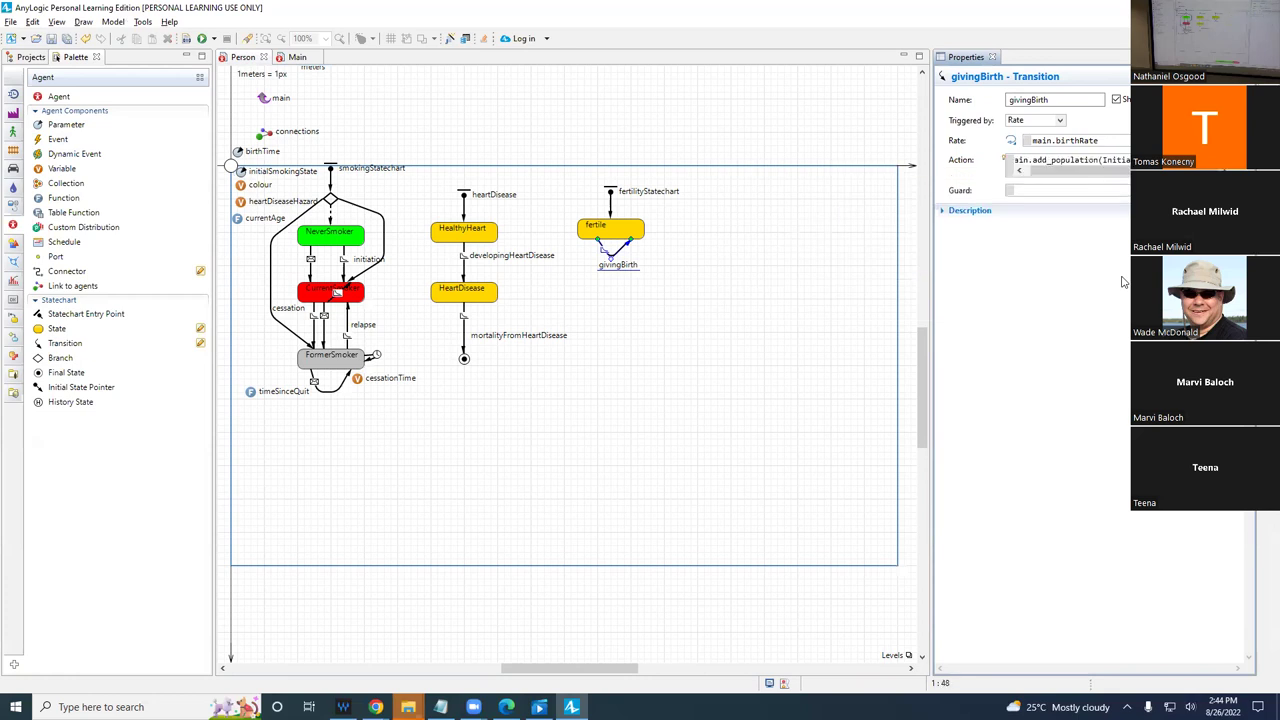
key("Home")
key("ctrl+s")
left_click(186, 38)
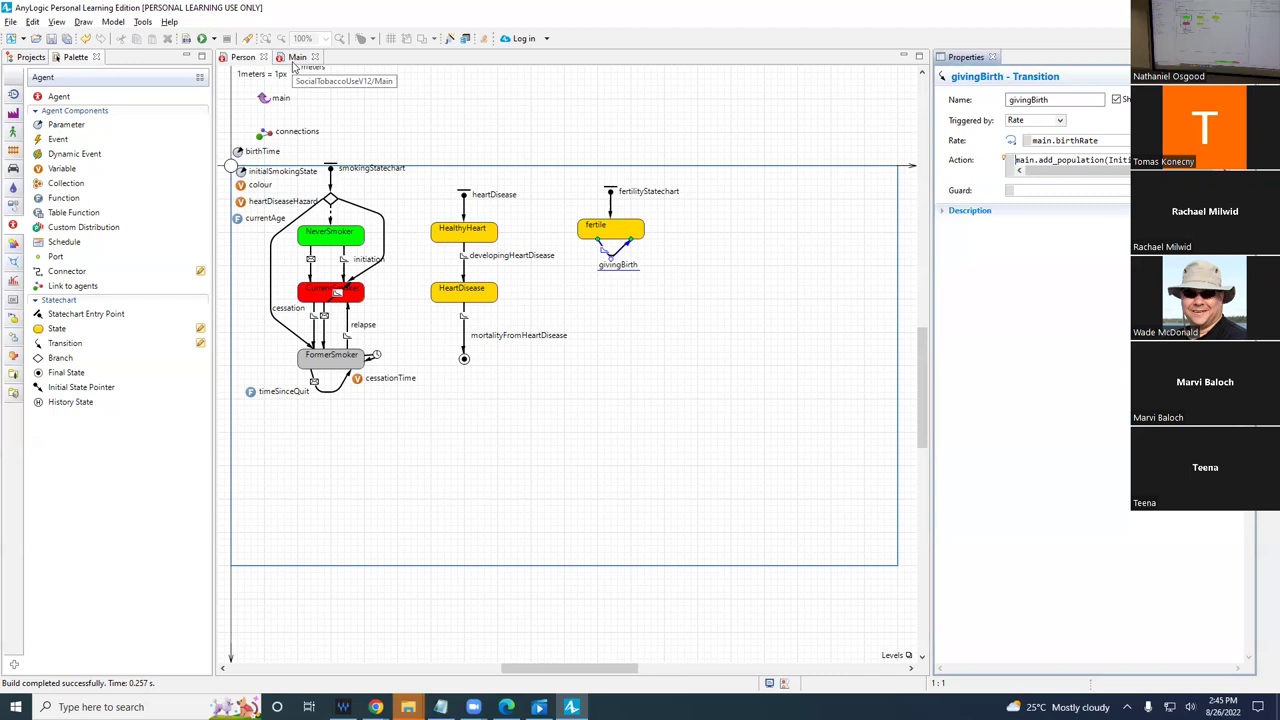
- Set the birthTime of Main's population to a negated uniform() draw with lower bound 0.0, and save the model
left_click(295, 60)
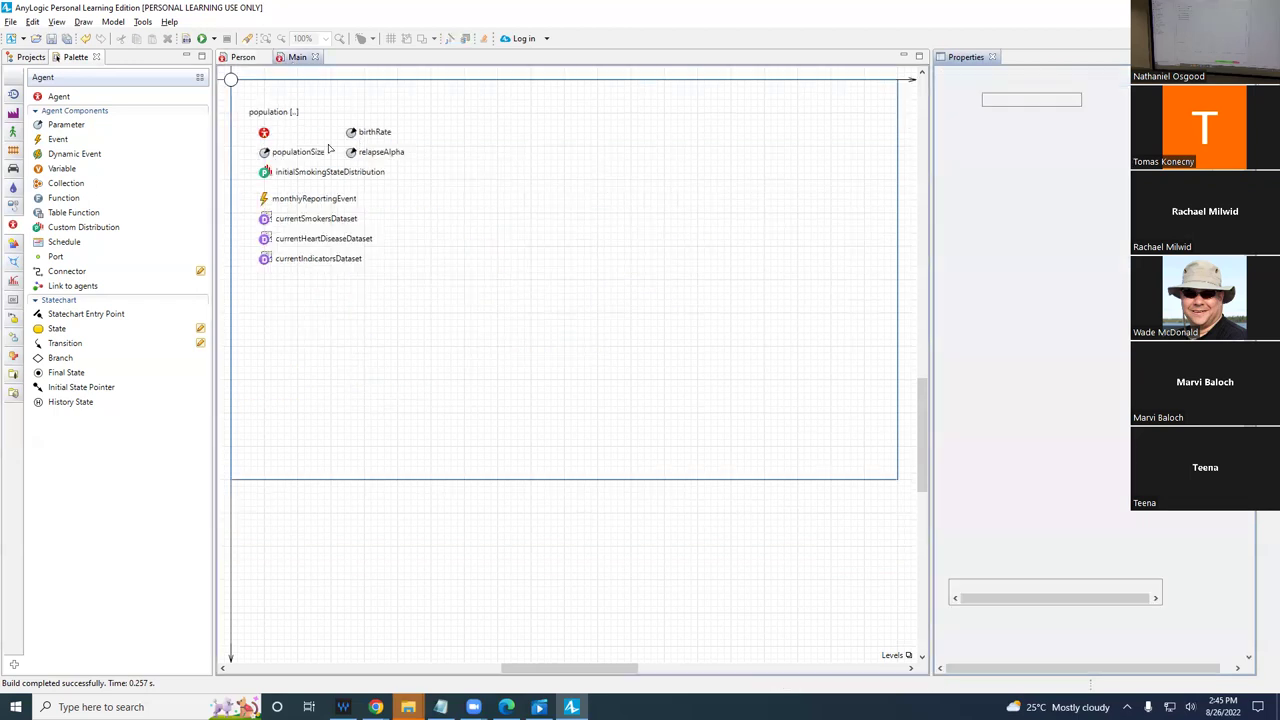
left_click(265, 133)
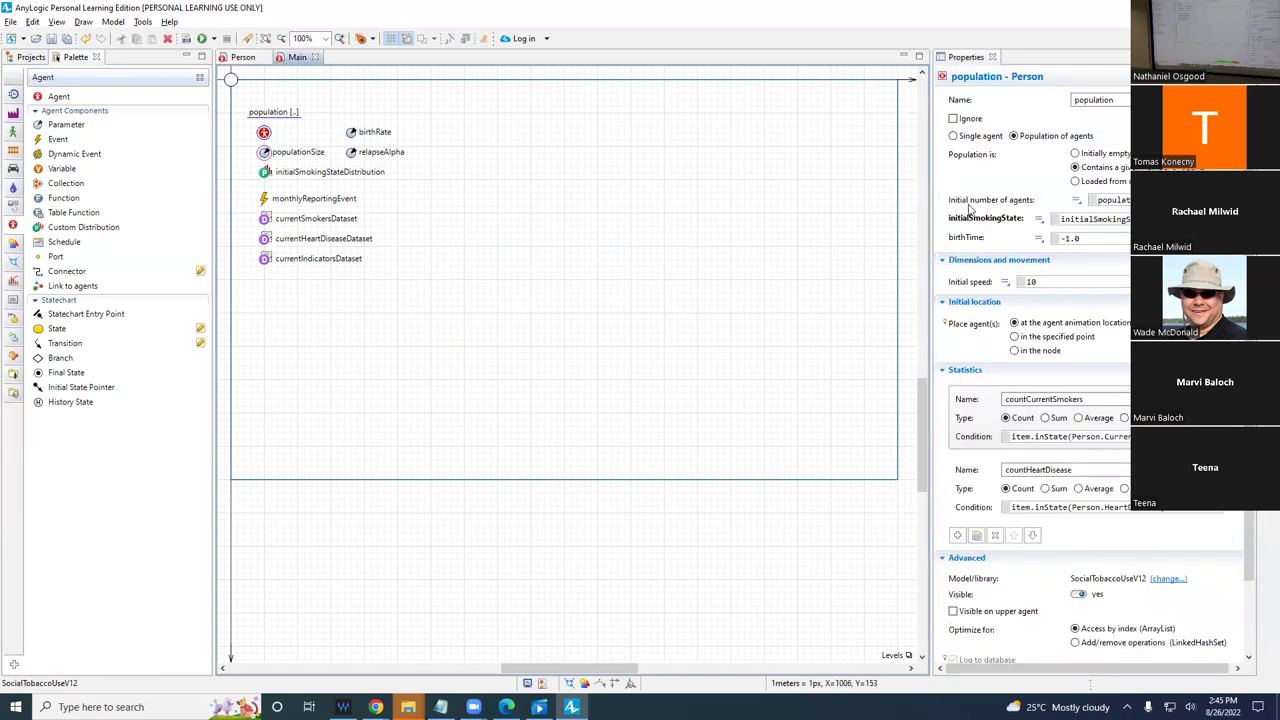
double_click(1072, 238)
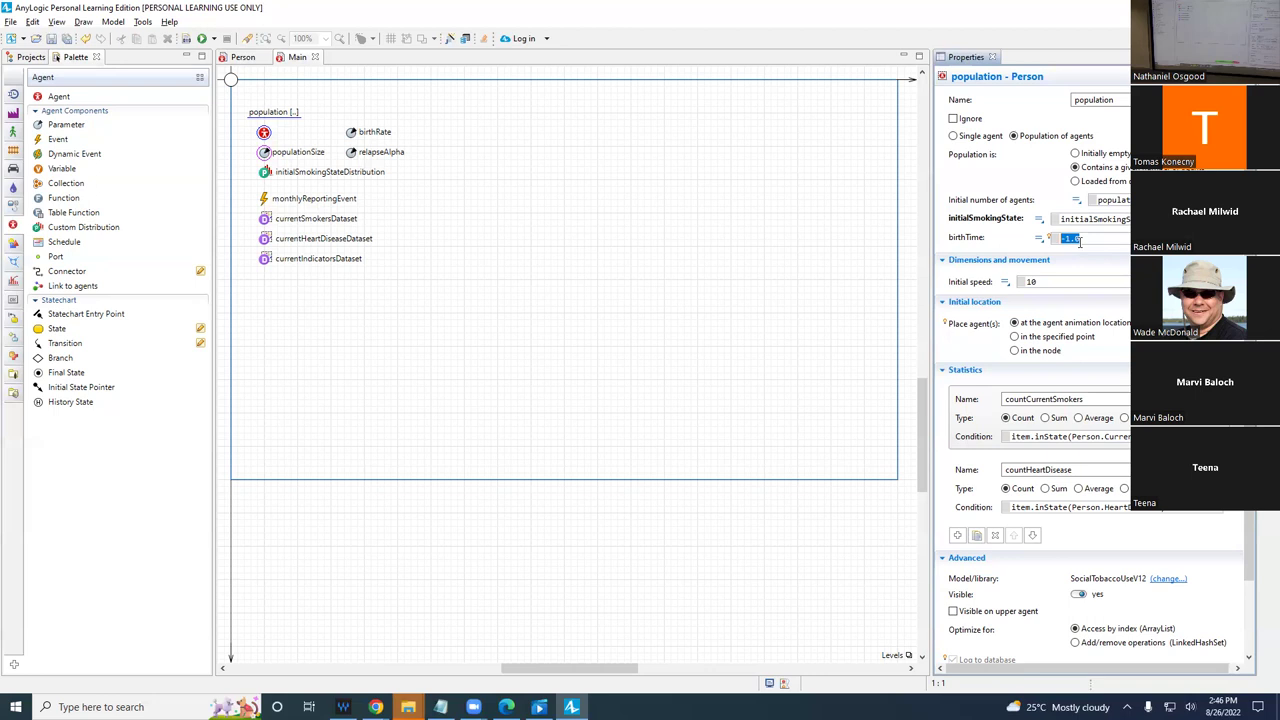
type("-uniform(0.0, 8")
key("ctrl+s")
- Add a custom distribution named initialAgeDistribution to Main beside the birthRate parameter
left_click(40, 112)
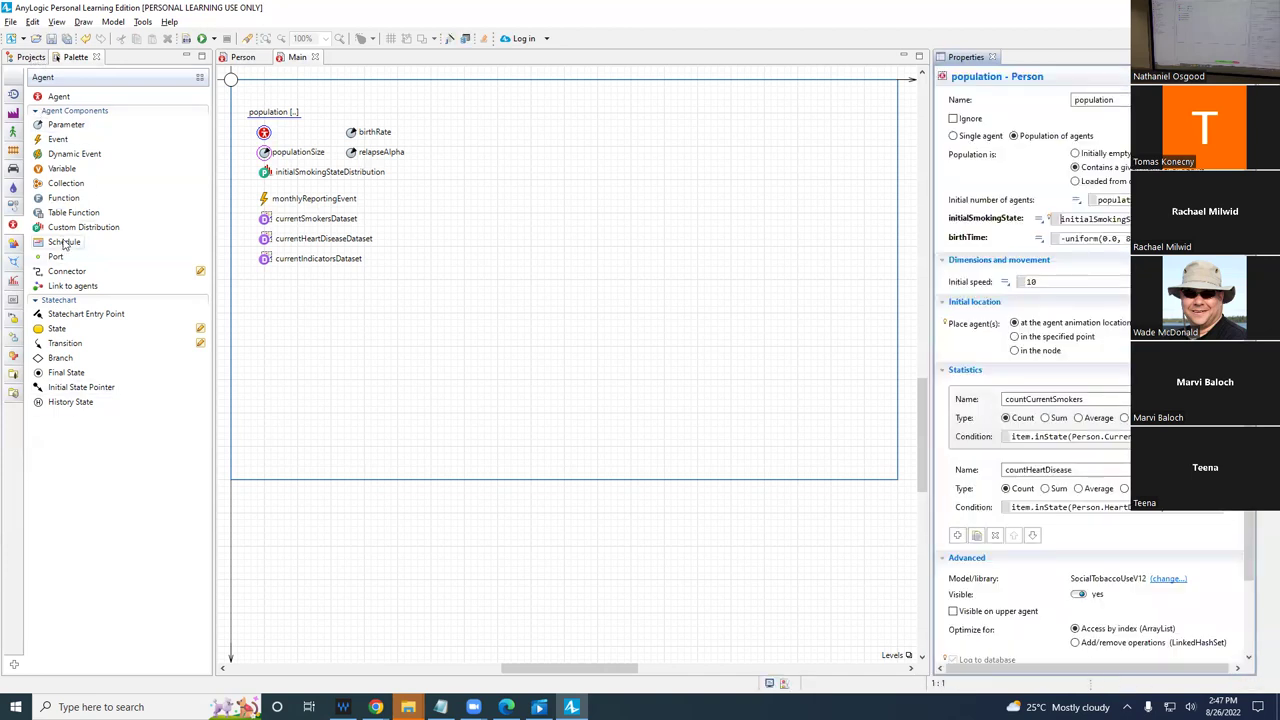
left_click_drag(60, 227, 425, 137)
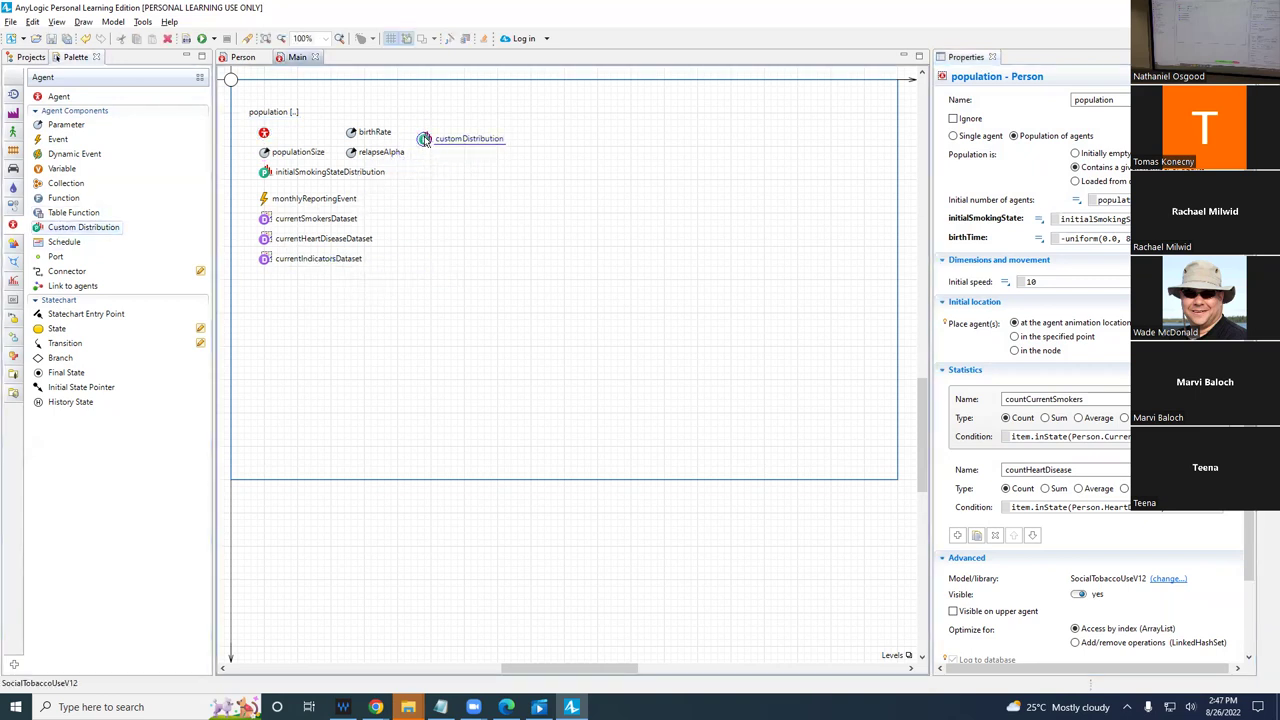
type("initia")
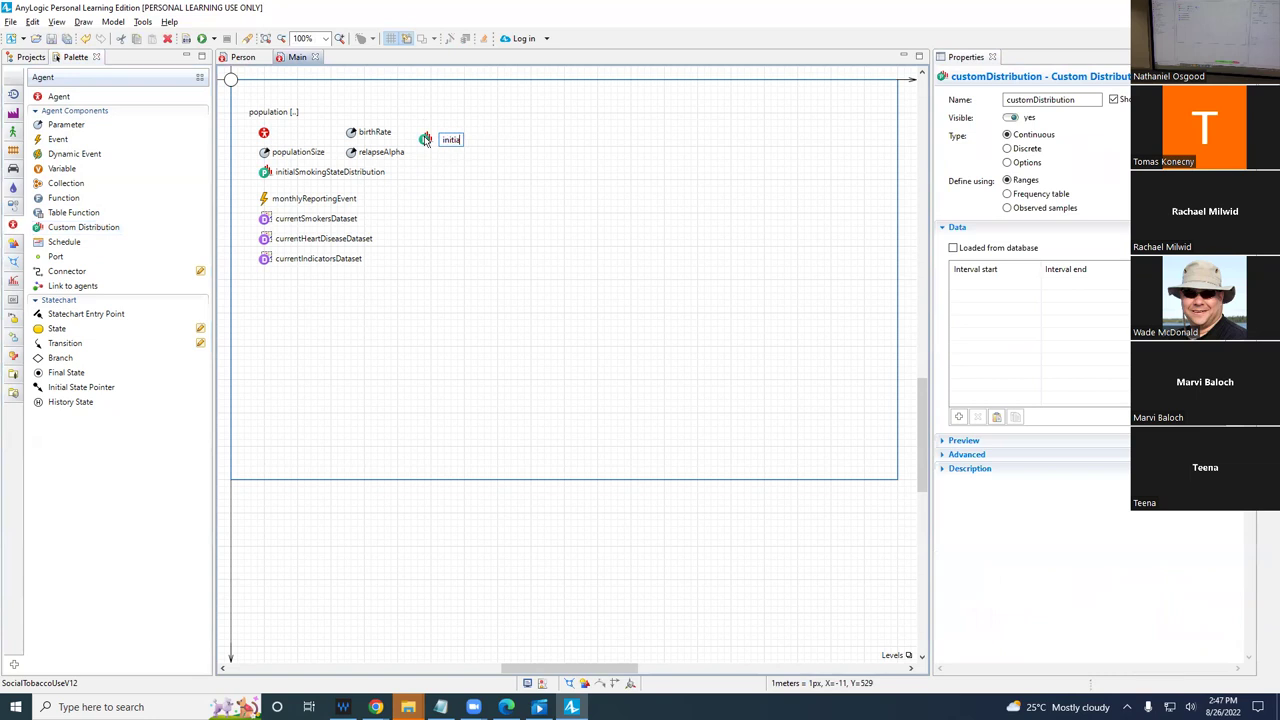
type("lAgeDistribution")
key("Return")
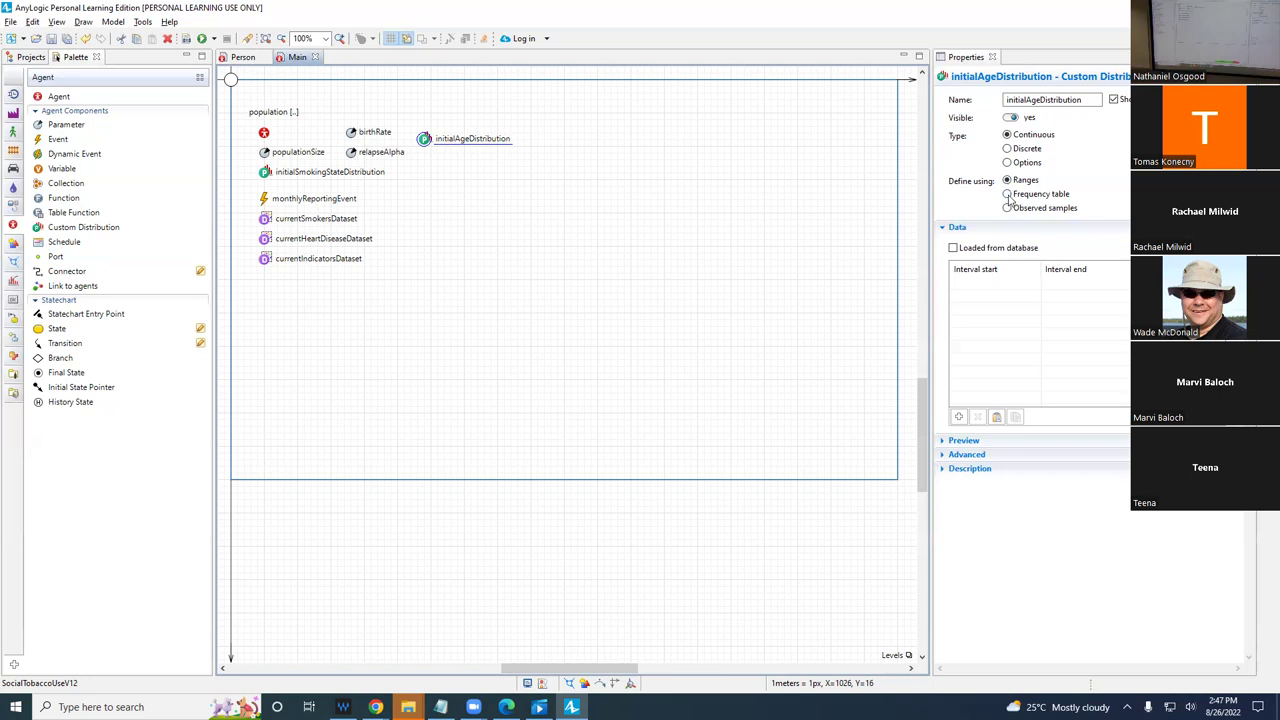
- Try the Frequency table and Observed samples definitions for initialAgeDistribution, and return it to Ranges
left_click(1008, 195)
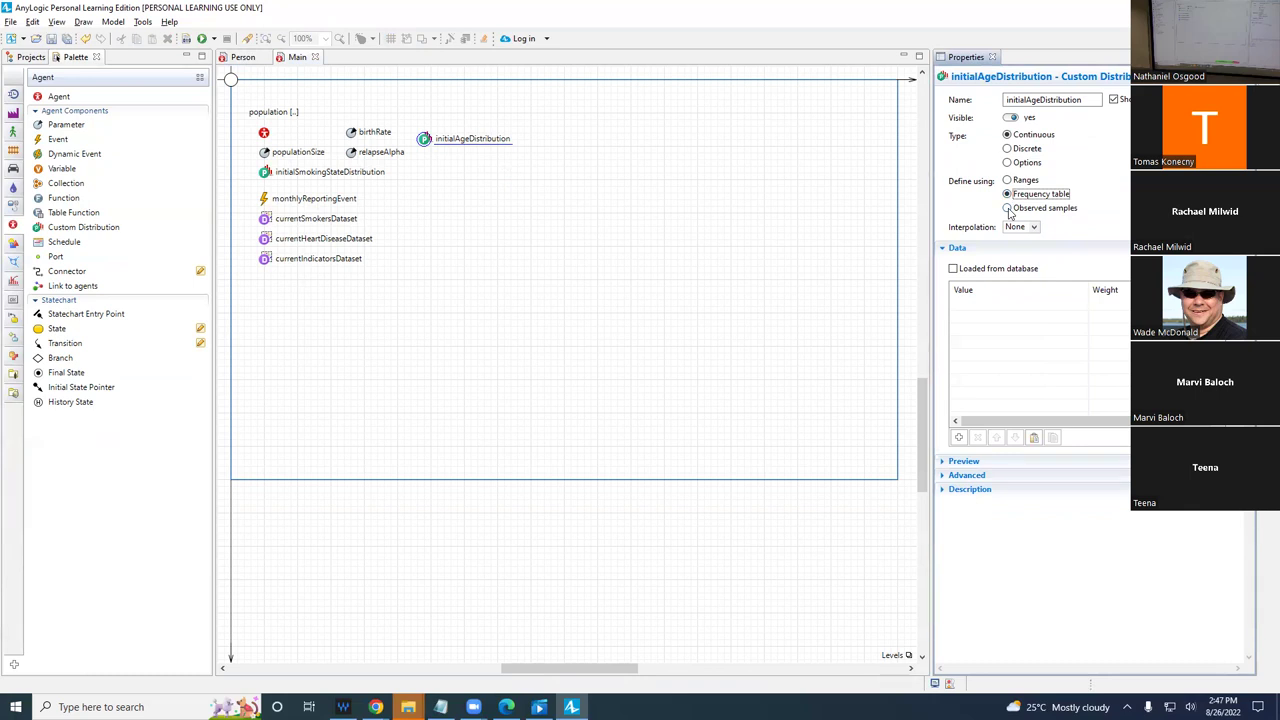
left_click(1008, 208)
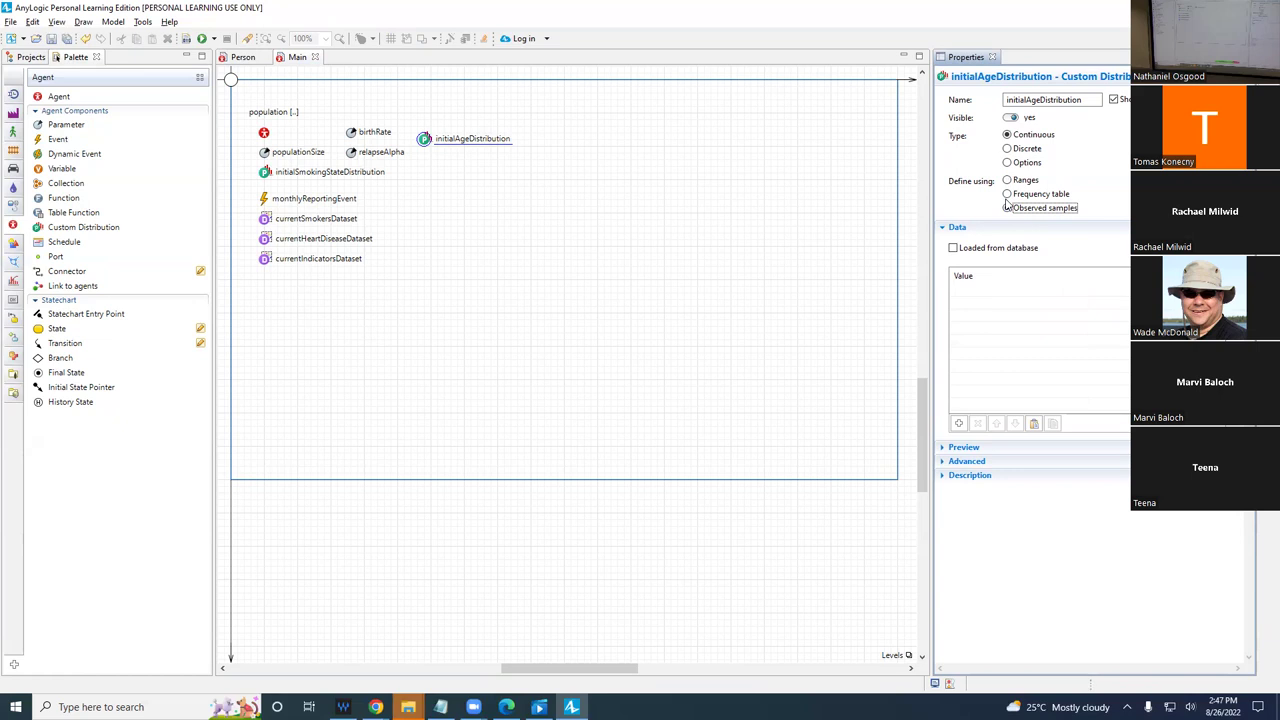
left_click(1007, 180)
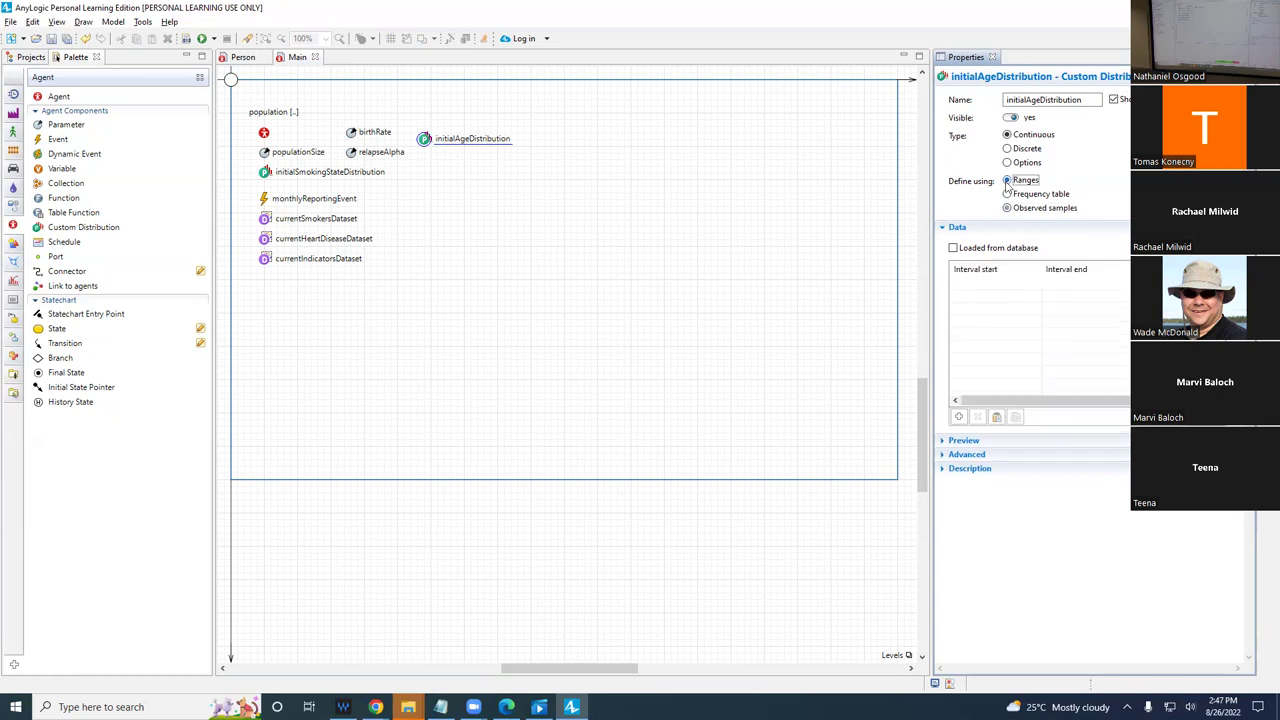
- Enter the first interval of initialAgeDistribution, from 0 to 20
left_click(986, 285)
left_click(972, 284)
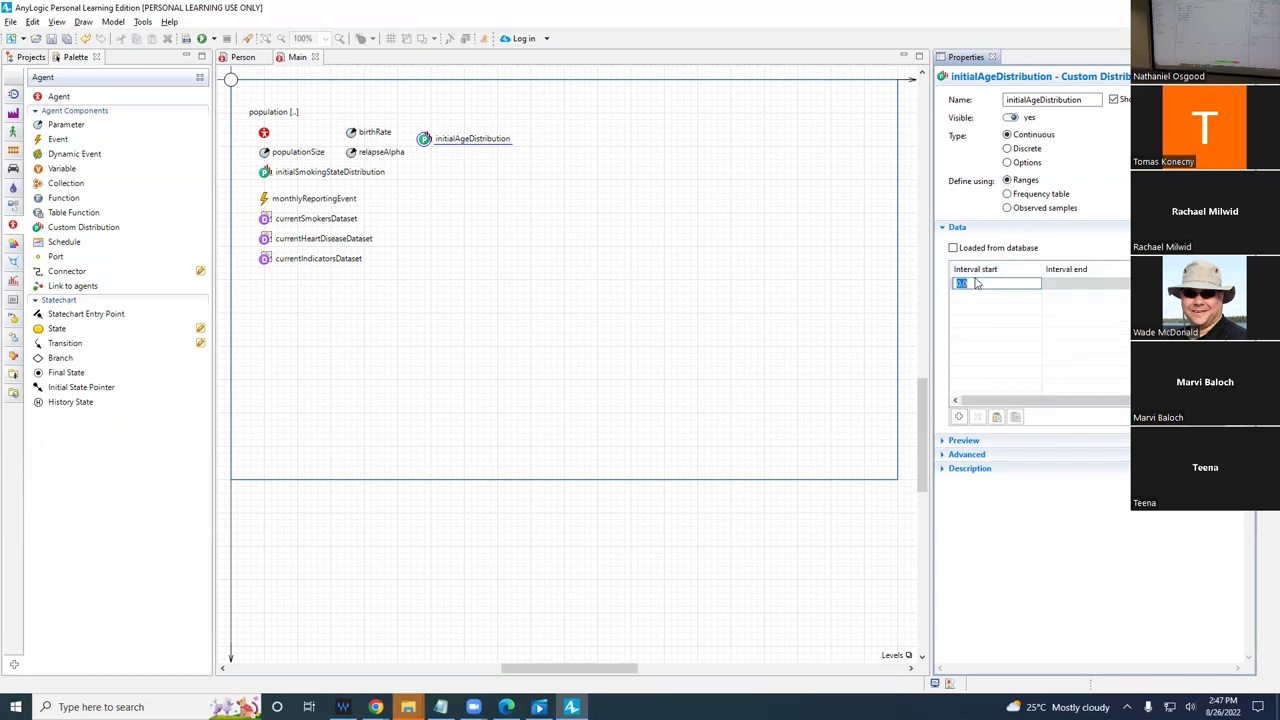
type("0")
key("Tab")
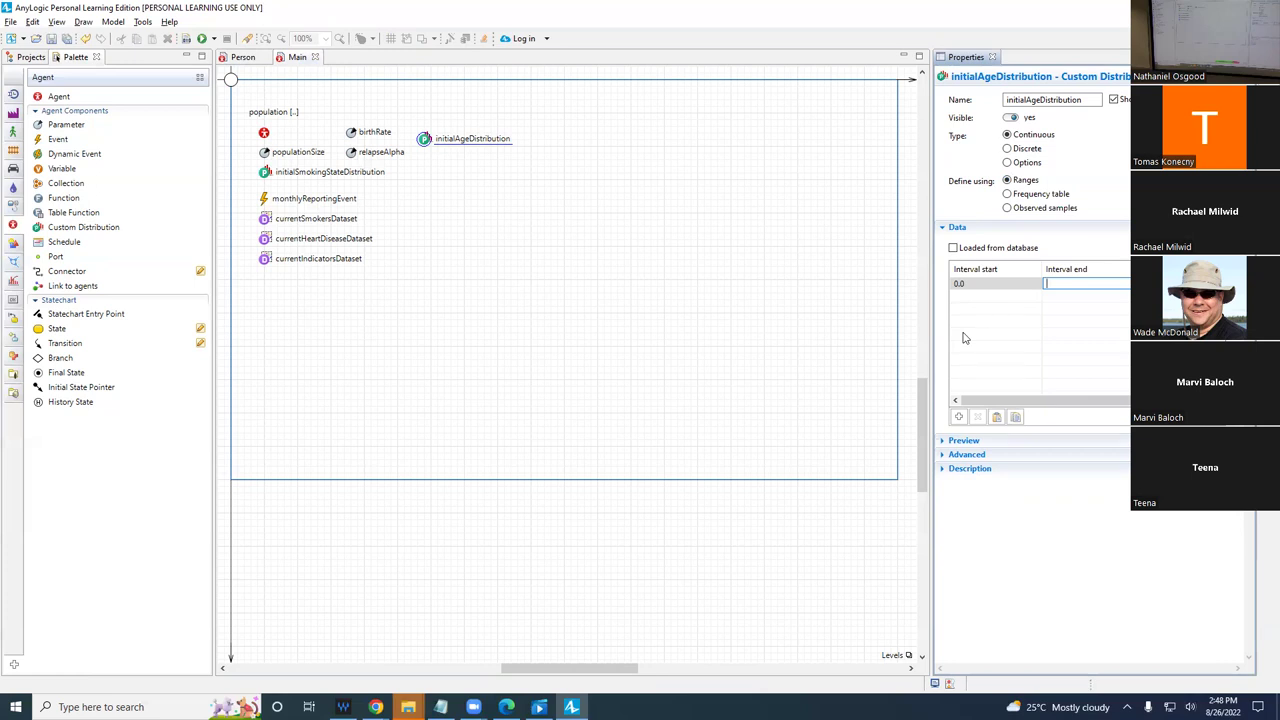
type("20")
key("Return")
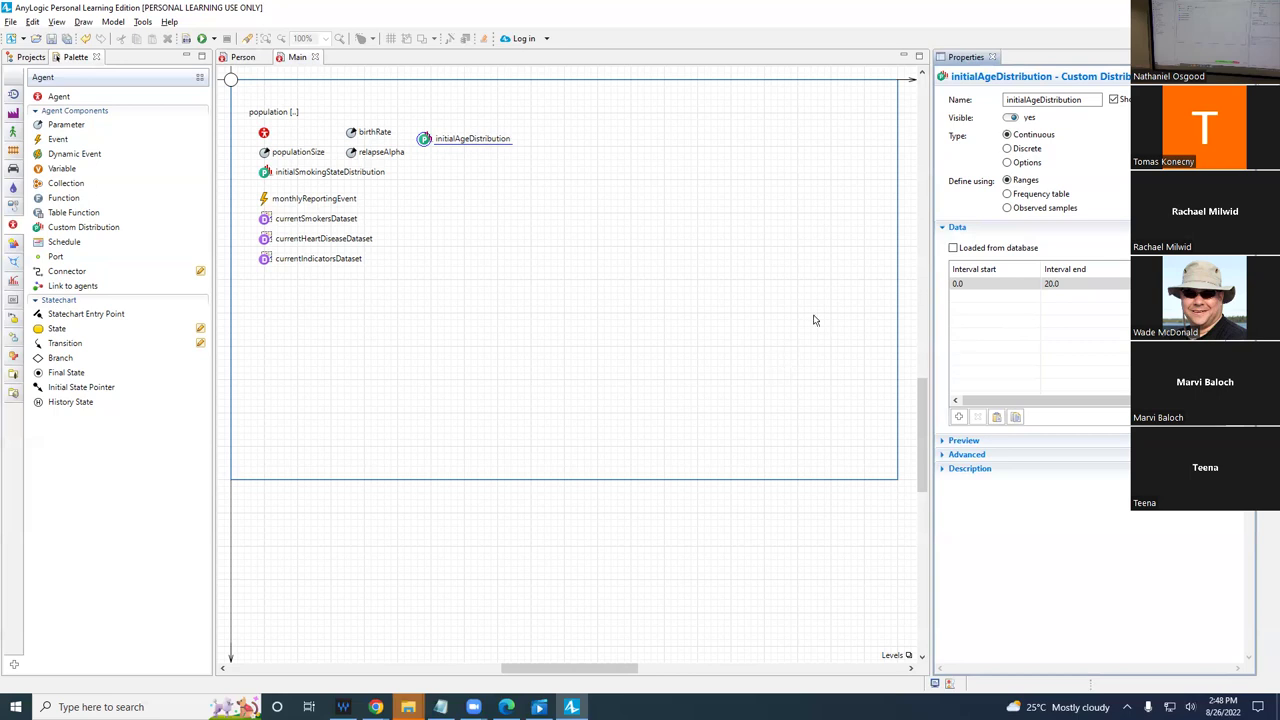
- Add a second interval to initialAgeDistribution, from 20 to 40
left_click(966, 298)
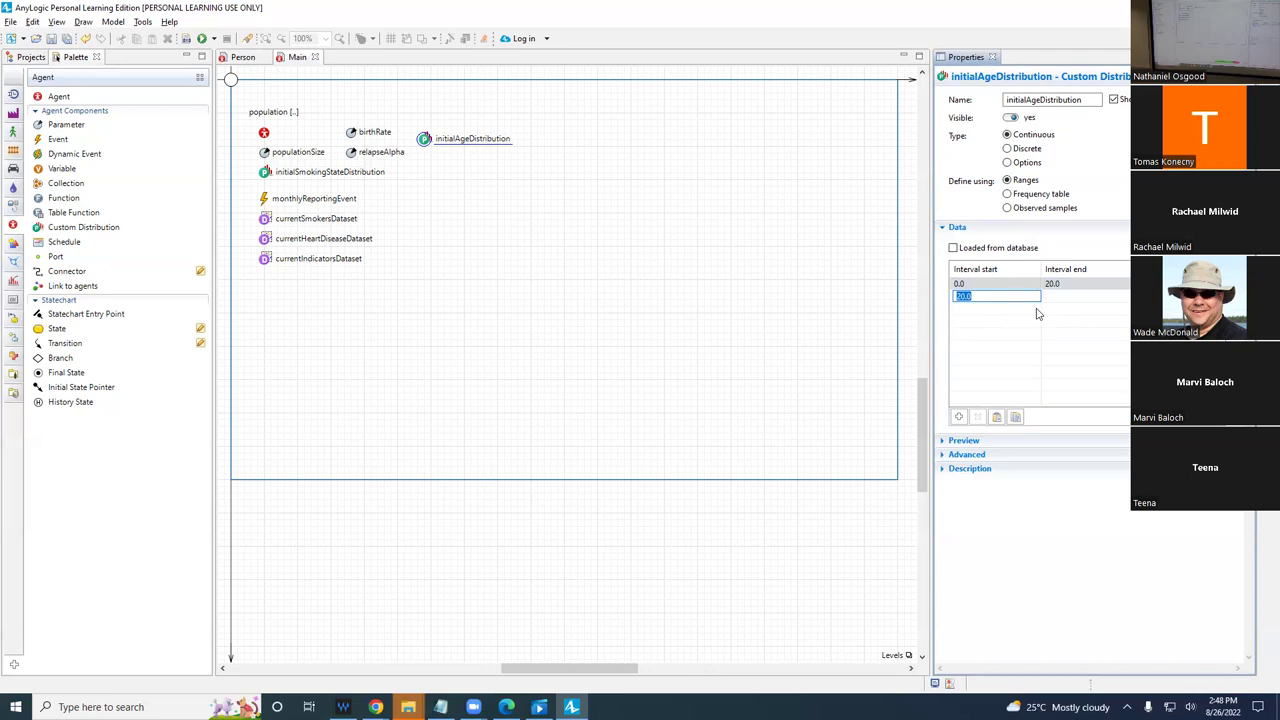
type("0")
key("BackSpace")
type("20")
key("Tab")
type("40")
key("Return")
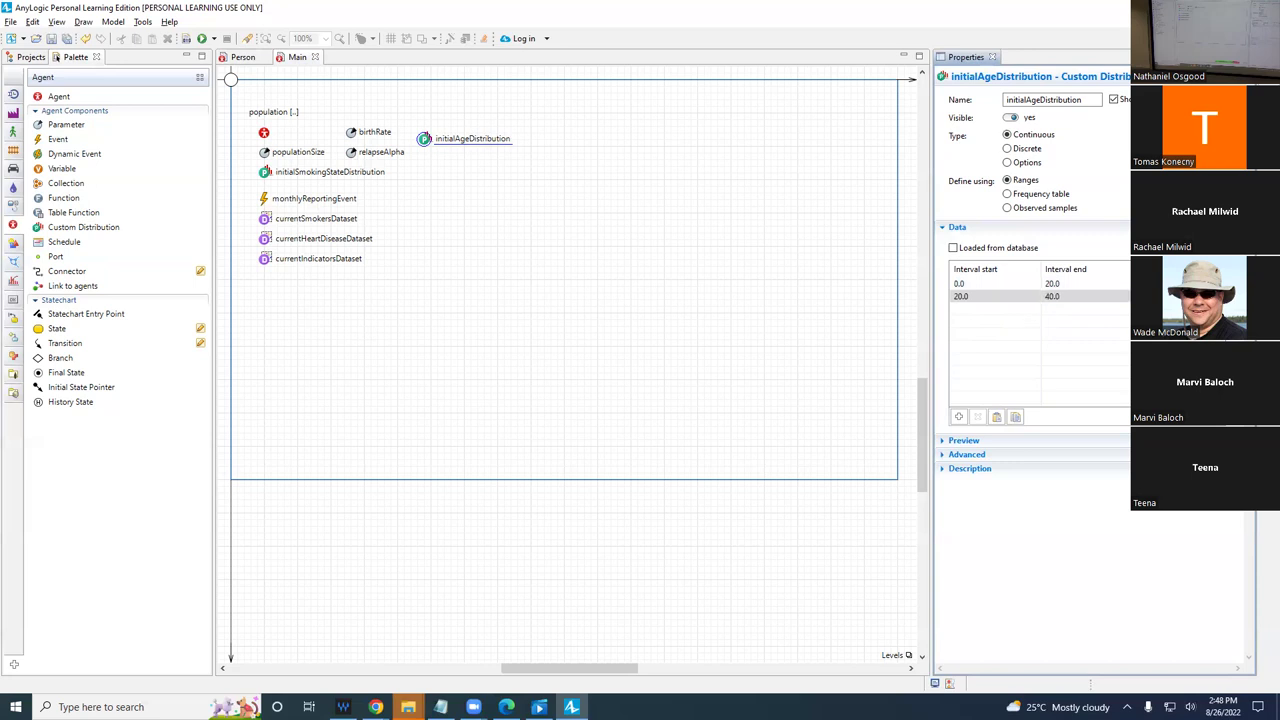
key("BackSpace")
key("Escape")
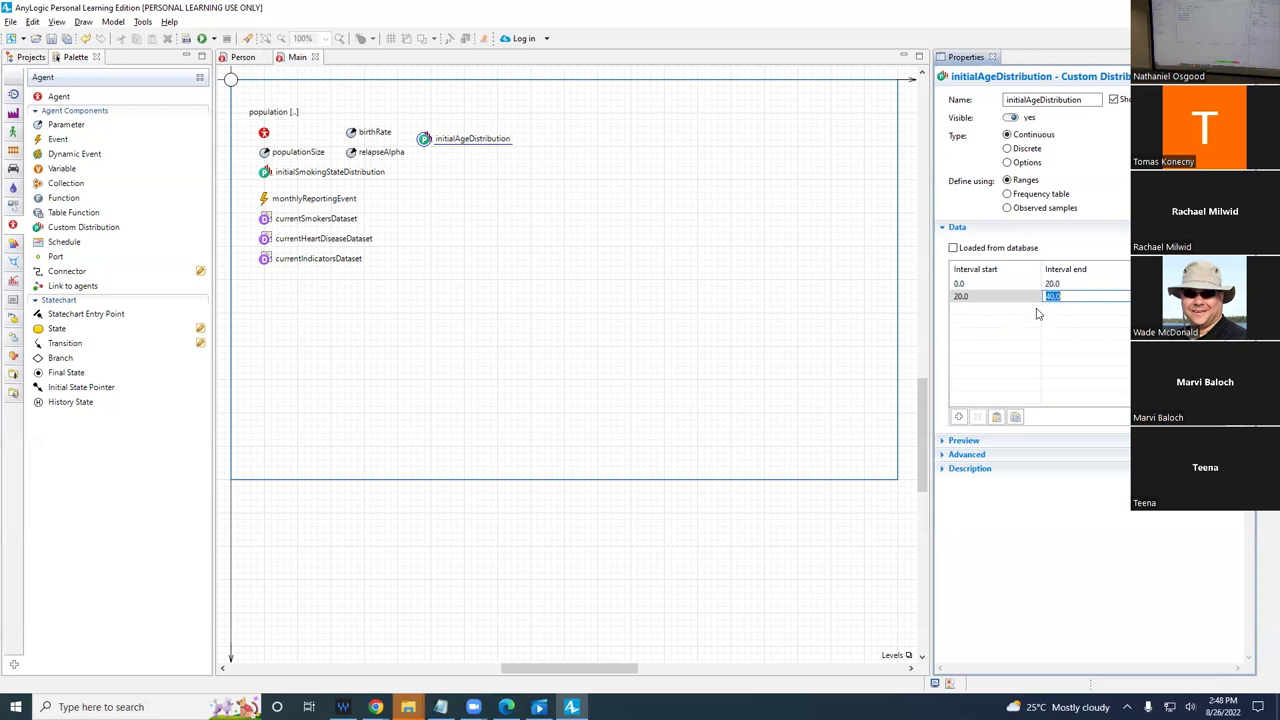
- Add a third interval to initialAgeDistribution, from 40 to 60
key("F2")
key("Return")
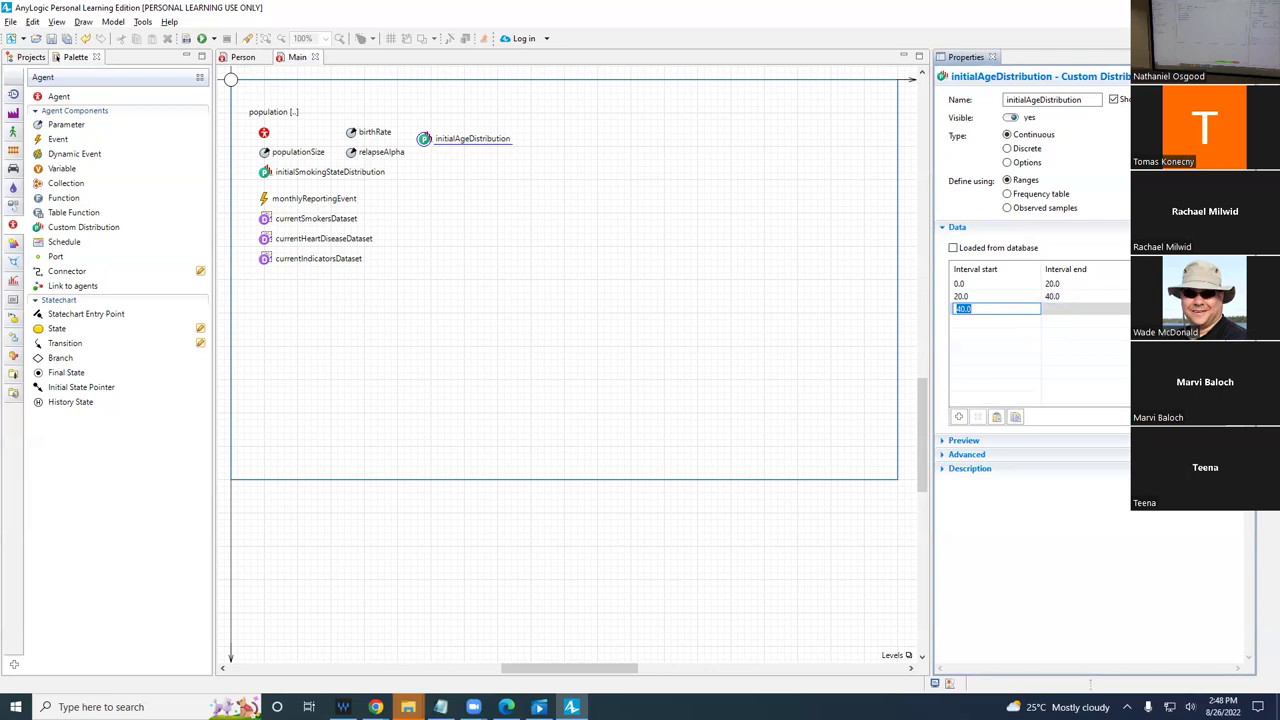
type("40")
key("Tab")
type("60")
key("Return")
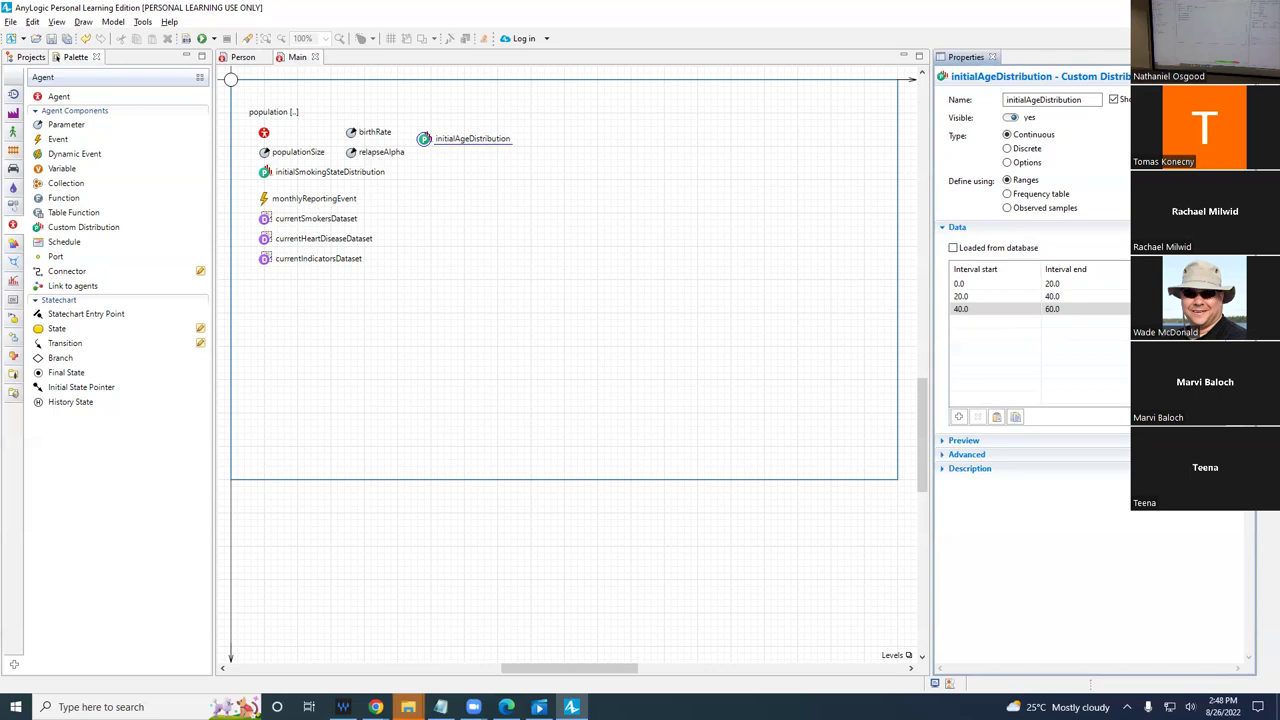
- Add a fourth interval to initialAgeDistribution, from 60 to 80, and show the distribution's preview
left_click(975, 308)
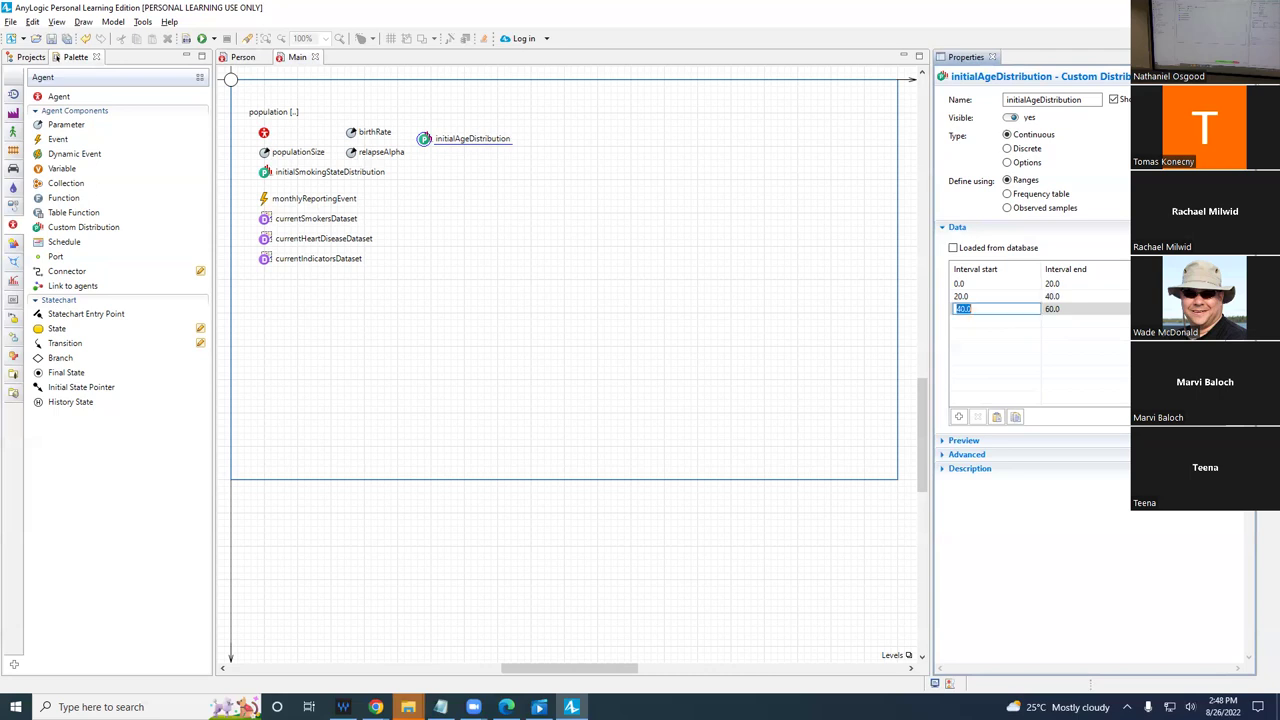
left_click(985, 322)
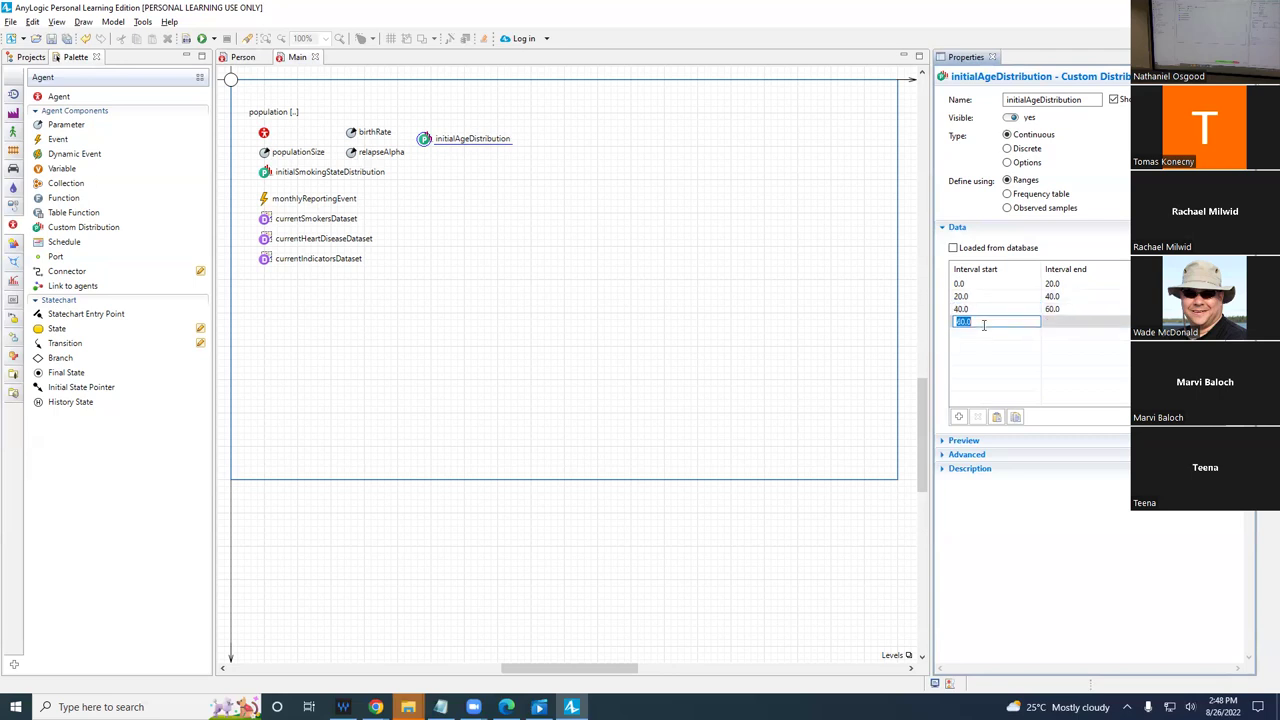
type("60")
key("Tab")
type("80")
key("Return")
left_click(965, 442)
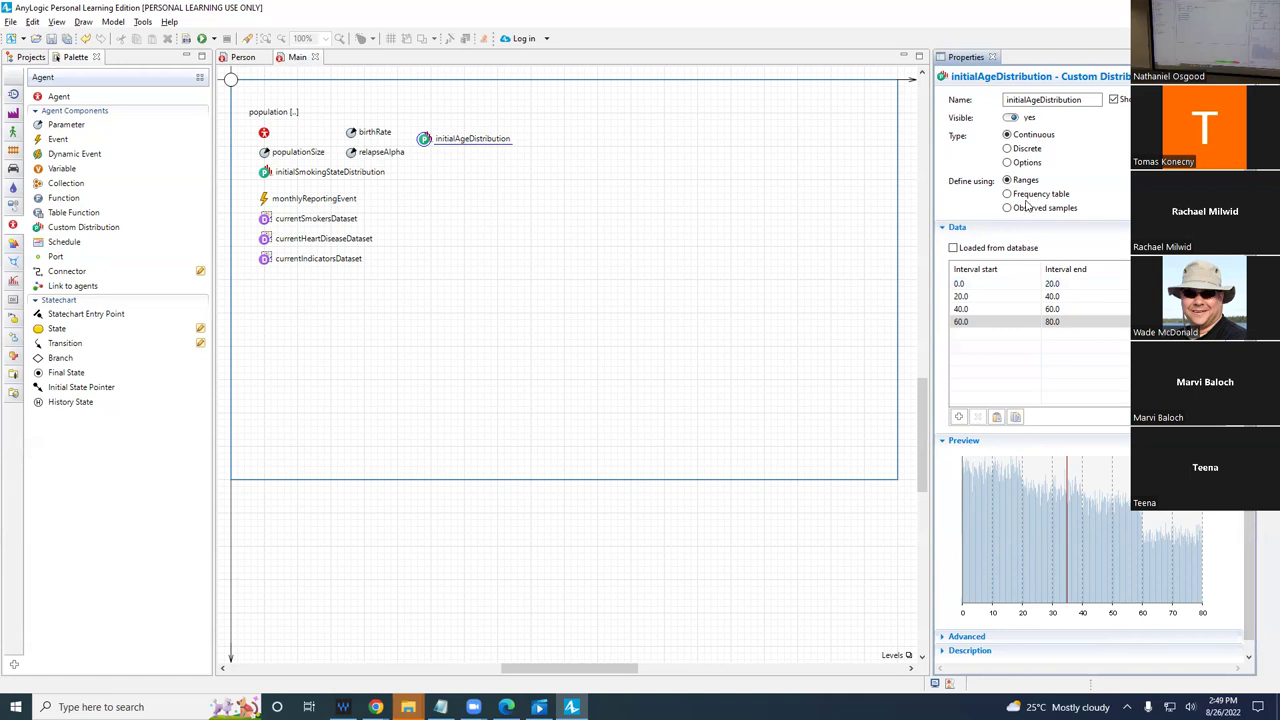
- Set the birthTime of the Person population in Main to -initialAgeDistribution() and save the model
left_click(266, 132)
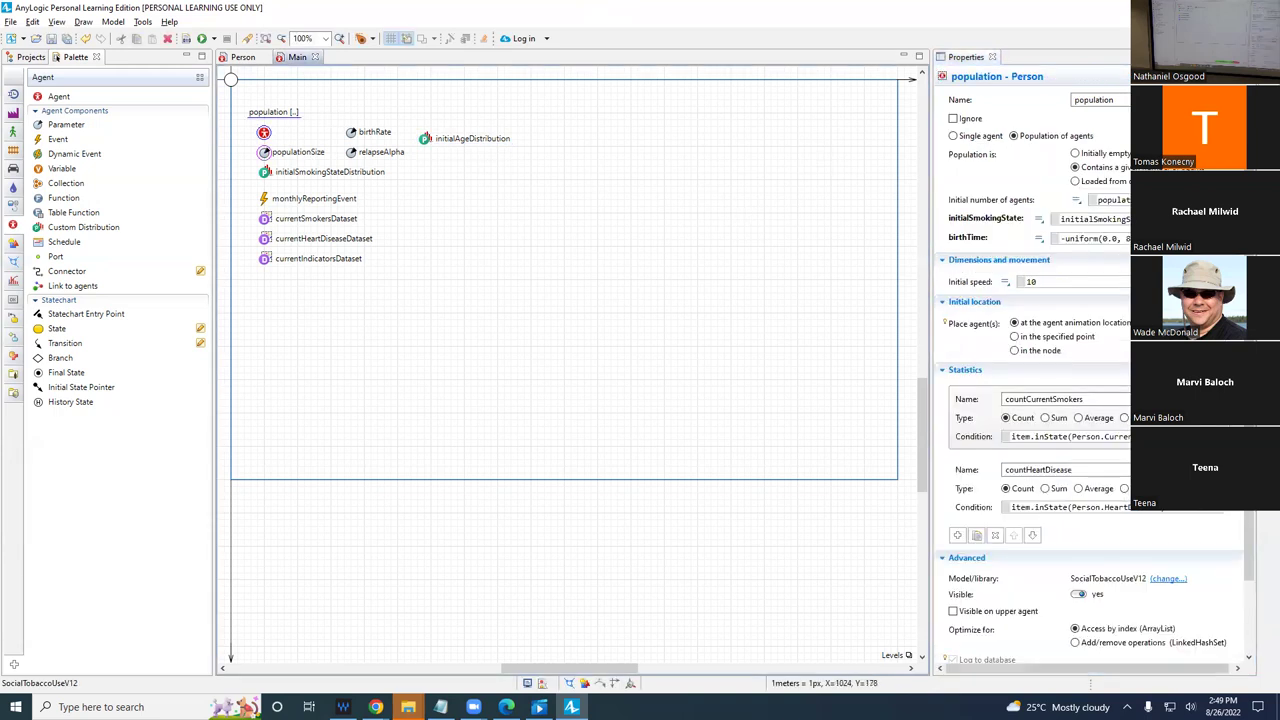
left_click(1095, 238)
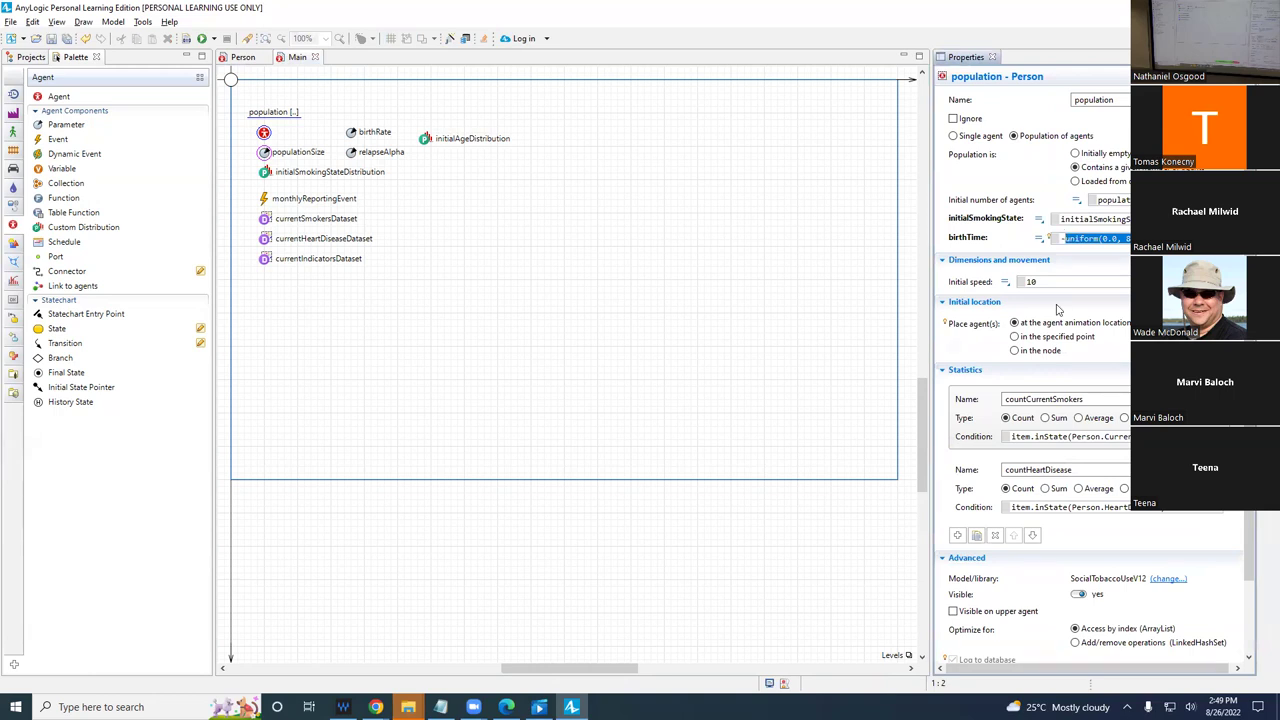
type("initialA")
key("ctrl+space")
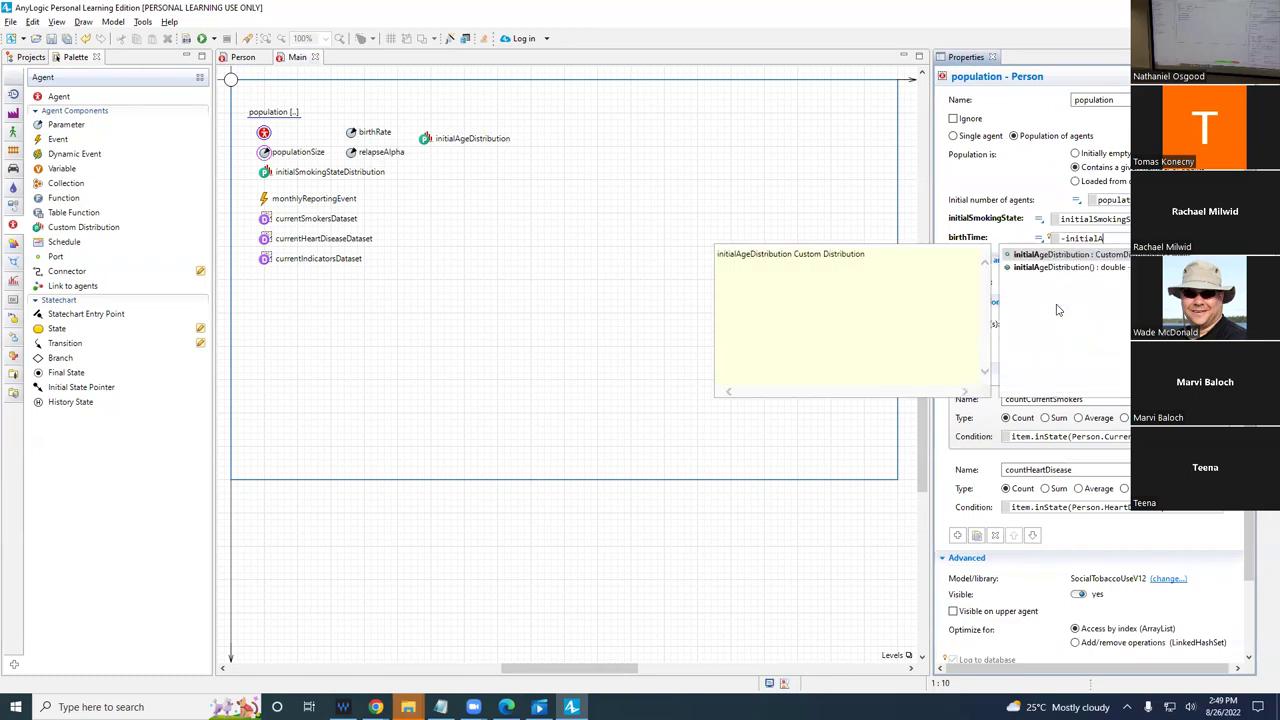
key("Down")
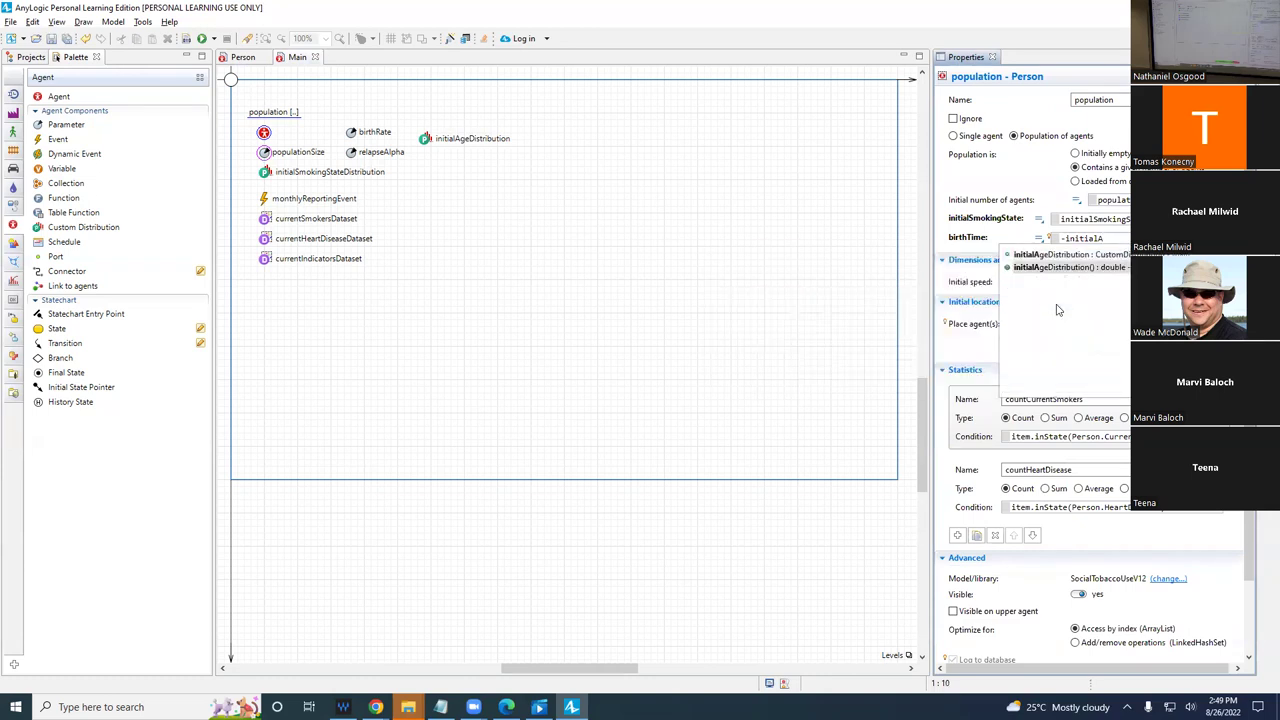
key("Return")
key("ctrl+s")
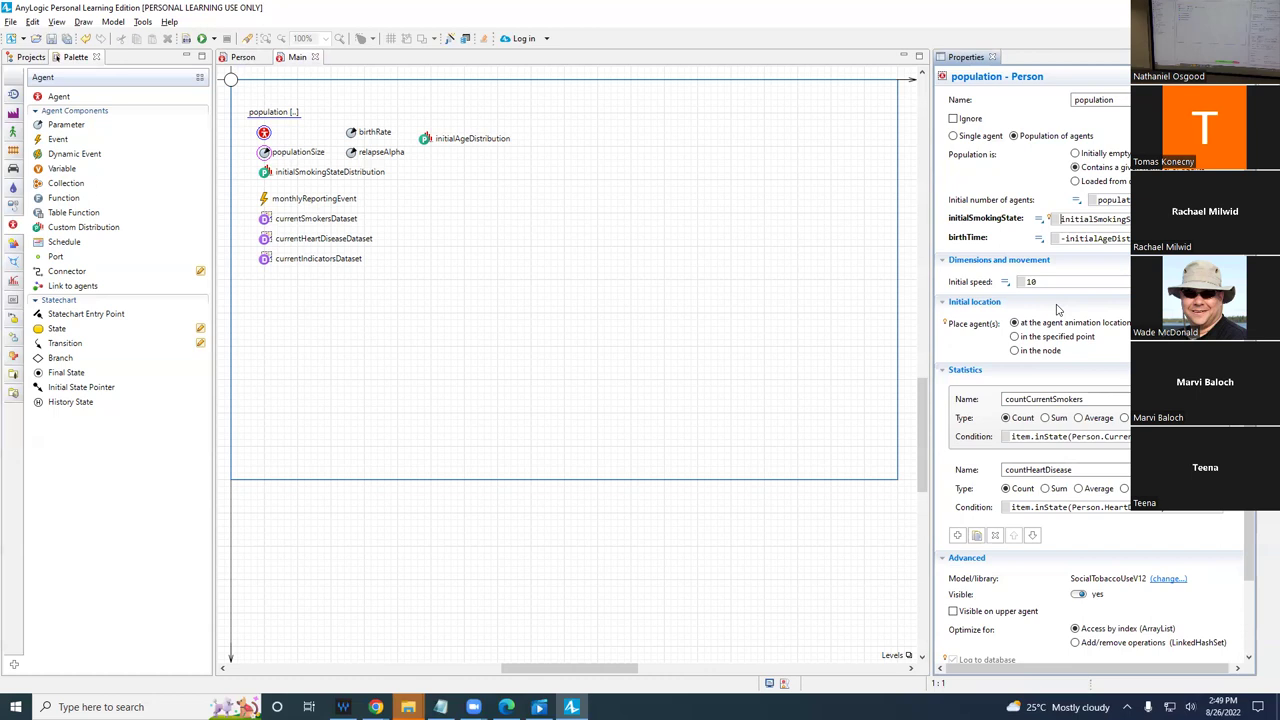
key("ctrl+s")
- Run the Baseline experiment of SocialTobaccoUseV12 and maximize its simulation window to view the whole population
left_click(22, 57)
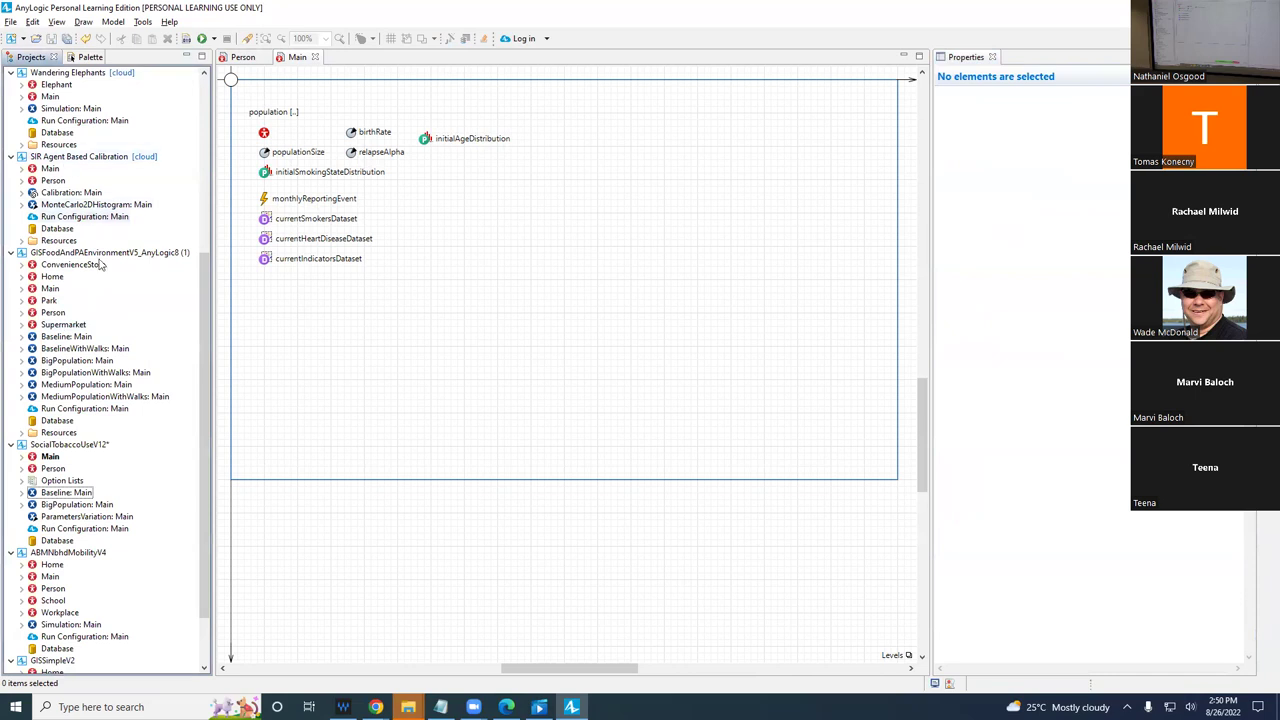
left_click(65, 493)
right_click(64, 494)
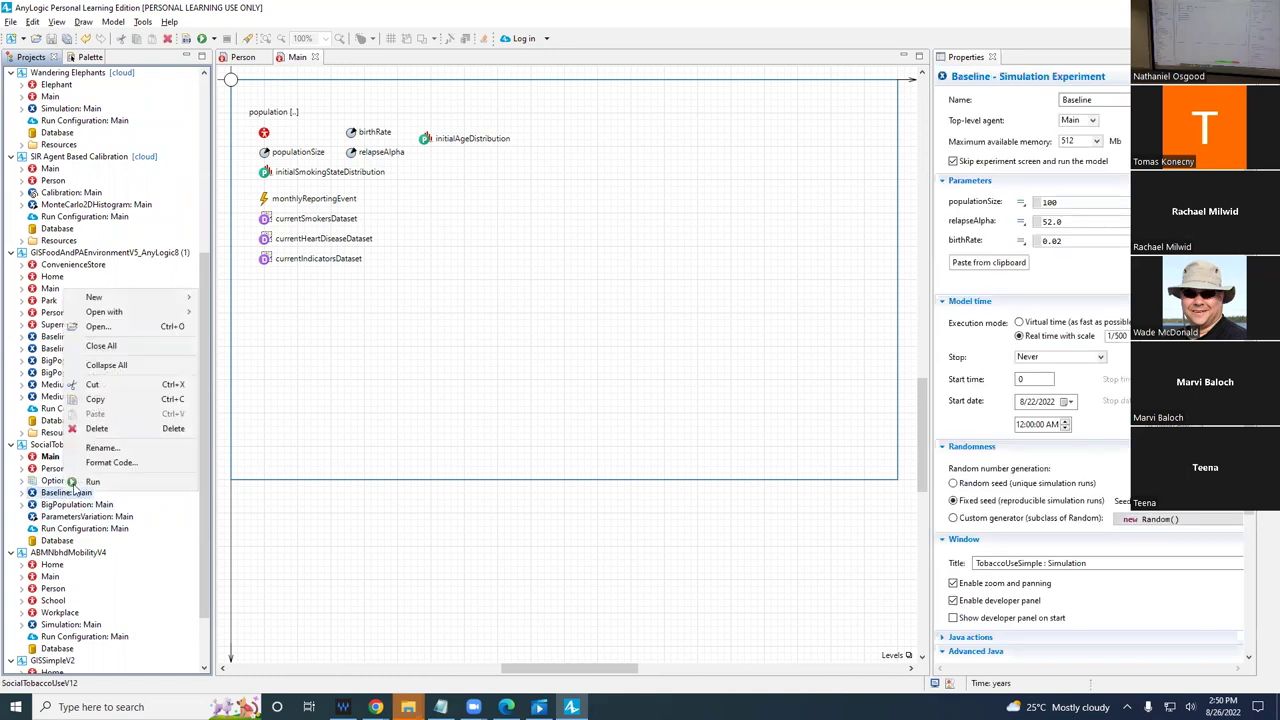
left_click(92, 481)
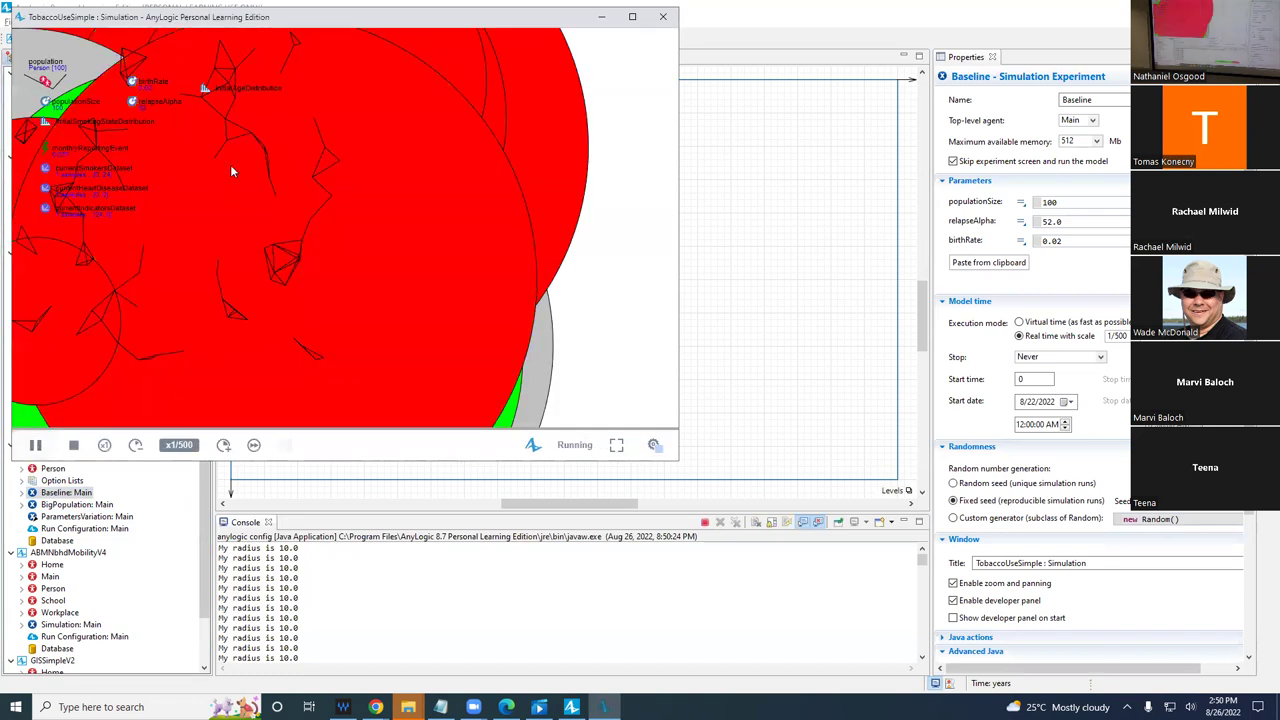
double_click(381, 16)
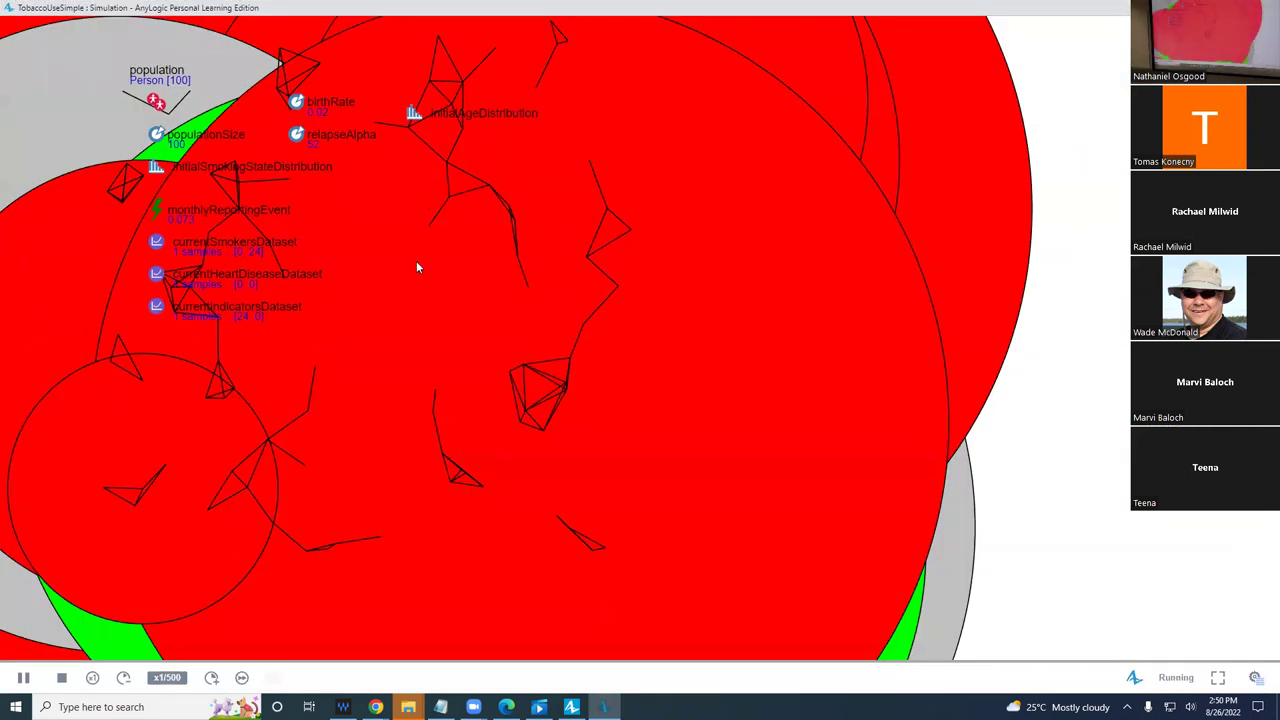
scroll(383, 346, "down", 5)
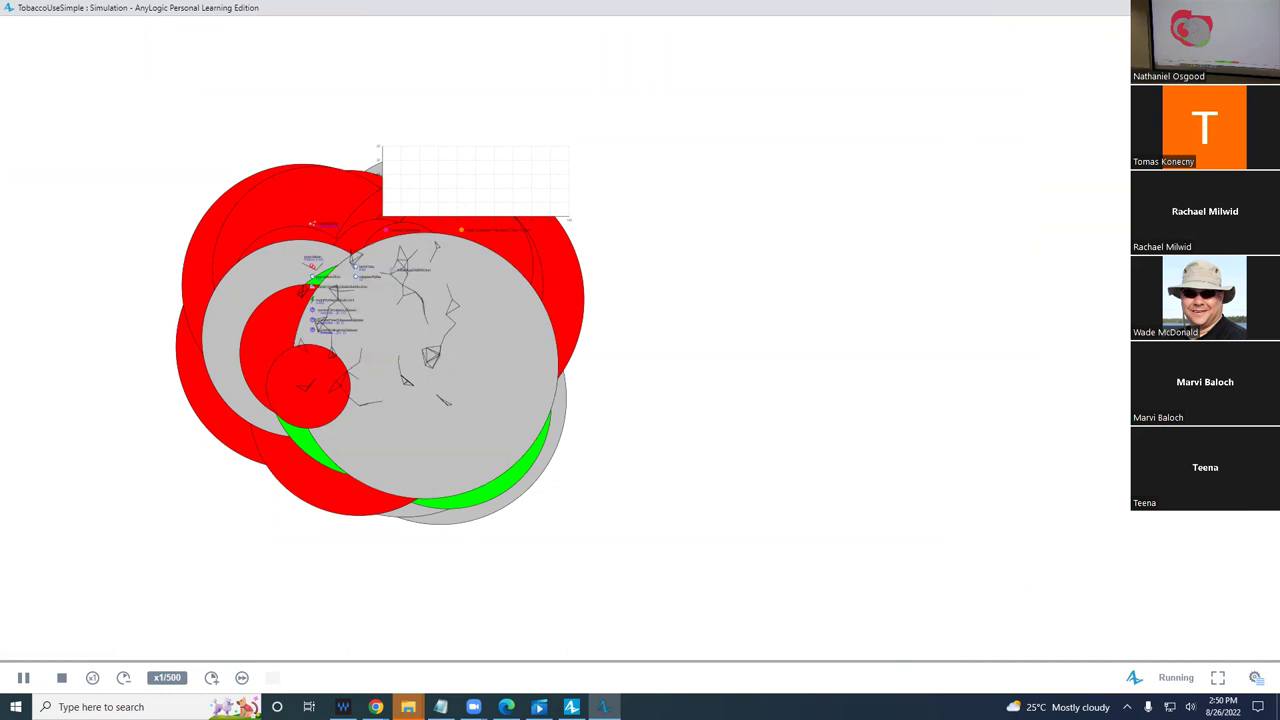
- Speed the simulation up to virtual time, return to the AnyLogic editor and terminate the run
left_click(219, 677)
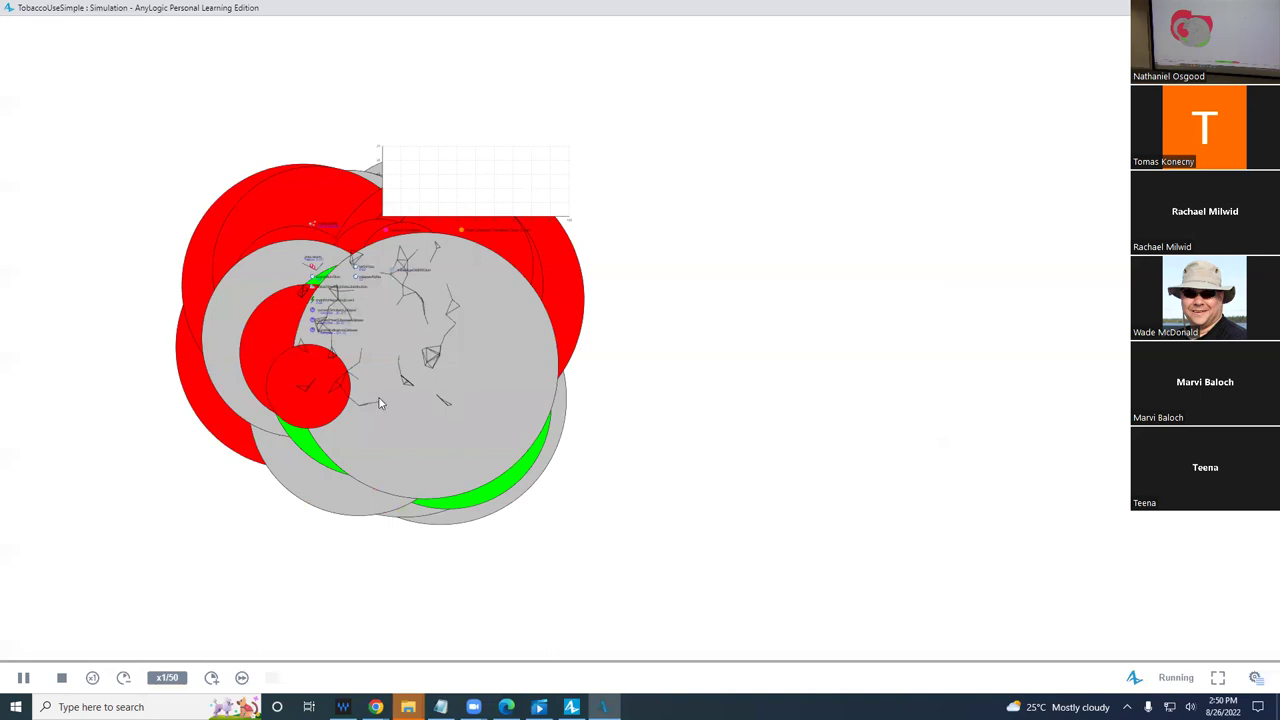
left_click(241, 678)
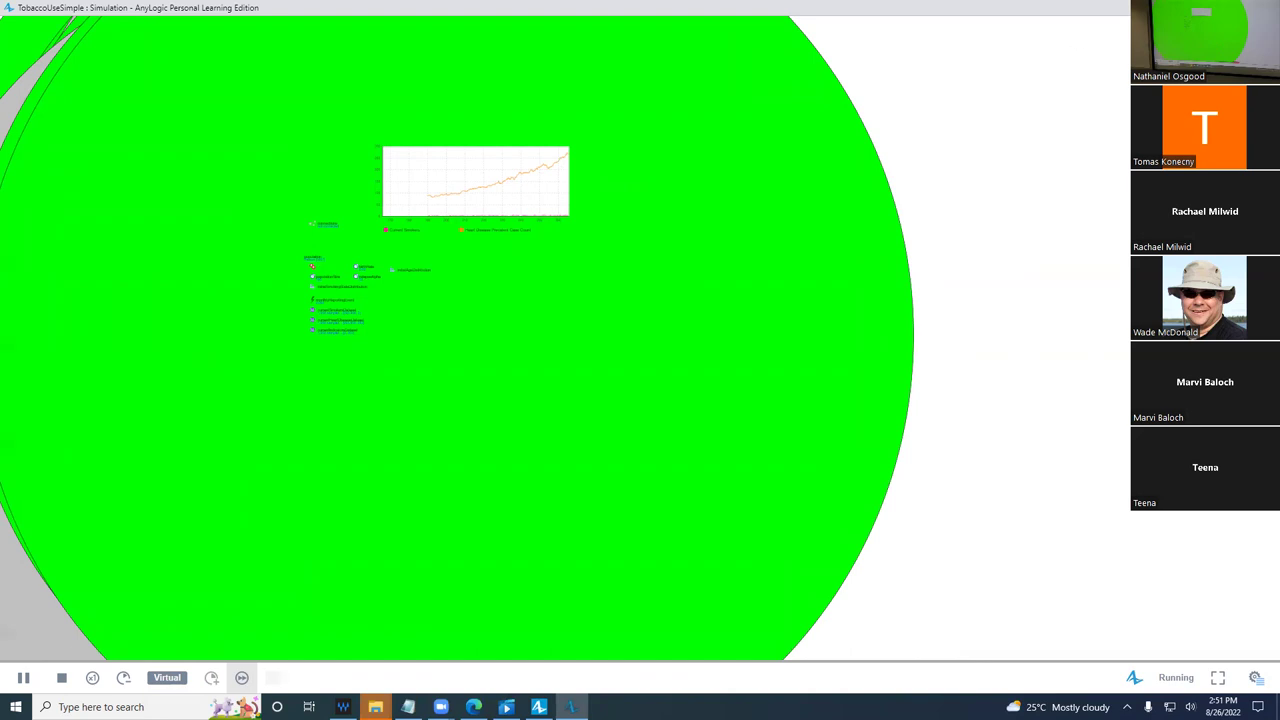
key("alt+Tab")
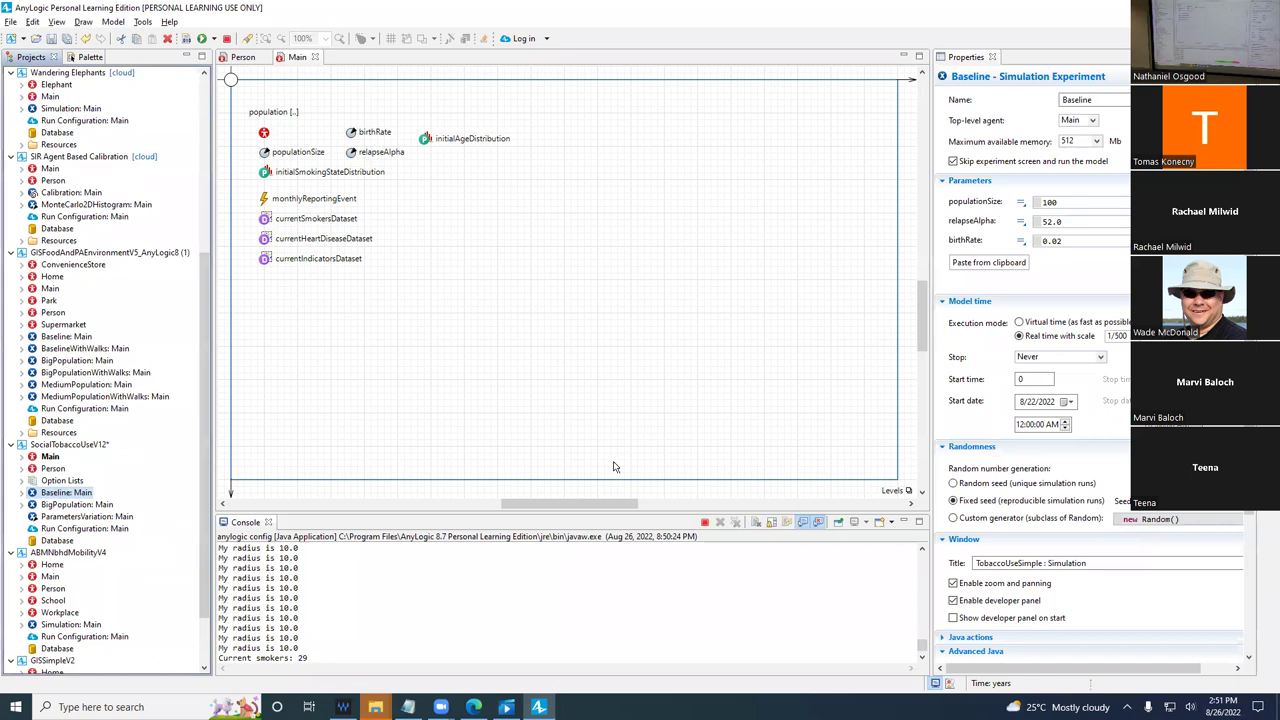
left_click(704, 523)
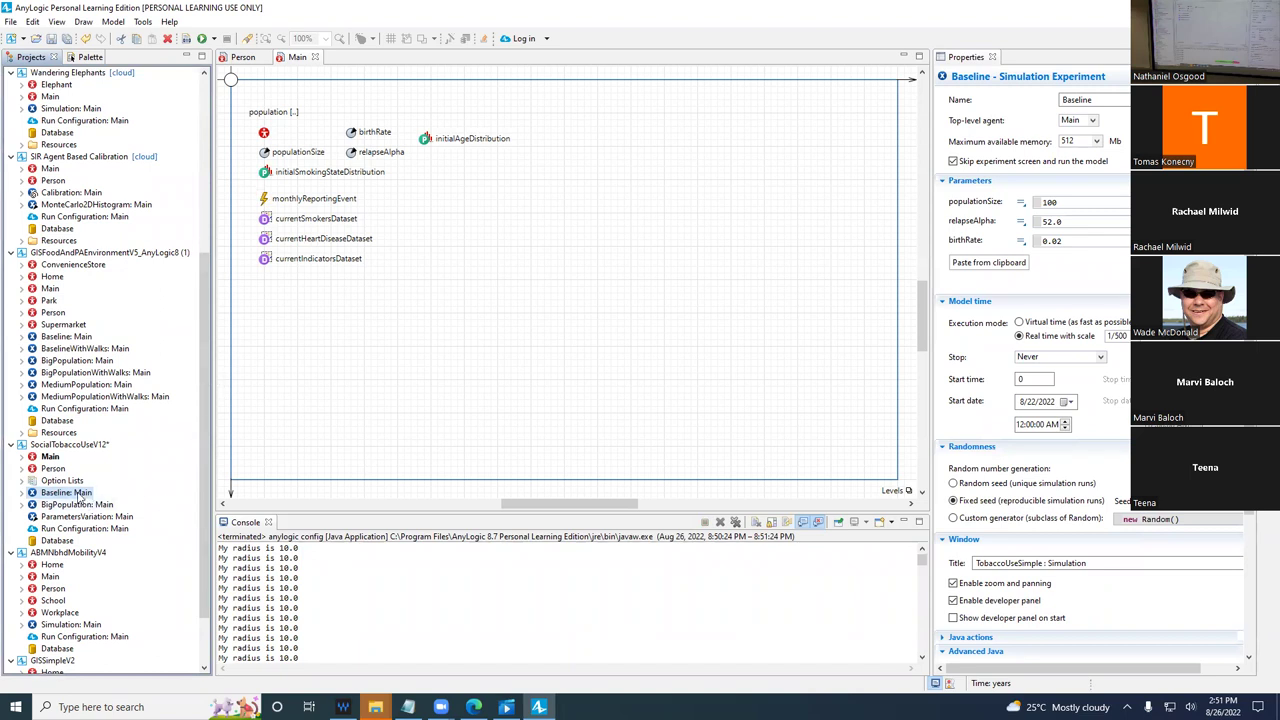
- Change the radius expression of the oval in Person to 5.0 + 5.0 * log(currentAge() + 1.0) and save the model
left_click(55, 475)
double_click(54, 470)
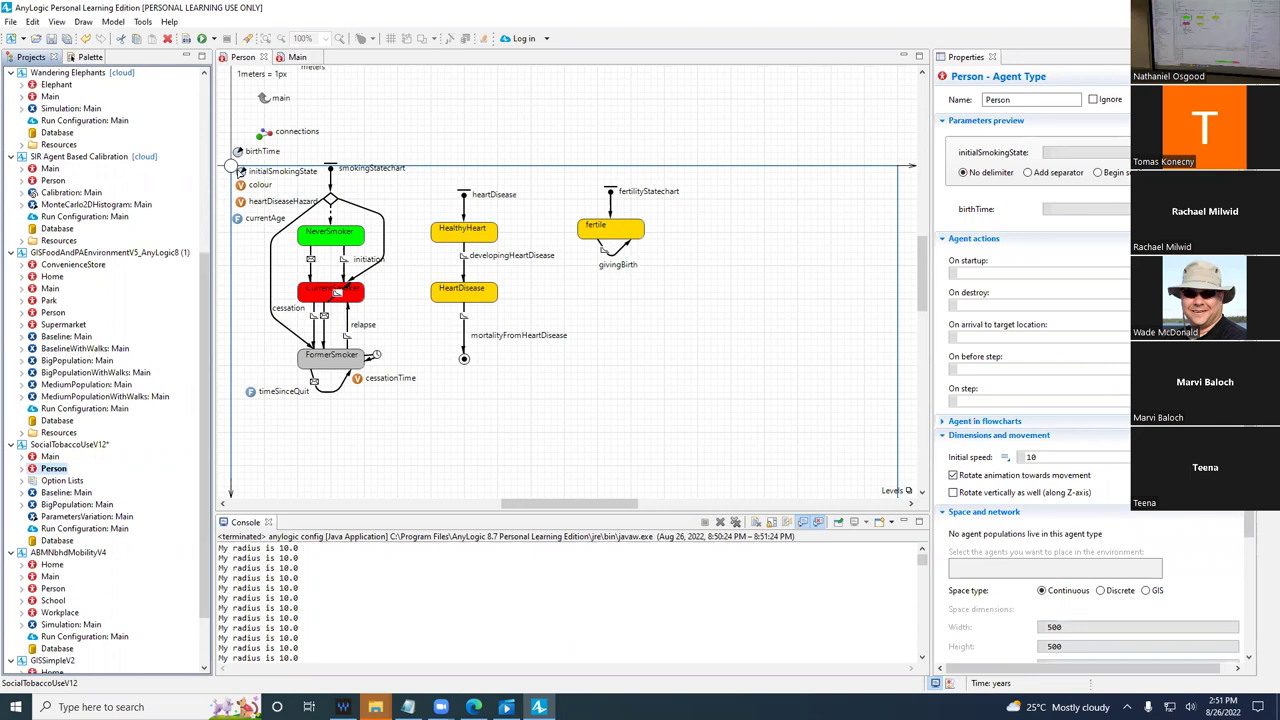
left_click(233, 167)
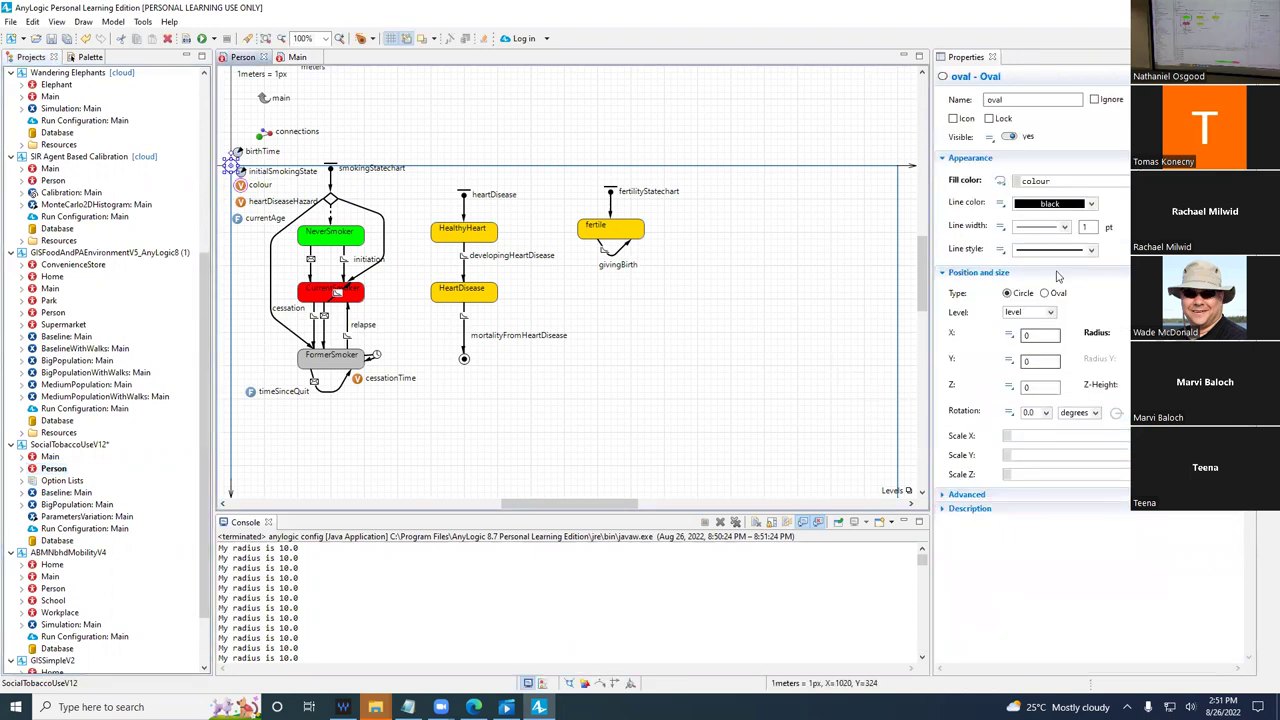
left_click(1036, 359)
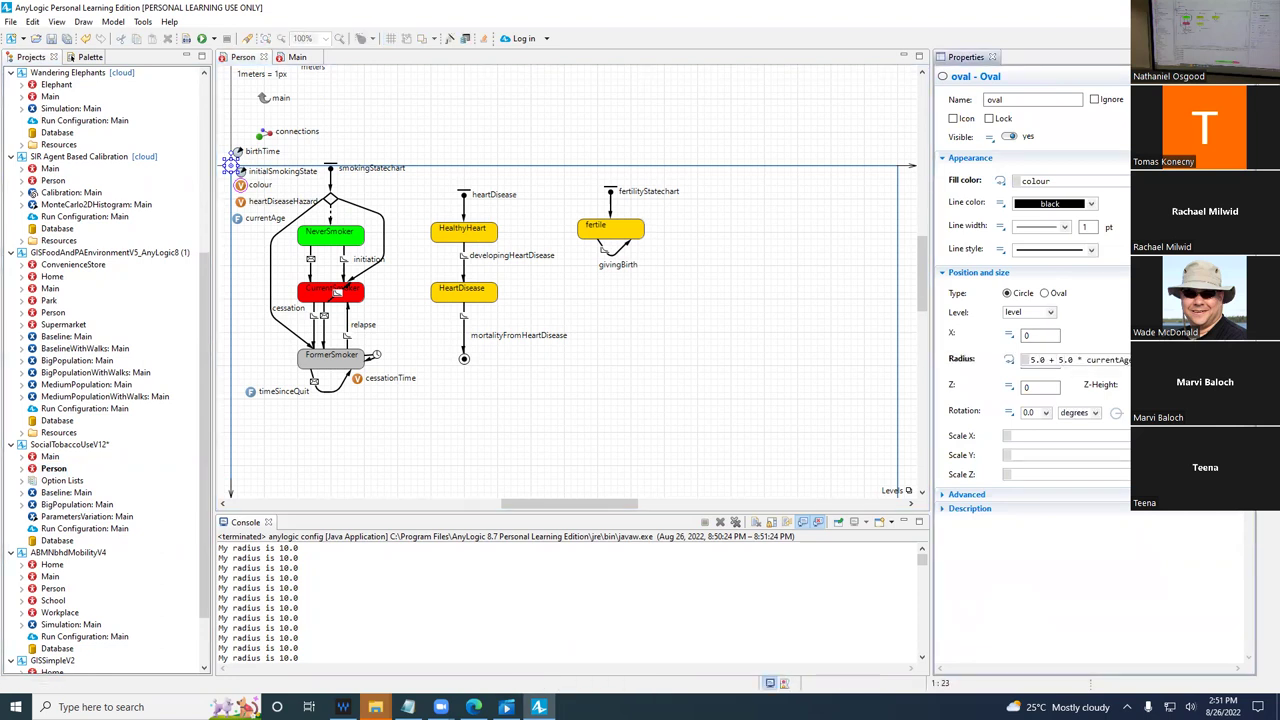
type("log(")
key("ctrl+s")
left_click(1080, 359)
- Switch to Notepad, replace its text with 5.0 + 5.0 * log(currentAge() + 1.0), and return to AnyLogic
key("alt+Tab")
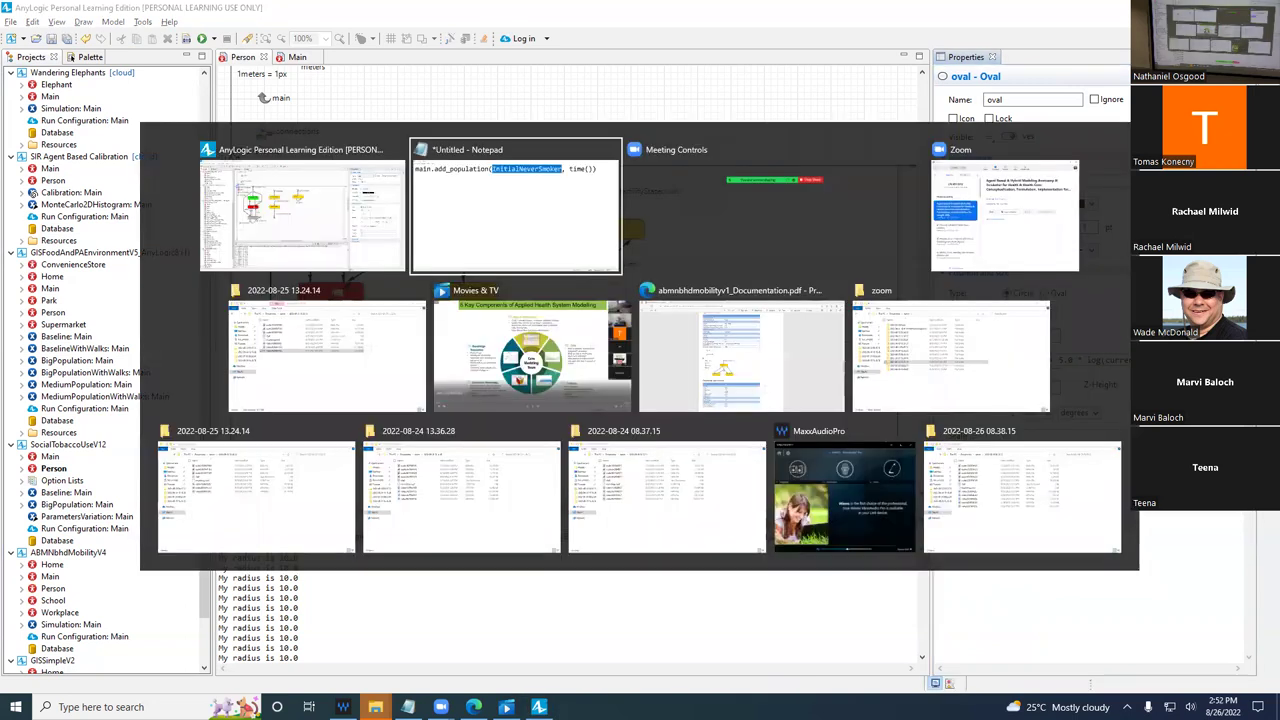
type("5.0 + 5.0 * log(currentAge() + 1.0)")
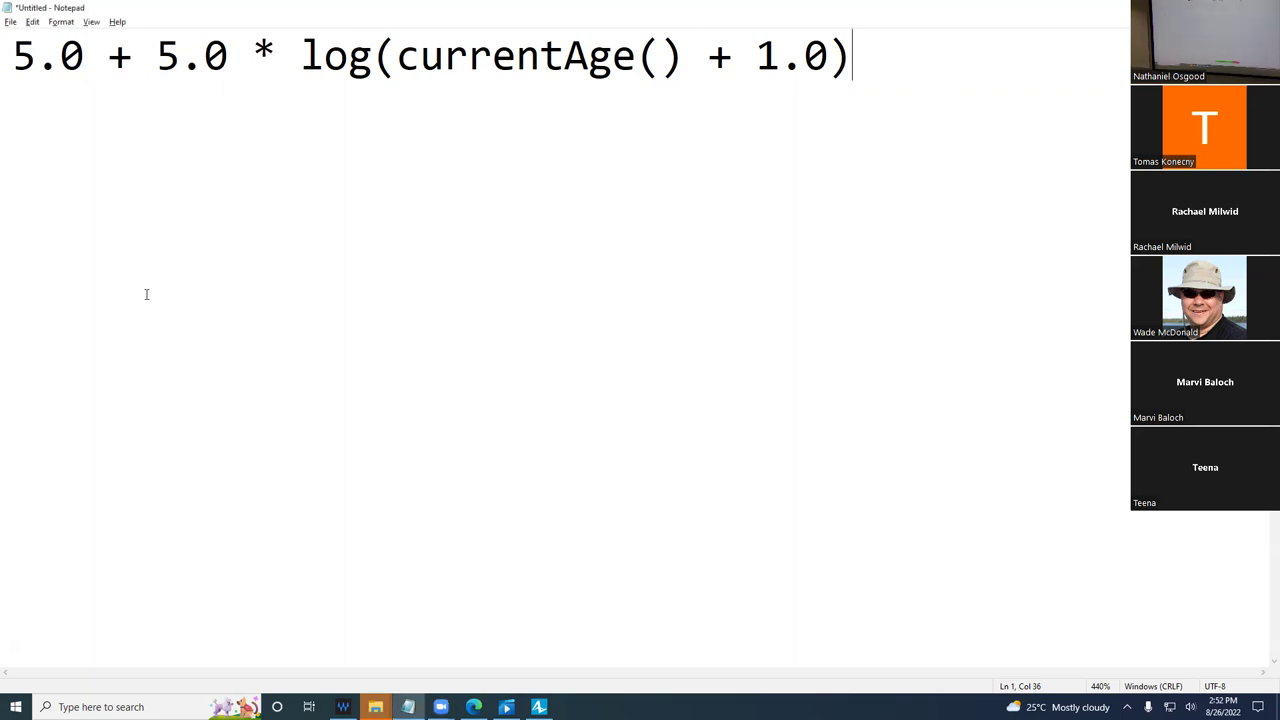
key("alt+Tab")
key("Tab")
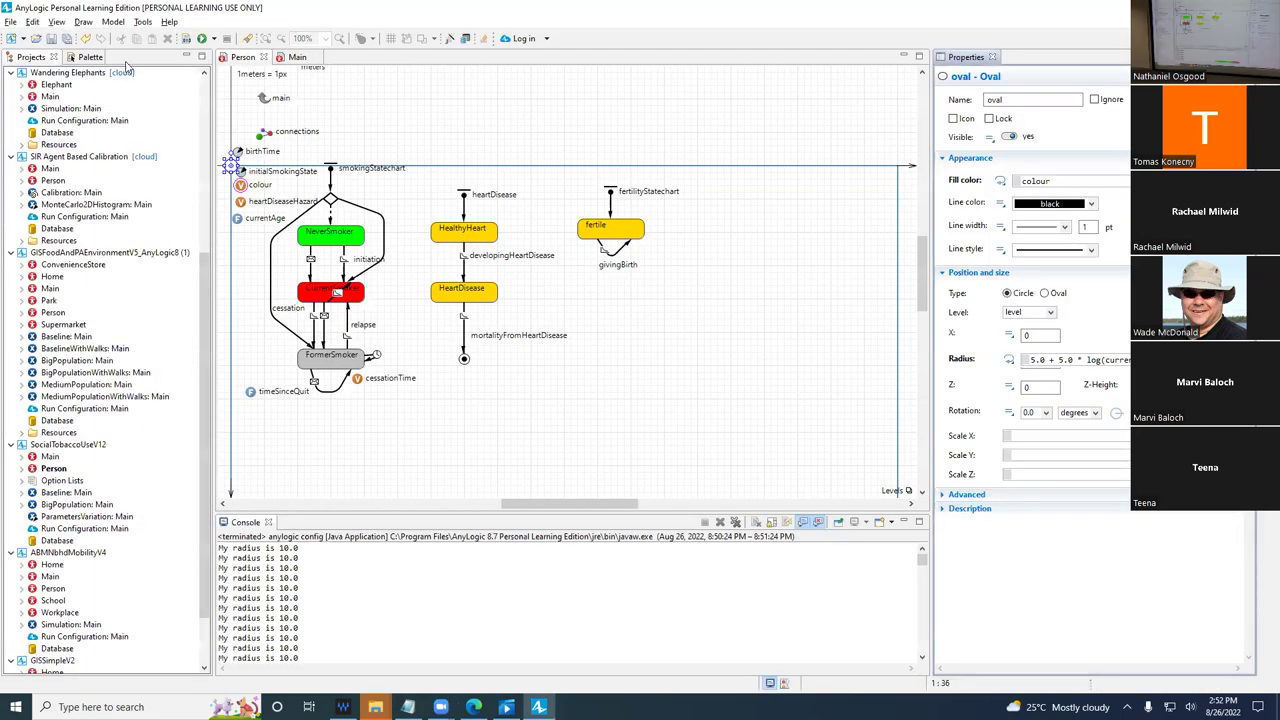
- Run the Baseline experiment with the new oval radius, look for its simulation window among the open windows, and terminate the run
right_click(64, 492)
left_click(91, 484)
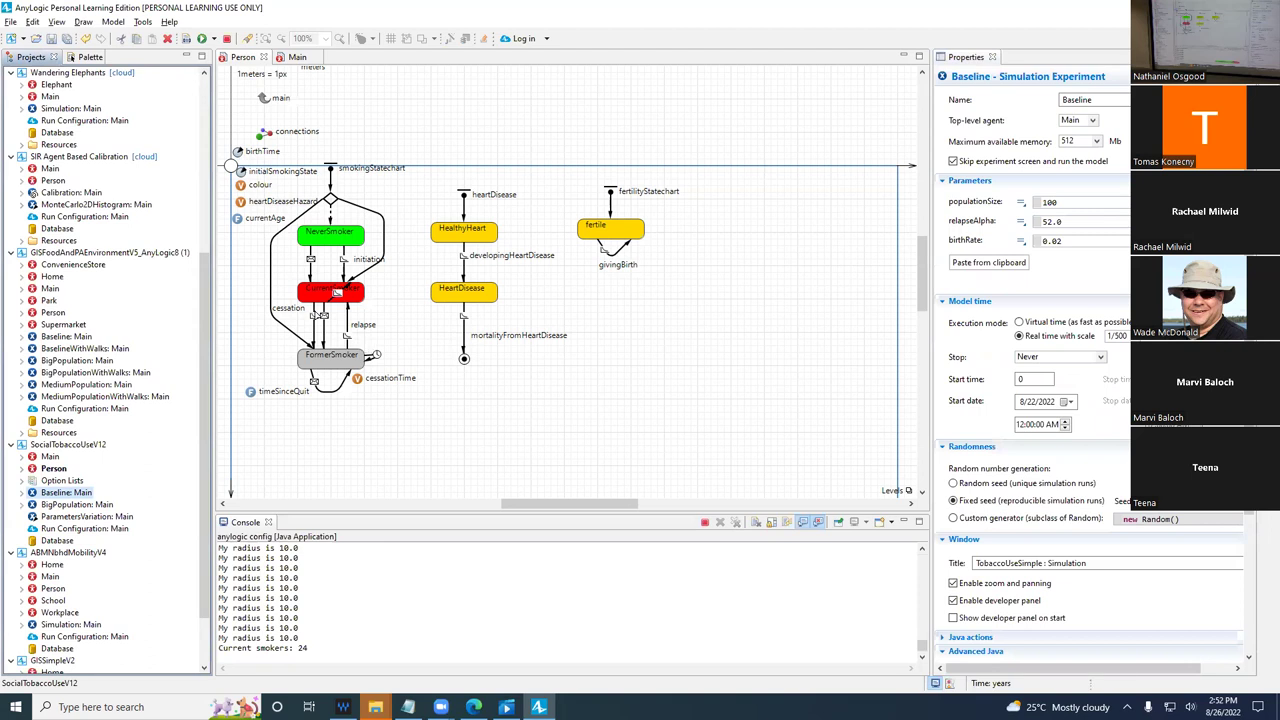
key("alt+Tab")
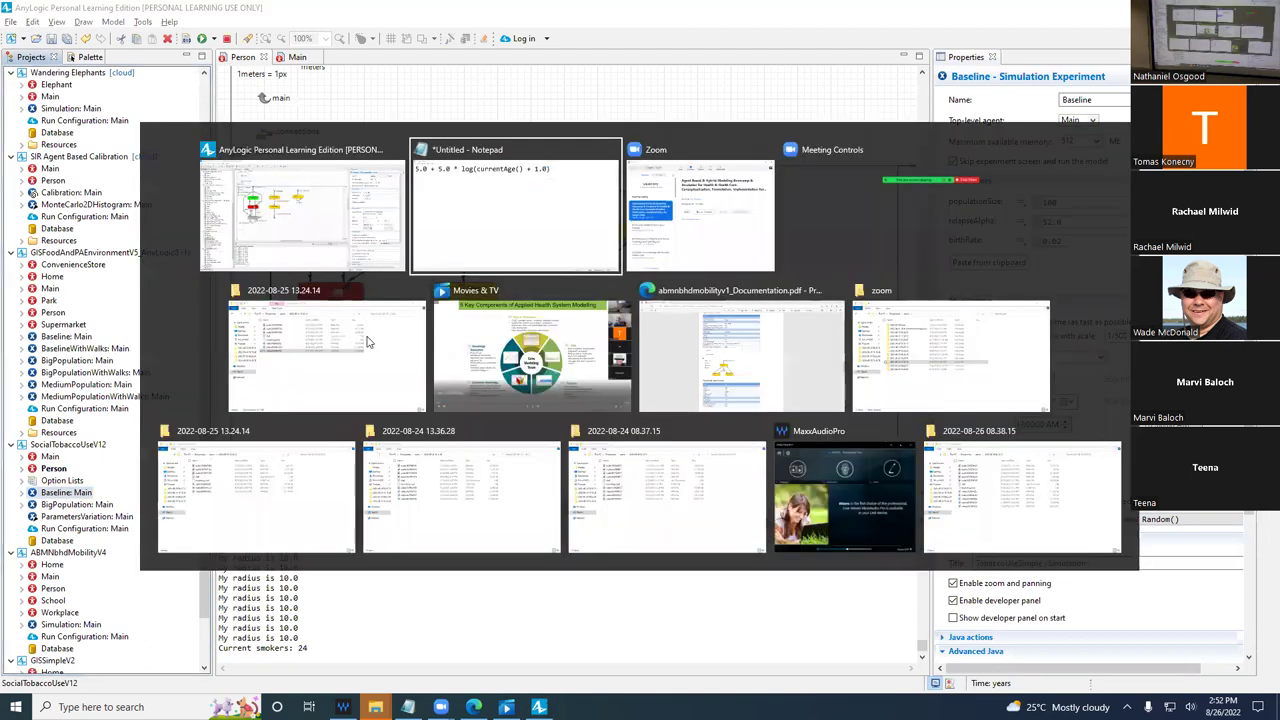
key("alt+shift+Tab")
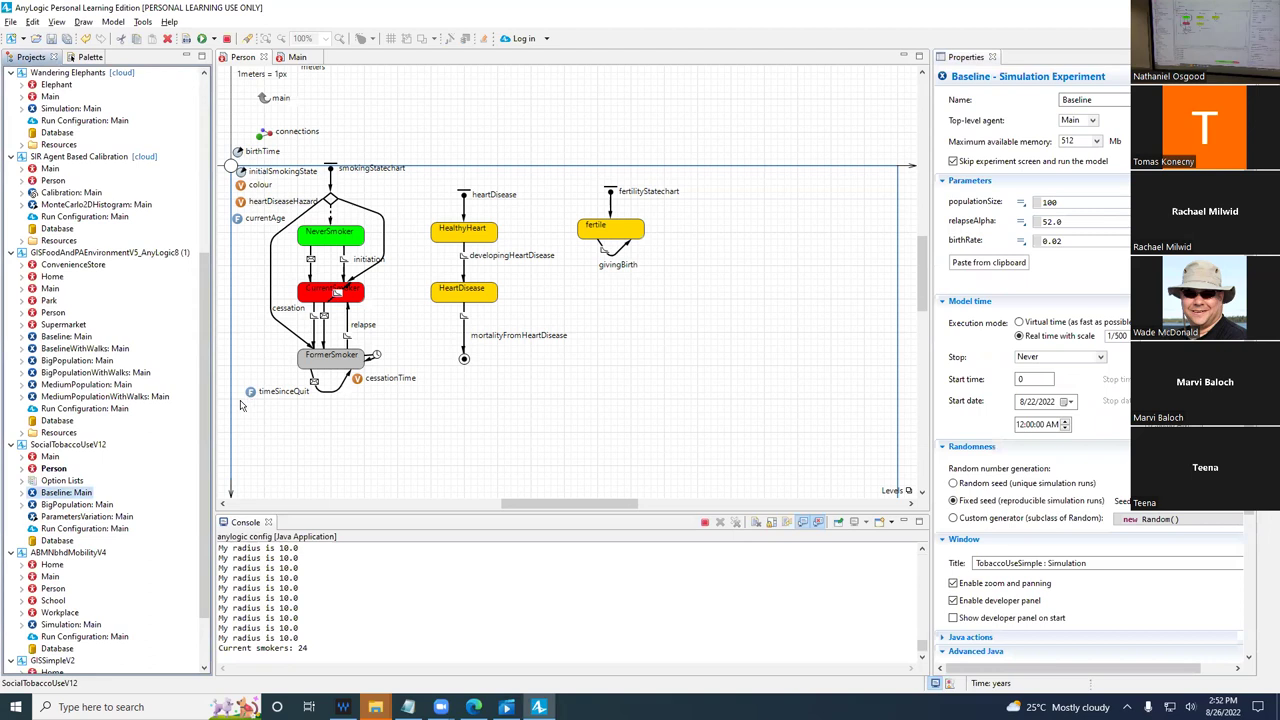
key("alt+Tab")
key("alt+shift+Tab")
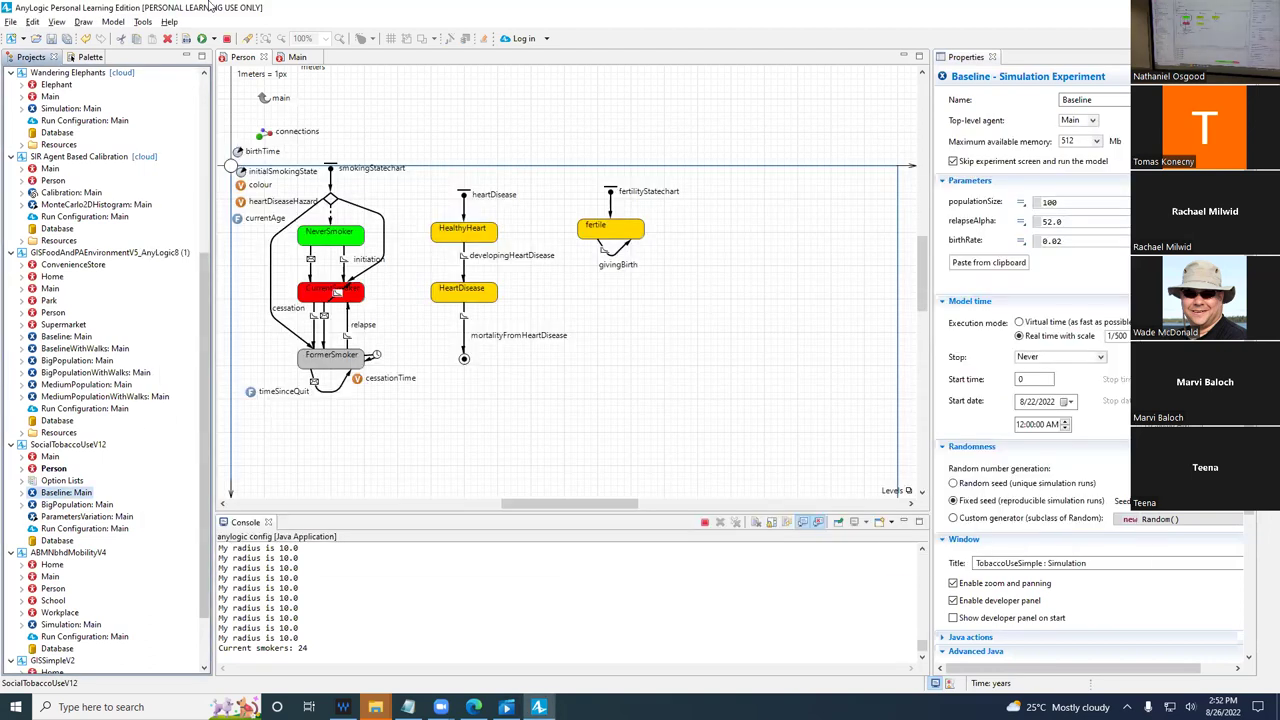
double_click(238, 12)
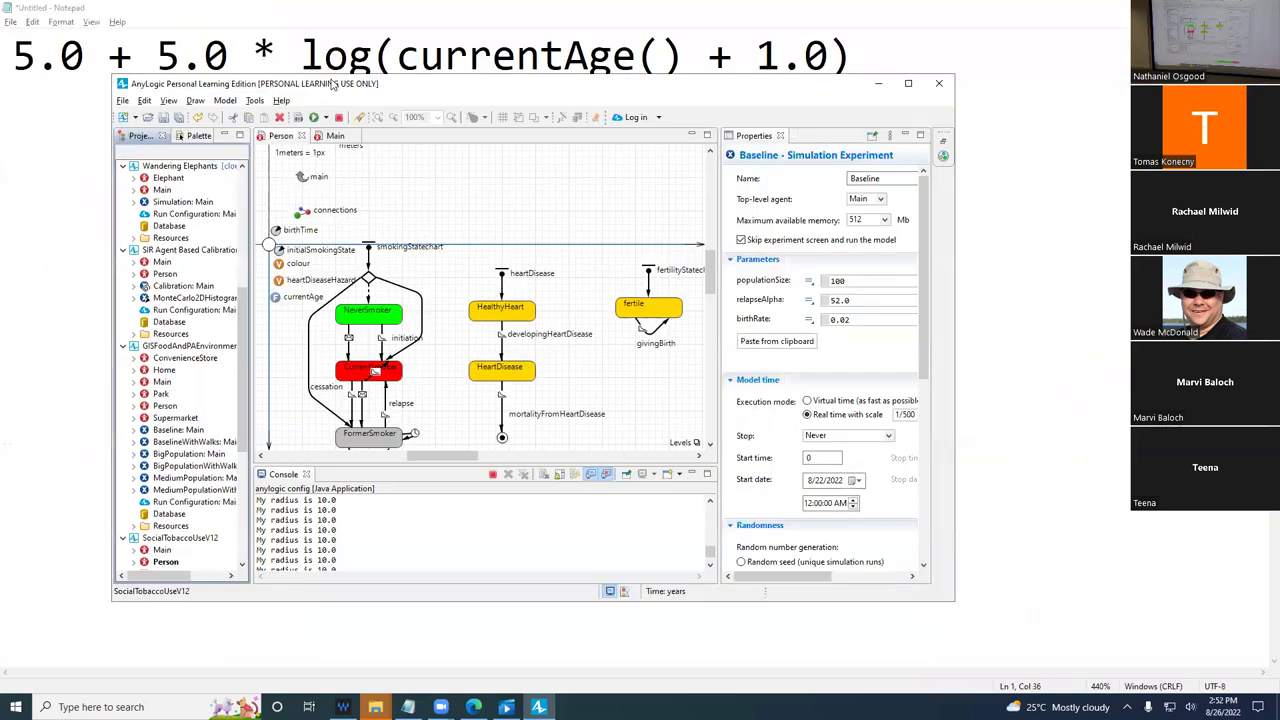
key("alt+Tab")
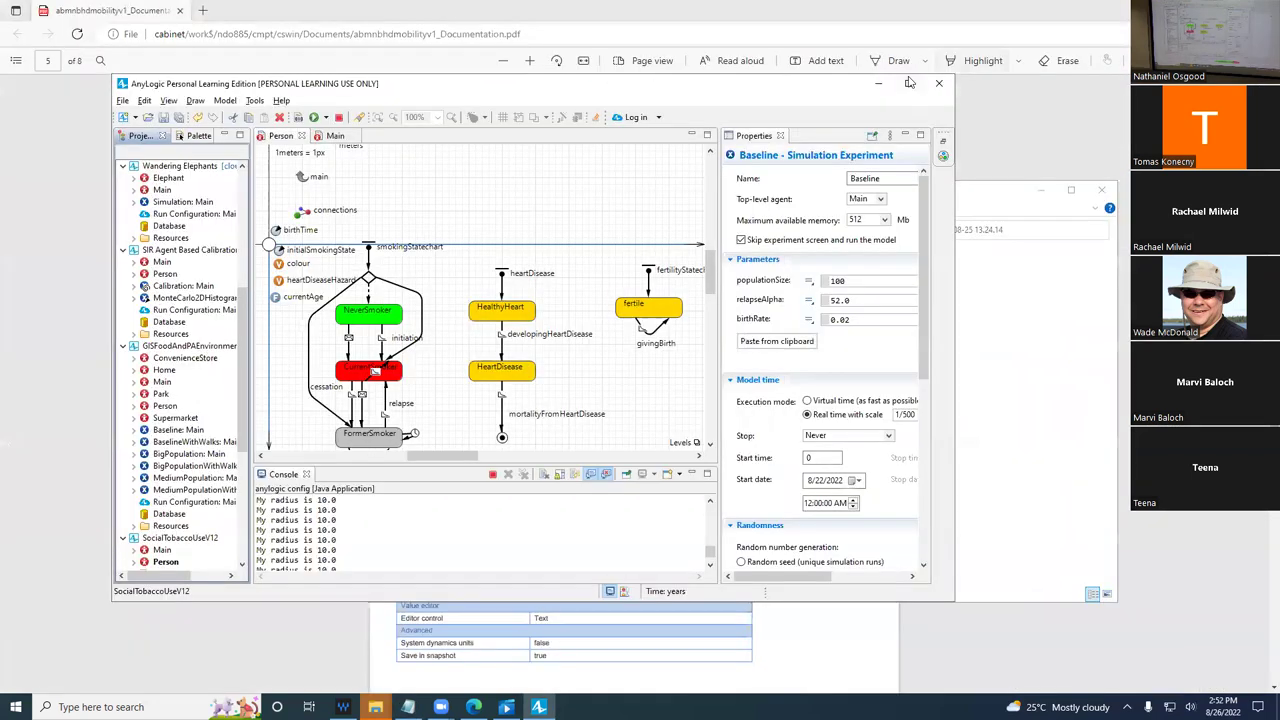
double_click(333, 86)
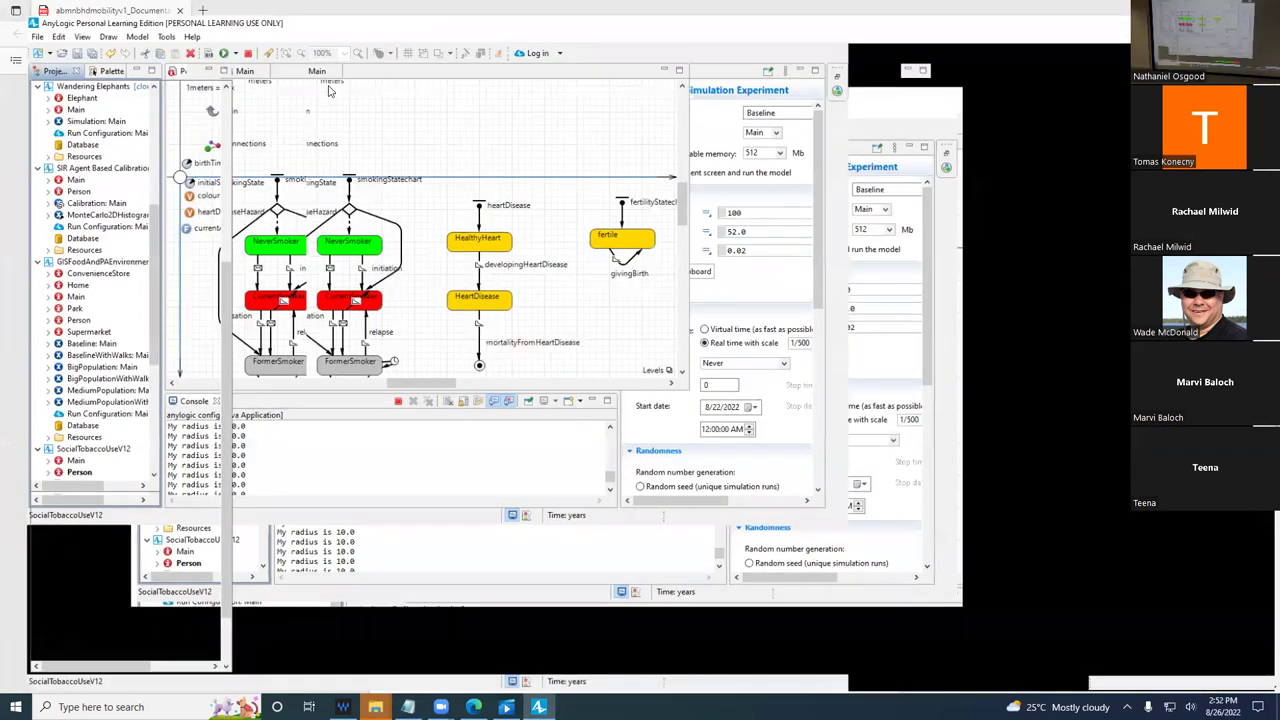
key("alt+Tab")
key("alt+shift+Tab")
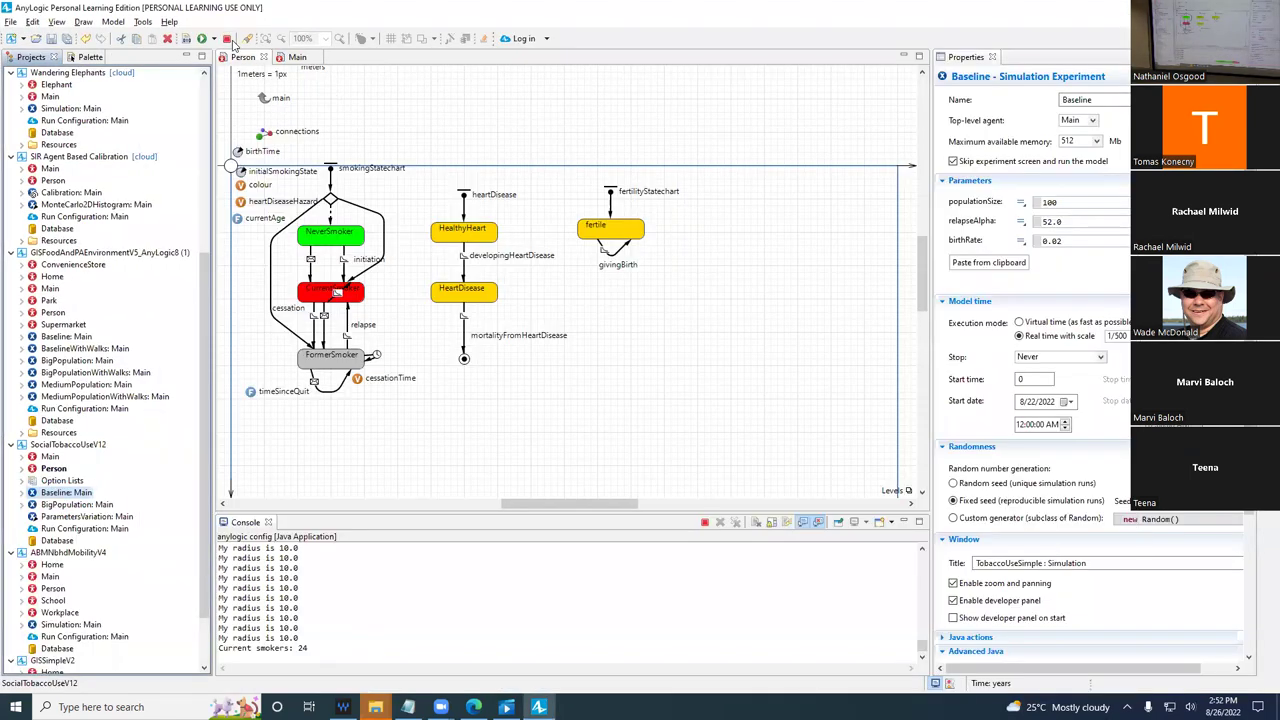
left_click(227, 39)
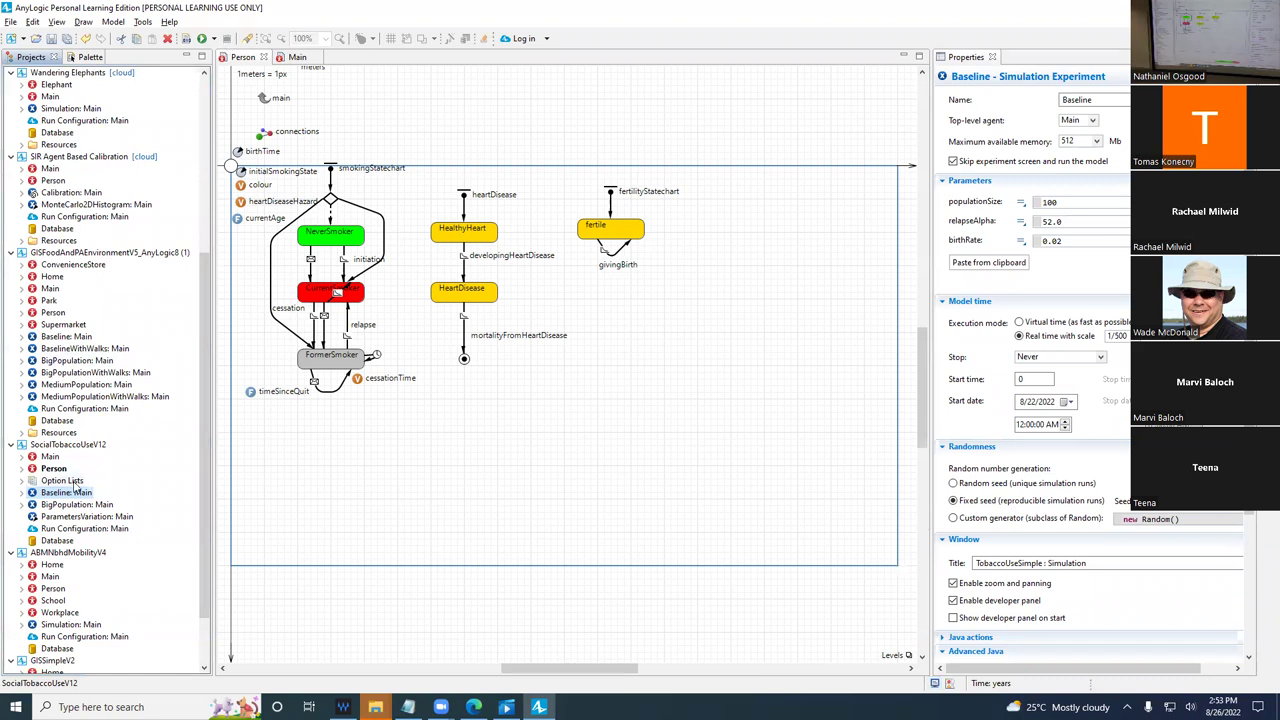
- Run the Baseline experiment of SocialTobaccoUseV12 again and look through the open windows for its simulation window
right_click(72, 495)
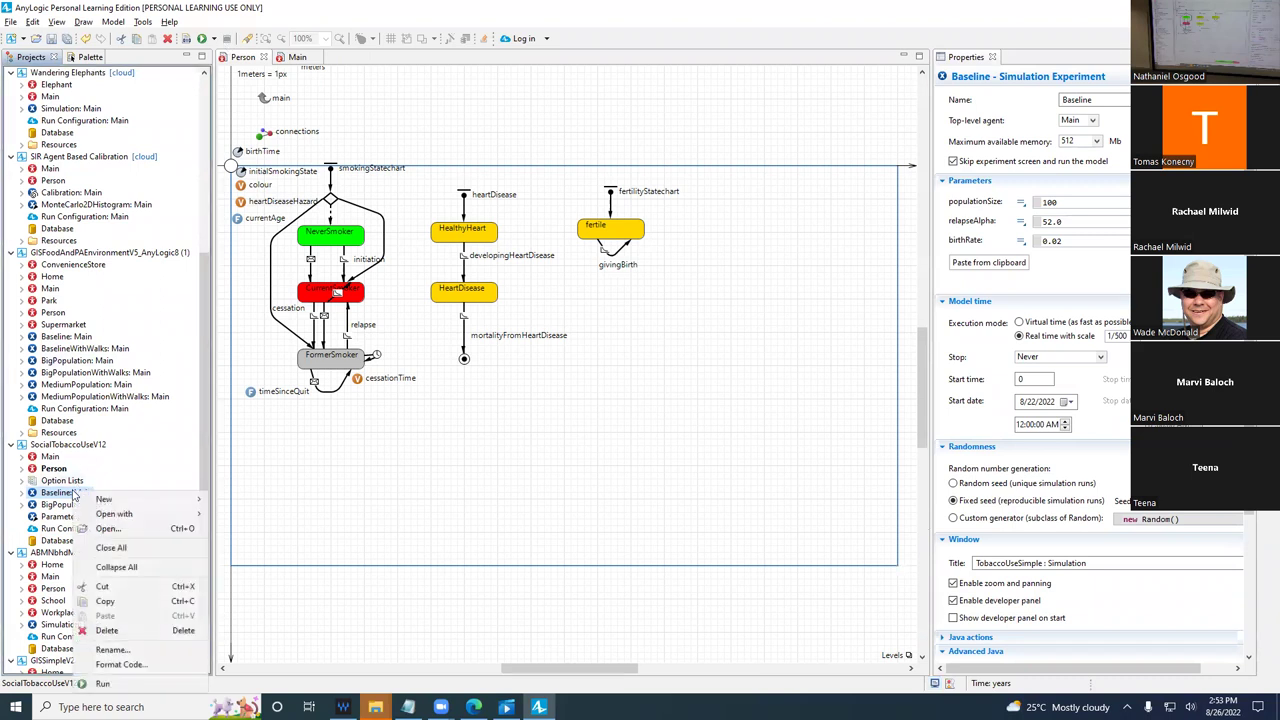
left_click(143, 683)
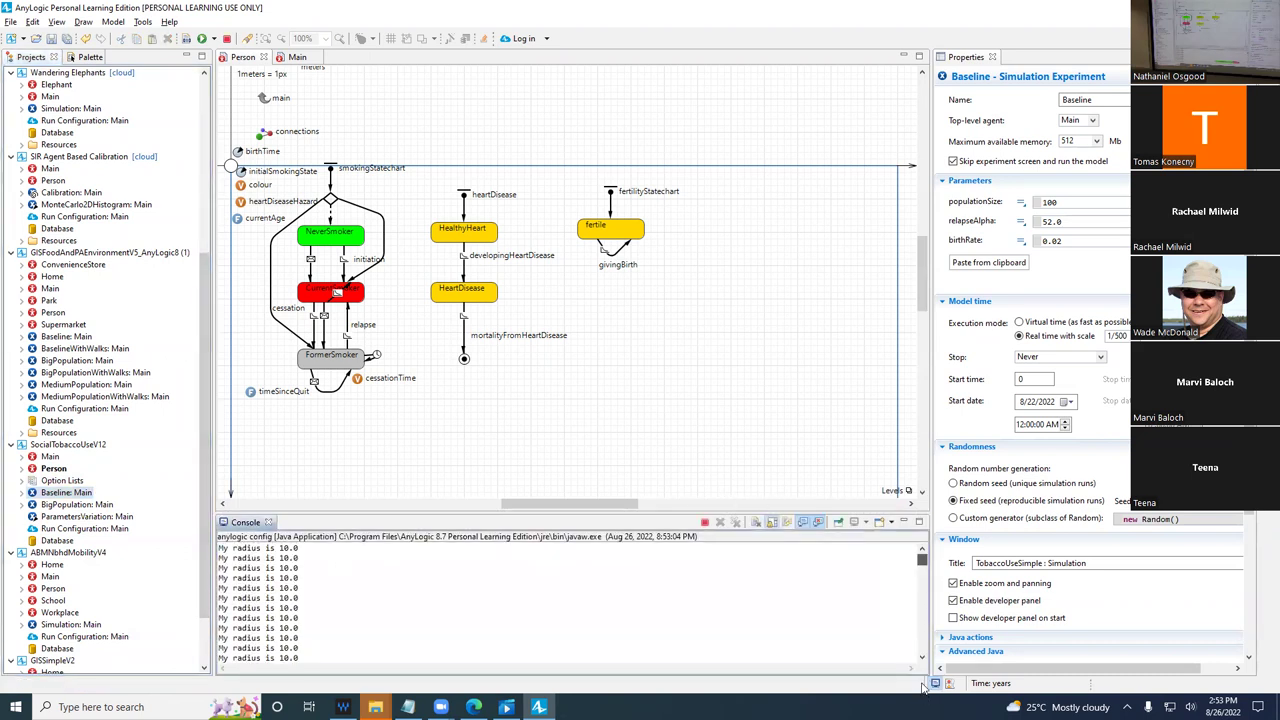
key("alt+Tab")
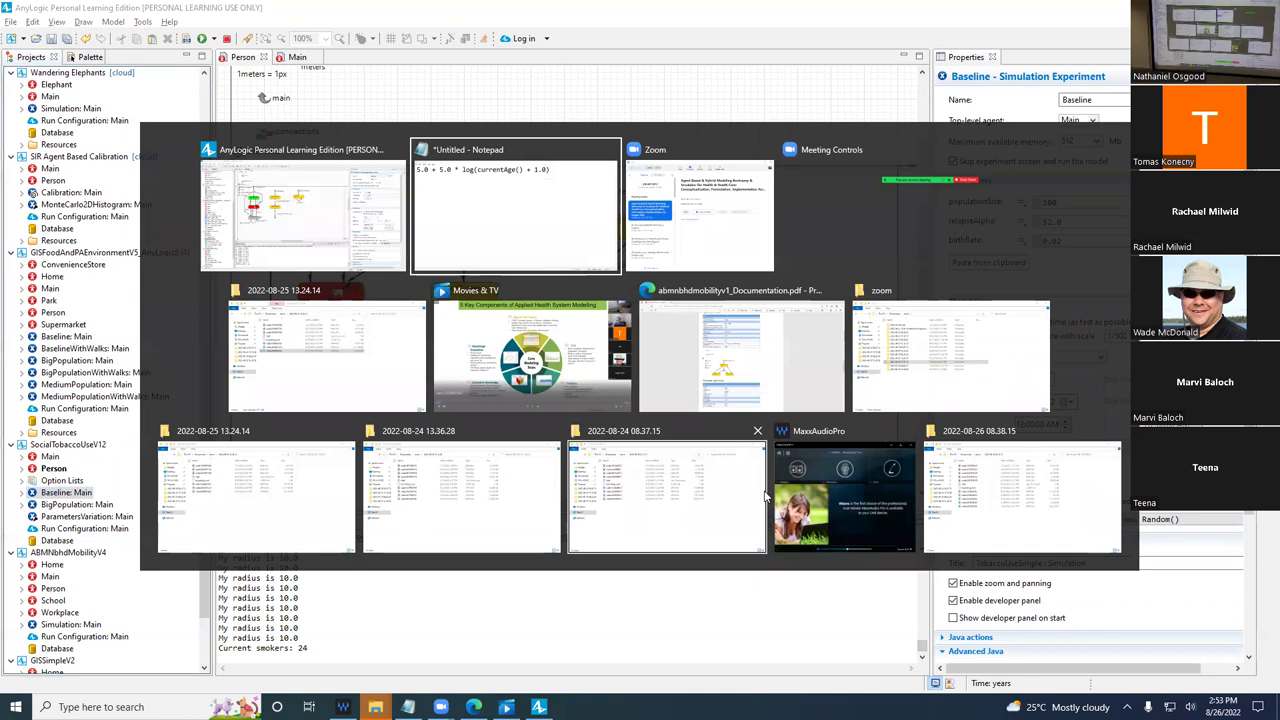
key("alt+Tab")
key("alt+Tab")
key("alt+Tab")
key("alt+Tab")
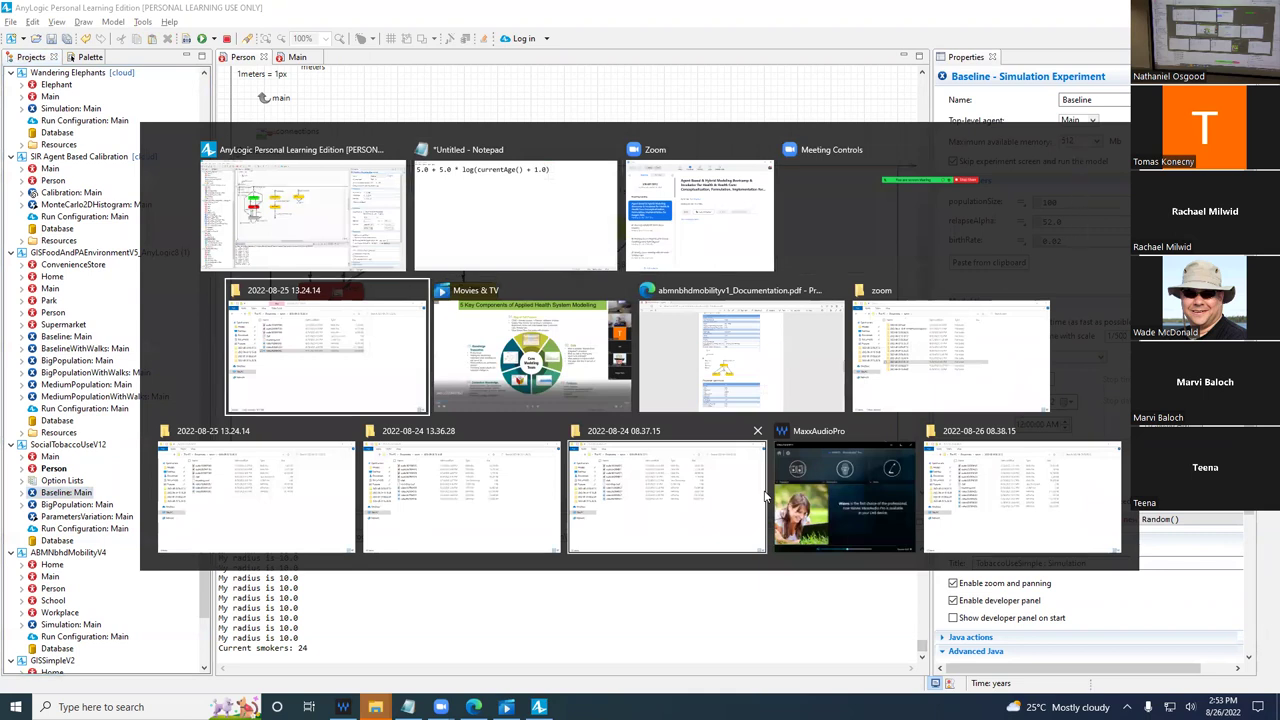
key("alt+Tab")
key("alt+Tab")
key("alt+Tab")
key("alt+Tab")
key("alt+Tab")
key("alt+Tab")
key("alt+Tab")
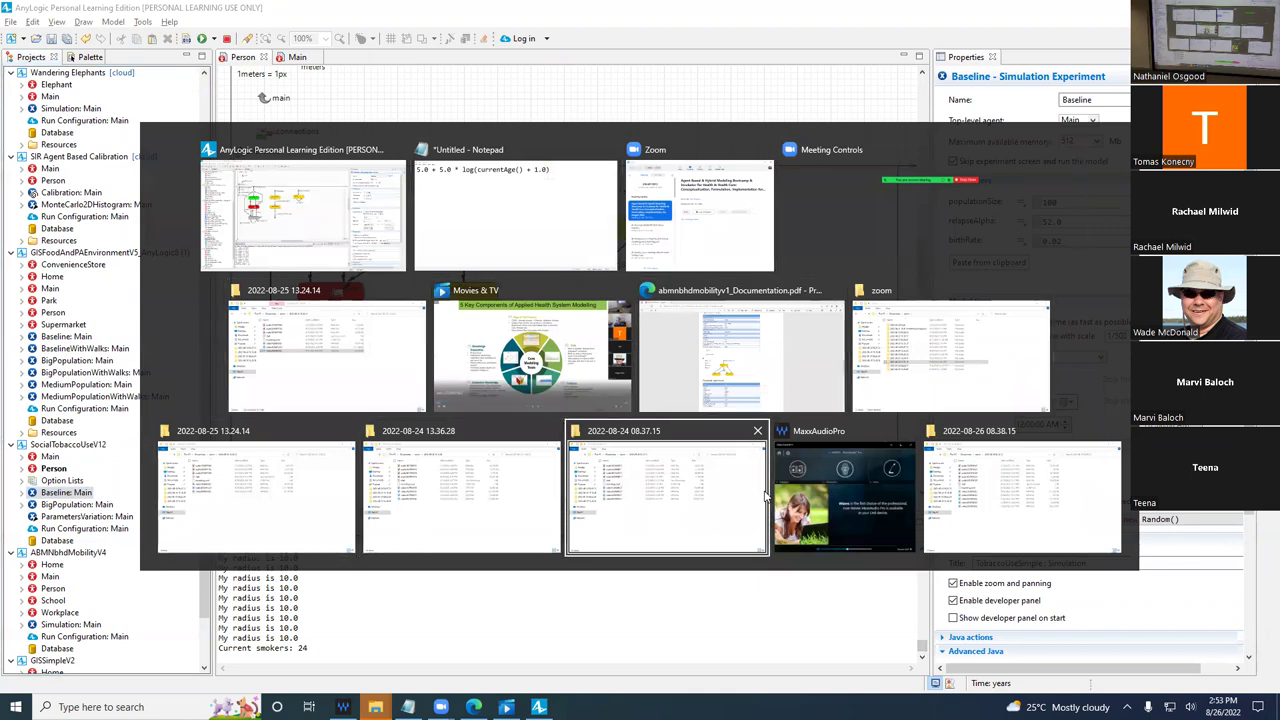
key("alt+Tab")
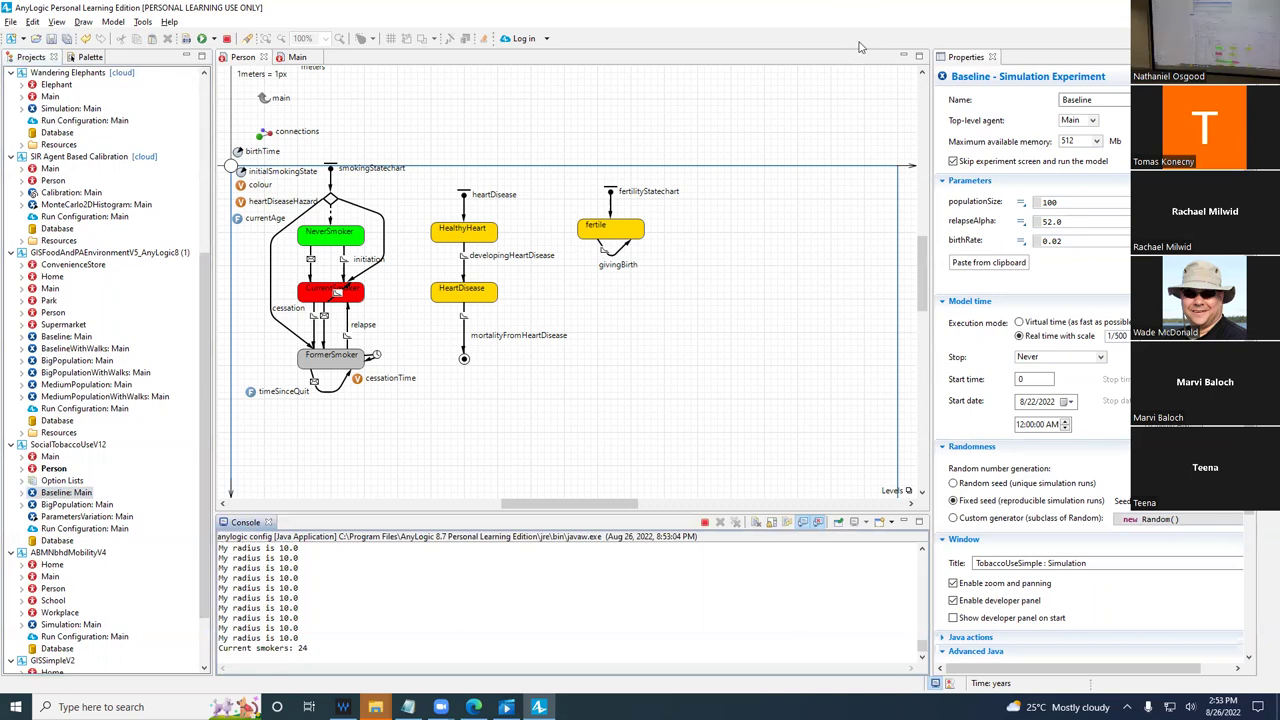
- Restore the AnyLogic window to a smaller size and move it aside to look for the simulation window behind it
double_click(1119, 6)
left_click_drag(1000, 186, 996, 192)
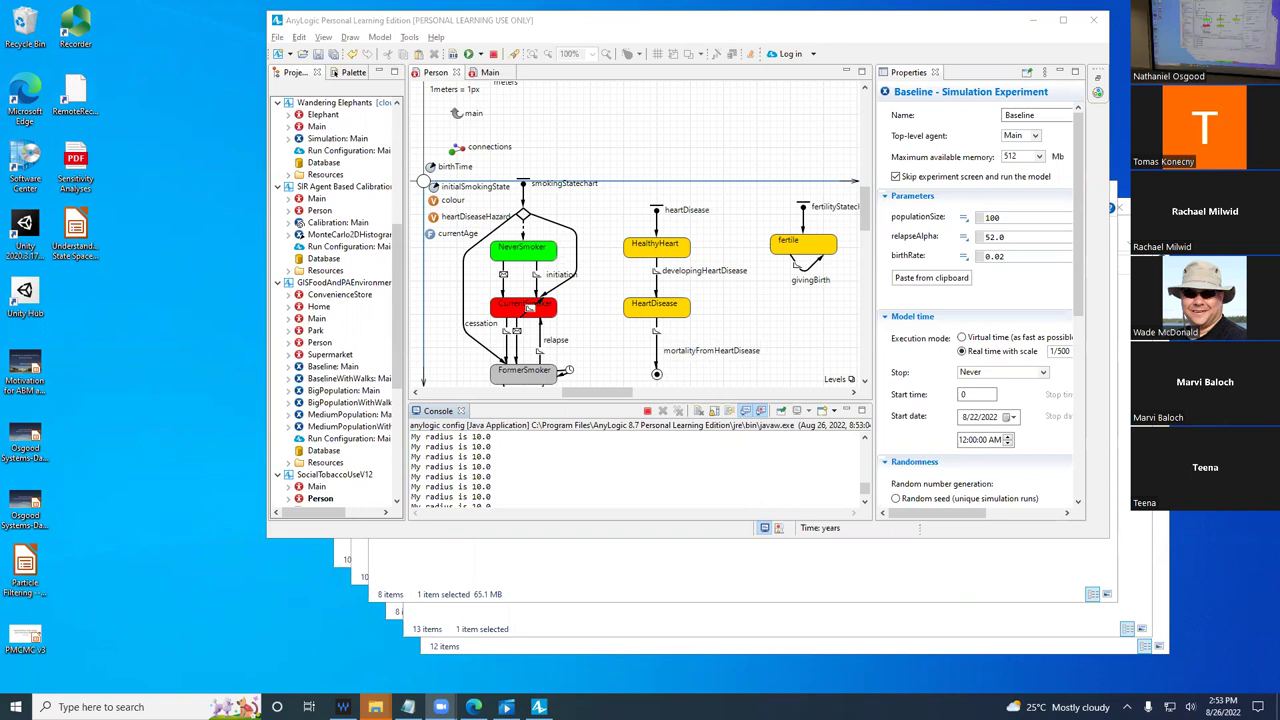
left_click(613, 22)
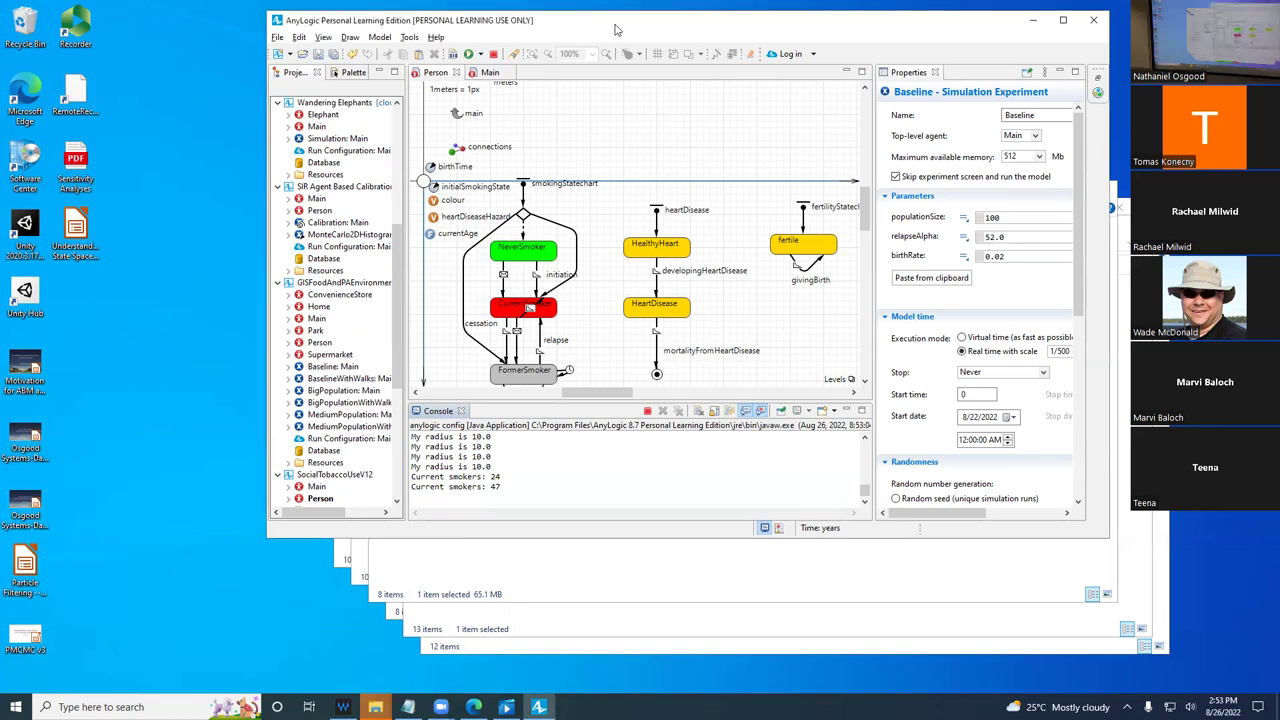
left_click_drag(616, 29, 536, 45)
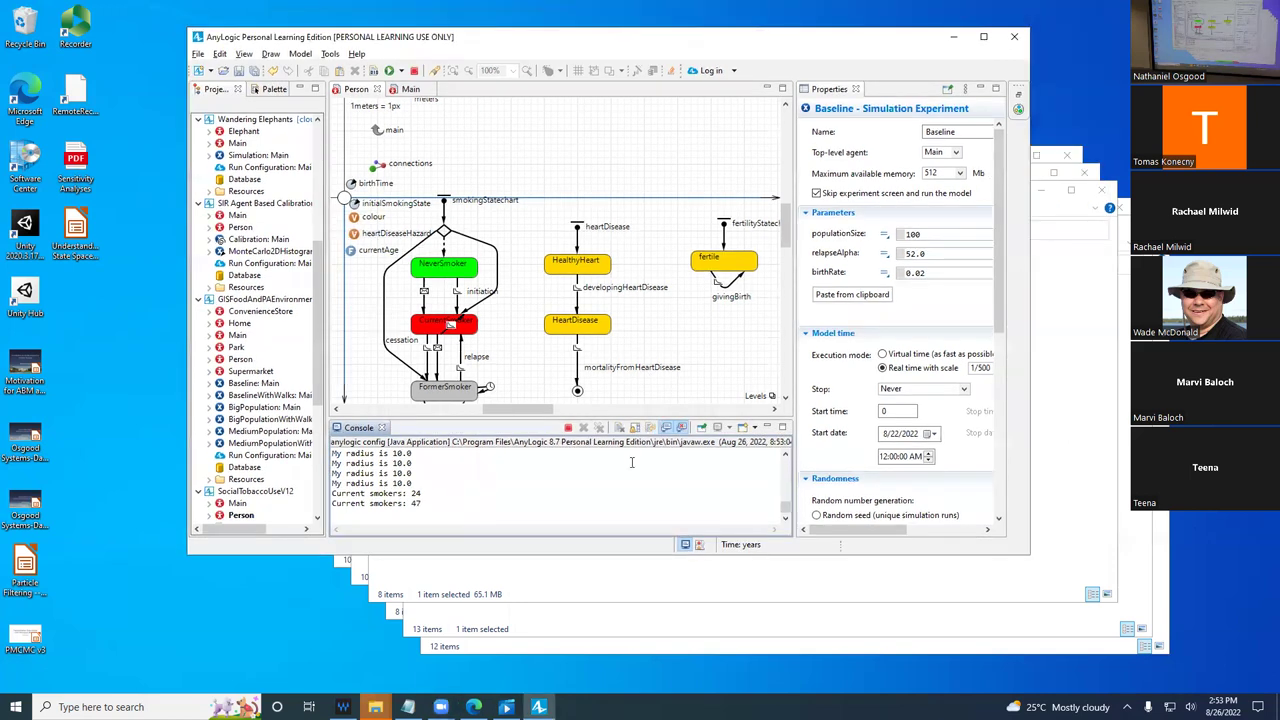
left_click(538, 707)
left_click(538, 707)
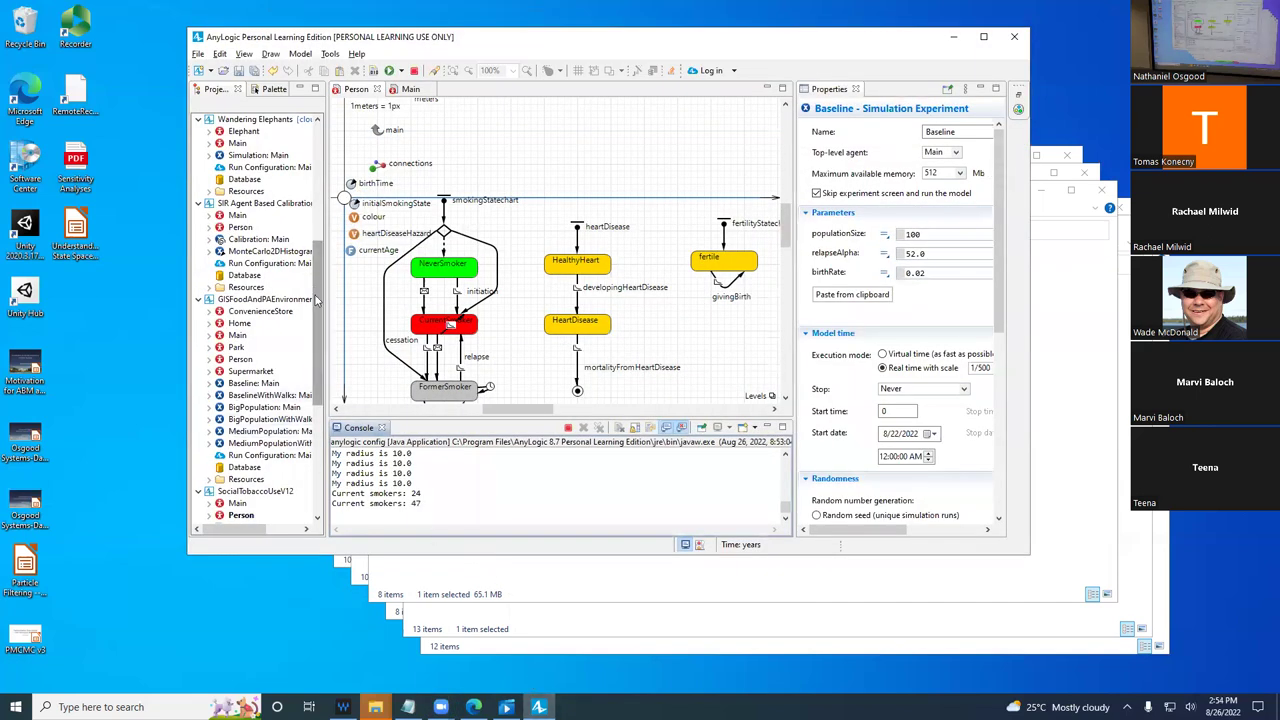
- Terminate the Baseline run and exit AnyLogic
left_click_drag(322, 281, 324, 160)
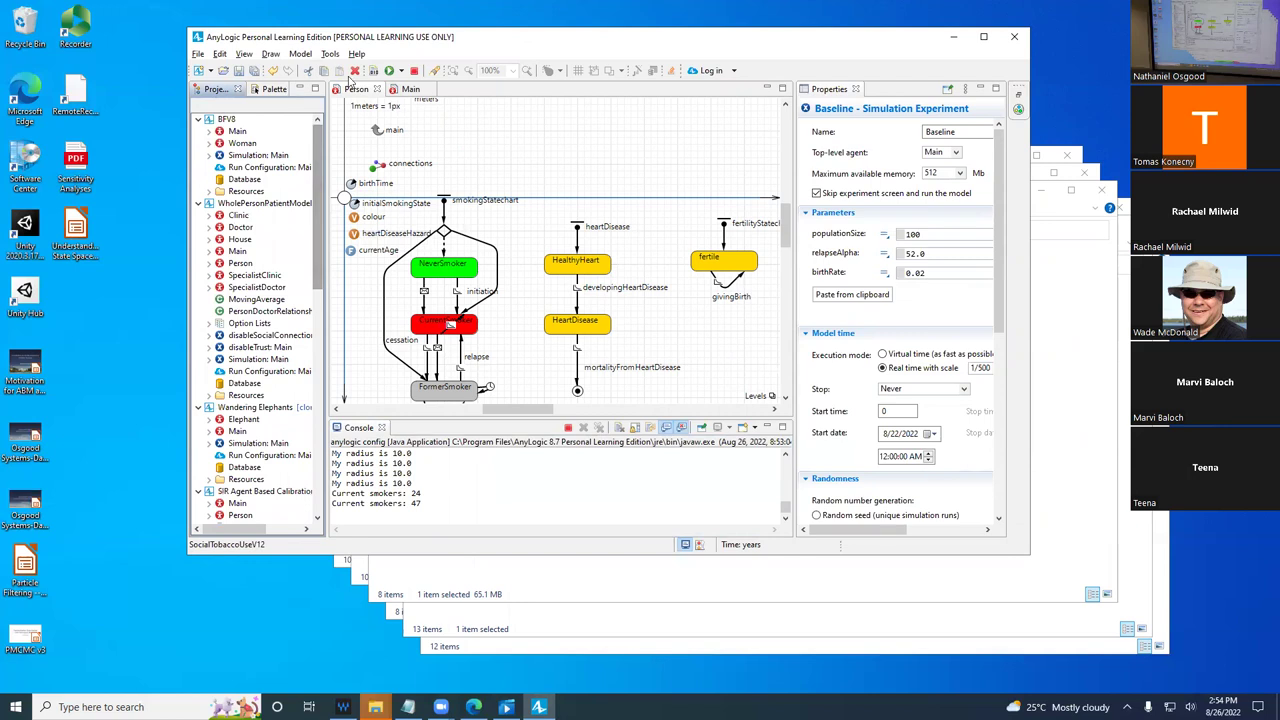
left_click(413, 71)
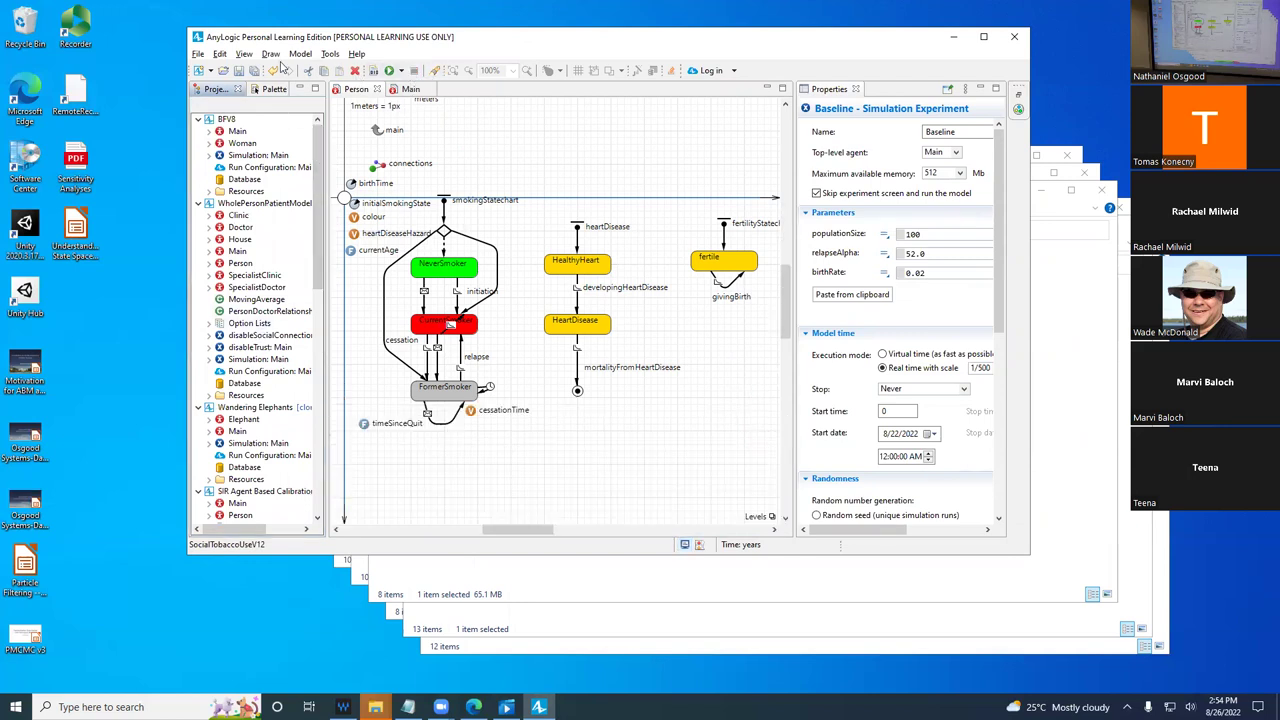
left_click(198, 55)
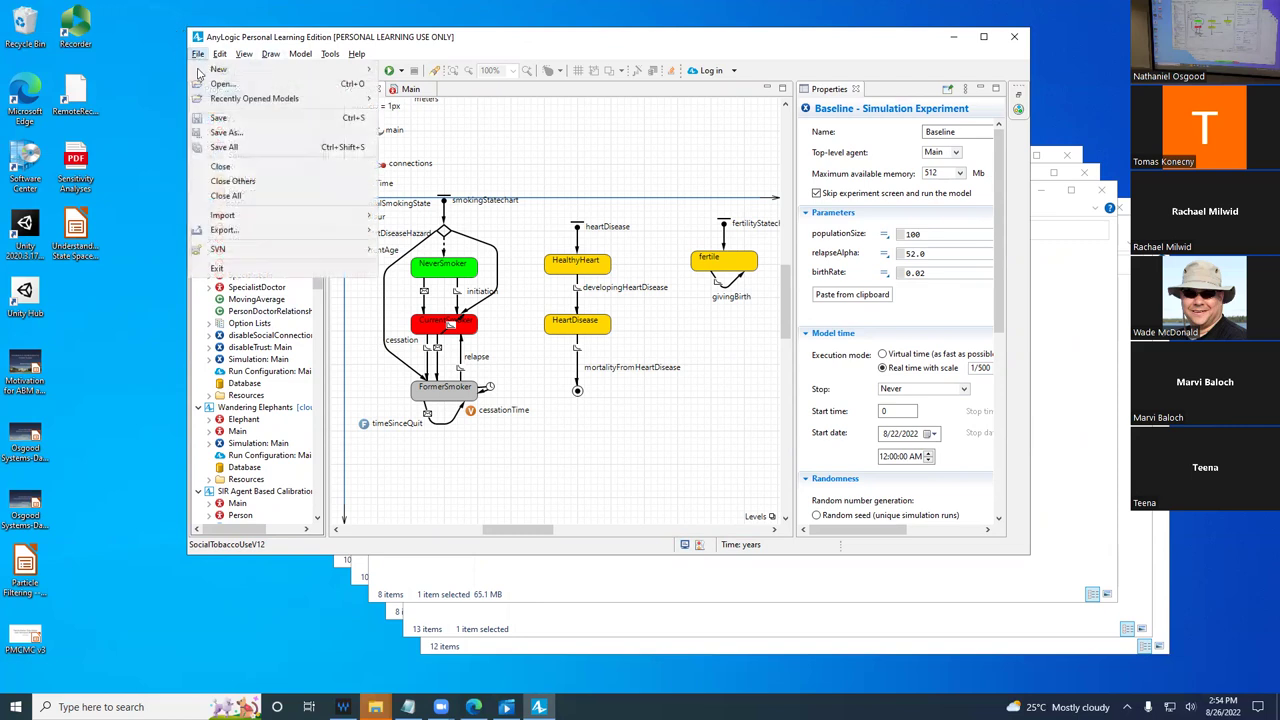
left_click(220, 284)
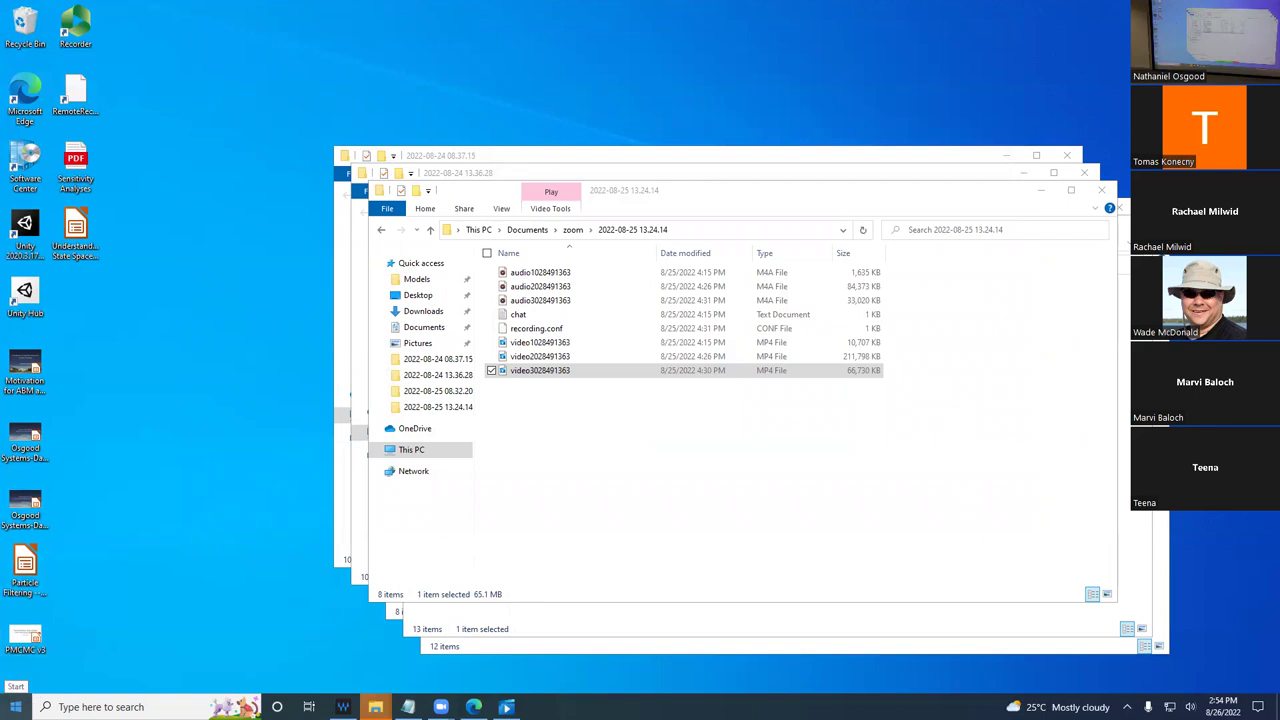
- Find AnyLogic 8.7.12 Personal Learning Edition with the Windows search and launch it again
left_click(16, 705)
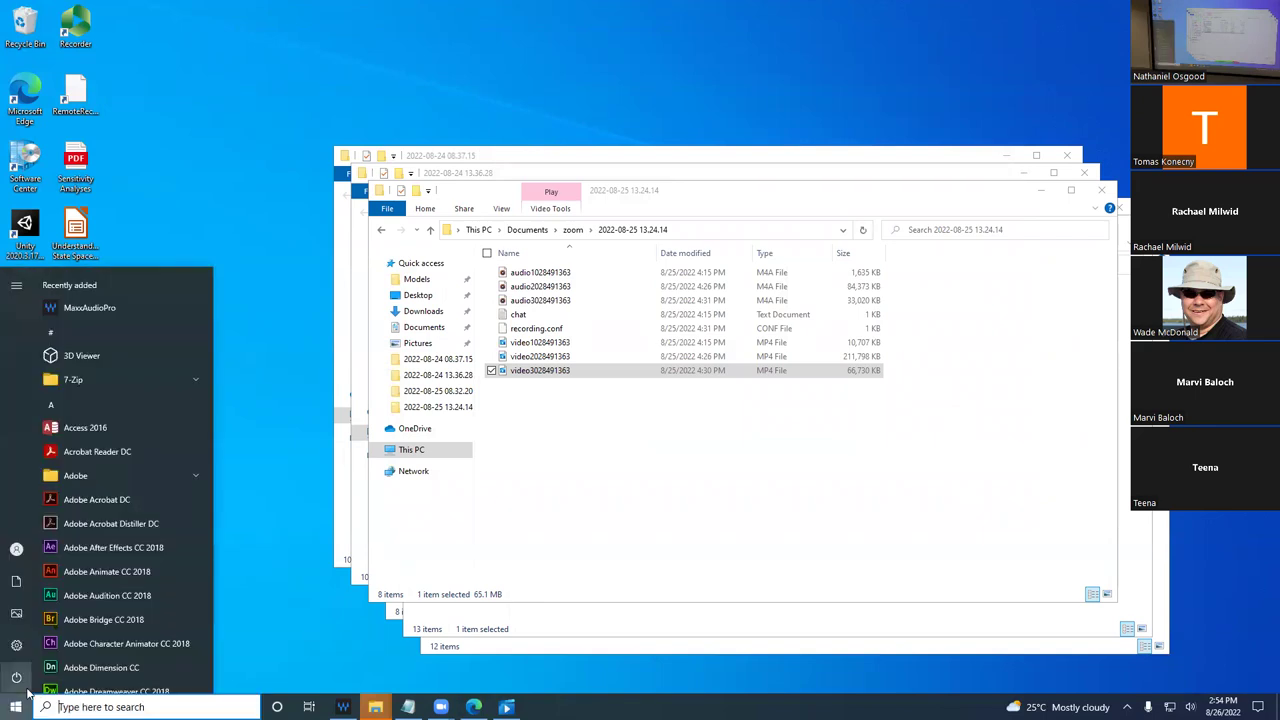
type("any")
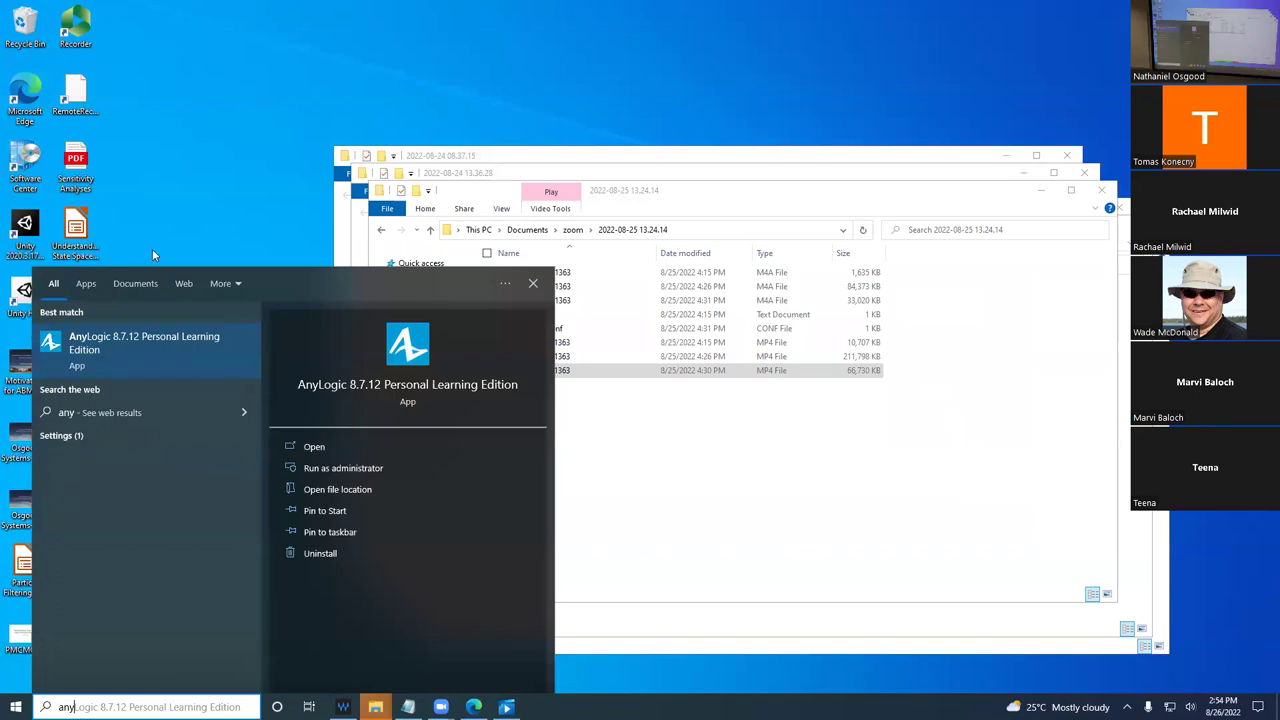
left_click(141, 335)
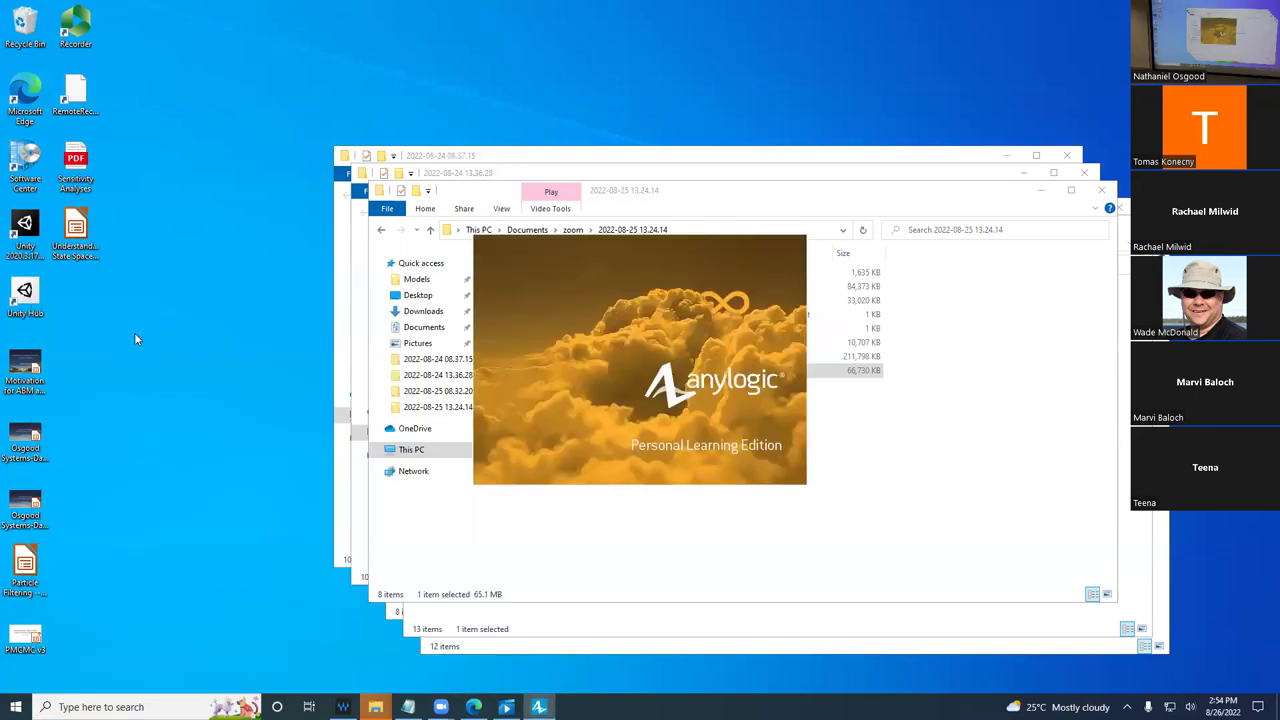
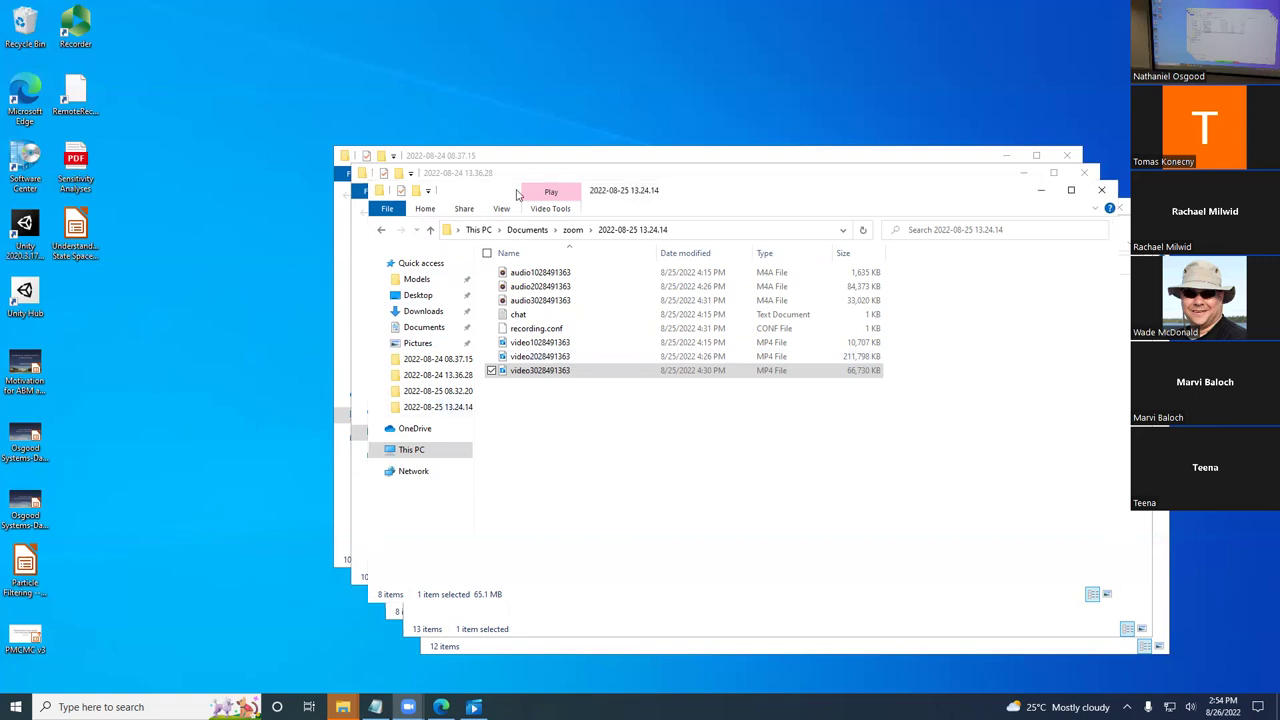
- Move the front folder window aside and open Task Manager in its detailed process view
left_click_drag(470, 190, 783, 94)
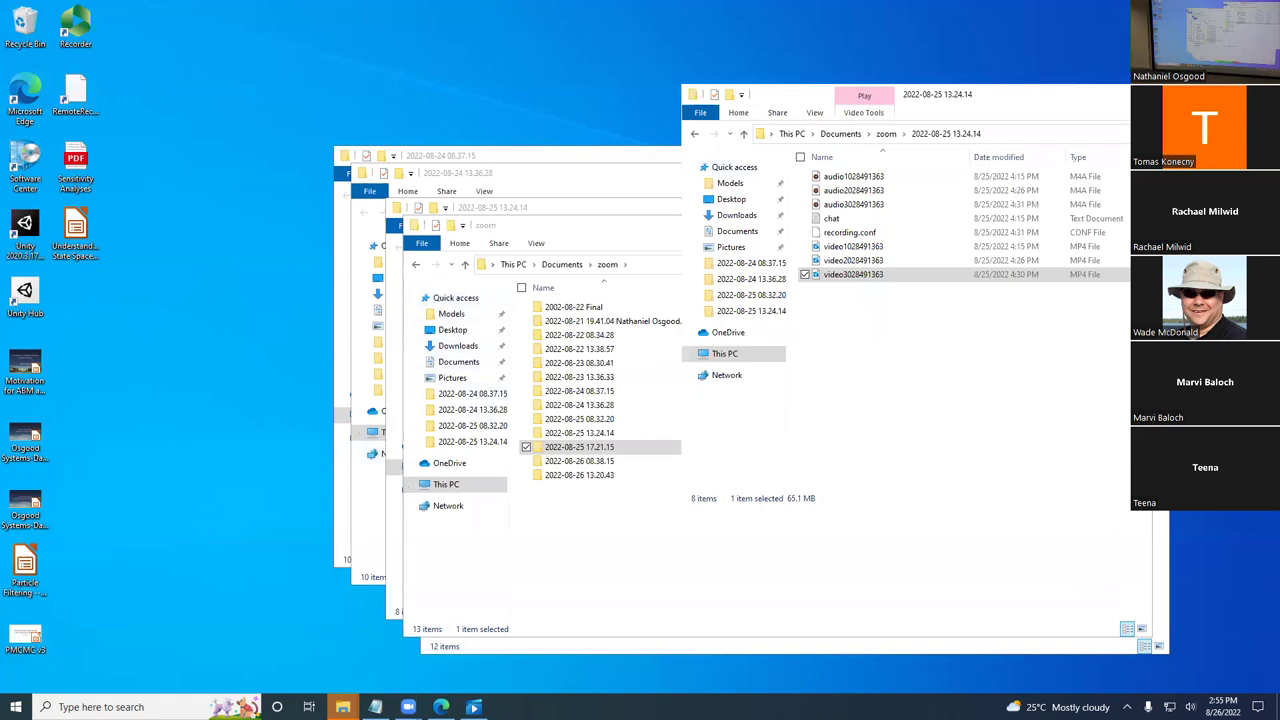
right_click(567, 707)
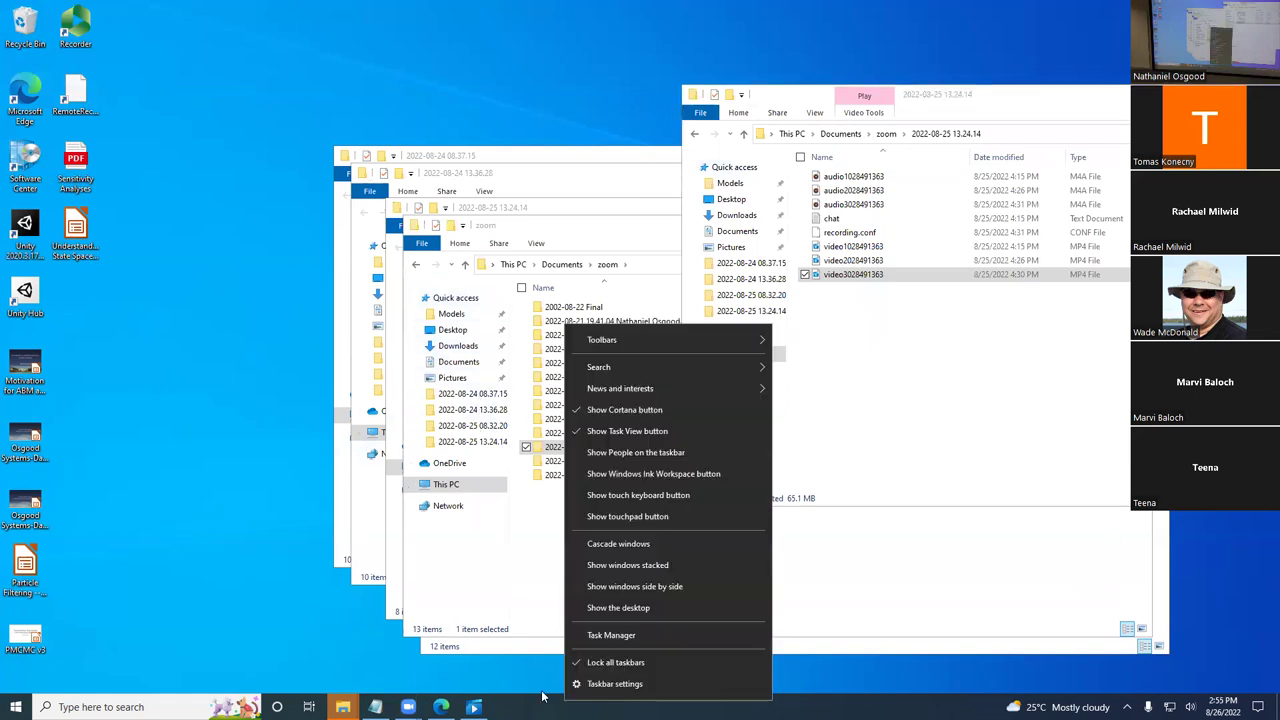
left_click(545, 697)
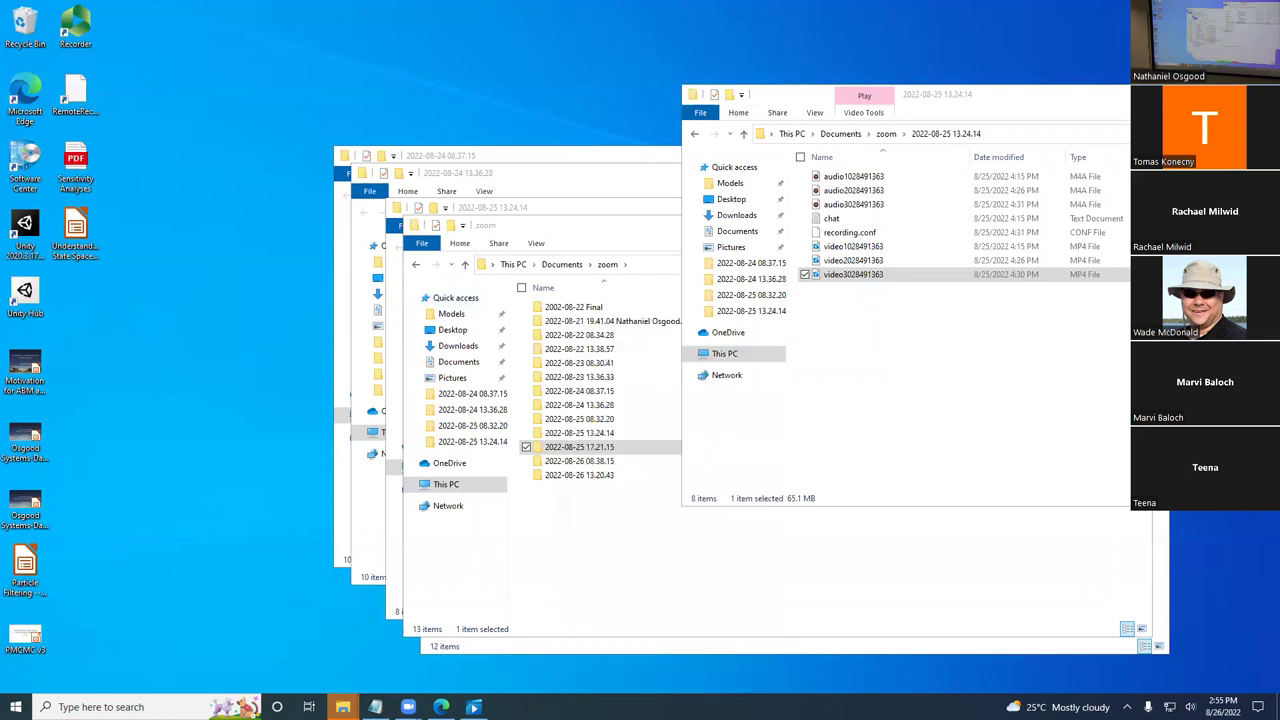
right_click(545, 700)
left_click(590, 663)
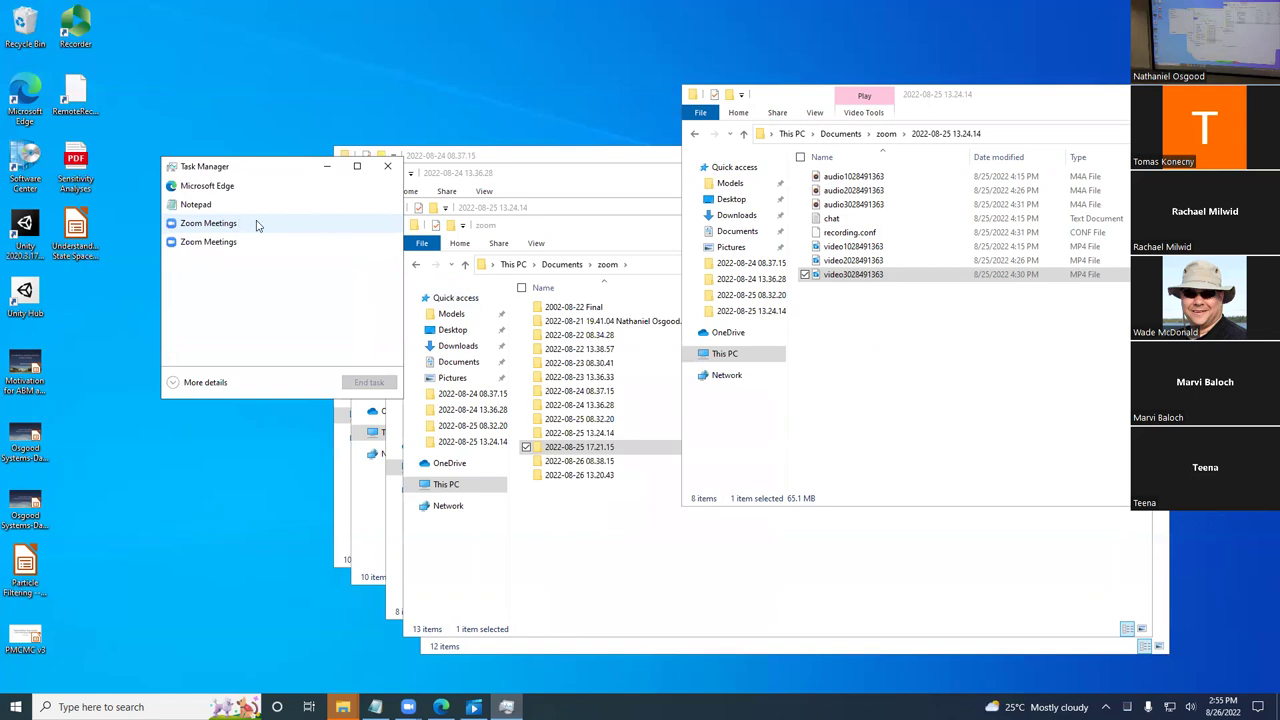
left_click(204, 382)
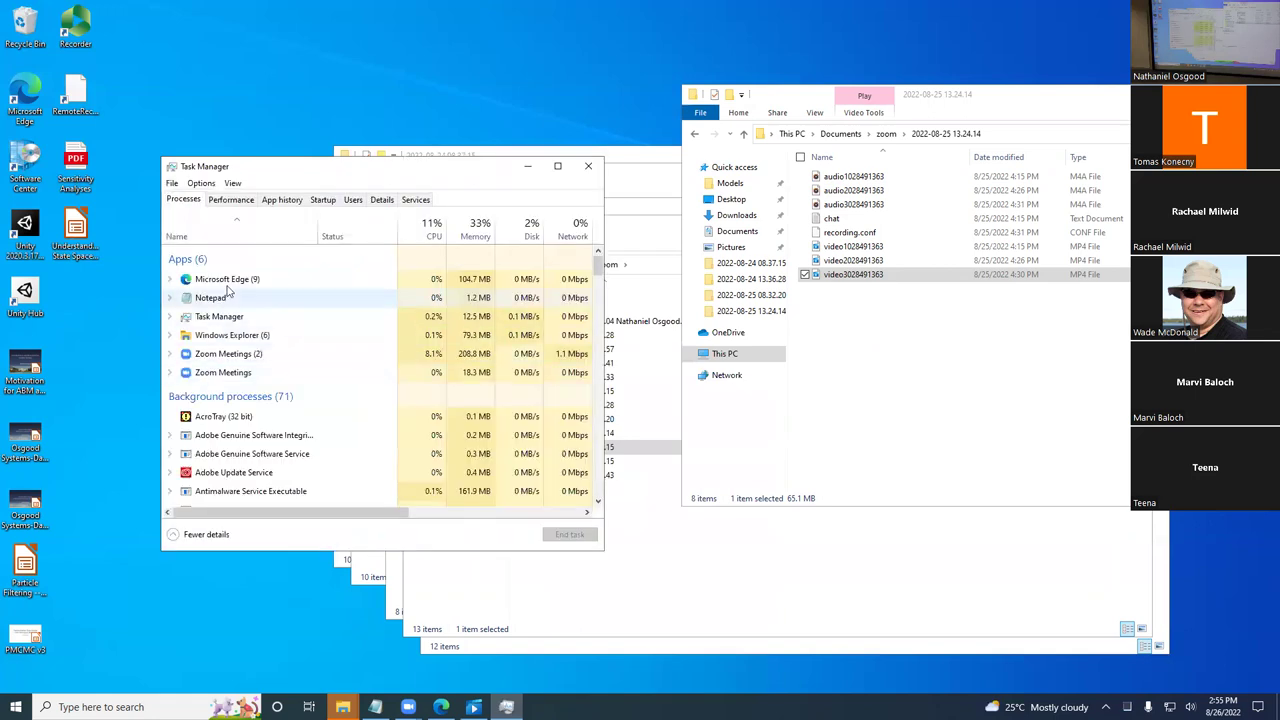
- Examine the full list of apps, background processes and Windows processes for leftover AnyLogic or simulation processes
scroll(271, 358, "down", 2)
scroll(301, 365, "down", 1)
scroll(301, 365, "down", 2)
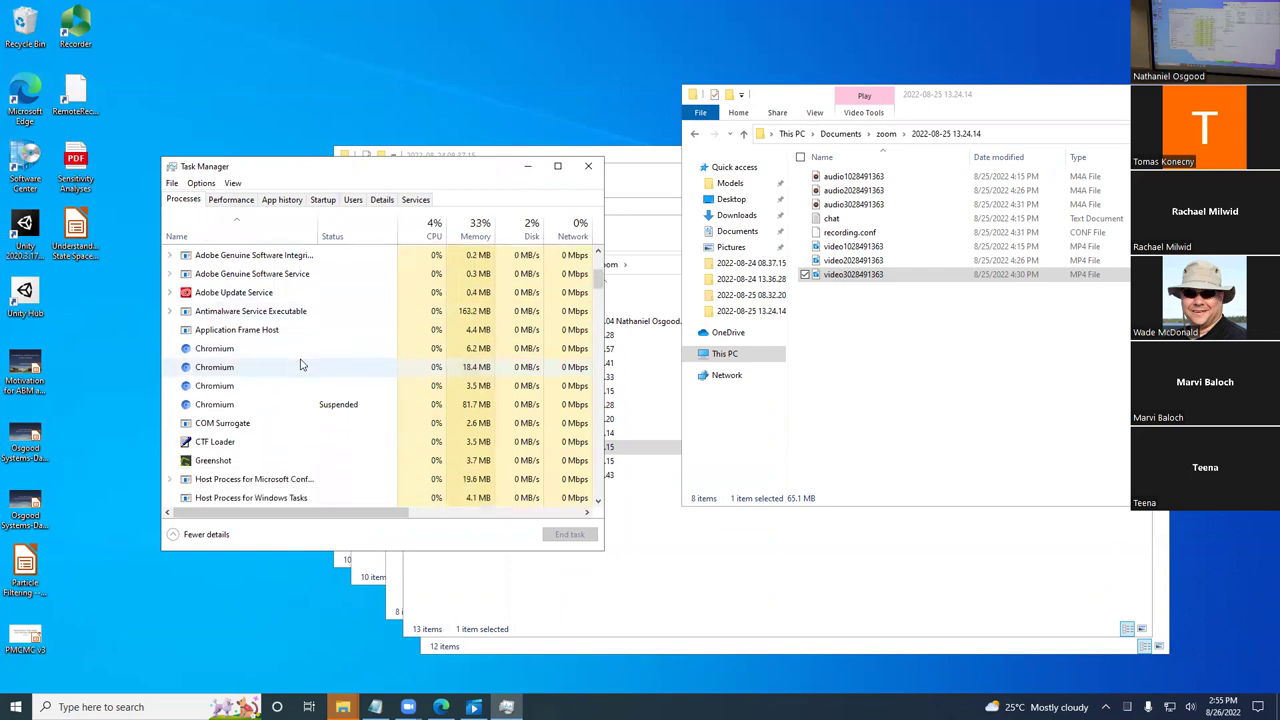
scroll(301, 365, "down", 12)
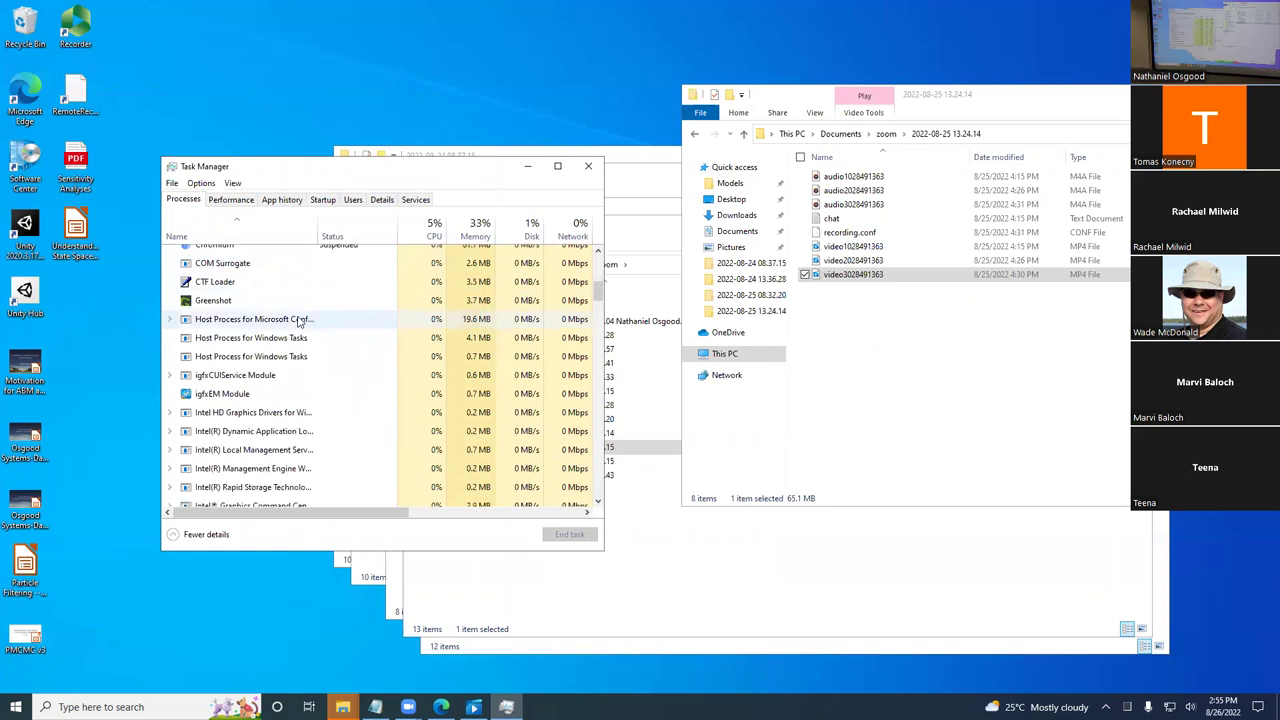
scroll(298, 320, "down", 15)
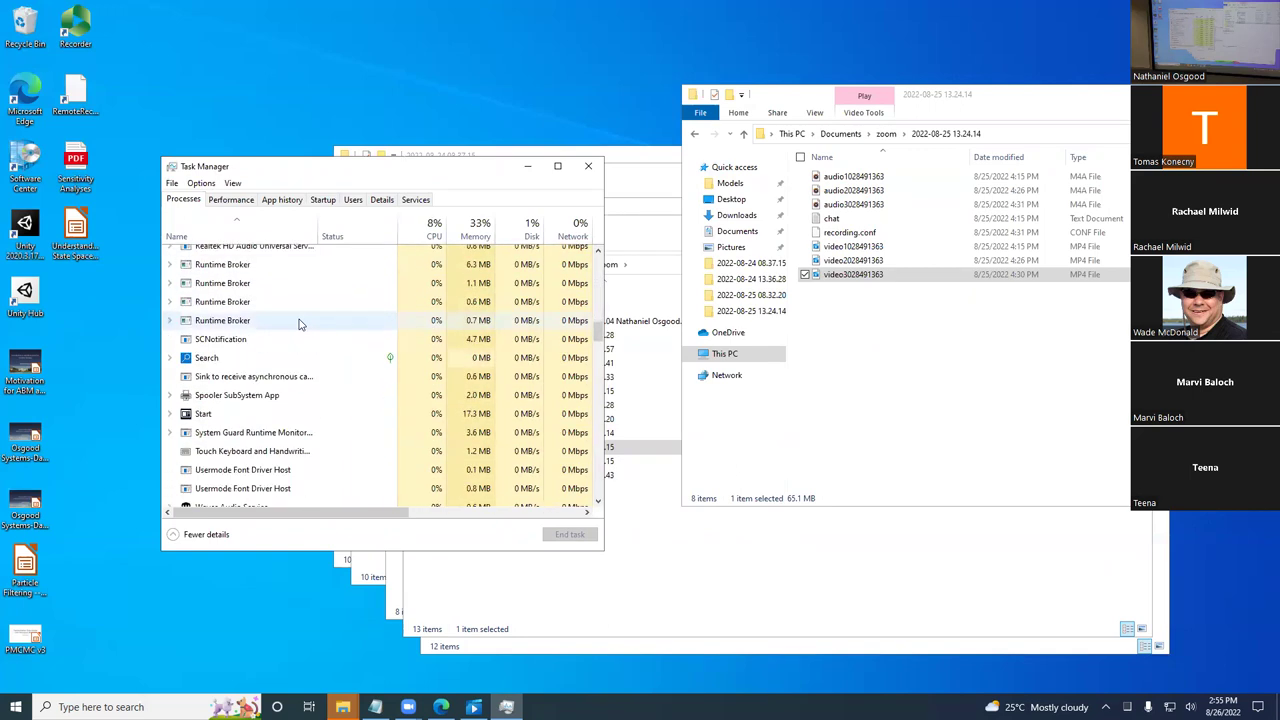
scroll(300, 328, "down", 15)
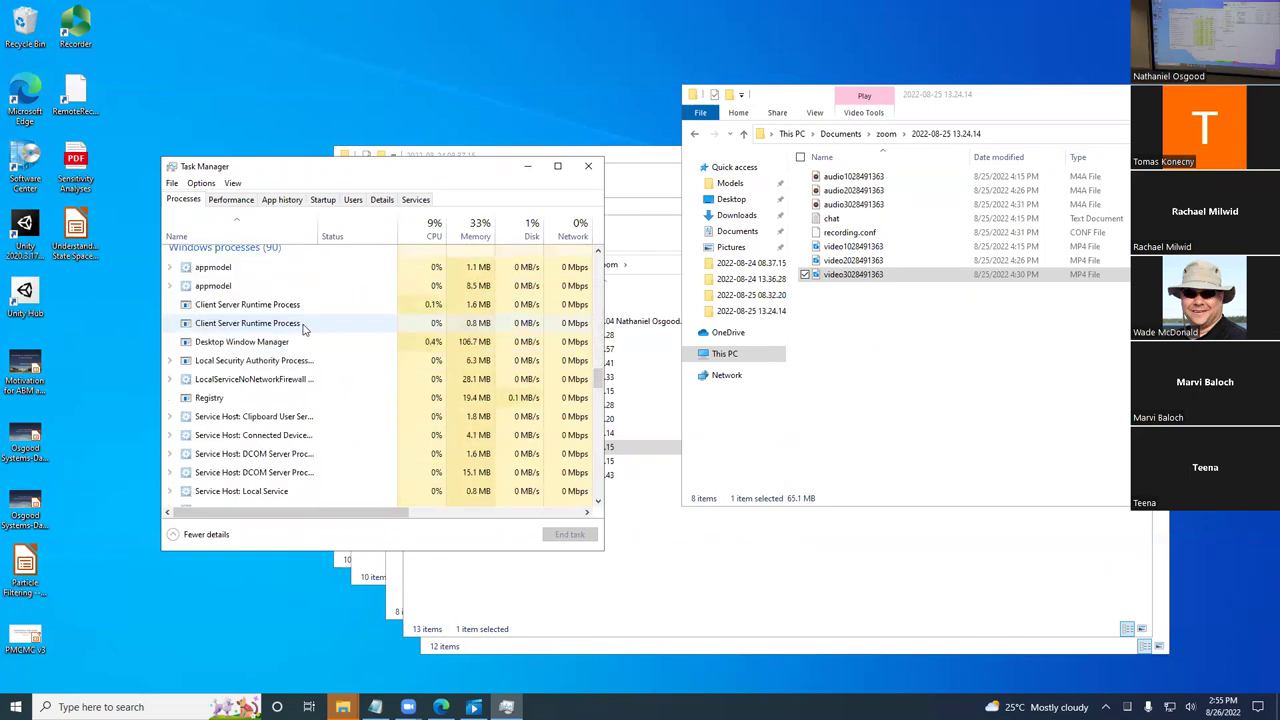
scroll(305, 331, "down", 3)
scroll(305, 331, "down", 3)
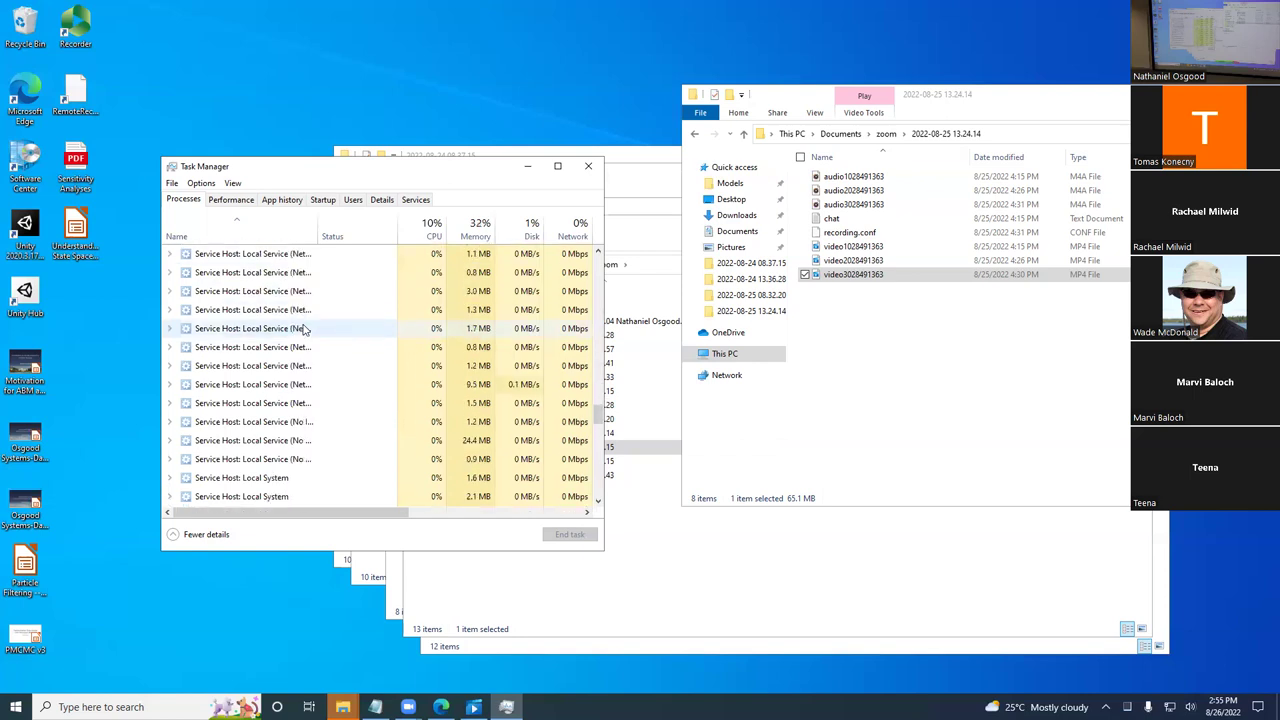
scroll(305, 331, "down", 9)
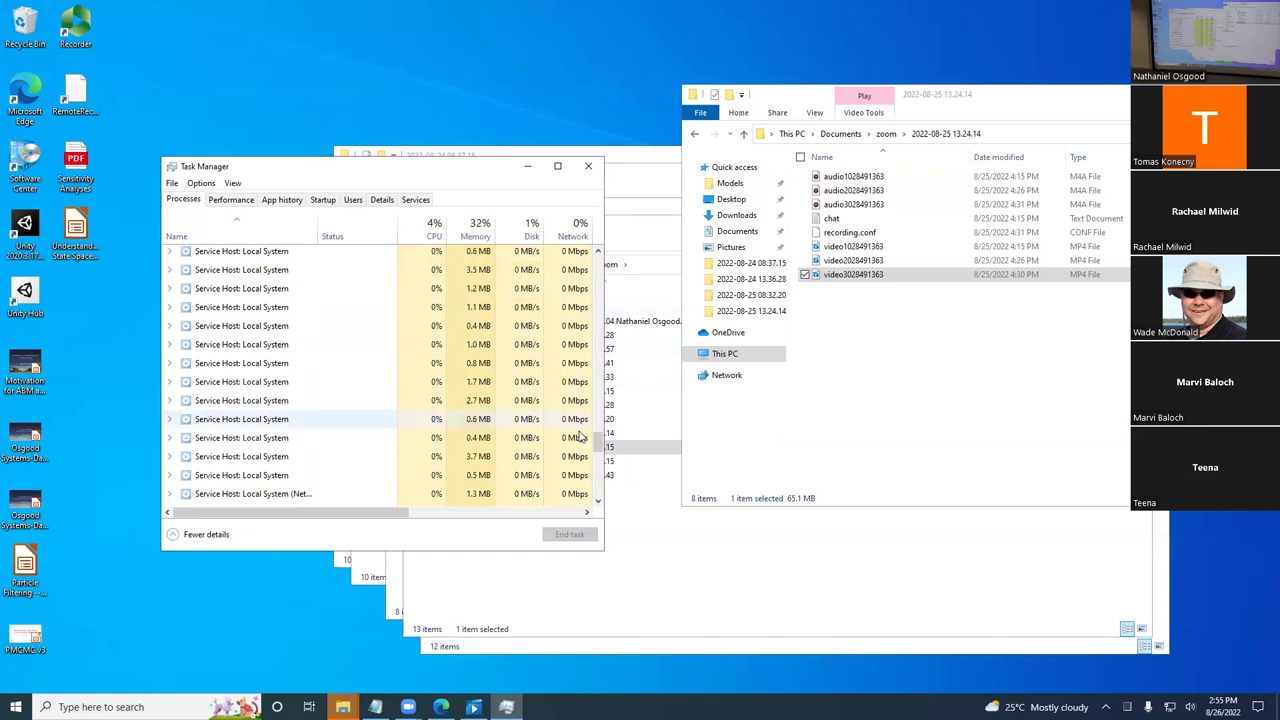
left_click_drag(598, 440, 581, 408)
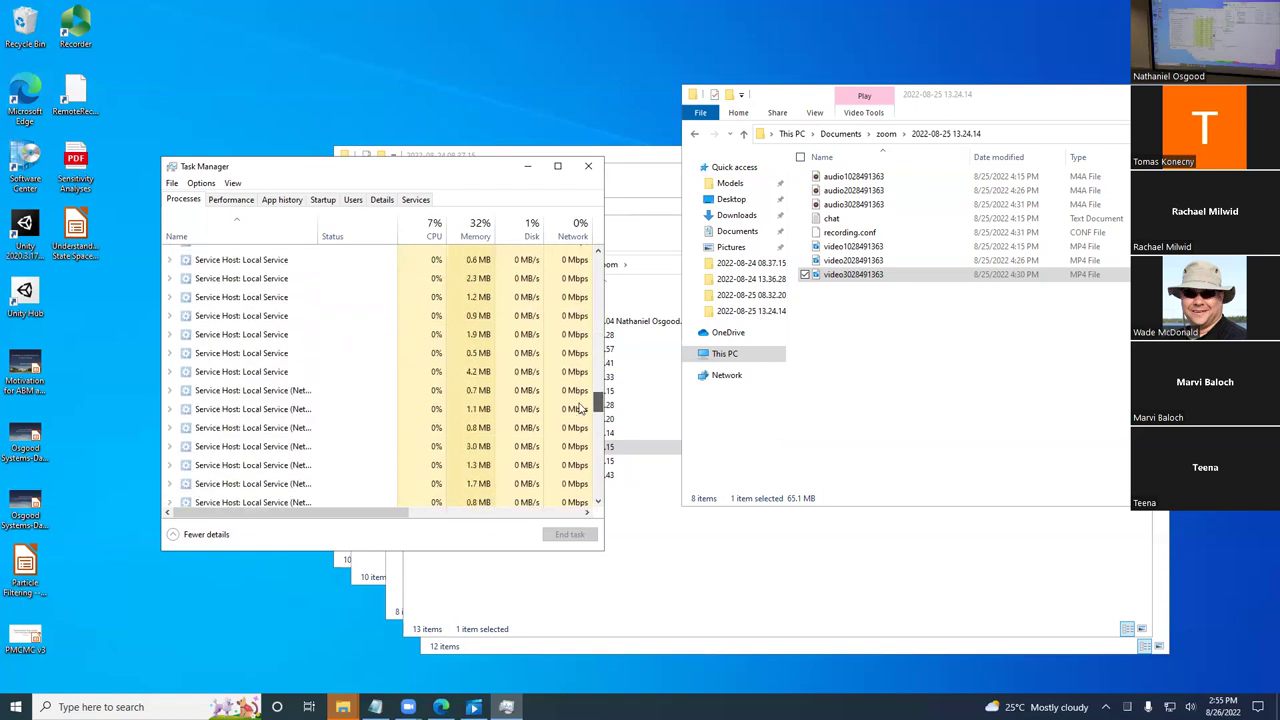
left_click_drag(581, 408, 583, 250)
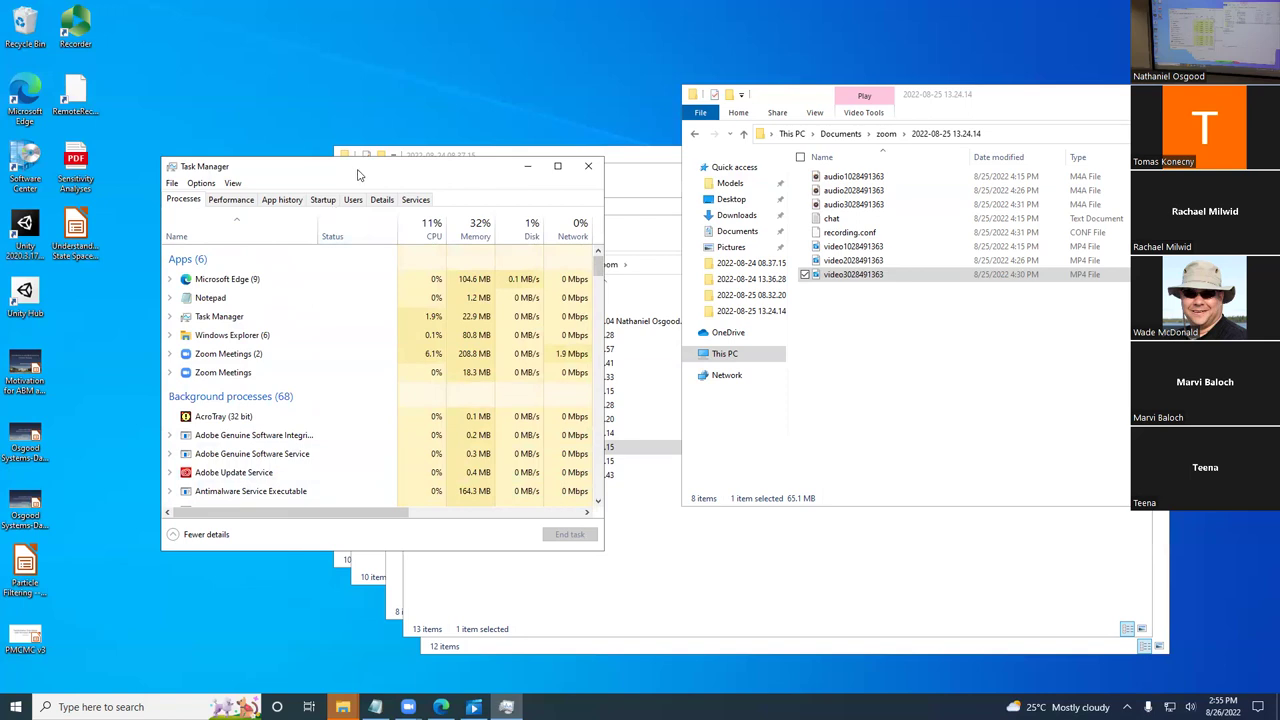
- Move Task Manager clear of the folder windows, end the suspended Chromium background process and check the remaining background processes
left_click_drag(362, 168, 471, 50)
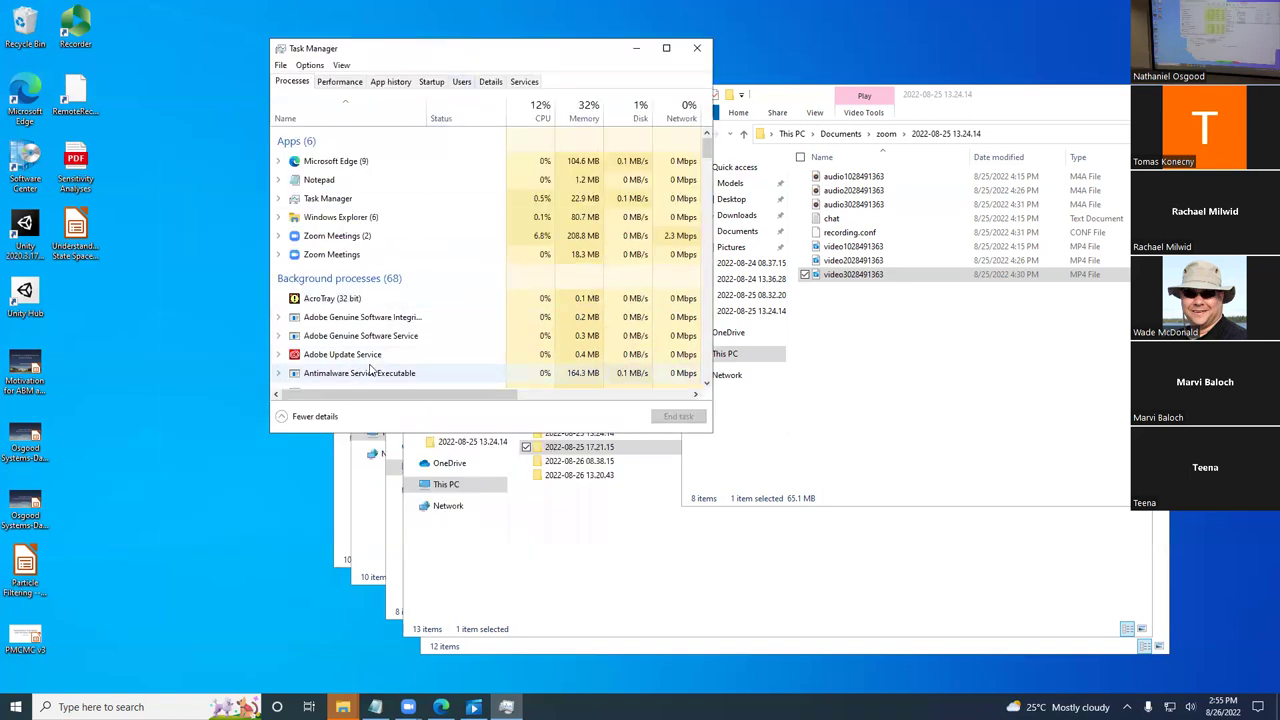
scroll(370, 370, "down", 3)
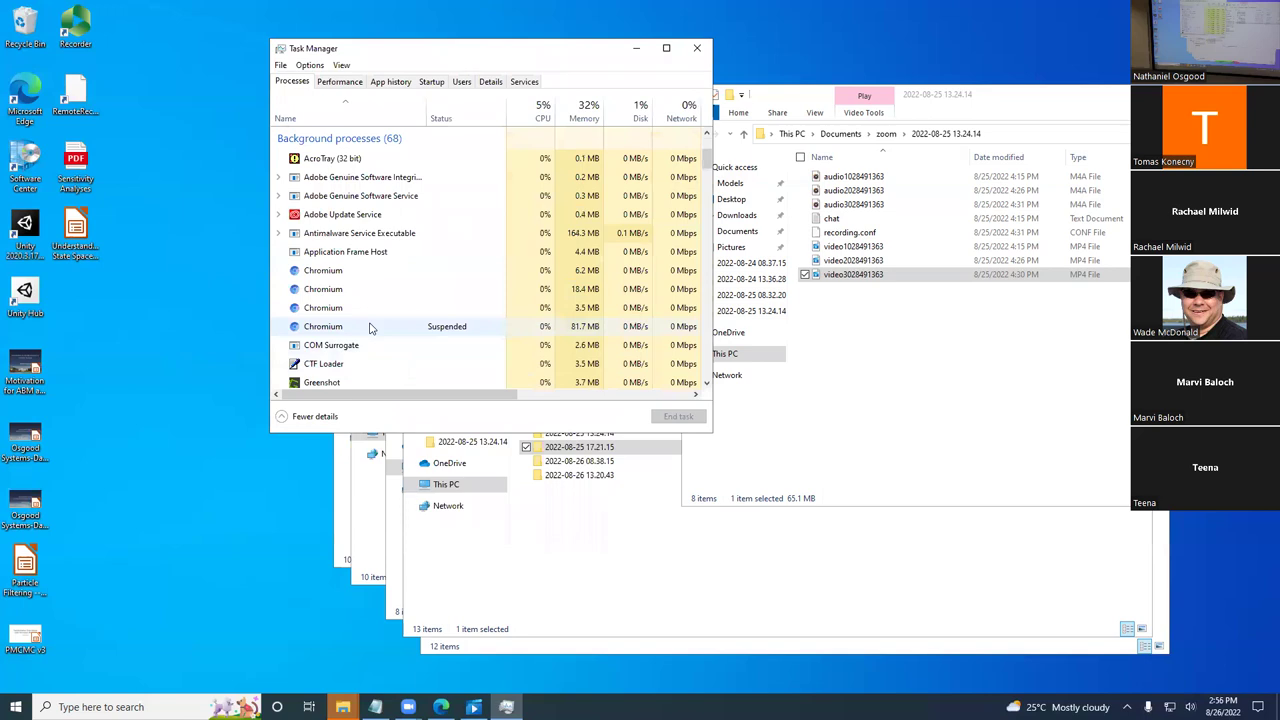
right_click(369, 328)
left_click(409, 336)
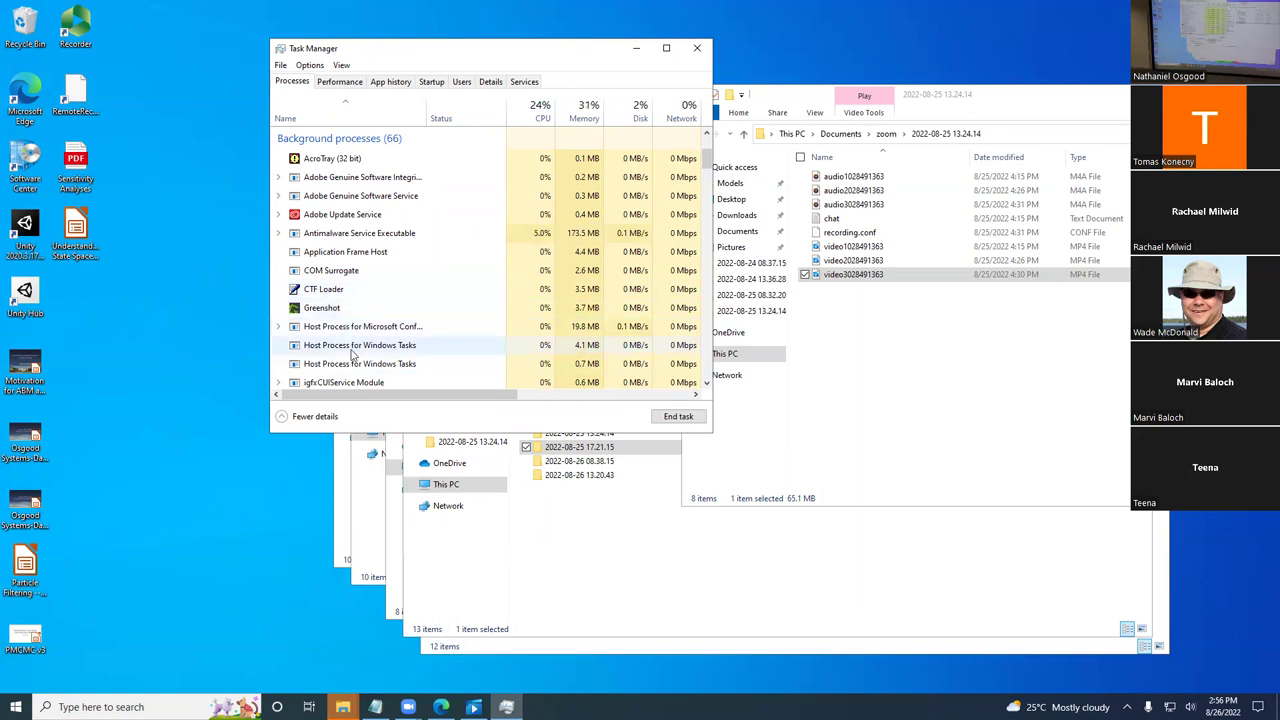
scroll(335, 320, "down", 1)
scroll(350, 350, "up", 3)
scroll(352, 355, "up", 1)
scroll(352, 355, "down", 5)
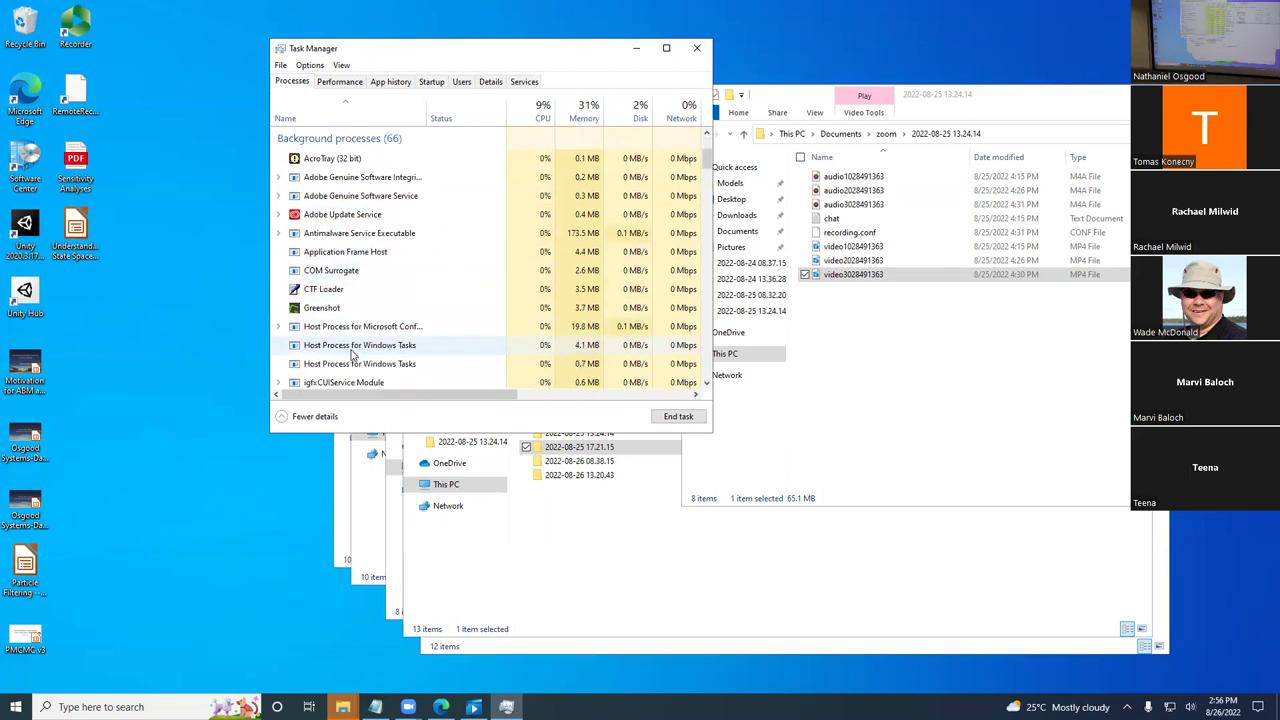
- Find AnyLogic 8.7.12 Personal Learning Edition through the Windows search, launch it and maximize its window
left_click(16, 706)
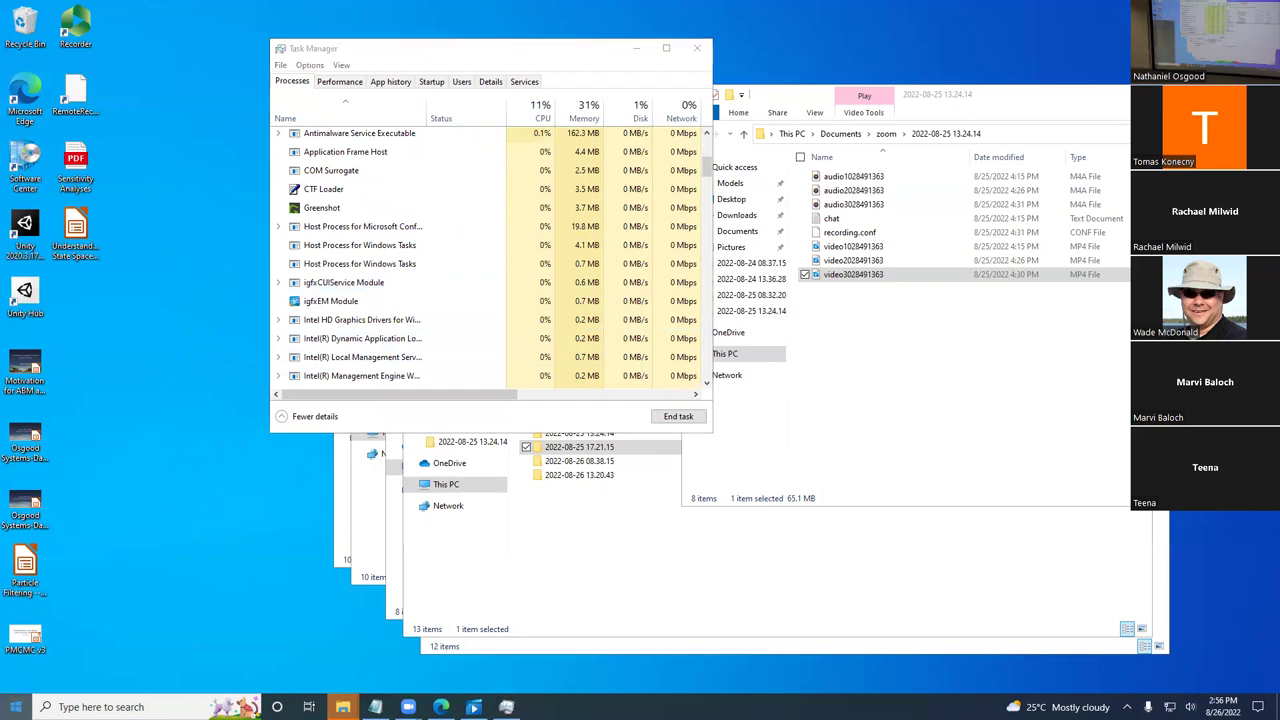
type("any")
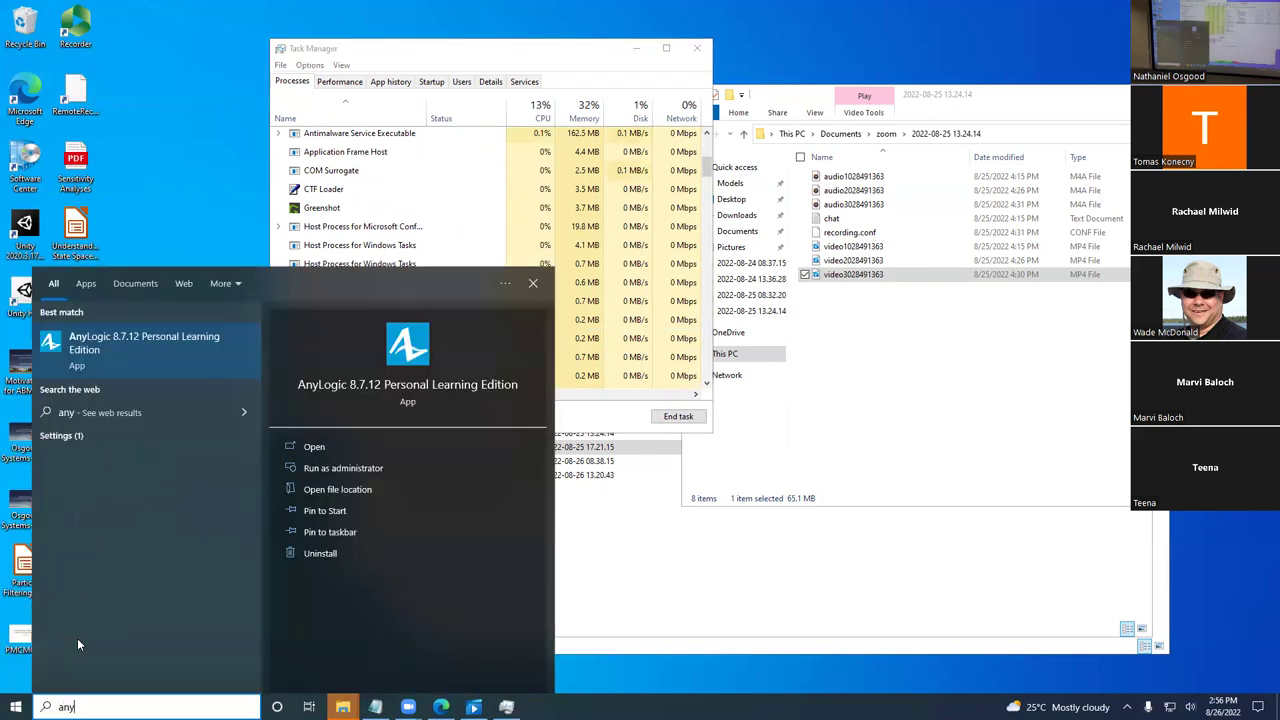
left_click(365, 446)
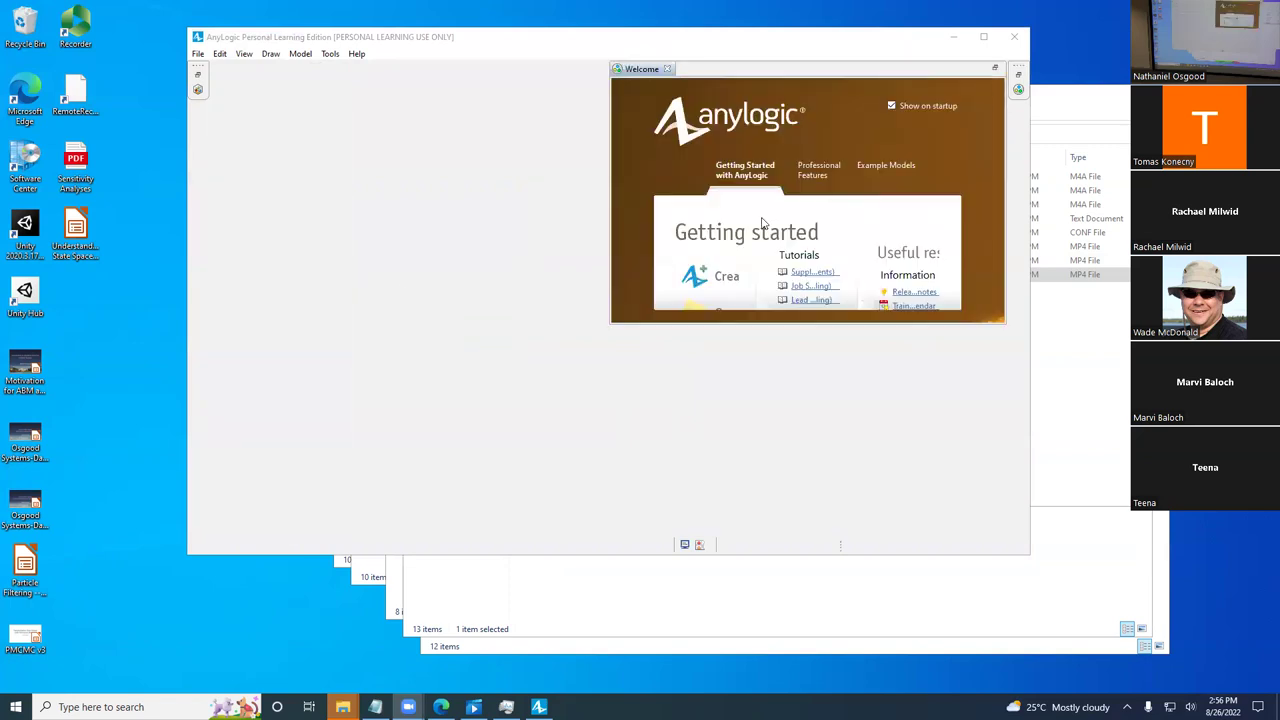
double_click(790, 42)
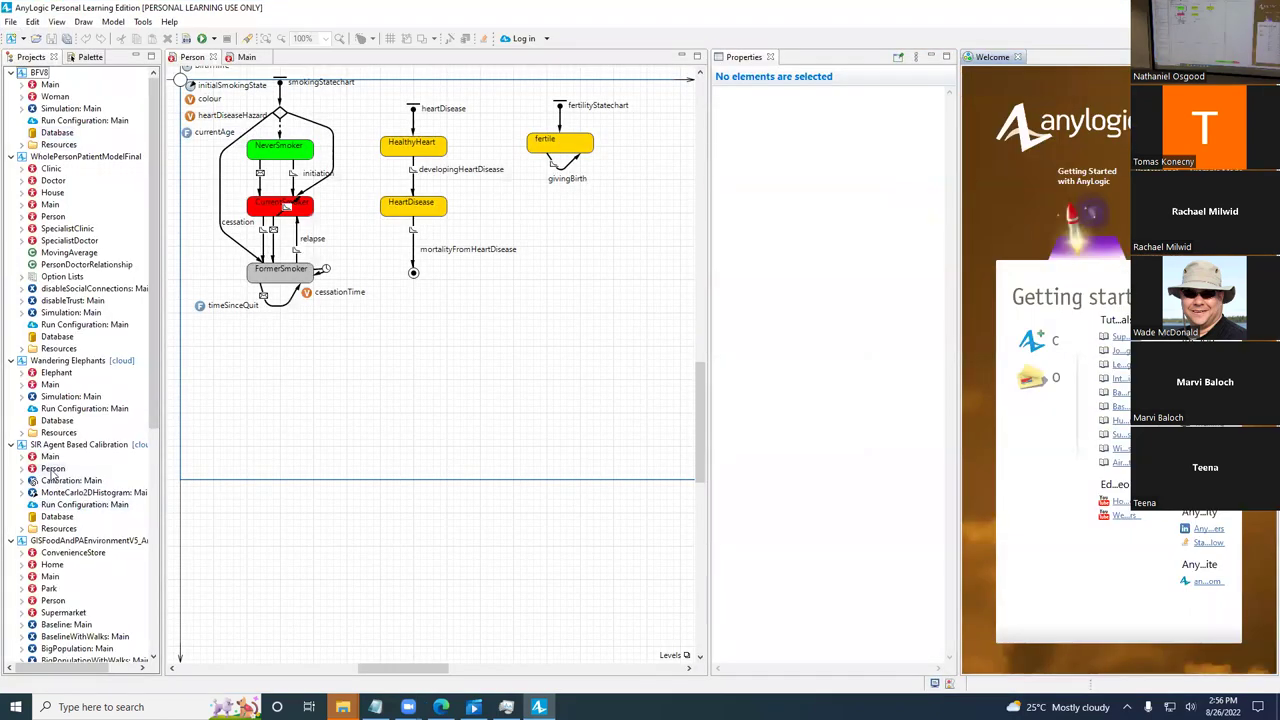
- Locate the SocialTobaccoUseV12 model in the project tree and run its Baseline experiment
left_click(153, 221)
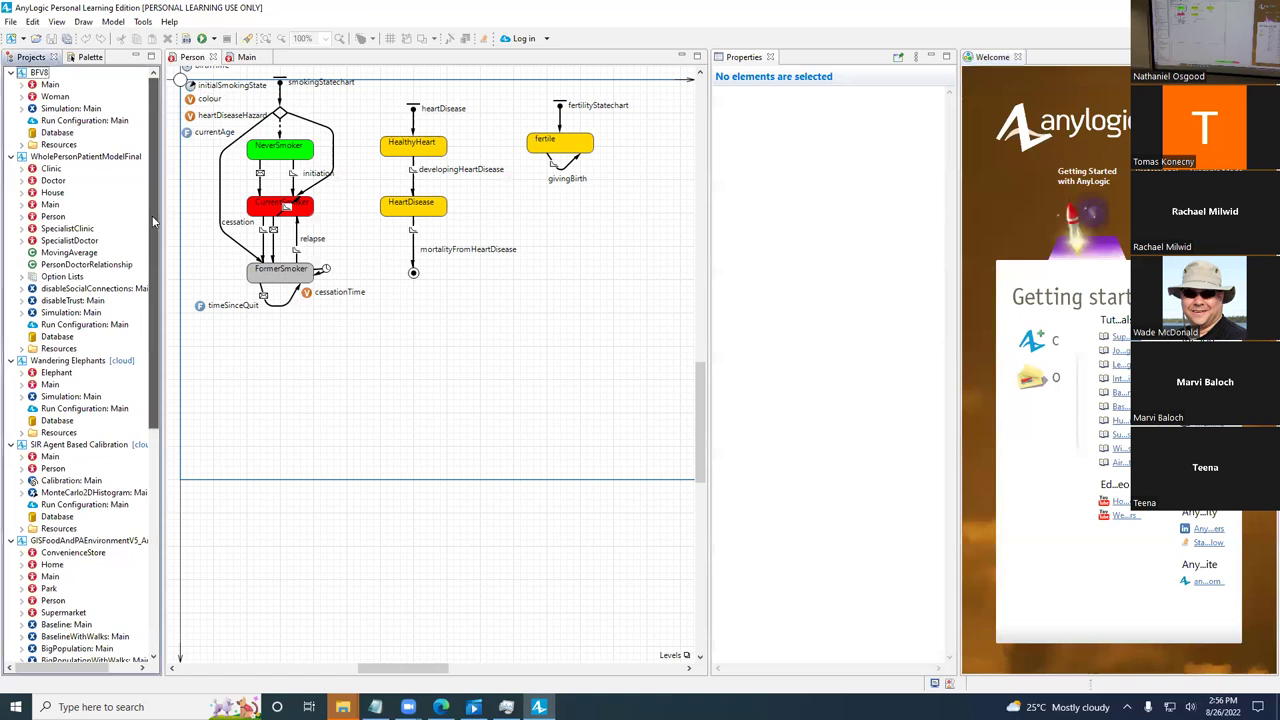
left_click_drag(153, 221, 158, 420)
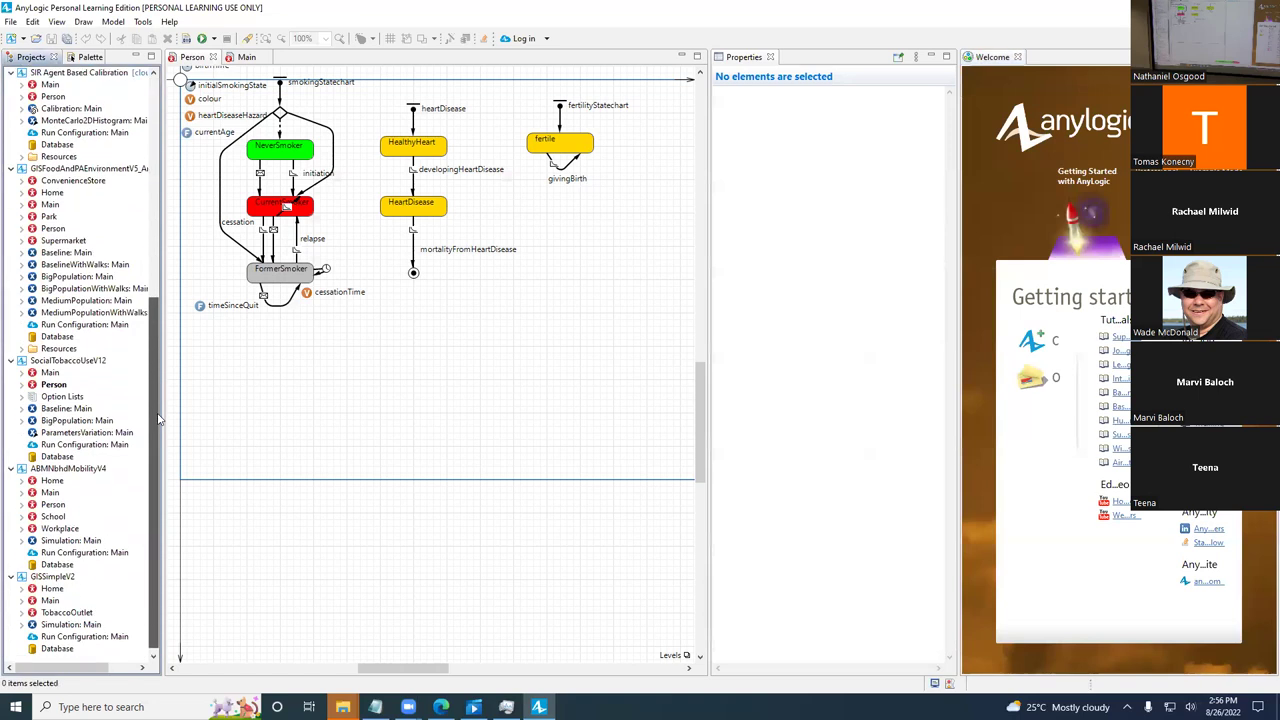
left_click(57, 409)
right_click(57, 409)
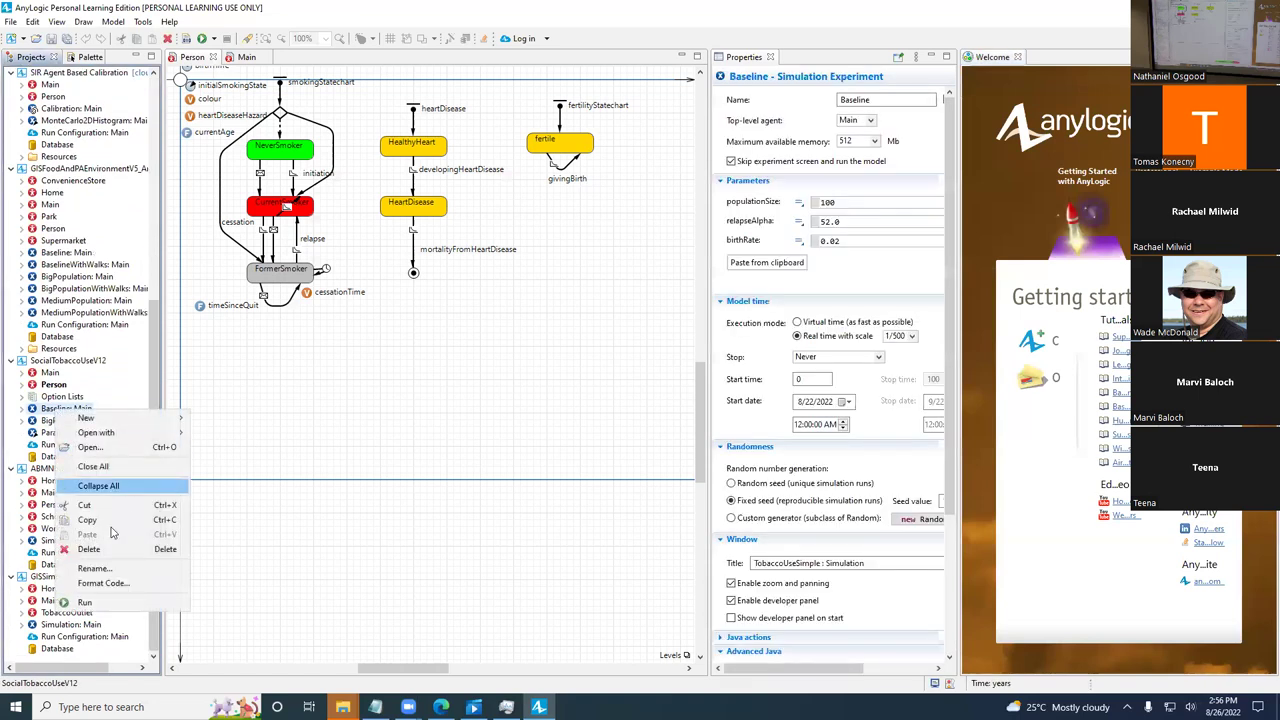
left_click(105, 600)
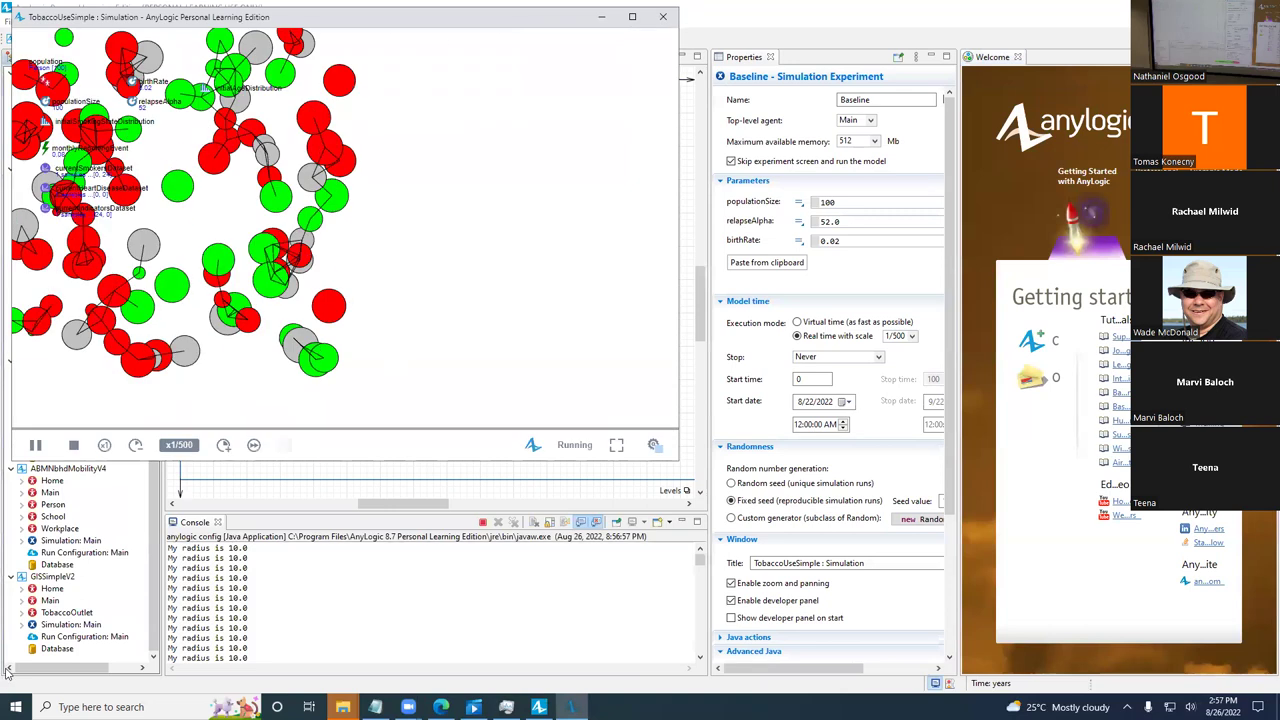
- Speed the running Baseline simulation up from x1/500 to x50
left_click(222, 445)
left_click(222, 445)
left_click(222, 445)
left_click(222, 445)
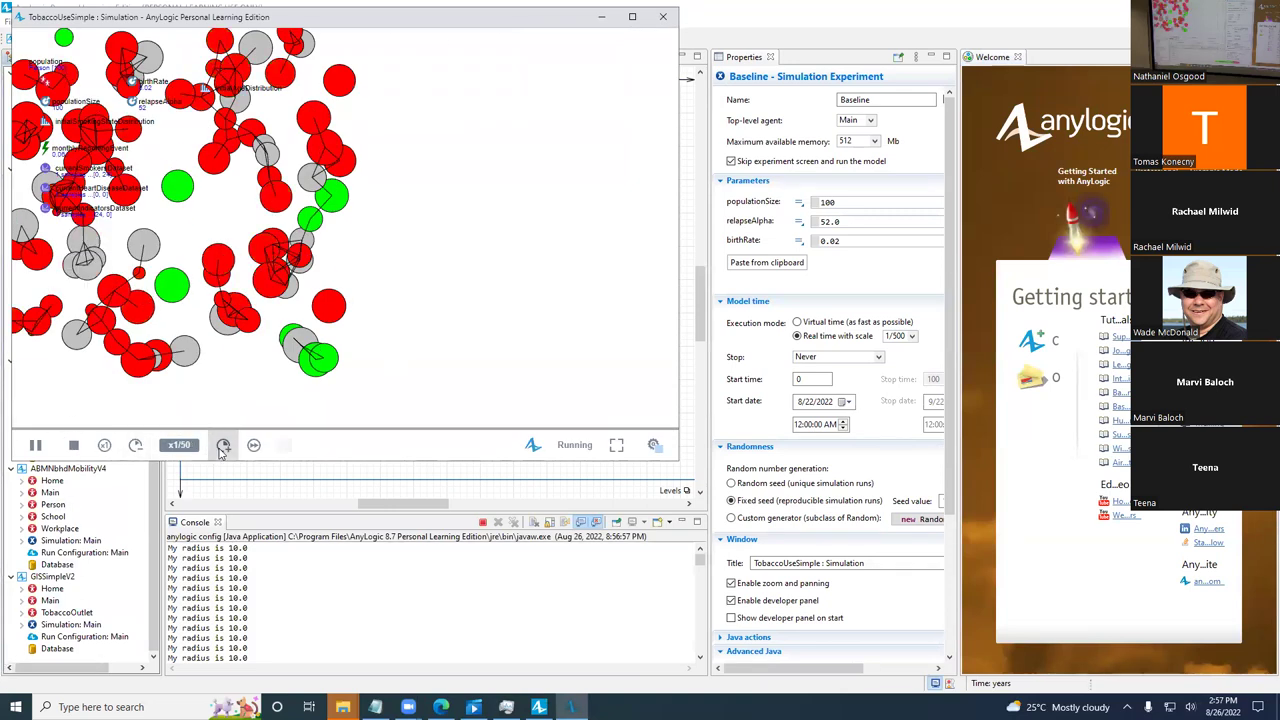
left_click(222, 445)
left_click(222, 445)
left_click(222, 445)
left_click(222, 445)
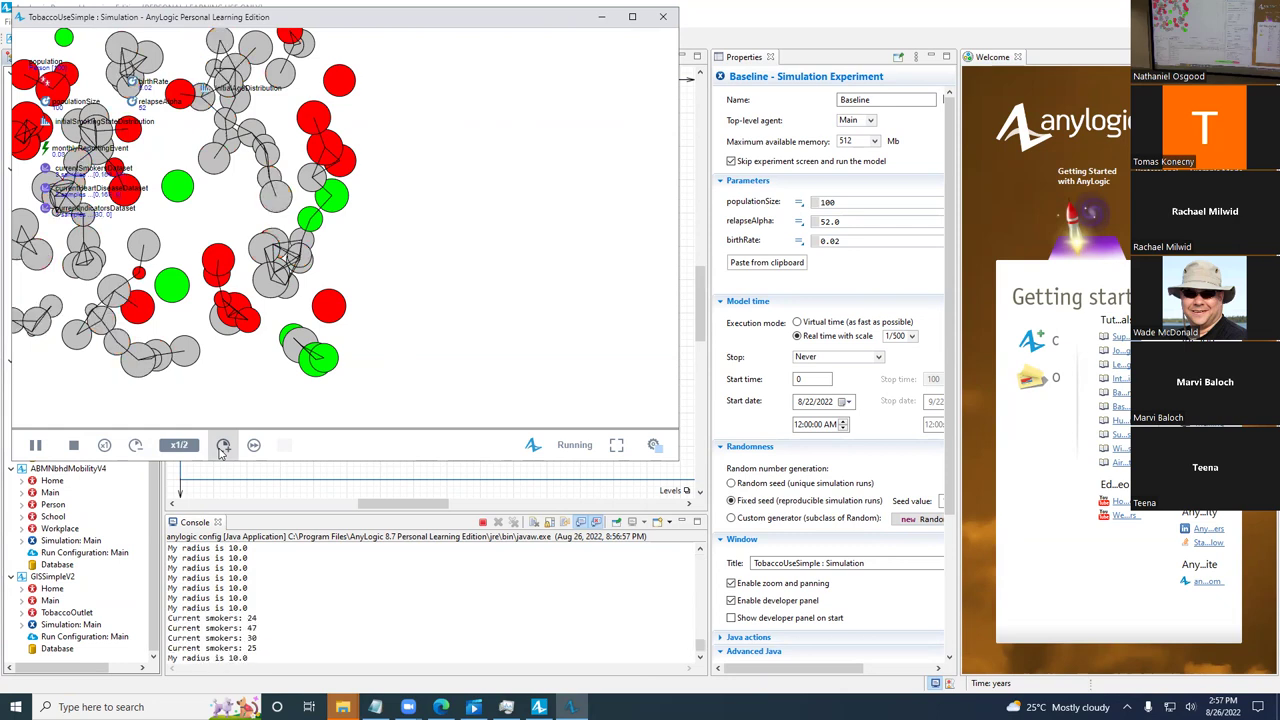
left_click(222, 445)
left_click(222, 445)
left_click(222, 445)
left_click(222, 445)
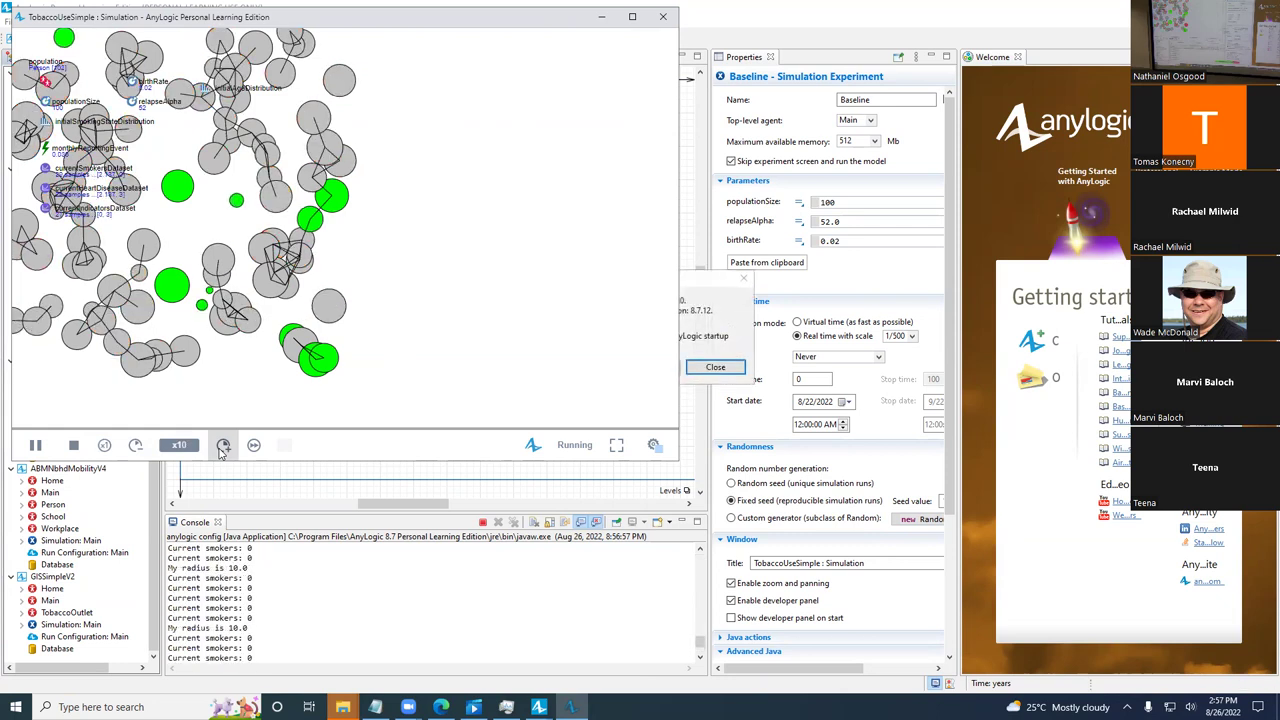
left_click(222, 445)
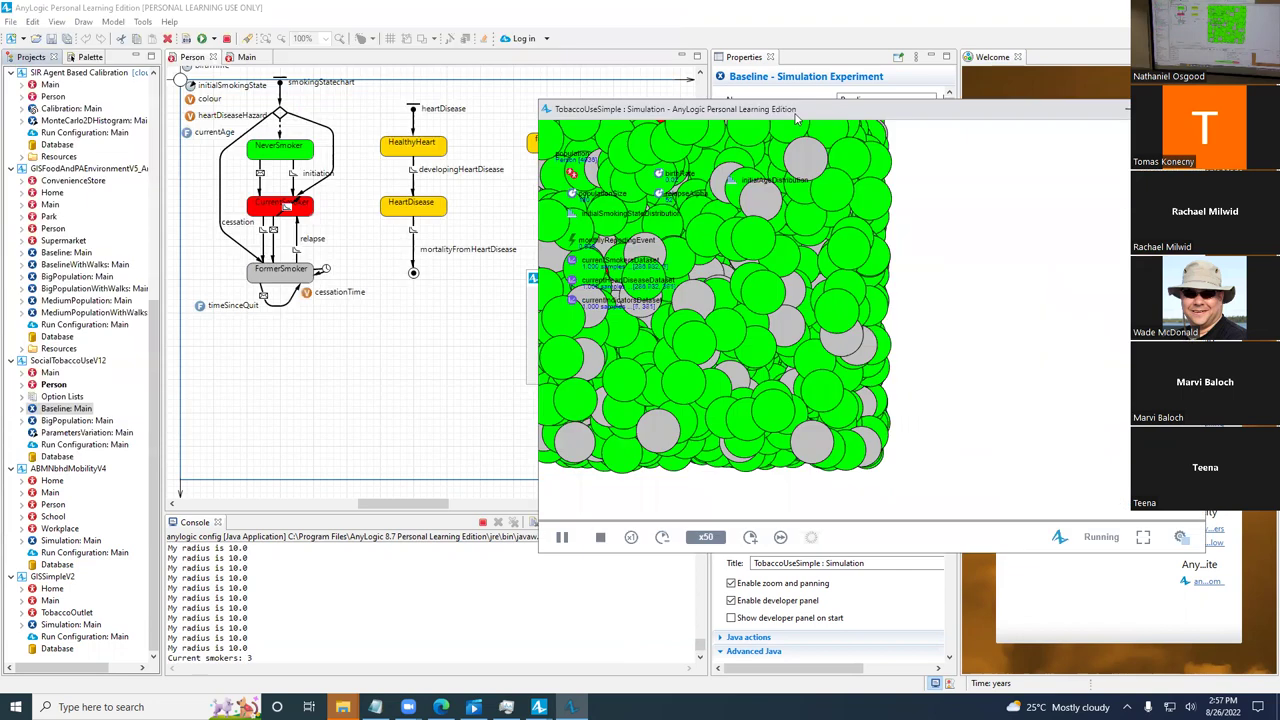
- Move the simulation window aside to inspect populationSize, then close the simulation and dismiss the new-version notice
left_click_drag(309, 12, 835, 104)
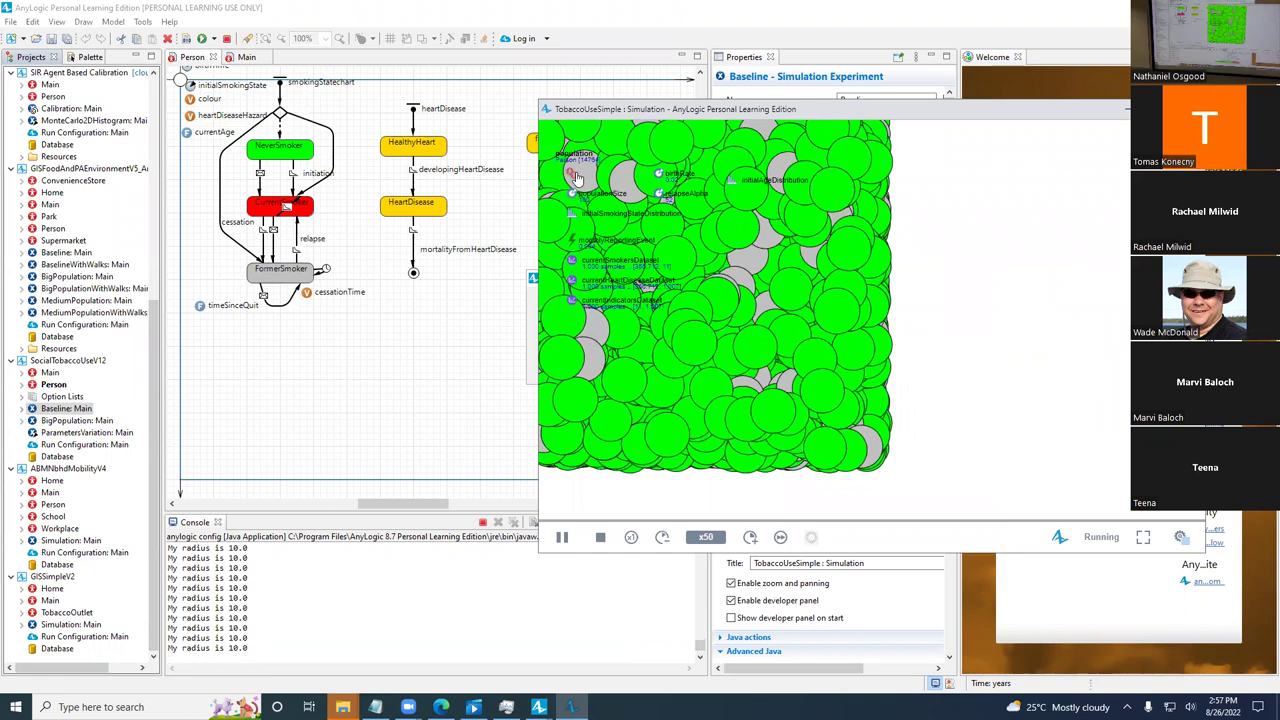
left_click(574, 193)
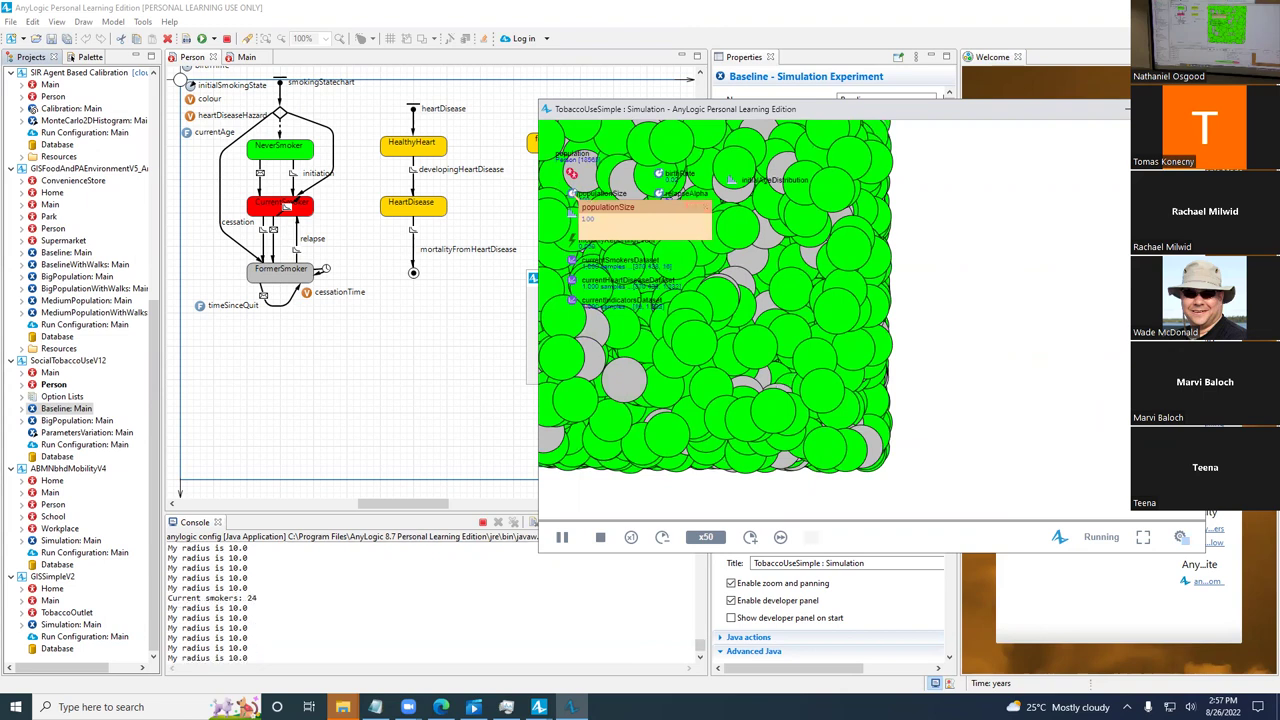
key("alt+F4")
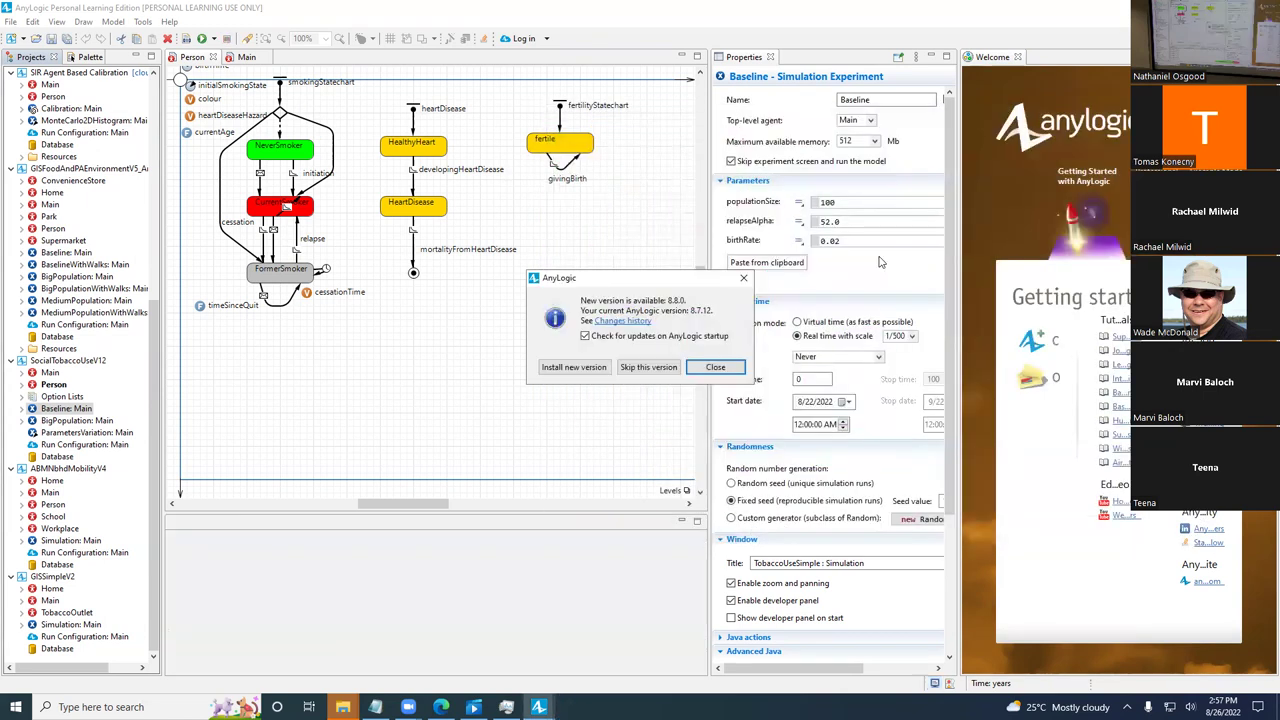
left_click(715, 368)
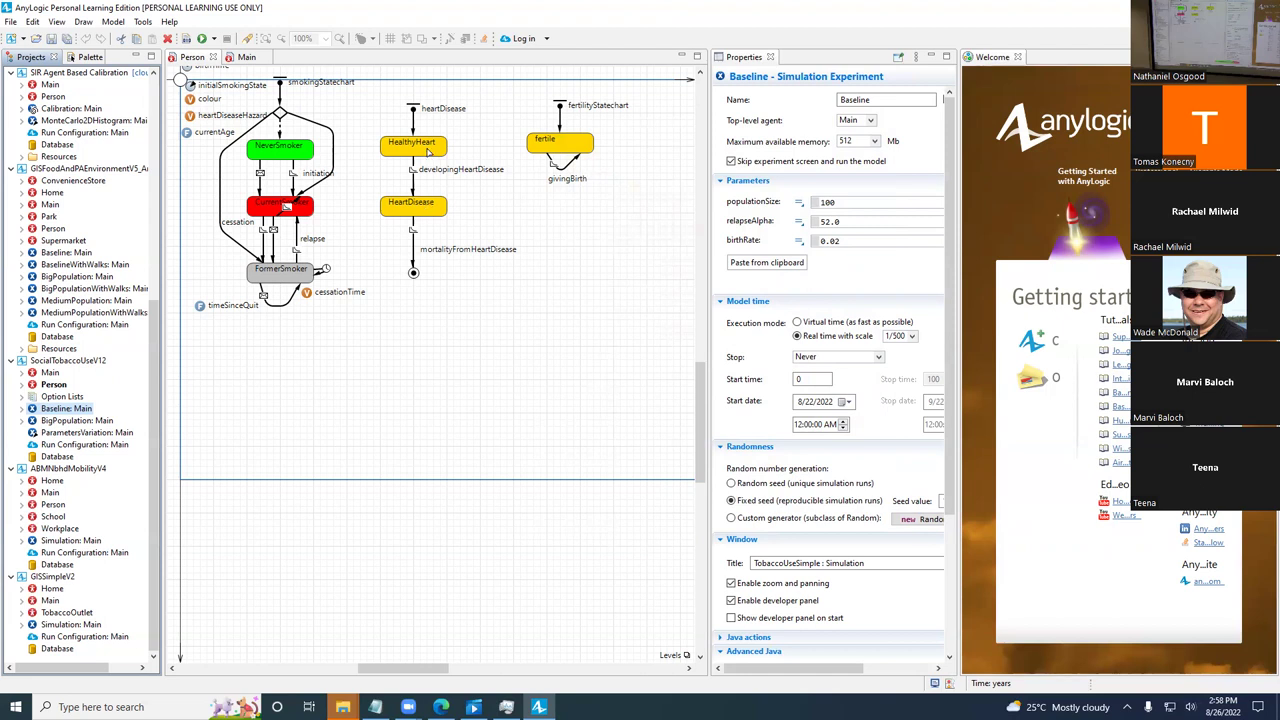
- Add a transition from the HealthyHeart state to the death final state in Person, bending it outward around the HeartDisease state
left_click(410, 260)
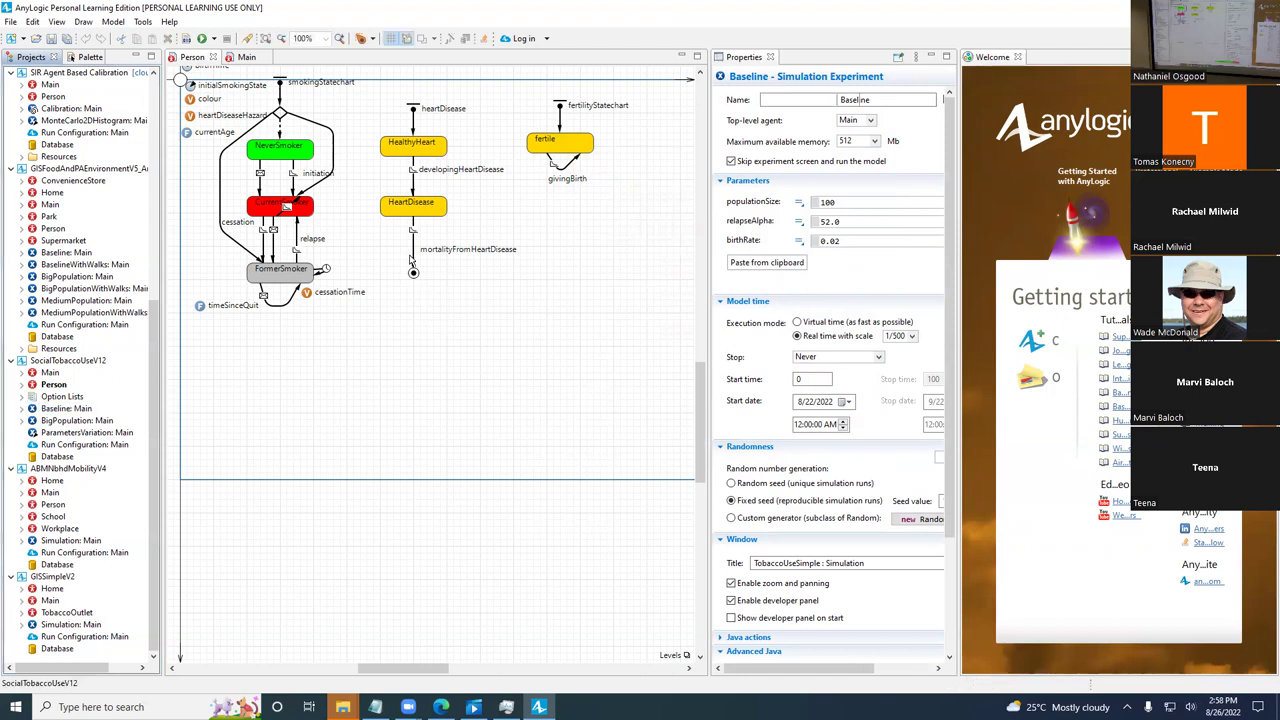
left_click(412, 256)
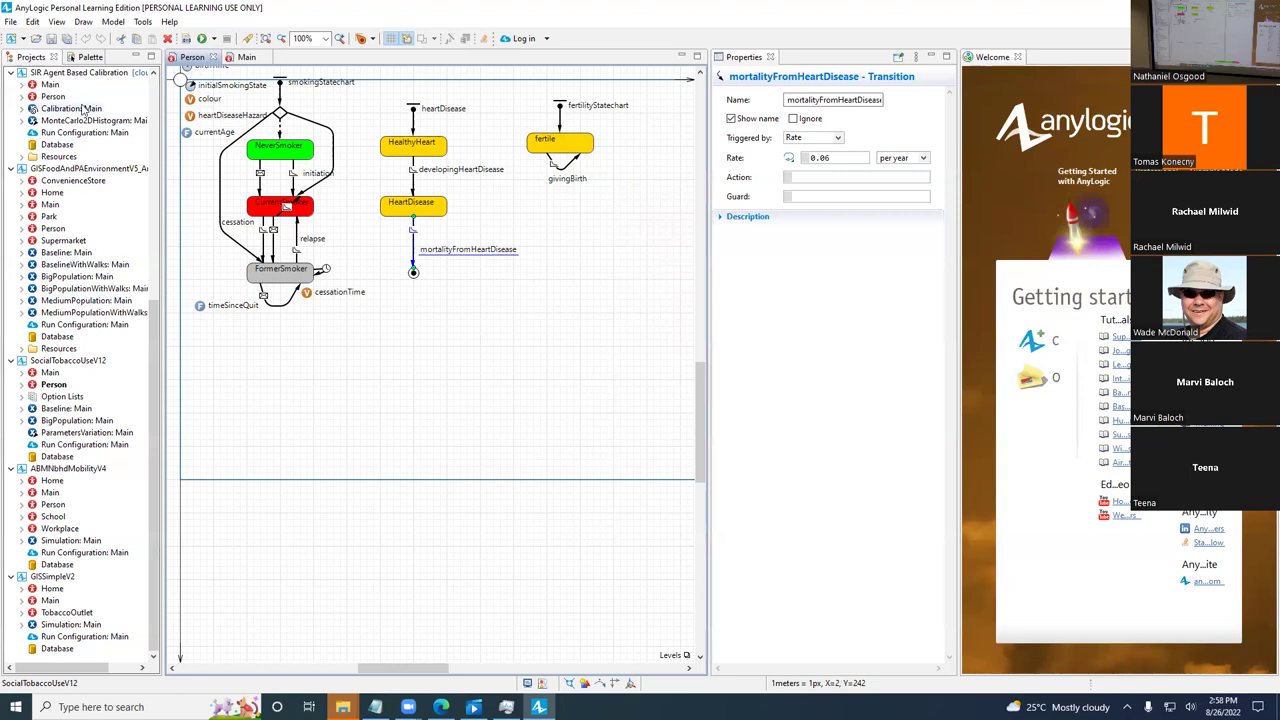
left_click(88, 57)
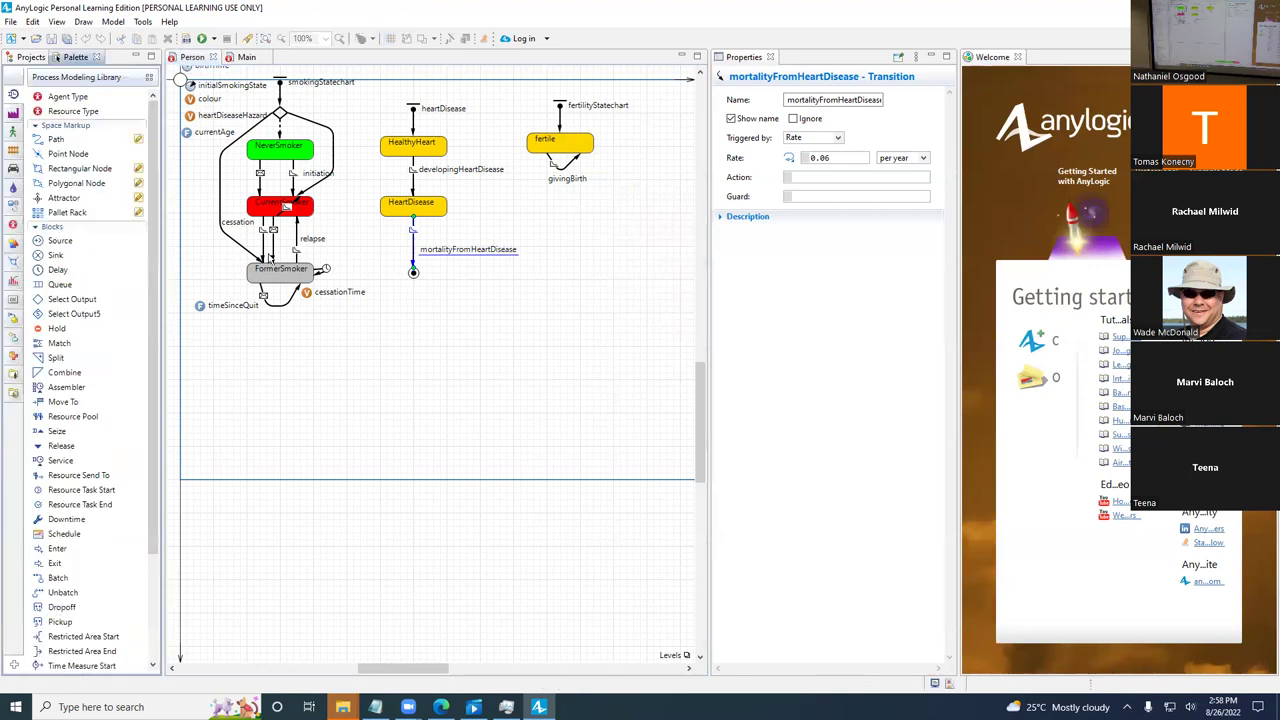
left_click(12, 227)
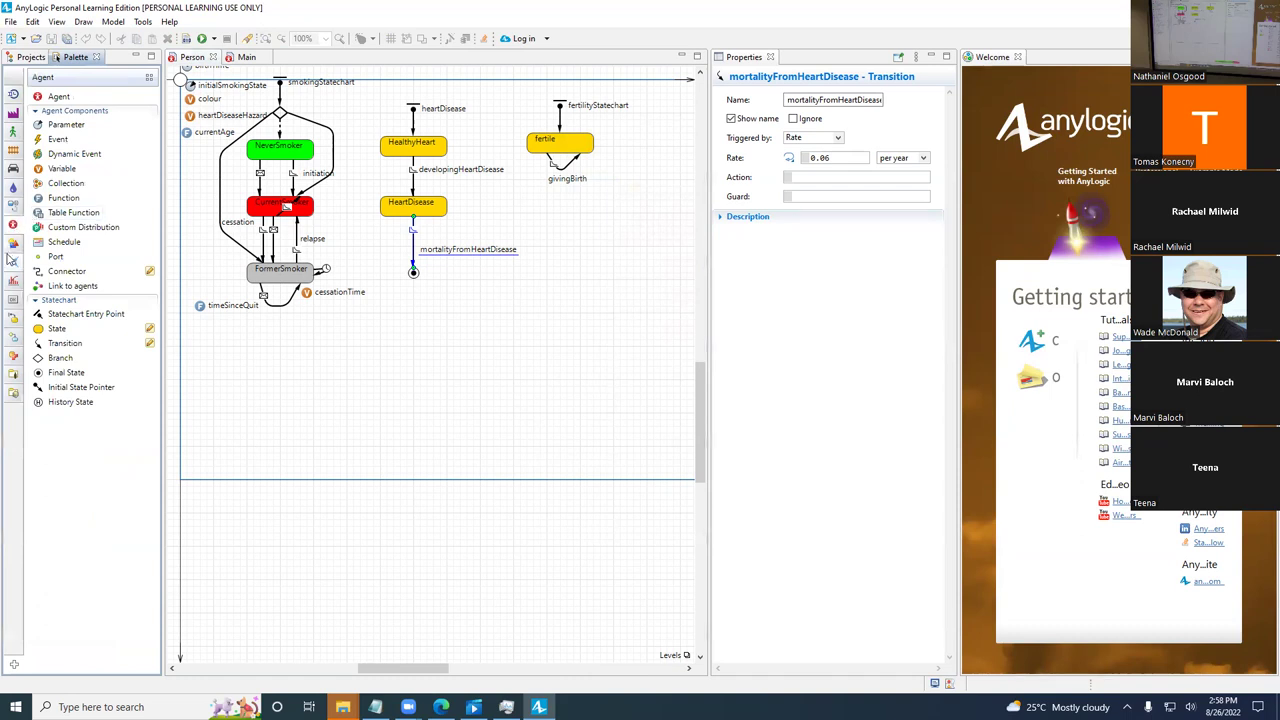
mouse_move(44, 347)
left_mouse_down()
mouse_move(370, 178)
mouse_move(383, 158)
left_mouse_up()
mouse_move(368, 203)
left_mouse_down()
mouse_move(390, 258)
mouse_move(413, 272)
left_mouse_up()
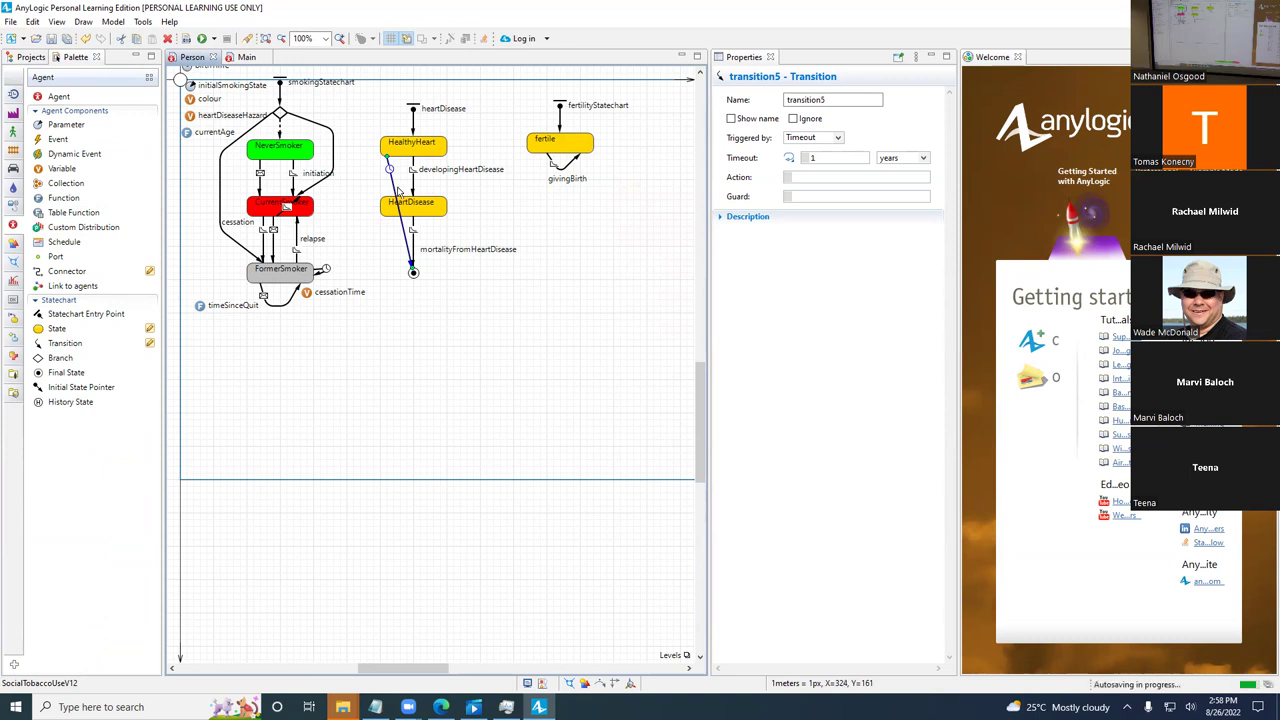
mouse_move(399, 215)
left_mouse_down()
mouse_move(340, 218)
mouse_move(355, 218)
left_mouse_up()
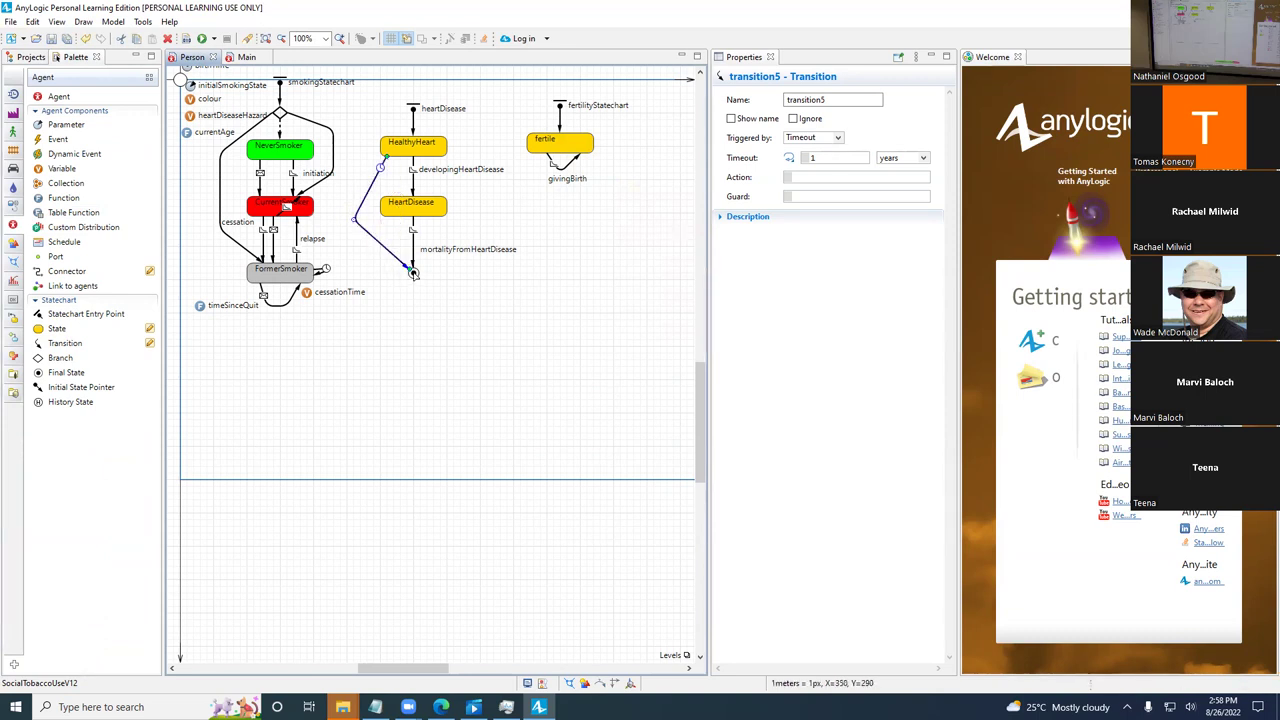
- Name the new transition deathFromOtherCauses, trigger it by a rate of 0.015 per year, and check the death final state's action
left_click(413, 272)
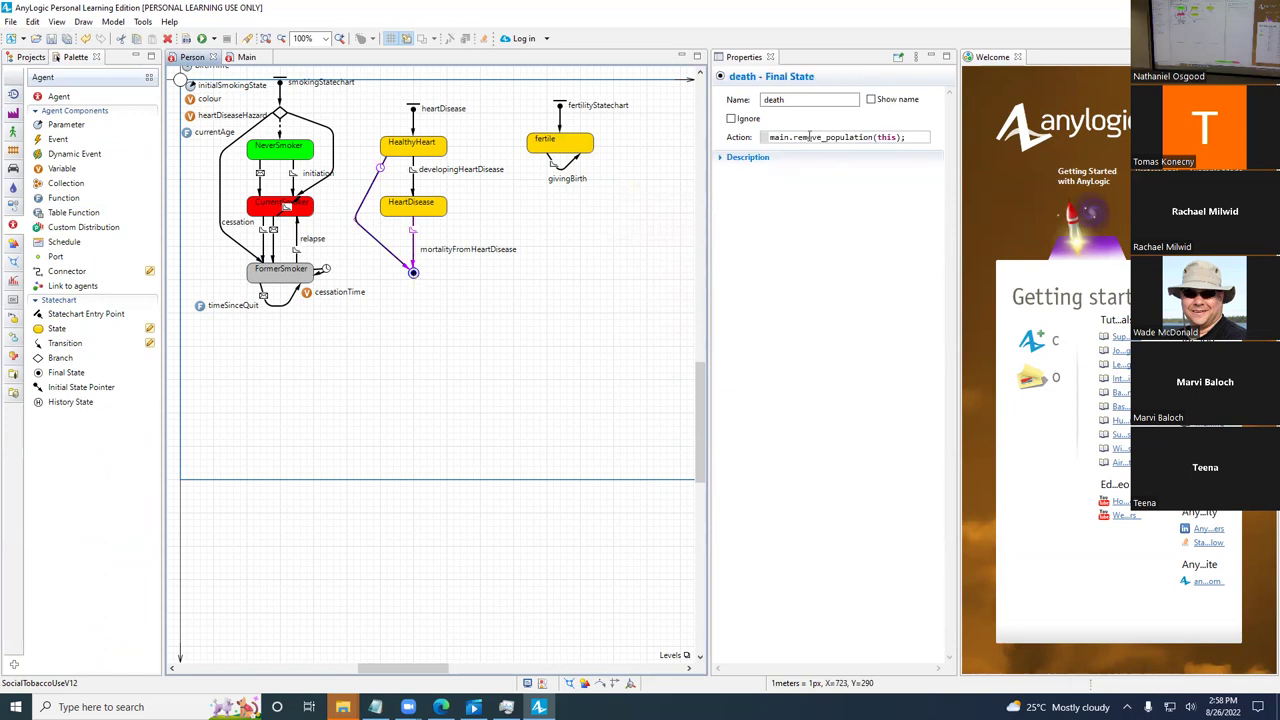
left_click(375, 178)
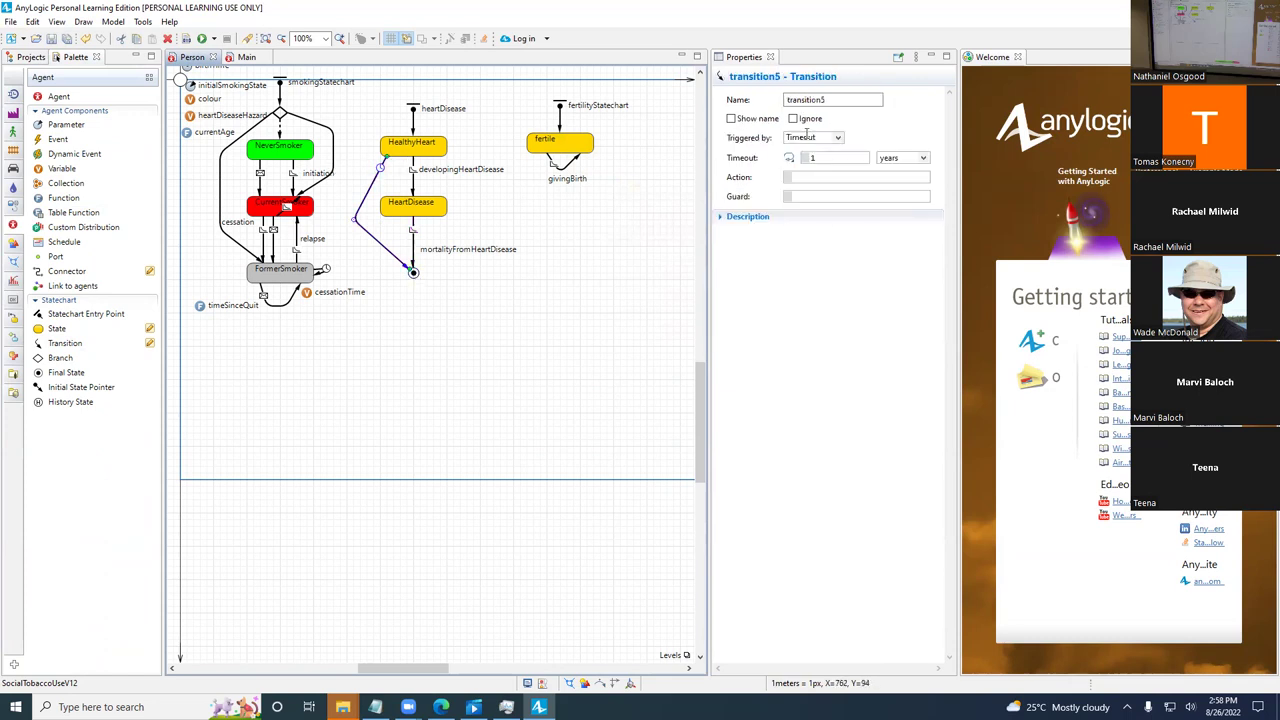
double_click(812, 100)
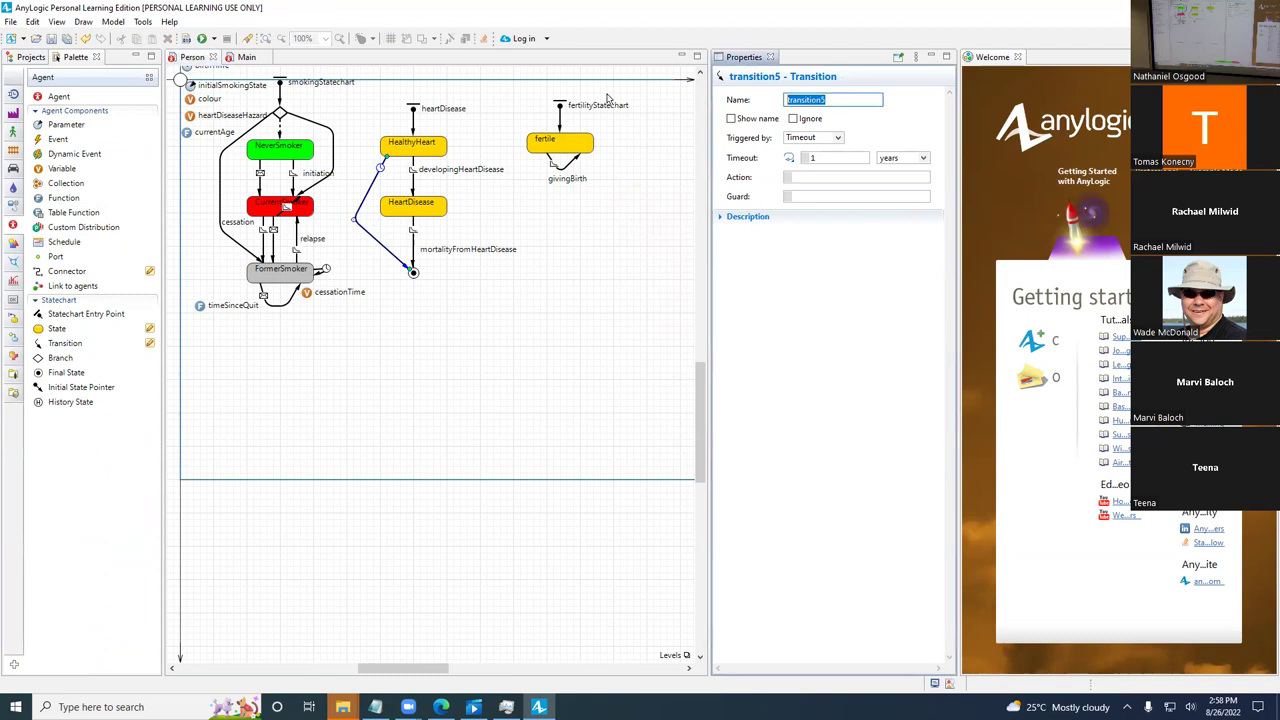
type("deathFromOtherCauses")
left_click(820, 139)
left_click(795, 159)
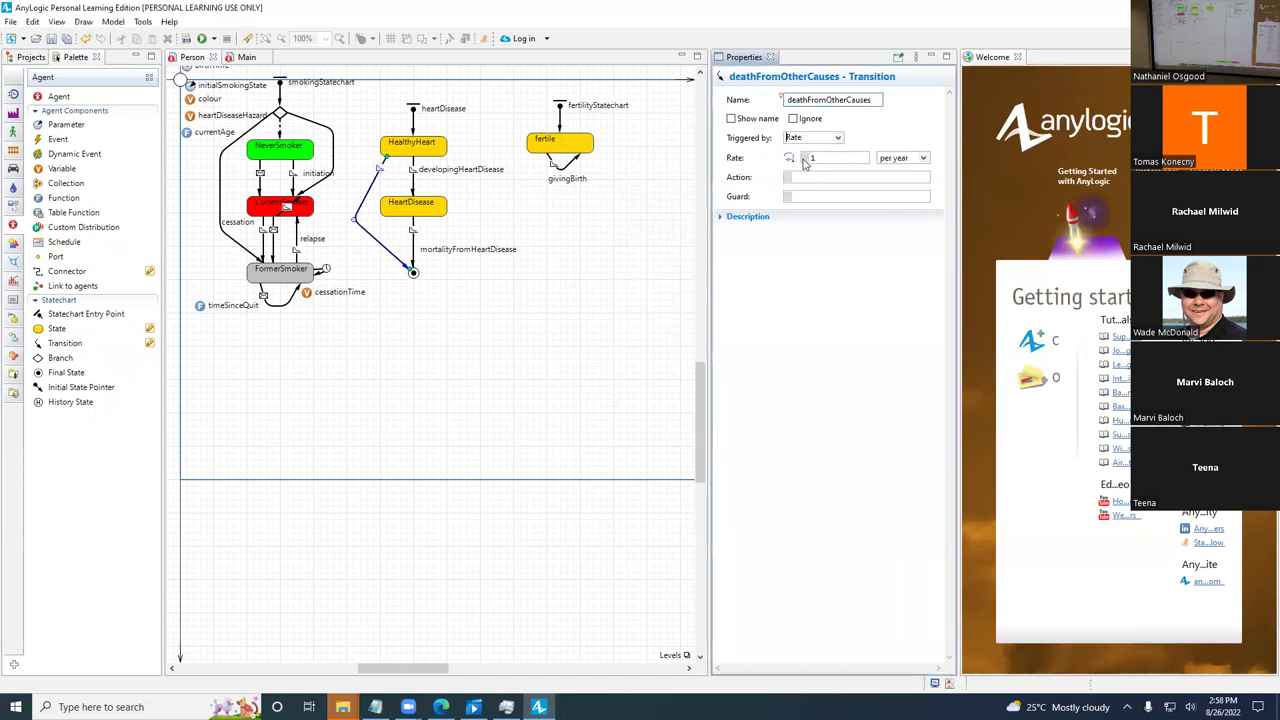
left_click(825, 156)
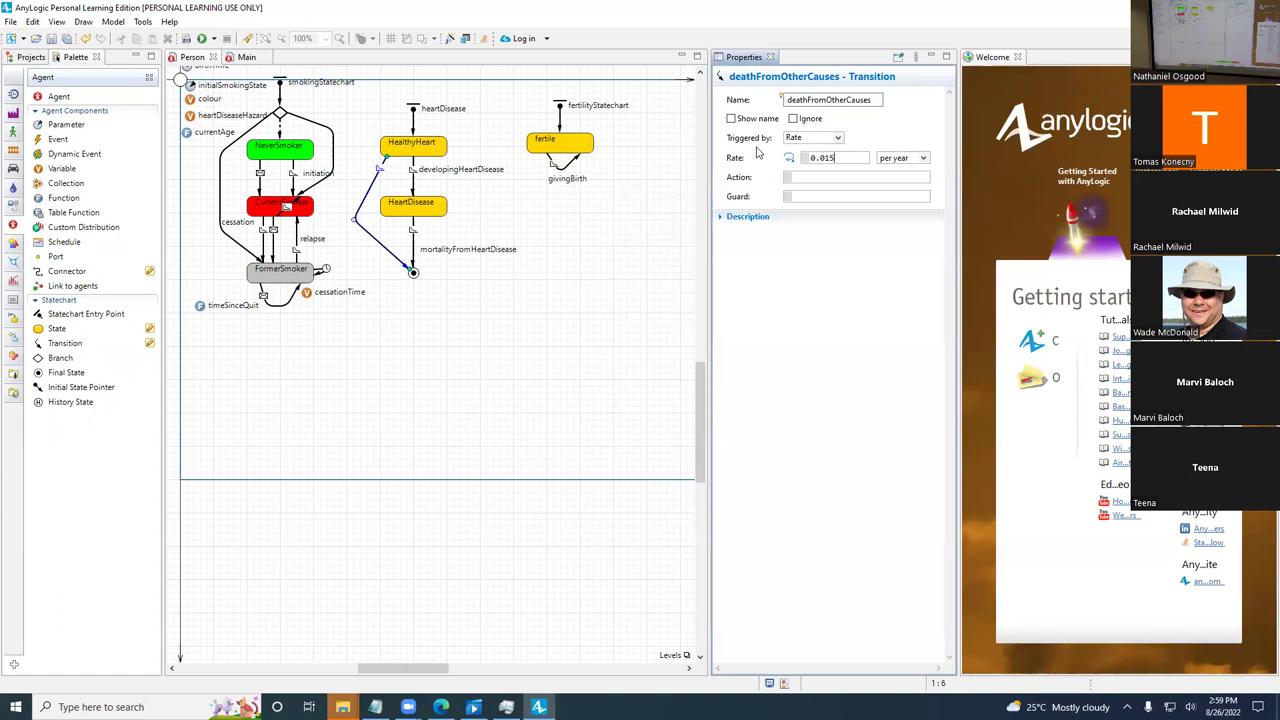
left_click(414, 272)
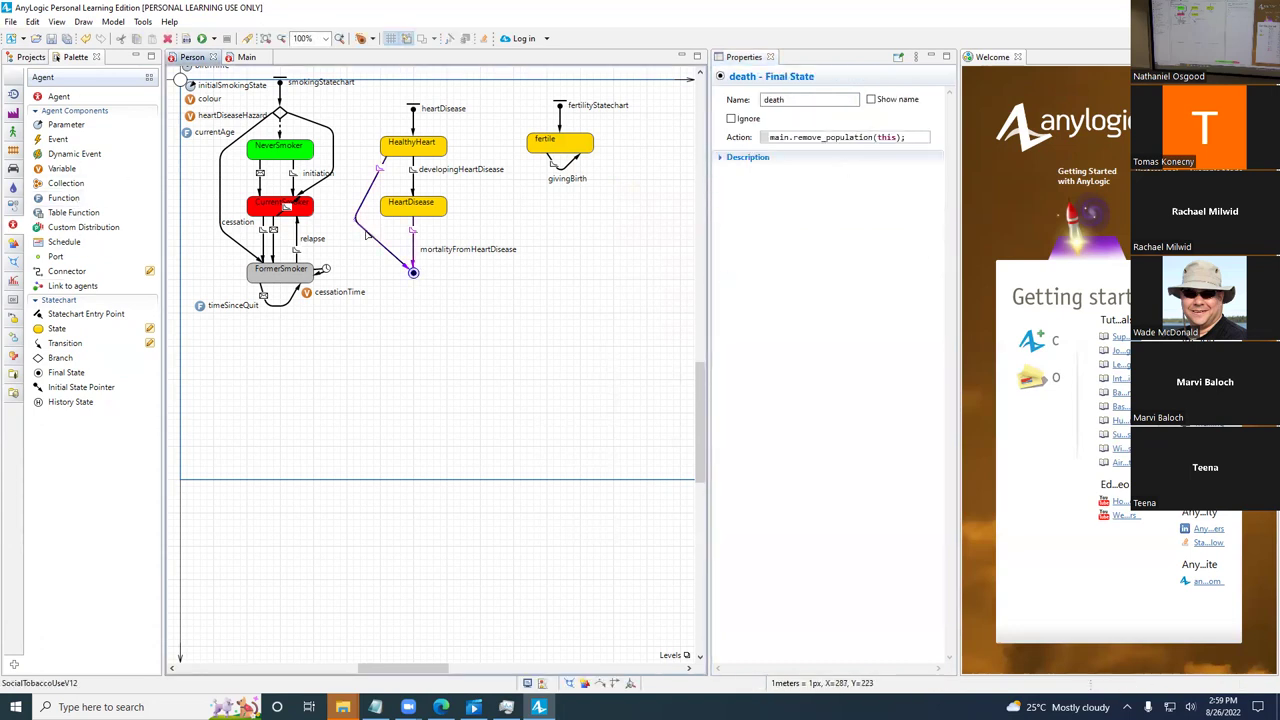
left_click(364, 226)
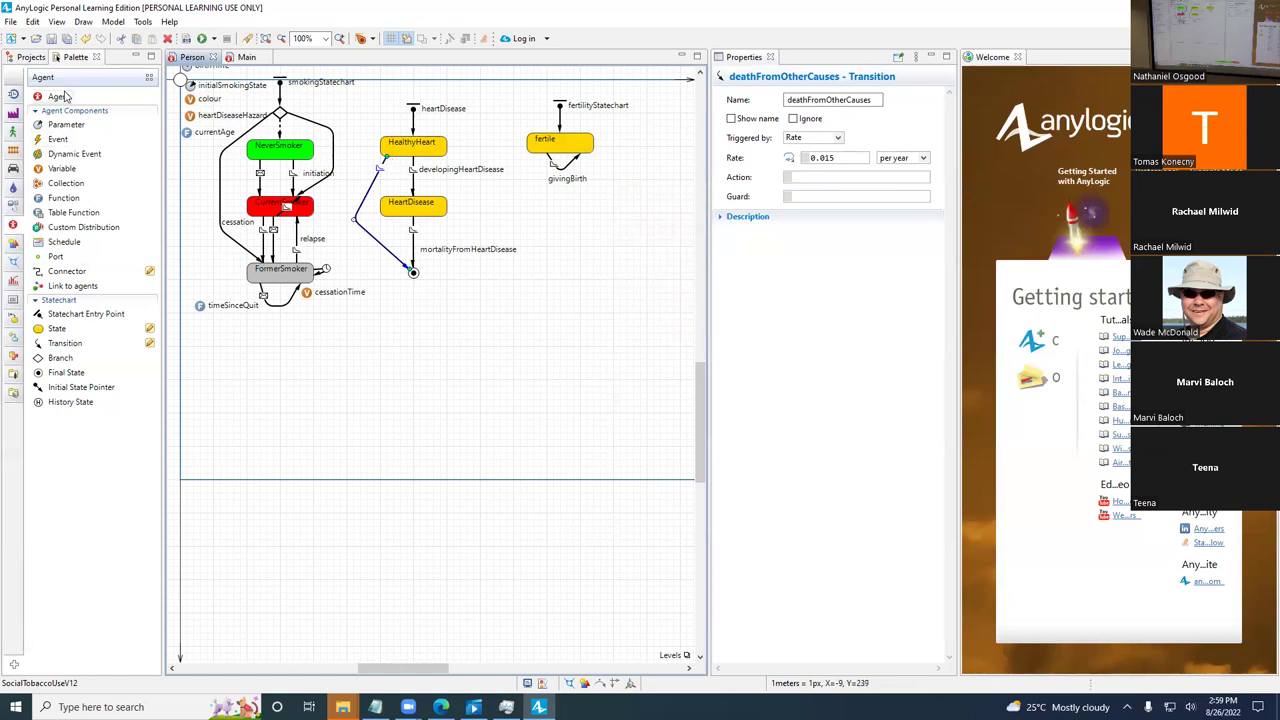
- Save the model and run SocialTobaccoUseV12's Baseline experiment again
key("ctrl+s")
left_click(31, 57)
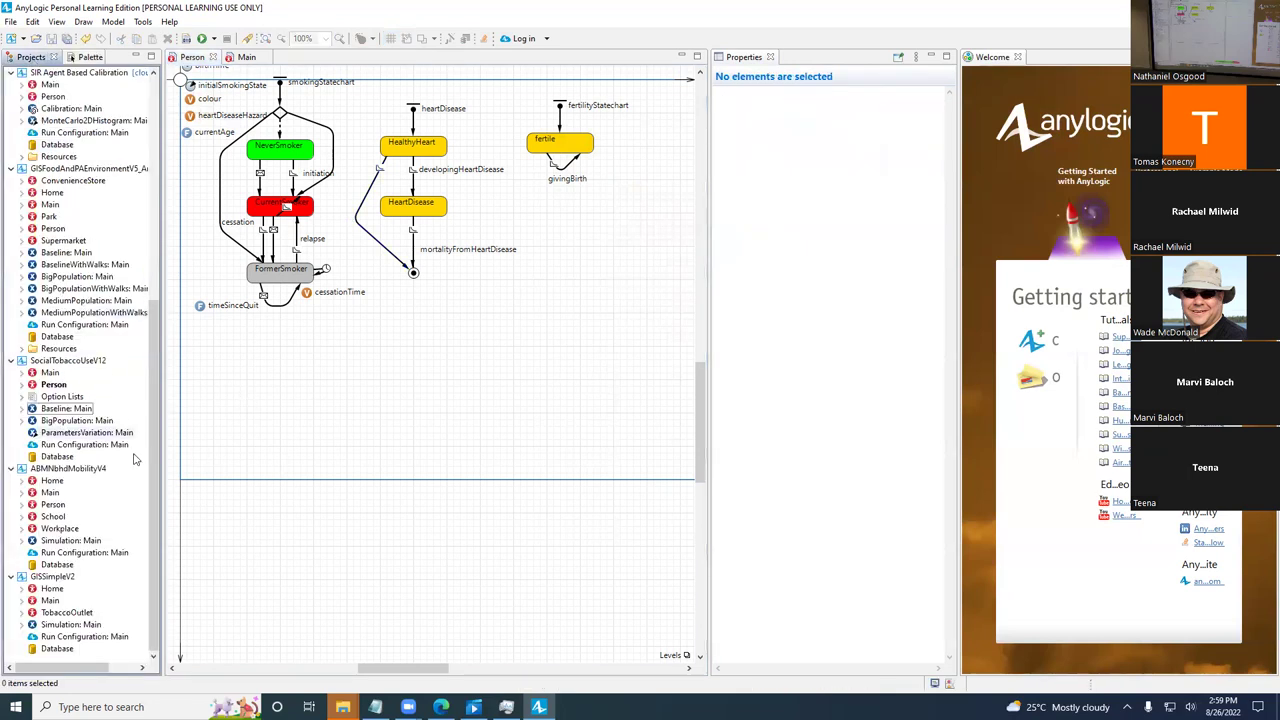
right_click(88, 408)
left_click(171, 592)
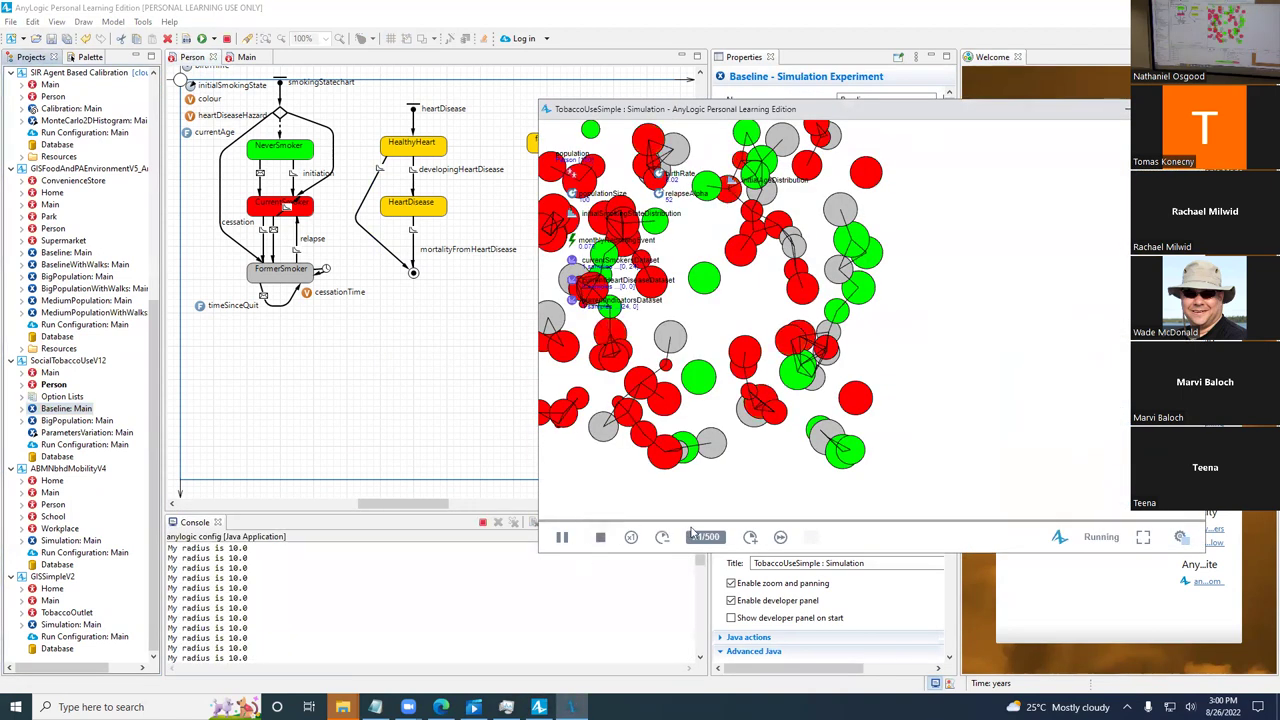
- Speed the new Baseline run up to x100 and bring the Current Smokers and Heart Disease Prevalent Case Count chart into view
left_click(750, 537)
left_click(750, 537)
left_click(750, 537)
left_click(750, 537)
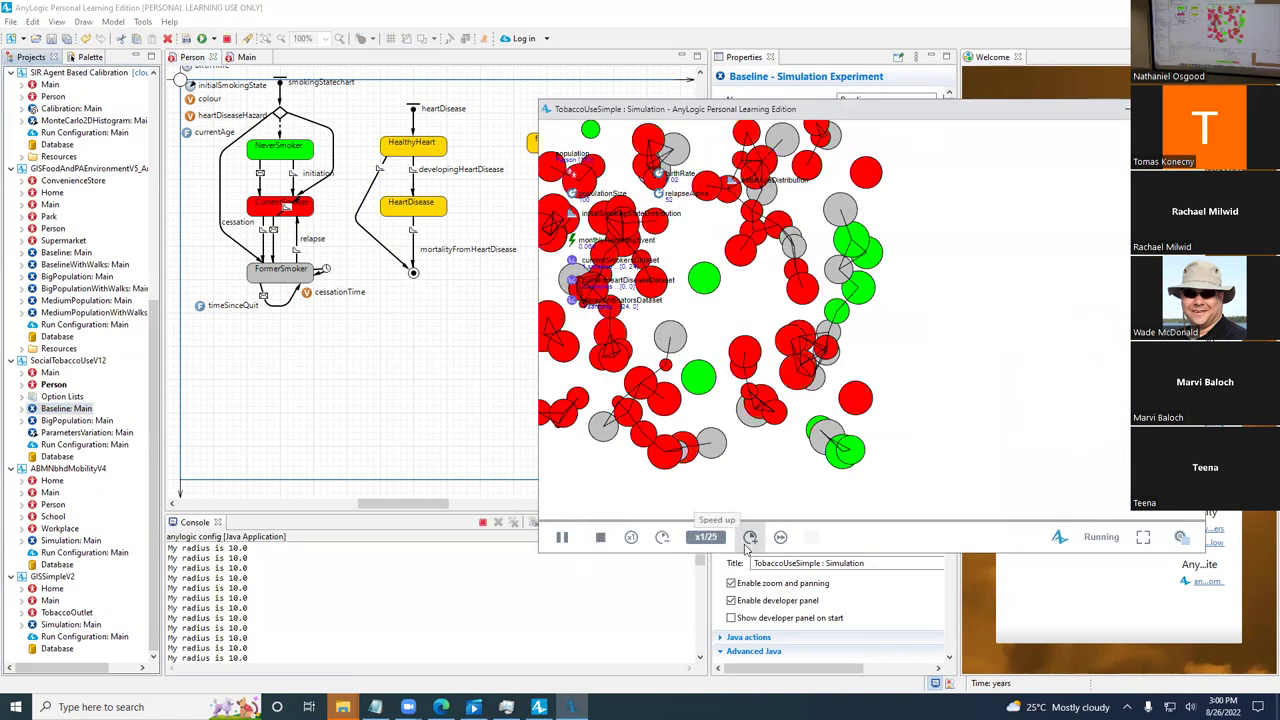
left_click(749, 538)
left_click(749, 538)
left_click(749, 538)
left_click(749, 538)
left_click(749, 538)
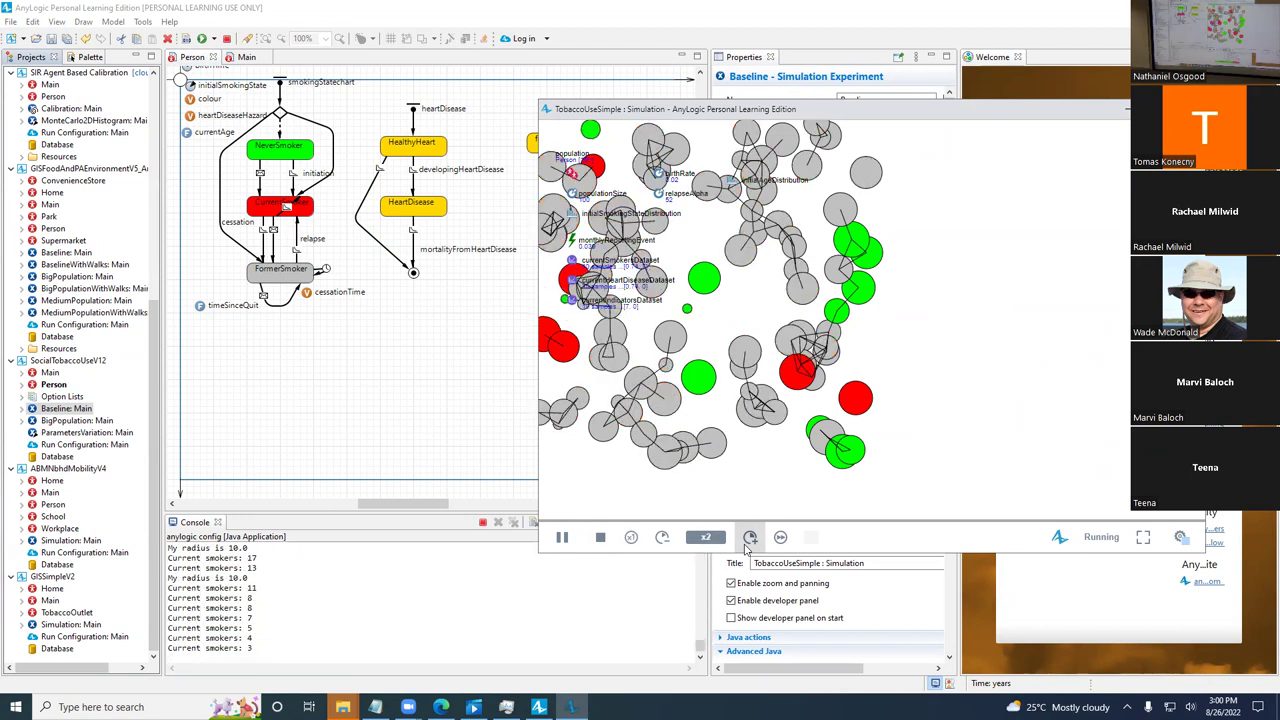
left_click(750, 538)
left_click(750, 538)
left_click(750, 538)
left_click(750, 538)
left_click(750, 538)
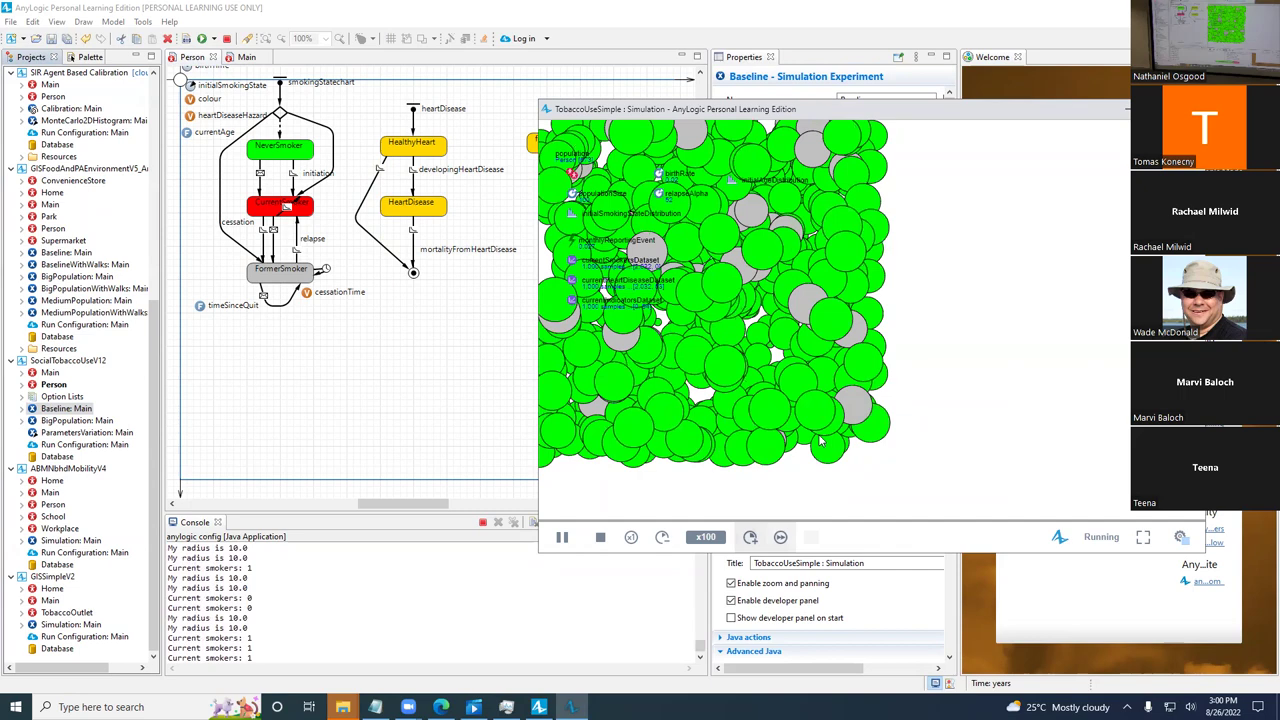
scroll(760, 512, "up", 4)
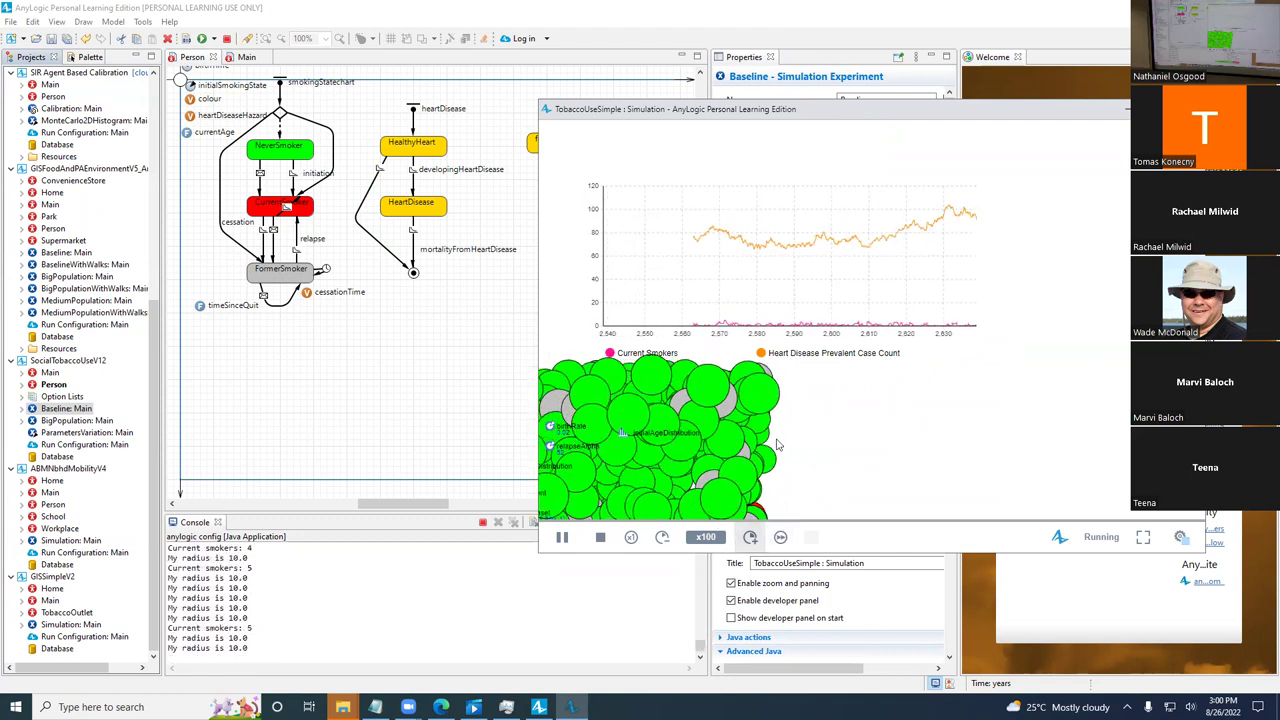
- Inspect the trigger rates of the developingHeartDisease and deathFromOtherCauses transitions in Person's heart disease statechart
left_click(492, 241)
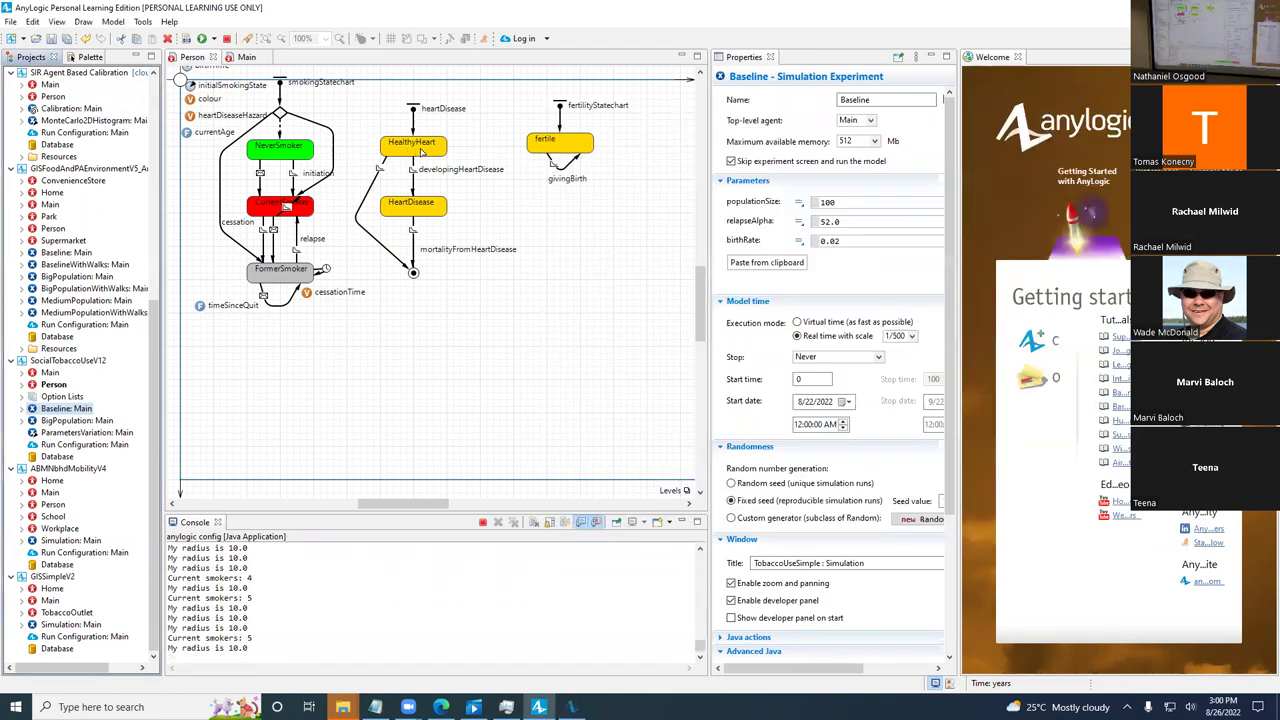
left_click(413, 178)
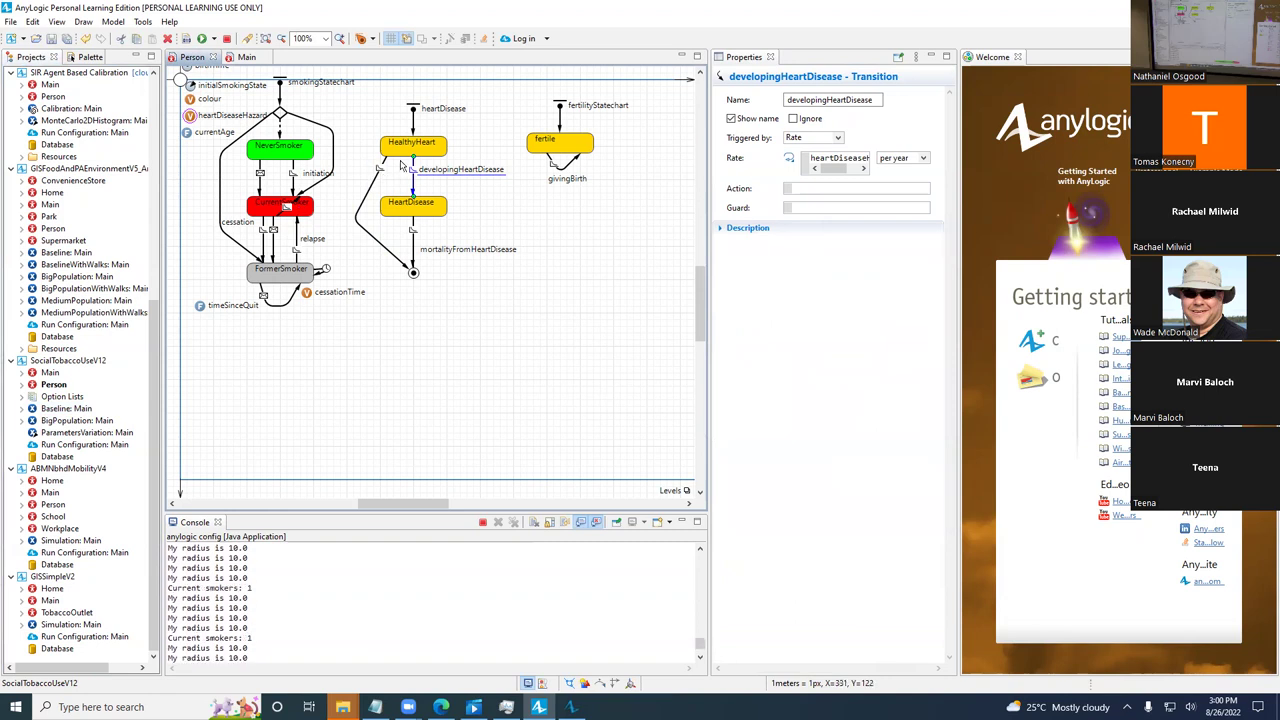
left_click(383, 164)
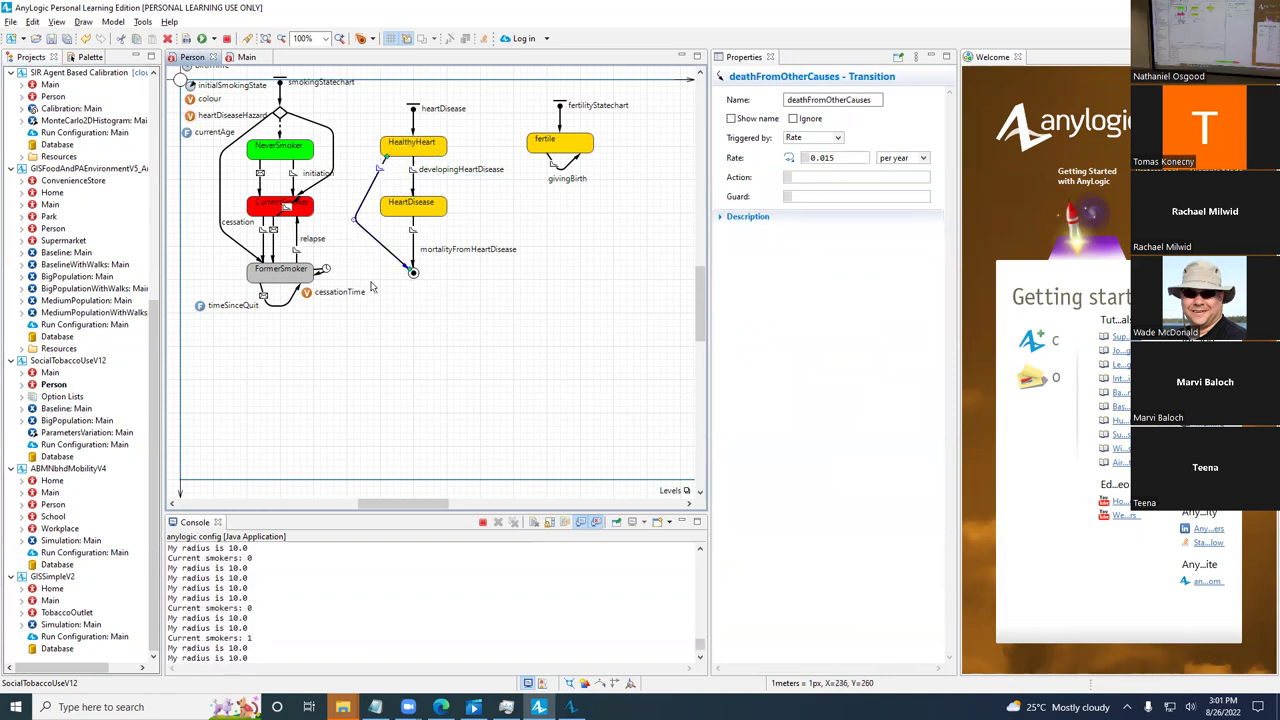
- Return to the Baseline run, bring the agents and chart into view, speed it up to virtual time, and close the run
key("alt+Tab")
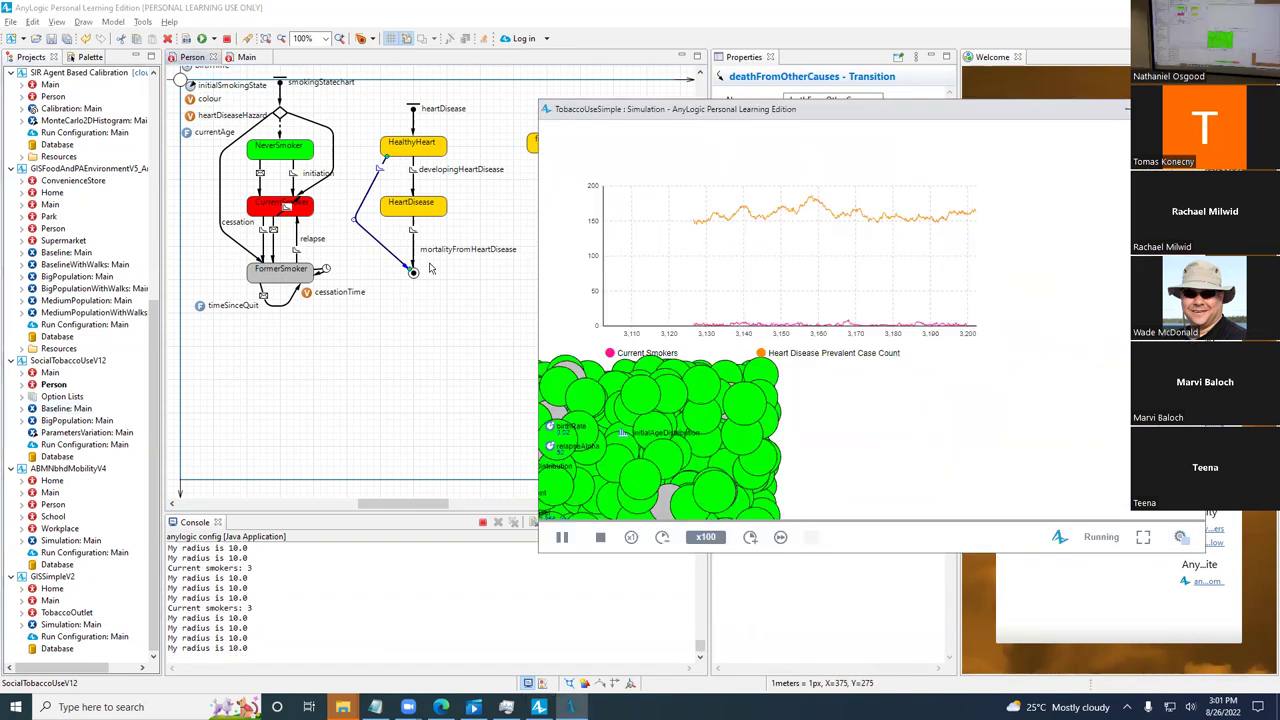
left_click_drag(757, 368, 912, 360)
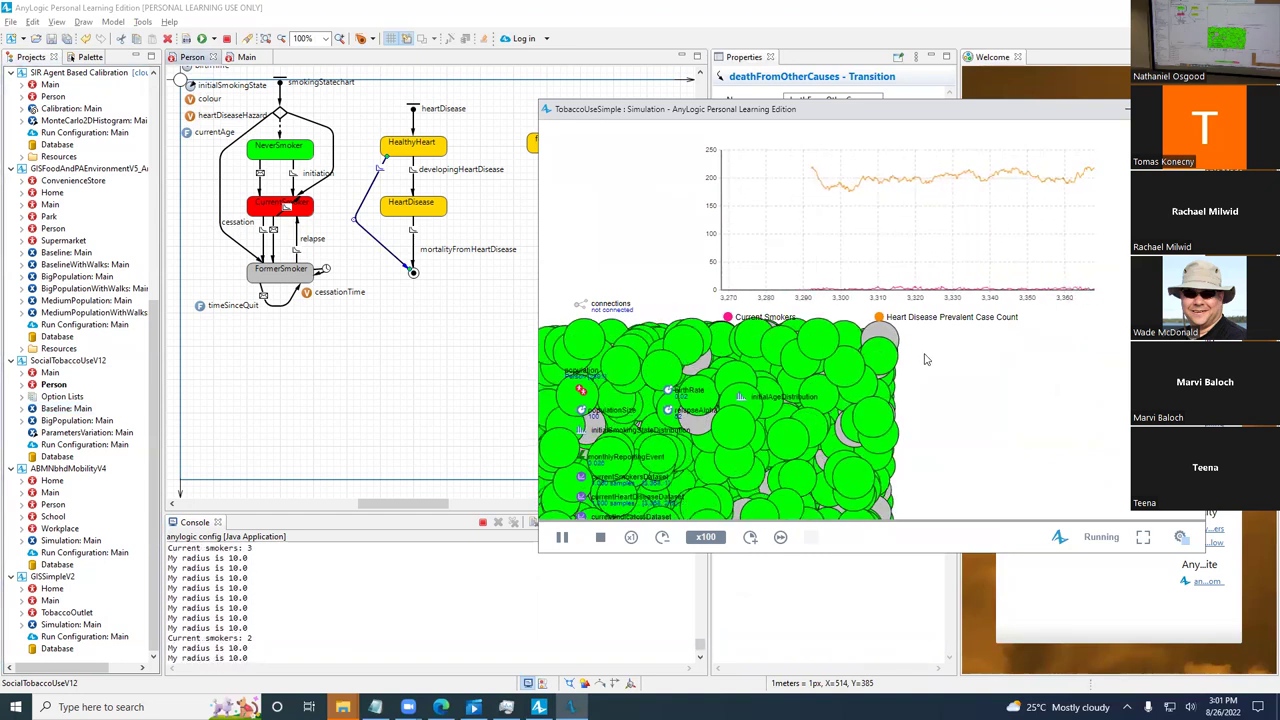
left_click(750, 537)
left_click(750, 537)
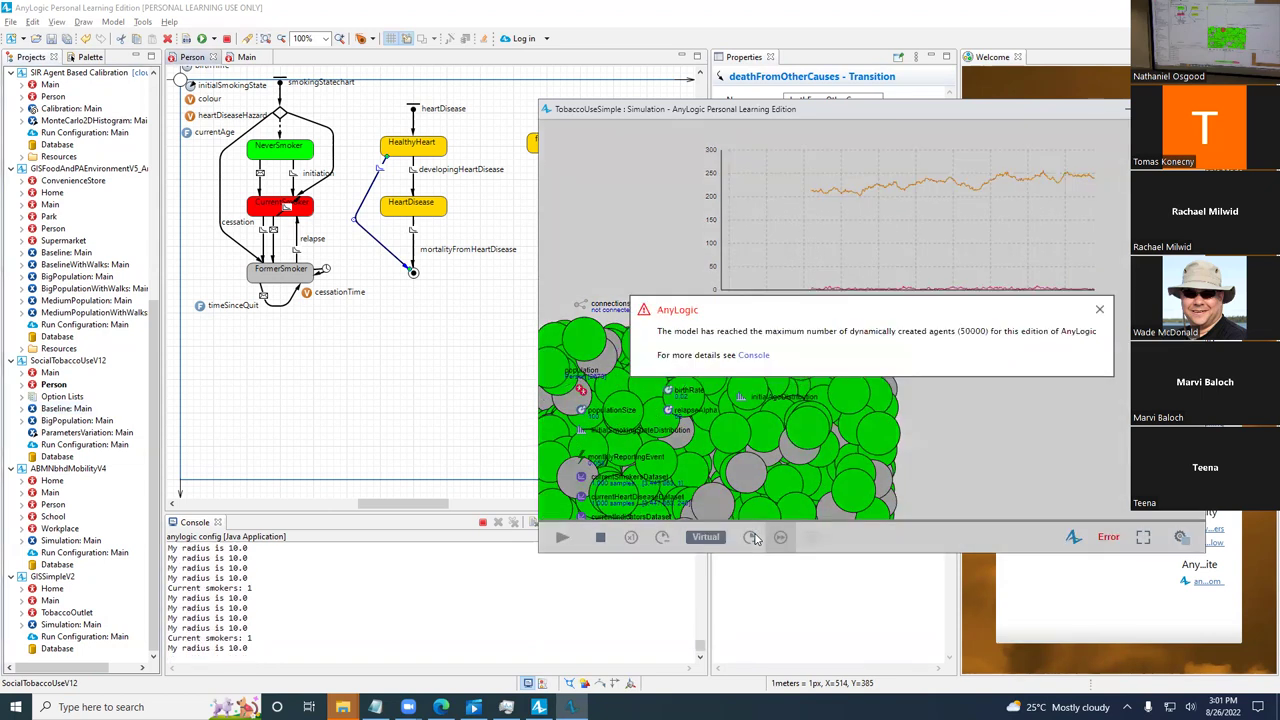
left_click(1099, 309)
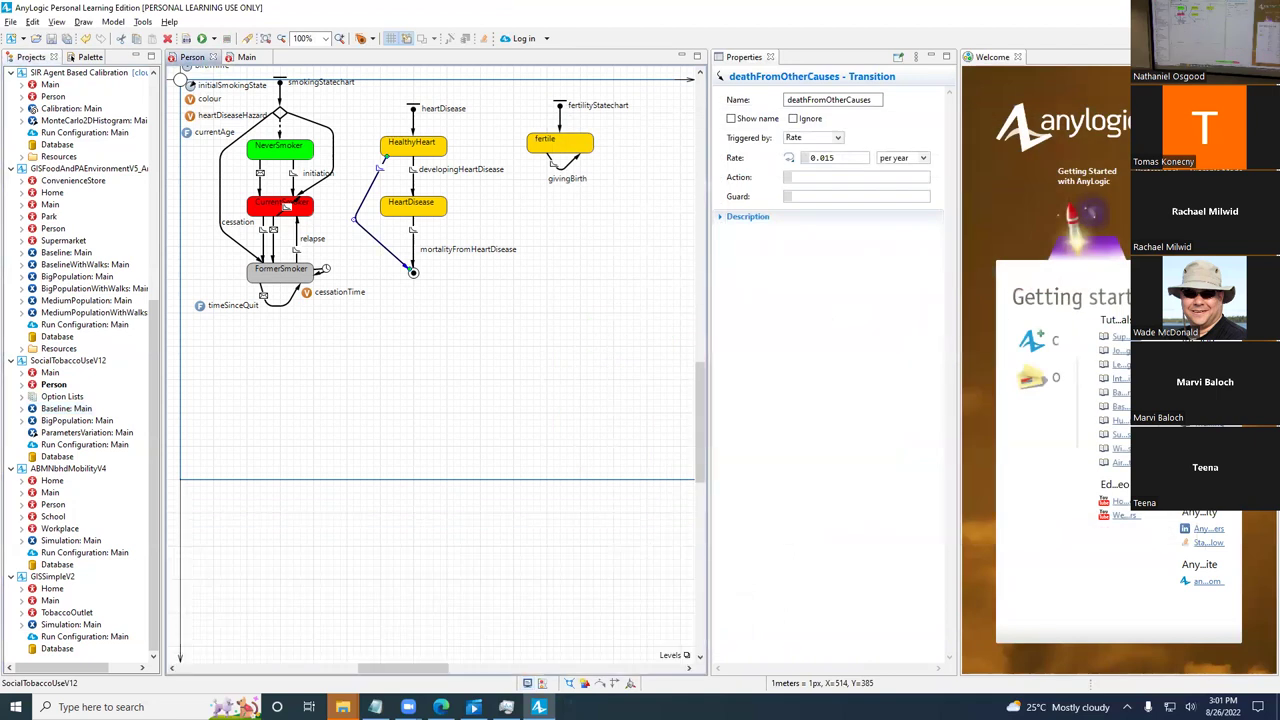
- Save the SocialTobaccoUseV12 model with its new deathFromOtherCauses transition
left_click(10, 22)
left_click(40, 103)
key("Return")
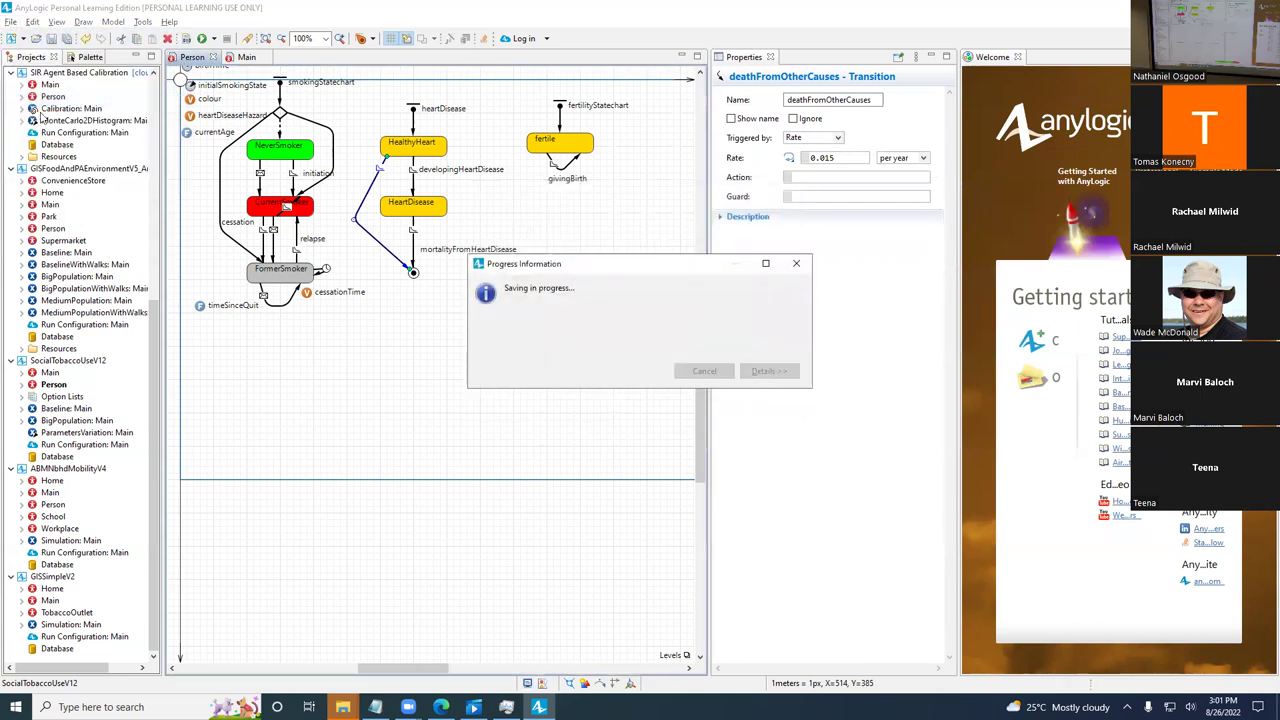